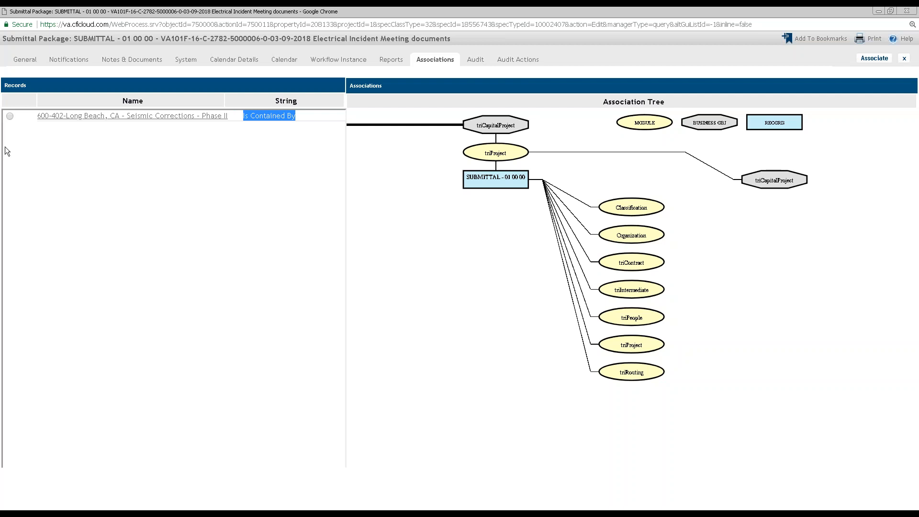
- Examine the submittal's triPeople associations, including the association strings of the records under the triPeople business object
{"action": "left_click", "coordinate": [411, 289]}
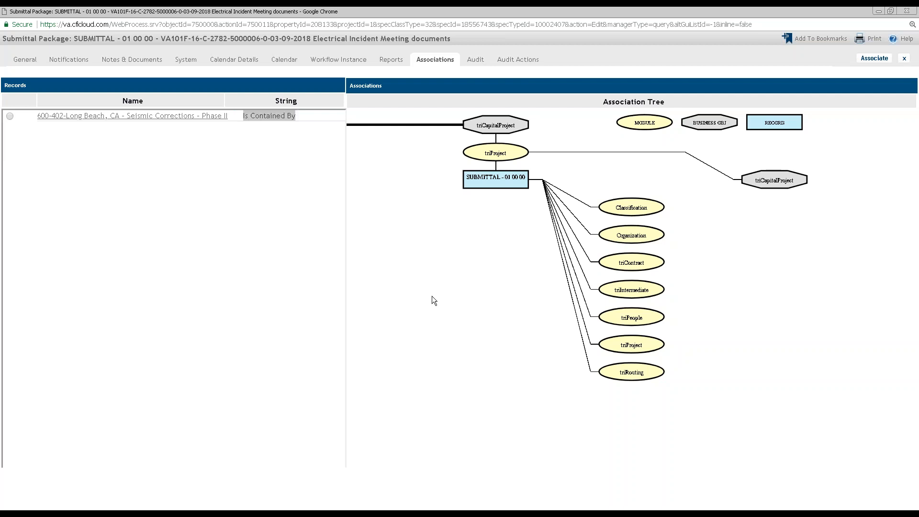
{"action": "left_click", "coordinate": [632, 324]}
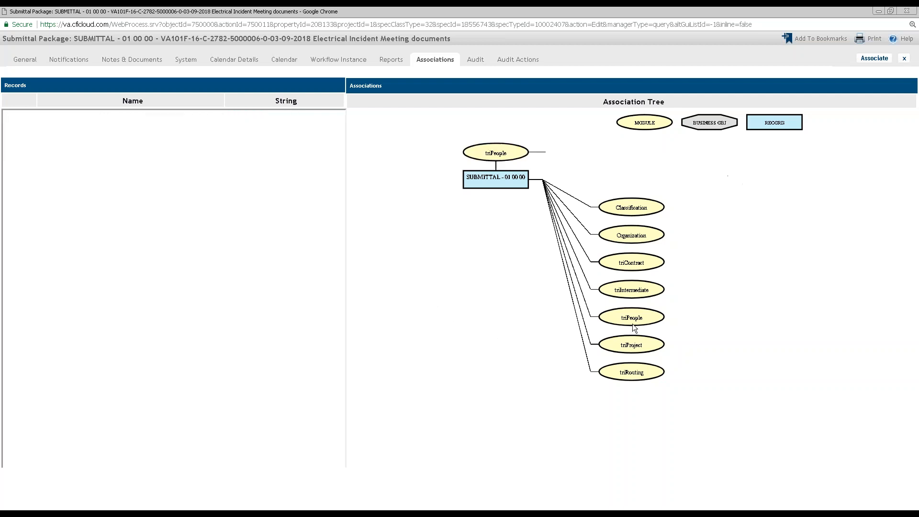
{"action": "left_click", "coordinate": [774, 209]}
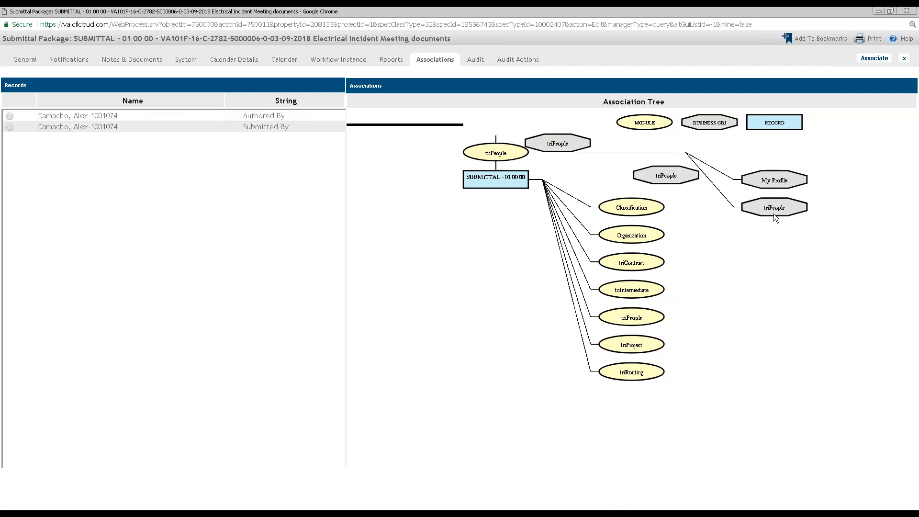
{"action": "triple_click", "coordinate": [288, 127]}
{"action": "left_click_drag", "start_coordinate": [241, 119], "coordinate": [289, 118]}
{"action": "left_click", "coordinate": [262, 152]}
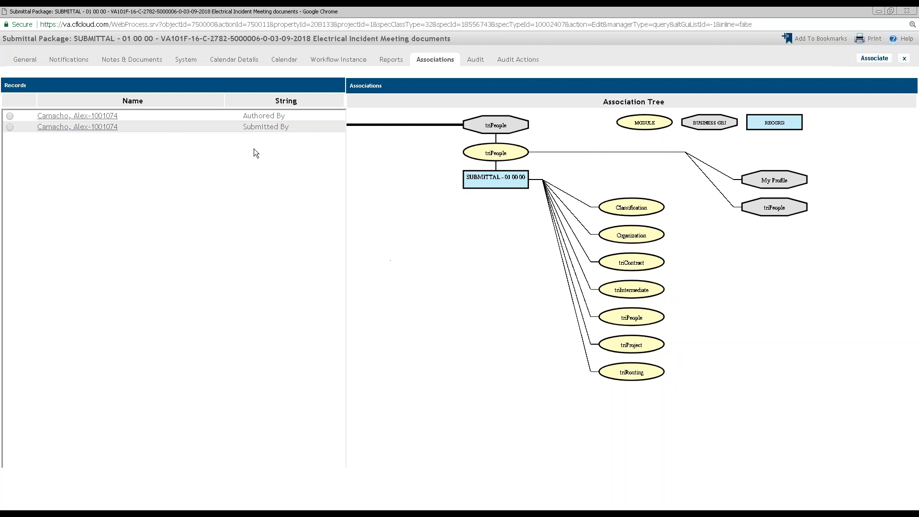
- Review the submittal package's general details down to the last section, its audit history, and the general details again
{"action": "left_click", "coordinate": [24, 62]}
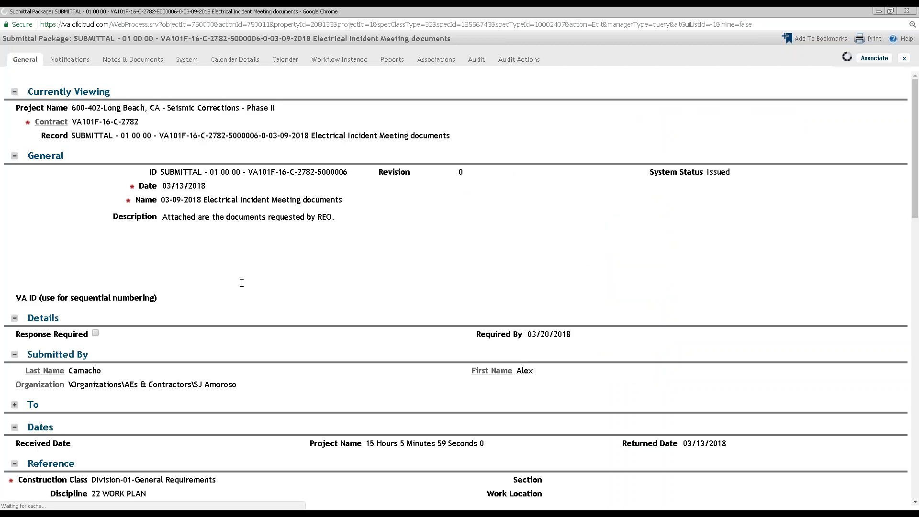
{"action": "left_click", "coordinate": [397, 264]}
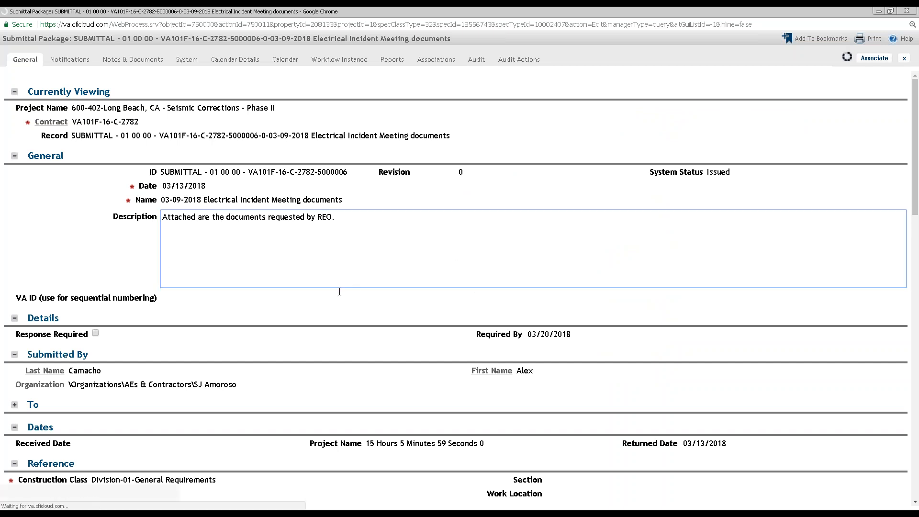
{"action": "scroll", "coordinate": [312, 314], "scroll_direction": "down", "scroll_amount": 3}
{"action": "key", "text": "ctrl+minus"}
{"action": "scroll", "coordinate": [240, 364], "scroll_direction": "down", "scroll_amount": 4}
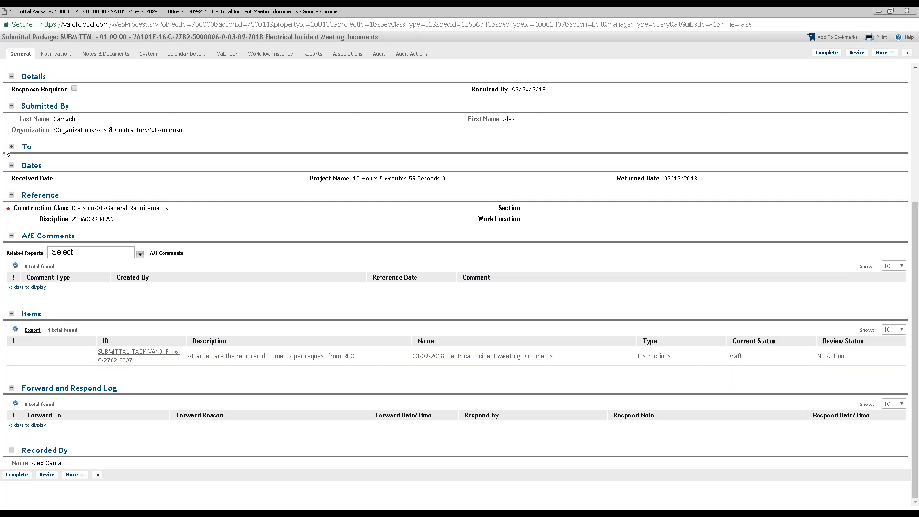
{"action": "left_click", "coordinate": [383, 53]}
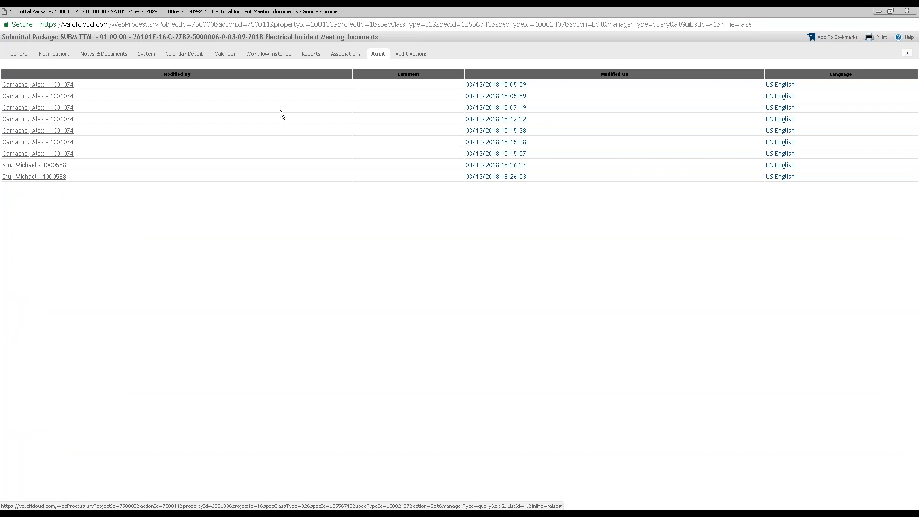
{"action": "left_click", "coordinate": [19, 54]}
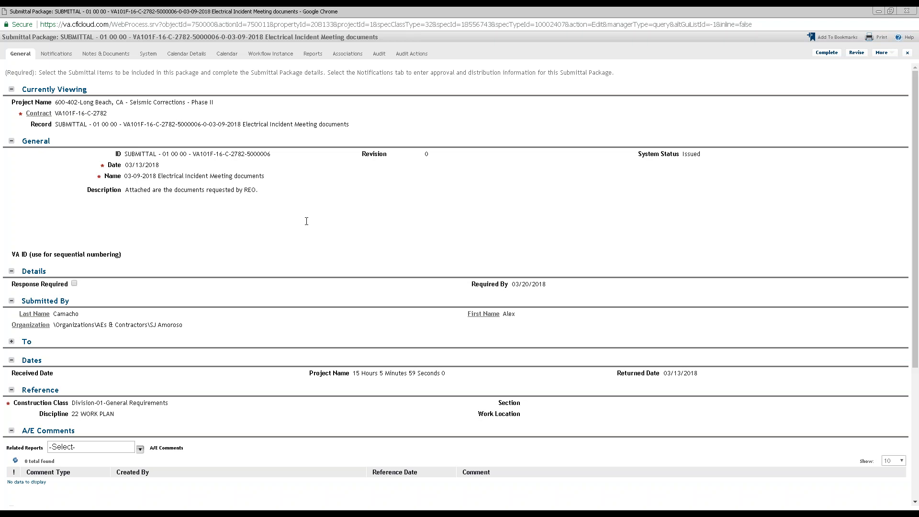
- Leave the submittal record and start a new report from the System Reports list in a maximized window
{"action": "left_click", "coordinate": [879, 11]}
{"action": "left_click", "coordinate": [212, 81]}
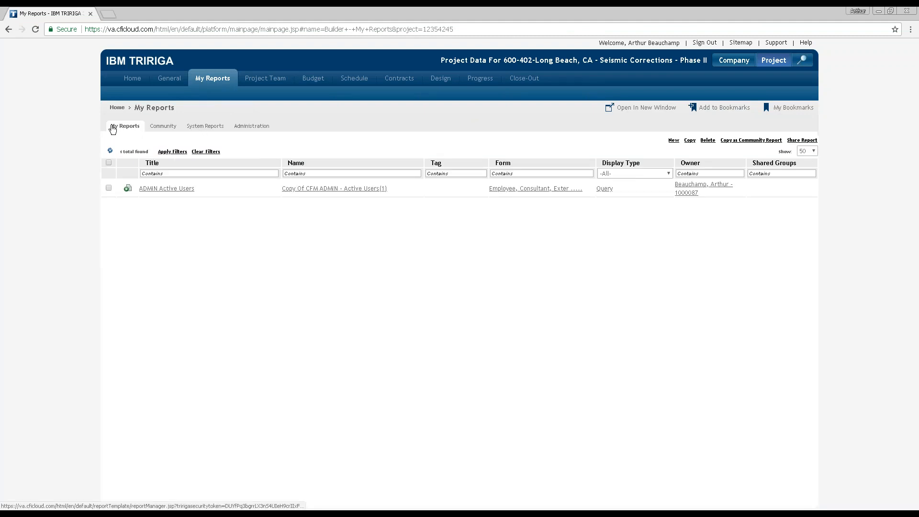
{"action": "left_click", "coordinate": [194, 127]}
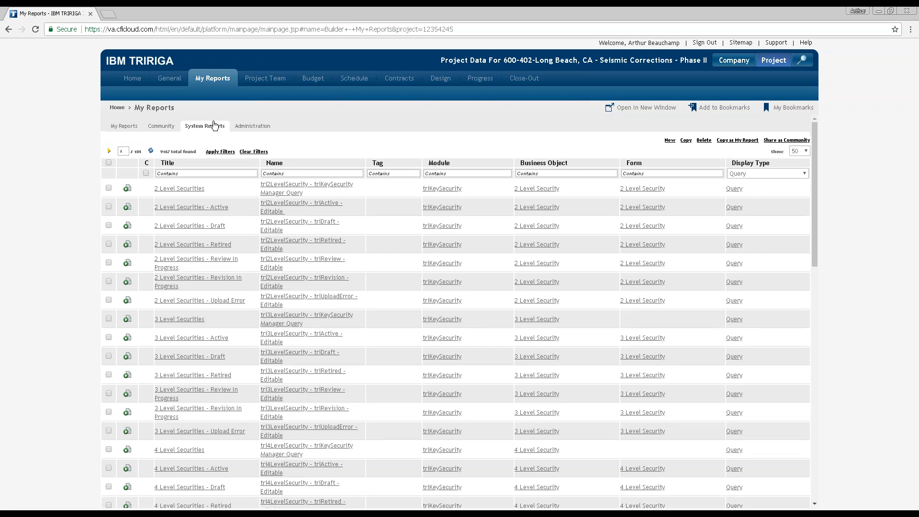
{"action": "left_click", "coordinate": [670, 141]}
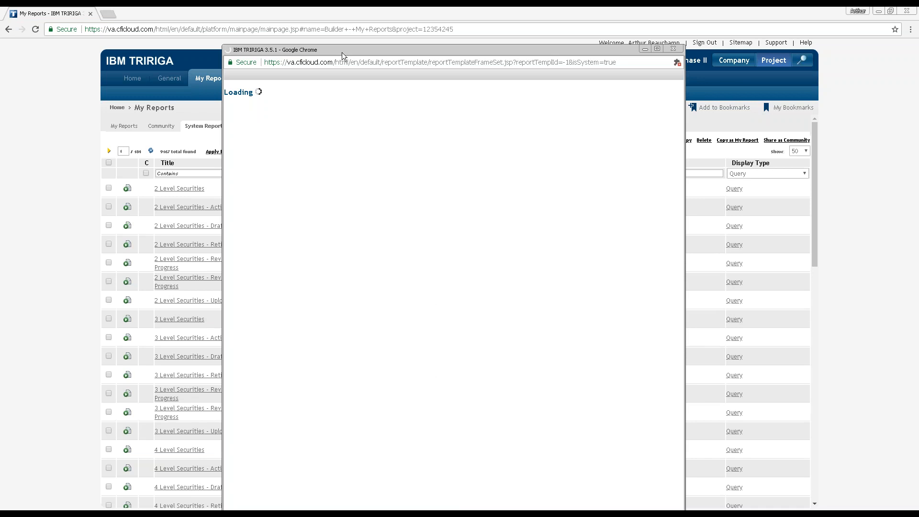
{"action": "double_click", "coordinate": [343, 51]}
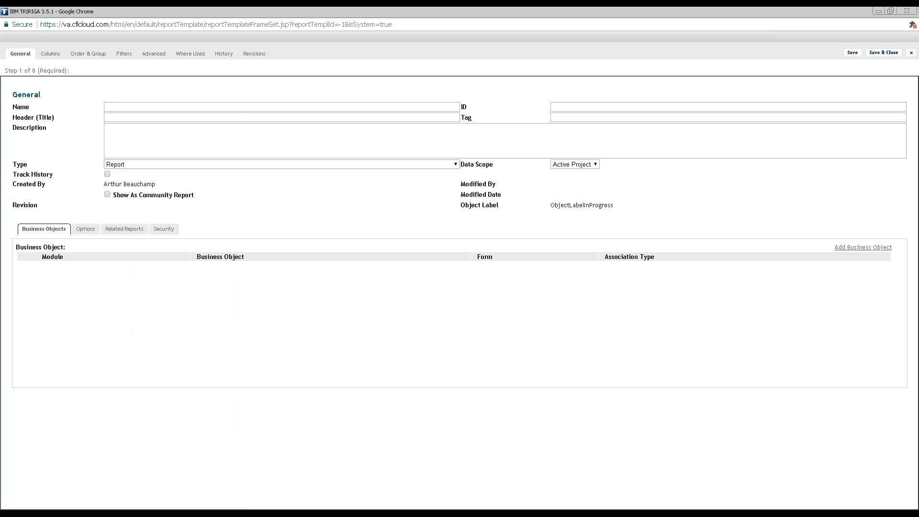
- Name the new report "triSubmittalPackage - Training Report"
{"action": "type", "text": "triSubmittalPackage - Testin g Report"}
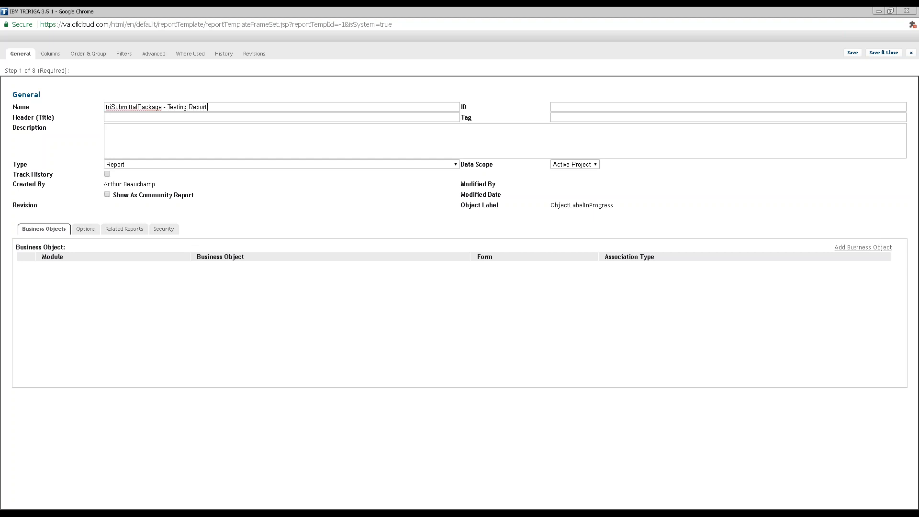
{"action": "left_click_drag", "start_coordinate": [184, 107], "coordinate": [168, 107]}
{"action": "type", "text": "Training"}
{"action": "left_click_drag", "start_coordinate": [235, 109], "coordinate": [100, 105]}
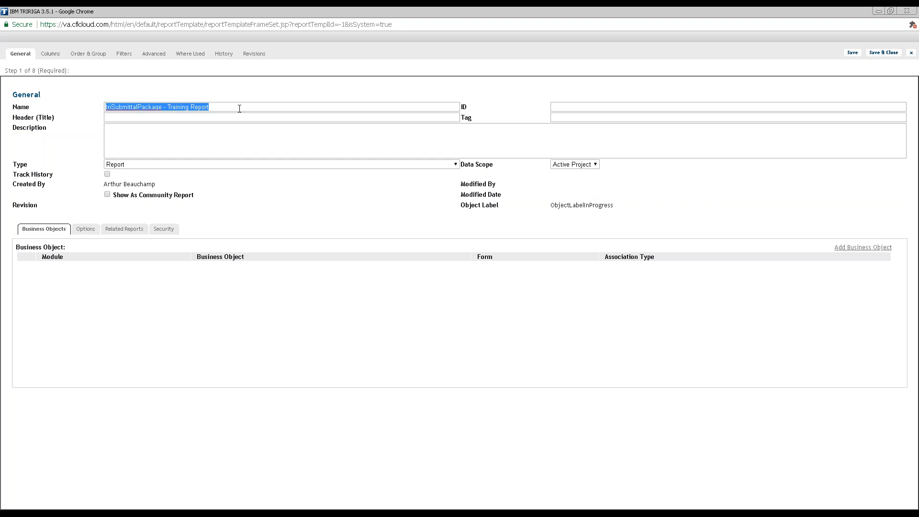
{"action": "left_click", "coordinate": [251, 108]}
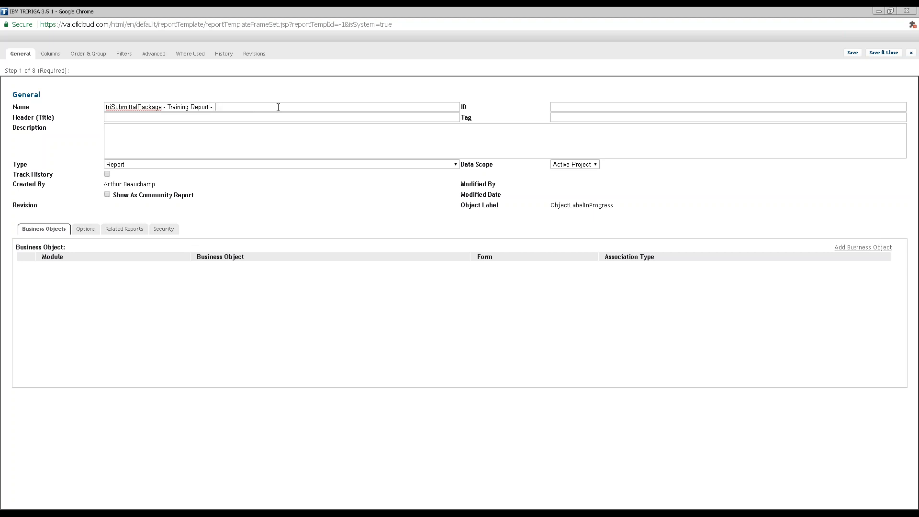
- Examine how the existing system reports are named and which business objects they belong to
{"action": "left_click", "coordinate": [879, 11]}
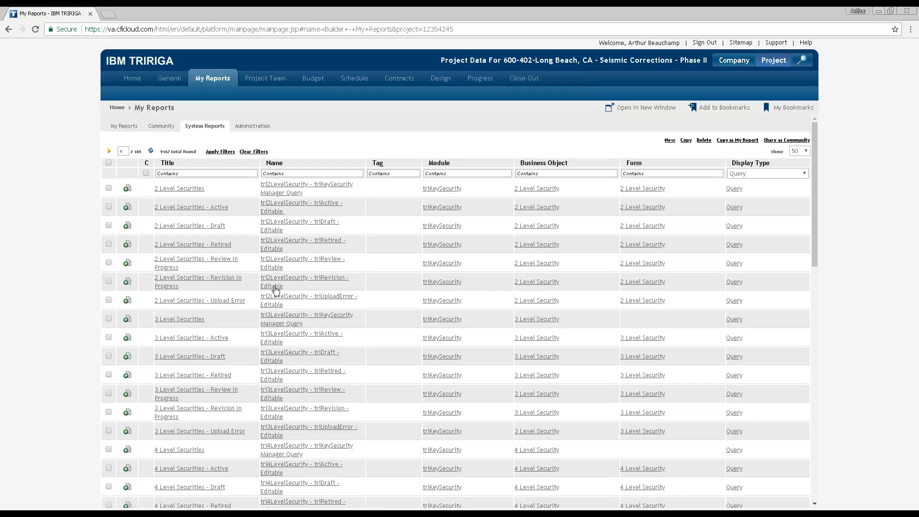
{"action": "triple_click", "coordinate": [261, 354]}
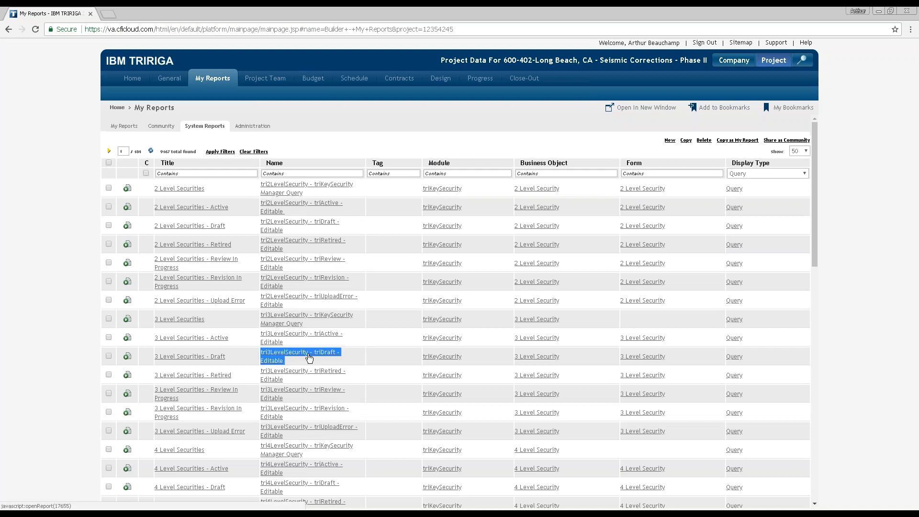
{"action": "left_click", "coordinate": [580, 163]}
{"action": "left_click_drag", "start_coordinate": [580, 162], "coordinate": [511, 166]}
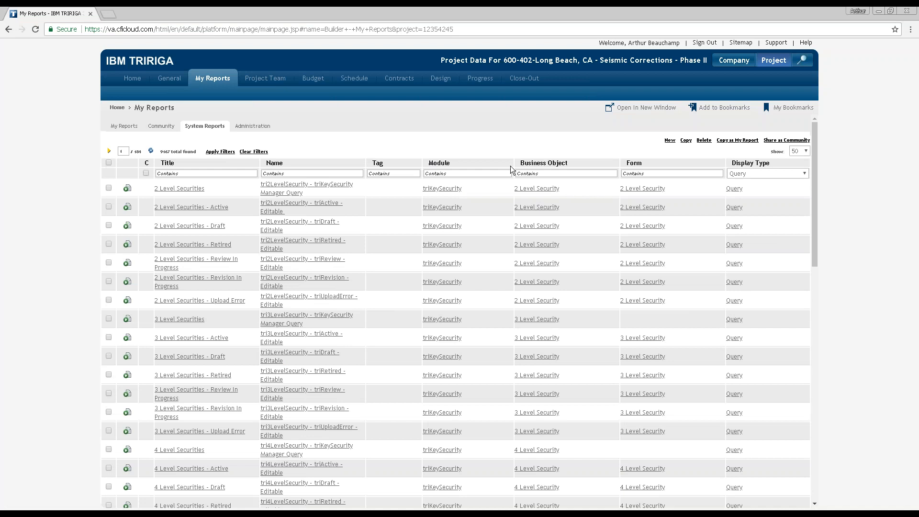
{"action": "left_click", "coordinate": [324, 288]}
{"action": "scroll", "coordinate": [334, 426], "scroll_direction": "down", "scroll_amount": 5}
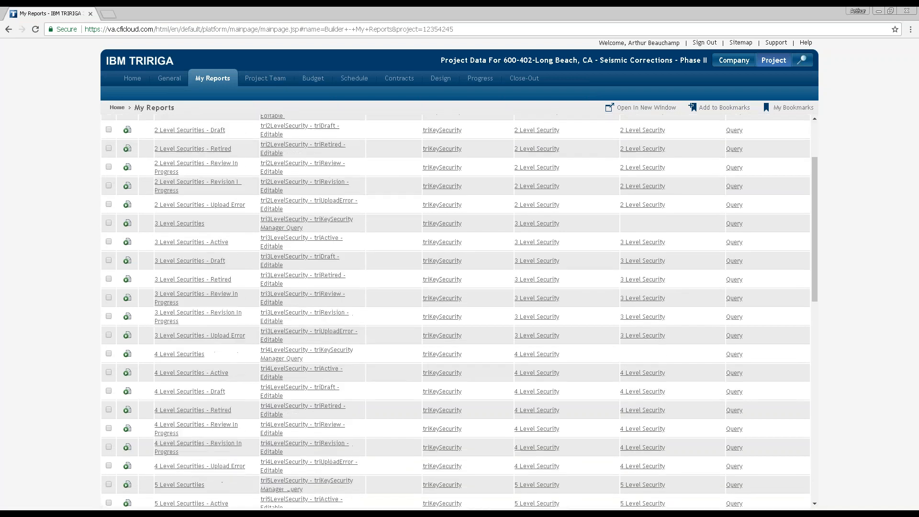
{"action": "scroll", "coordinate": [355, 450], "scroll_direction": "up", "scroll_amount": 5}
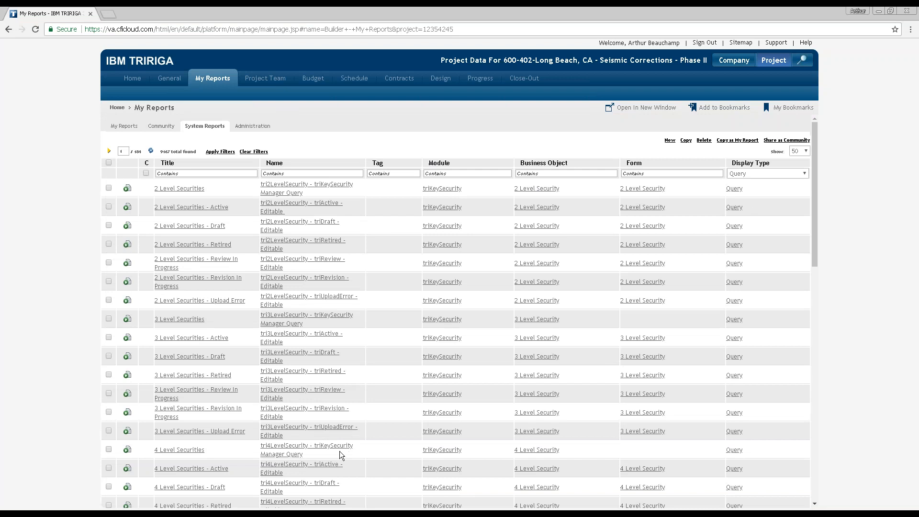
{"action": "left_click_drag", "start_coordinate": [286, 380], "coordinate": [264, 380]}
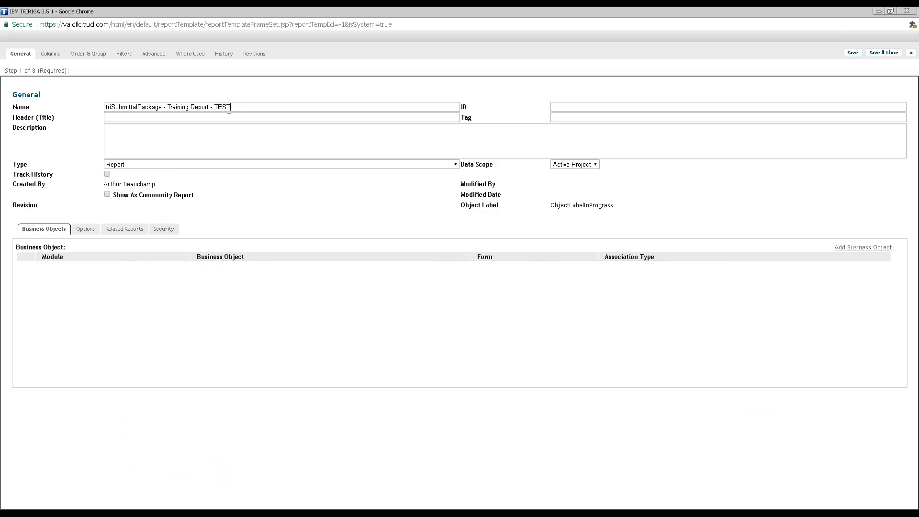
- Complete the report name as "triSubmittalPackage - Training Report - TESTING" and set its header title to "Training Report"
{"action": "type", "text": "ING"}
{"action": "left_click_drag", "start_coordinate": [241, 107], "coordinate": [117, 110]}
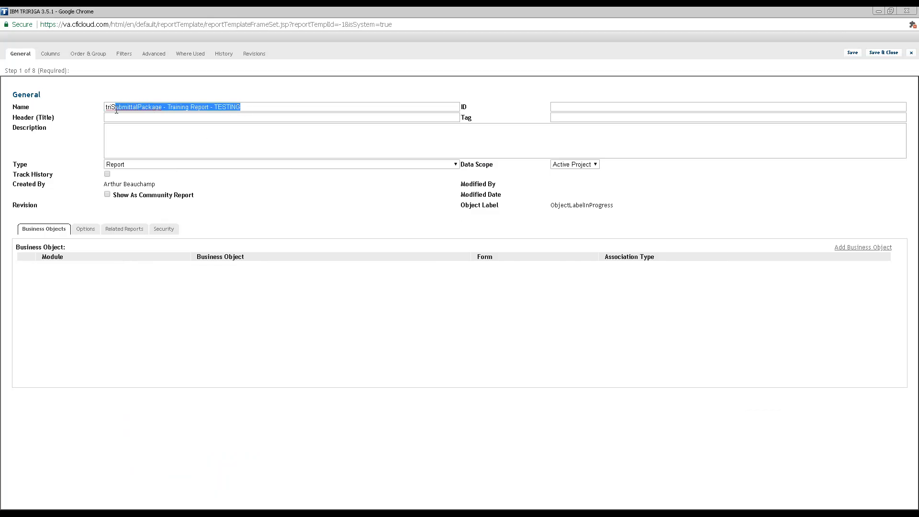
{"action": "left_click", "coordinate": [250, 106]}
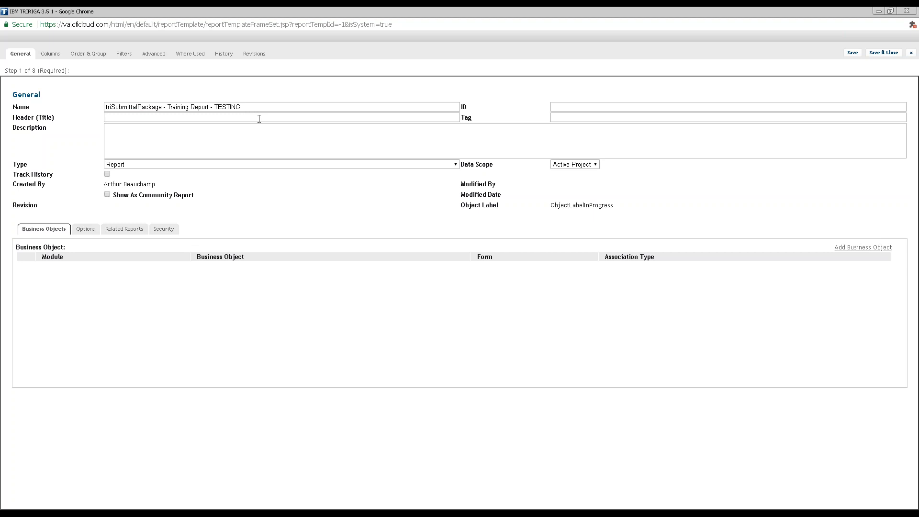
{"action": "type", "text": "raining Report"}
- Choose Report as the report type and Active Project as the data scope
{"action": "left_click", "coordinate": [133, 166]}
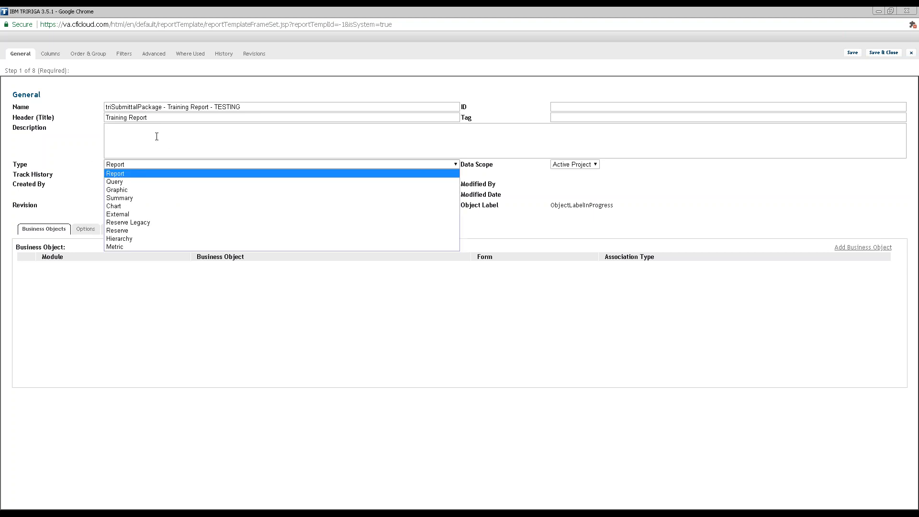
{"action": "left_click", "coordinate": [137, 175]}
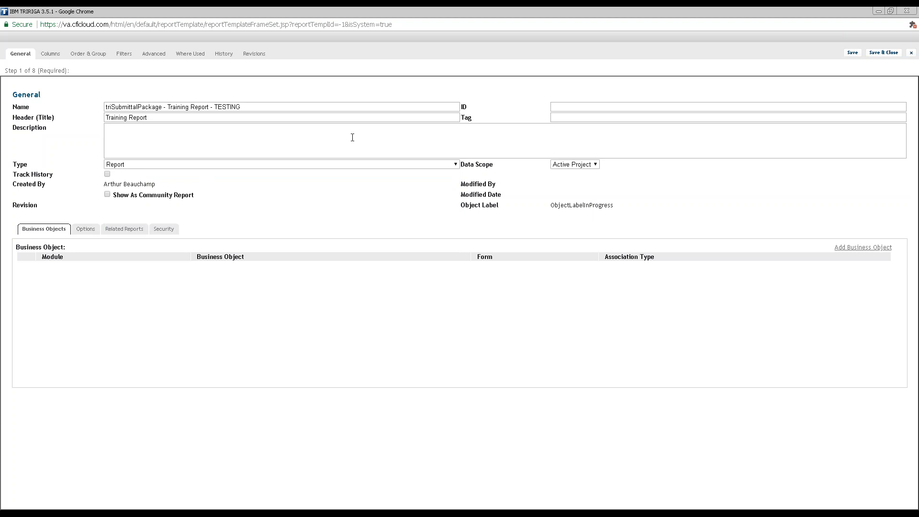
{"action": "left_click", "coordinate": [572, 165]}
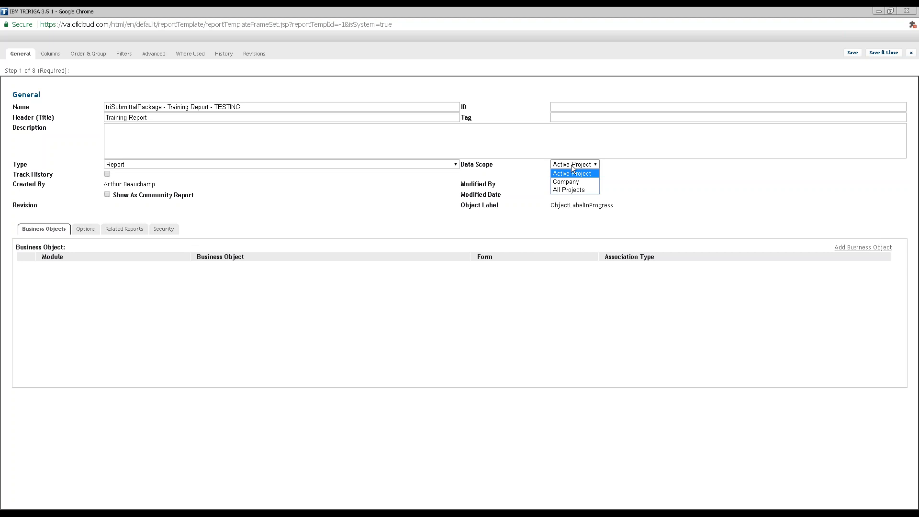
{"action": "left_click", "coordinate": [572, 166]}
{"action": "left_click", "coordinate": [878, 11]}
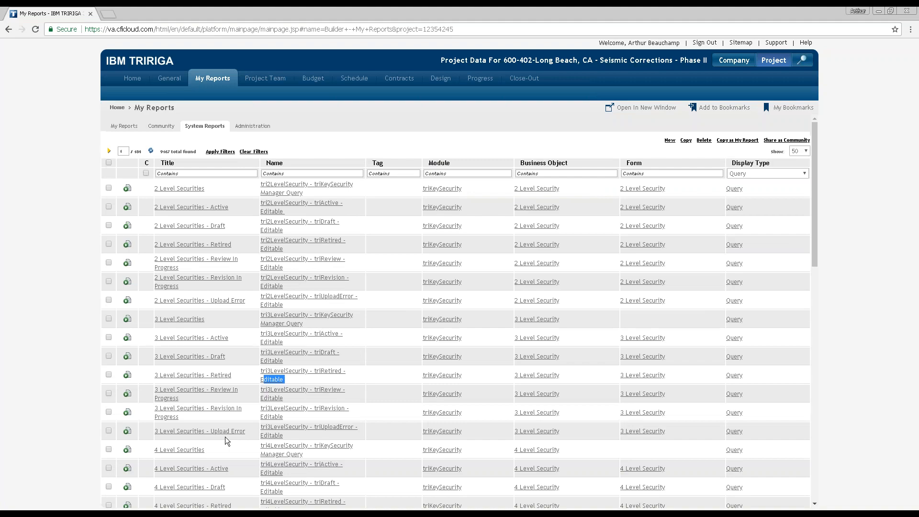
{"action": "left_click", "coordinate": [50, 499]}
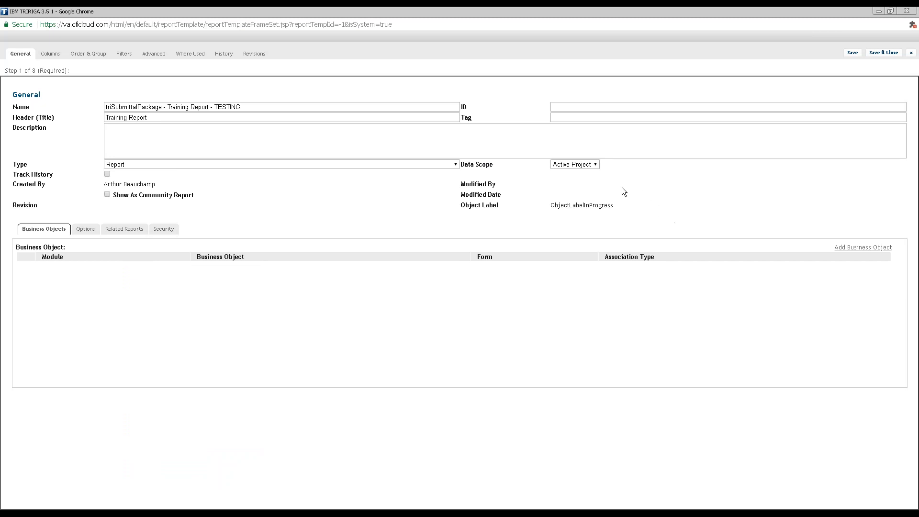
- Set the report's tag to CFM
{"action": "left_click", "coordinate": [584, 165]}
{"action": "left_click", "coordinate": [597, 120]}
{"action": "type", "text": "CFM"}
- Check the Show As Community Report option against the list of community reports and go back to the system reports
{"action": "left_click_drag", "start_coordinate": [195, 196], "coordinate": [117, 199]}
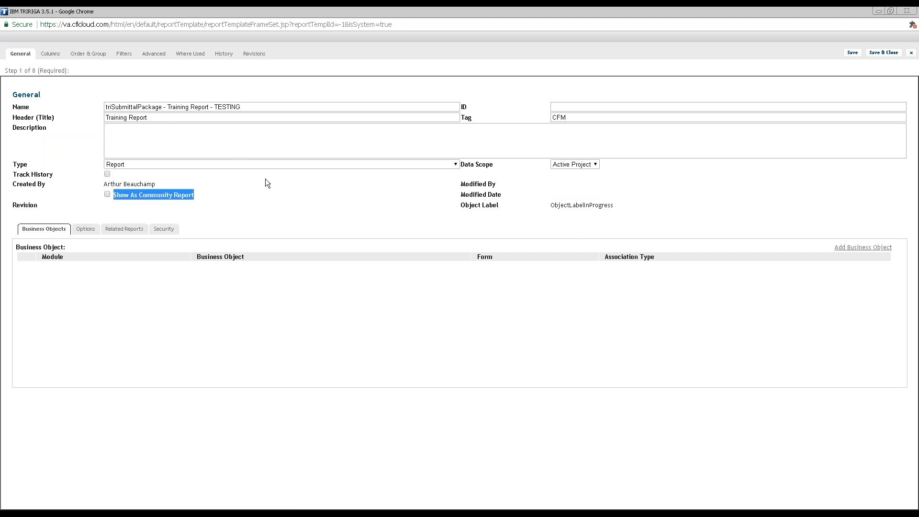
{"action": "left_click", "coordinate": [879, 11]}
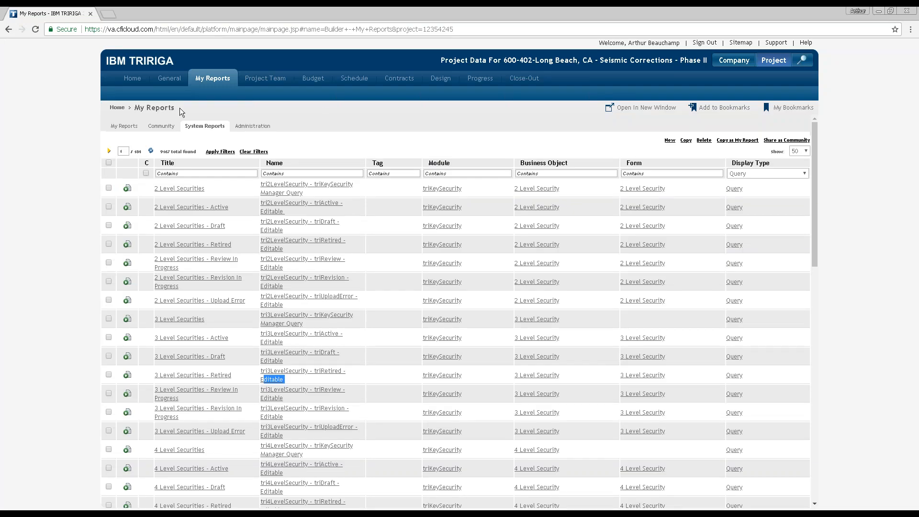
{"action": "left_click", "coordinate": [149, 129]}
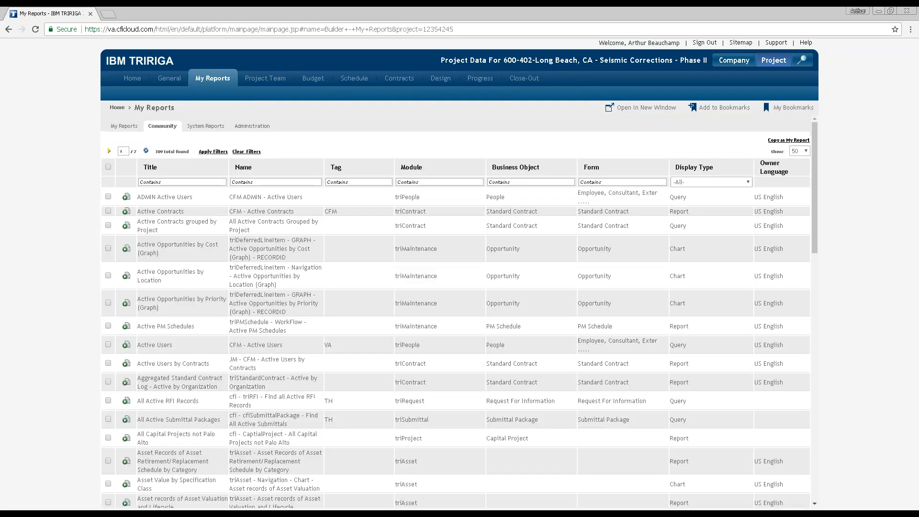
{"action": "left_click", "coordinate": [205, 127]}
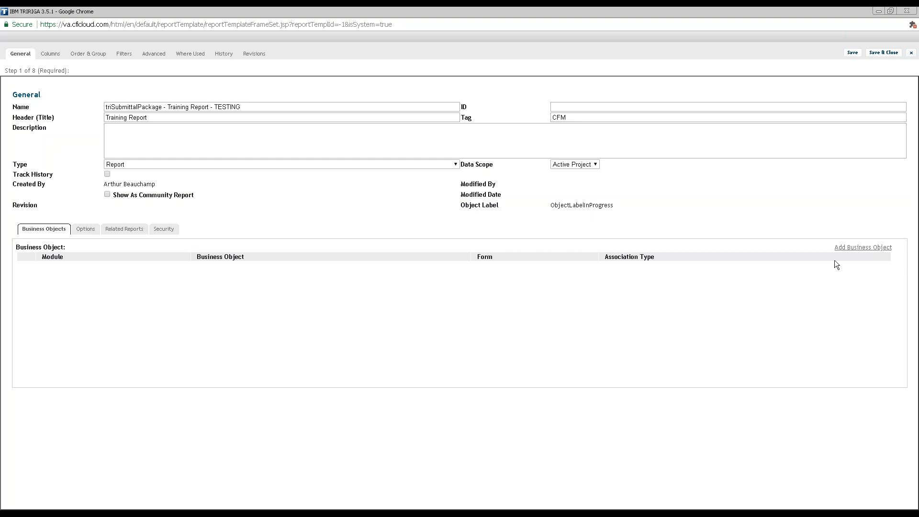
- Start adding a business object to the report, choosing module triSubmittal and business object Submittal Package (triSubmittalPackage)
{"action": "left_click", "coordinate": [856, 252]}
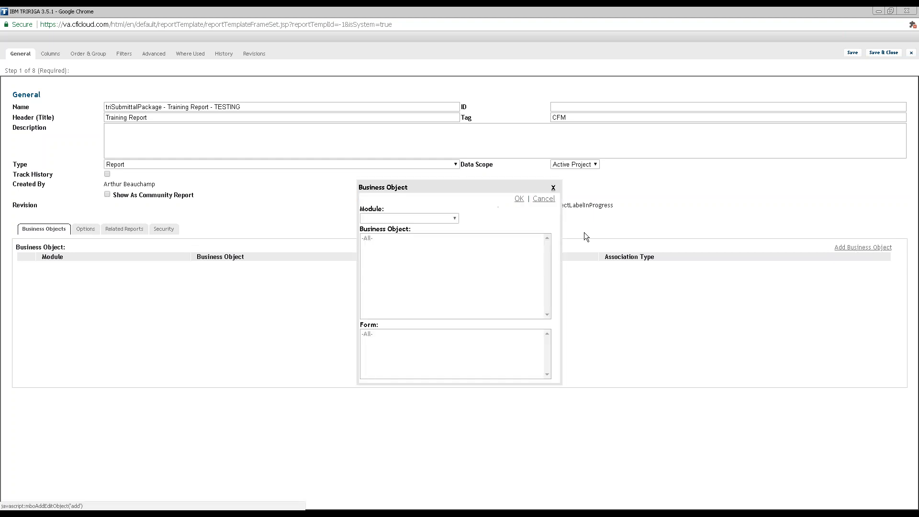
{"action": "left_click_drag", "start_coordinate": [426, 183], "coordinate": [478, 220]}
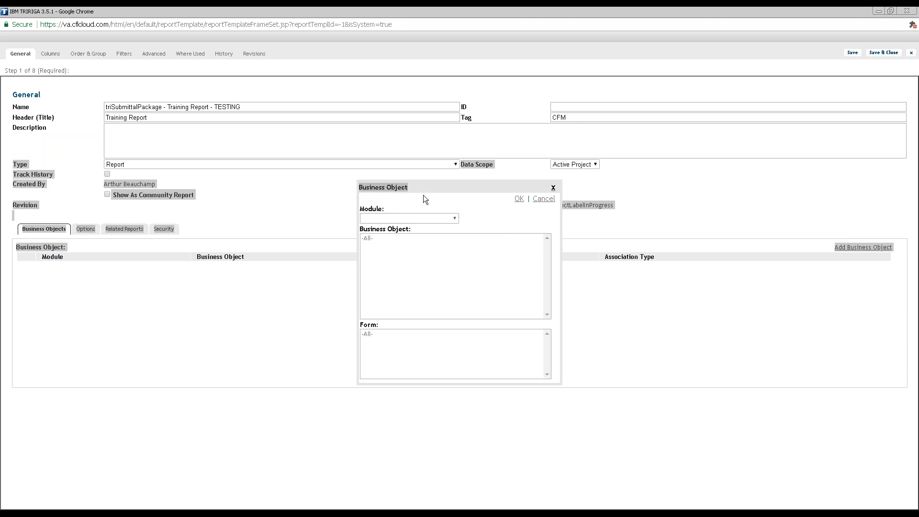
{"action": "left_click", "coordinate": [455, 218]}
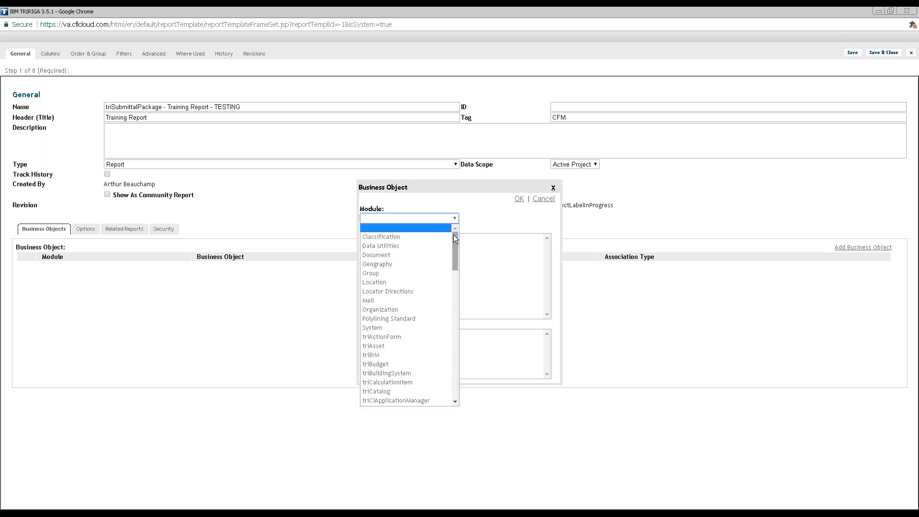
{"action": "left_click_drag", "start_coordinate": [457, 245], "coordinate": [426, 370]}
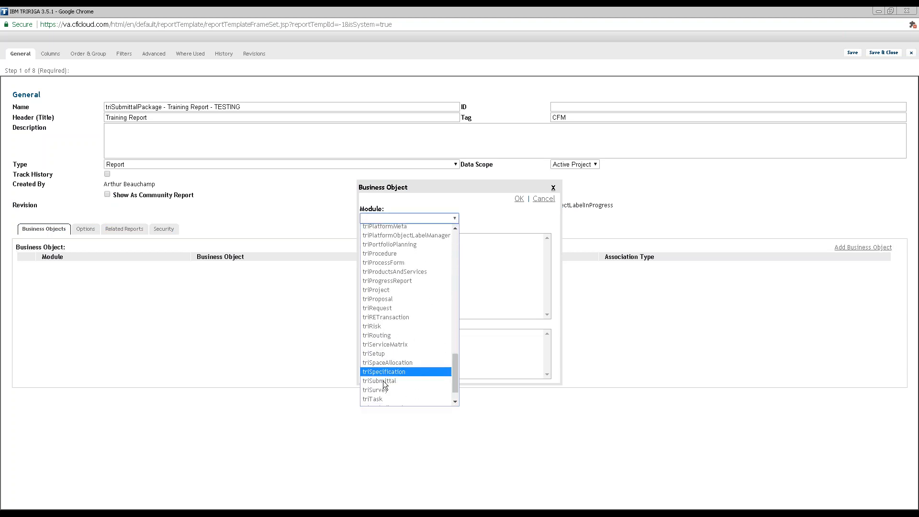
{"action": "left_click", "coordinate": [390, 381]}
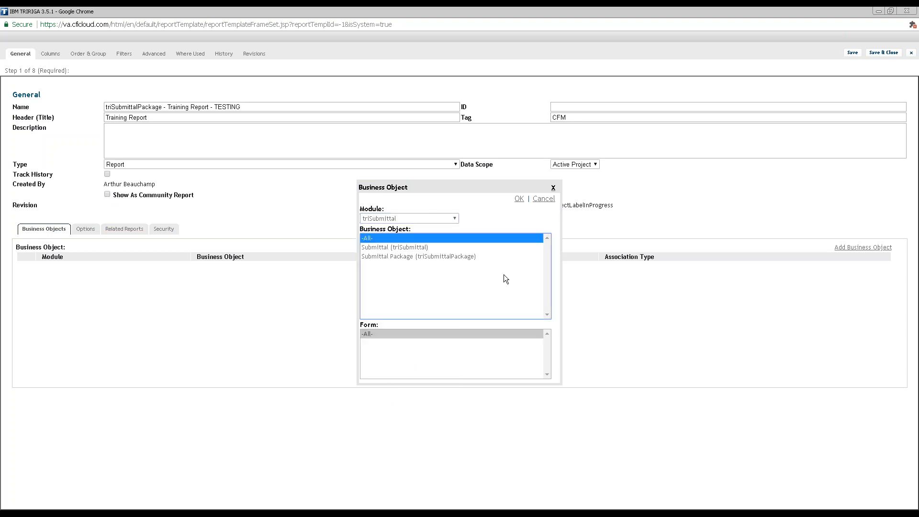
{"action": "left_click", "coordinate": [395, 257]}
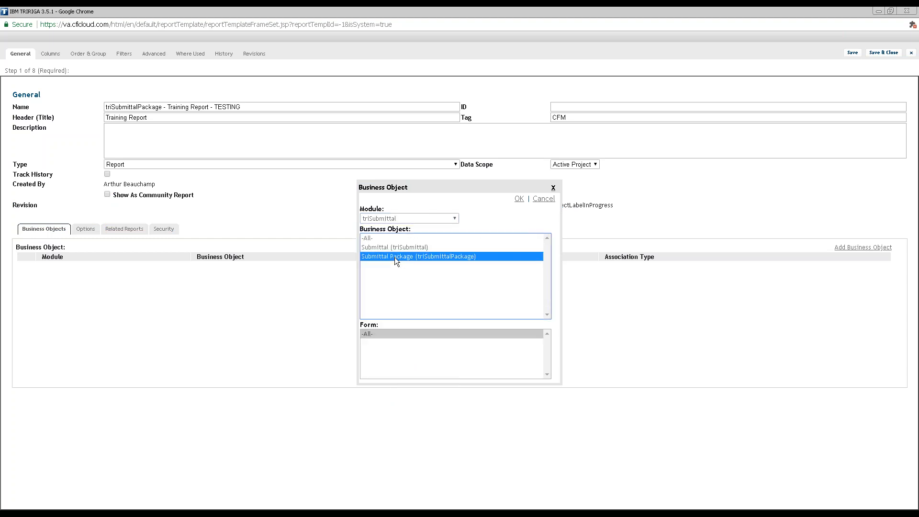
- Examine the form of the open submittal package record and return to the report's business object selection
{"action": "left_click", "coordinate": [366, 332]}
{"action": "triple_click", "coordinate": [361, 326]}
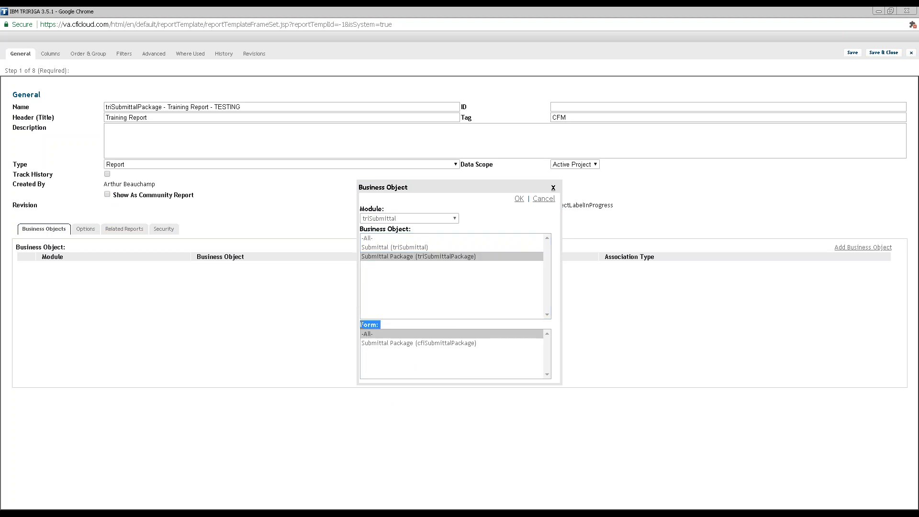
{"action": "left_click", "coordinate": [37, 503]}
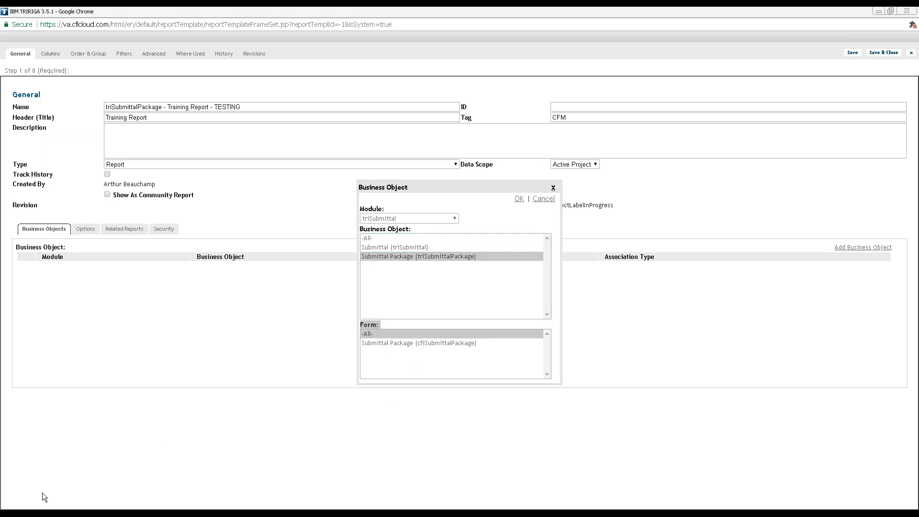
{"action": "left_click", "coordinate": [42, 492]}
{"action": "left_click_drag", "start_coordinate": [248, 190], "coordinate": [256, 190]}
{"action": "scroll", "coordinate": [357, 298], "scroll_direction": "down", "scroll_amount": 2}
{"action": "scroll", "coordinate": [358, 299], "scroll_direction": "up", "scroll_amount": 2}
{"action": "scroll", "coordinate": [360, 307], "scroll_direction": "down", "scroll_amount": 3}
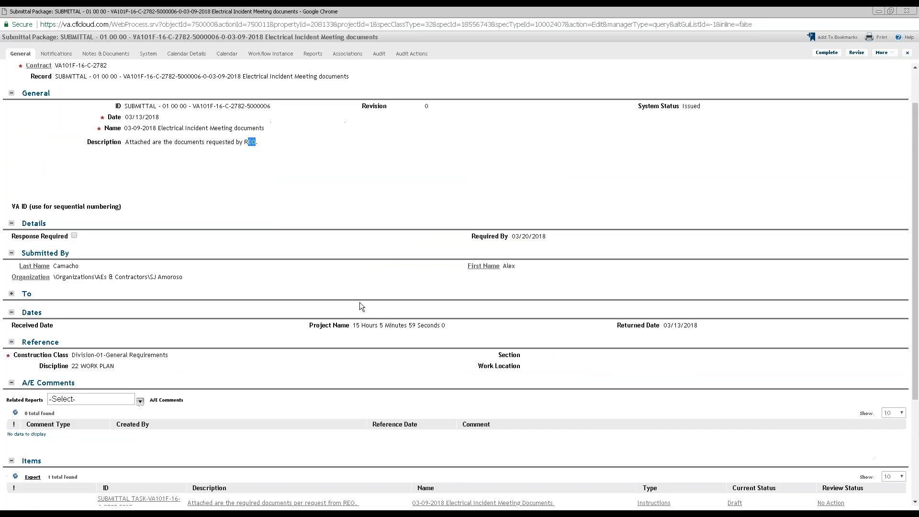
{"action": "left_click", "coordinate": [878, 12]}
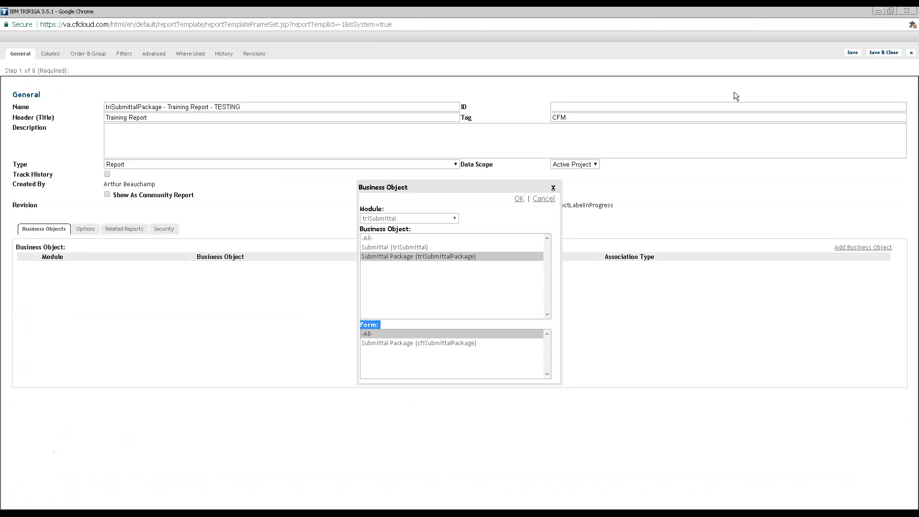
- Choose the Submittal Package (cfiSubmittalPackage) form for the business object, add it to the report and save the report
{"action": "left_click", "coordinate": [395, 342]}
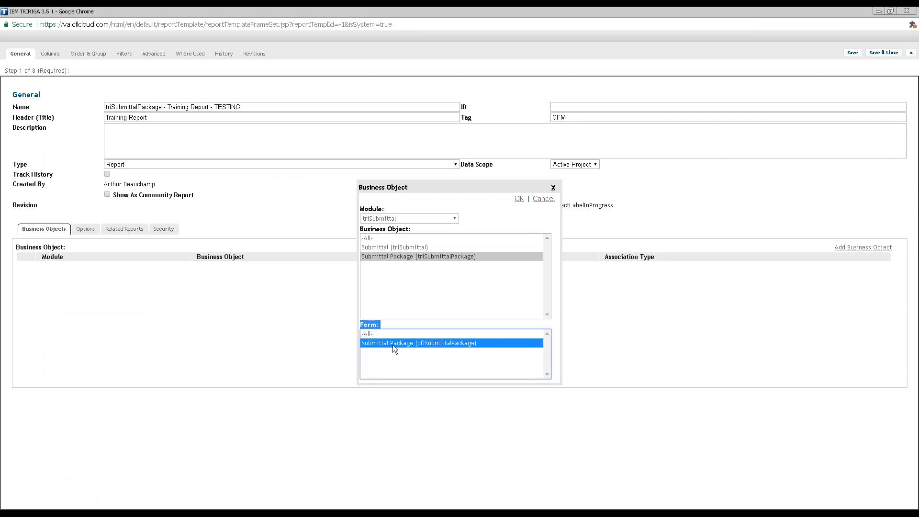
{"action": "key", "text": "alt+Tab"}
{"action": "left_click", "coordinate": [409, 304]}
{"action": "left_click", "coordinate": [393, 335]}
{"action": "left_click", "coordinate": [393, 342]}
{"action": "left_click", "coordinate": [389, 335]}
{"action": "left_click", "coordinate": [392, 342]}
{"action": "left_click", "coordinate": [409, 324]}
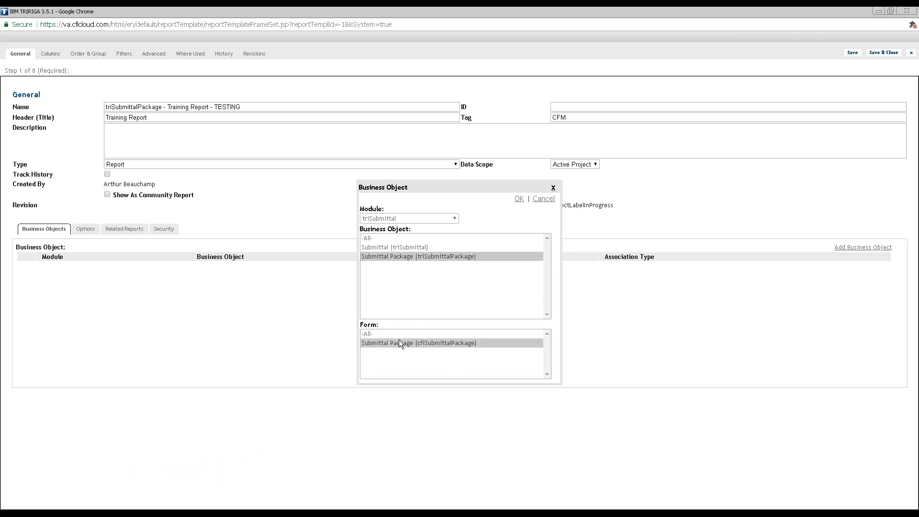
{"action": "left_click_drag", "start_coordinate": [441, 318], "coordinate": [436, 327]}
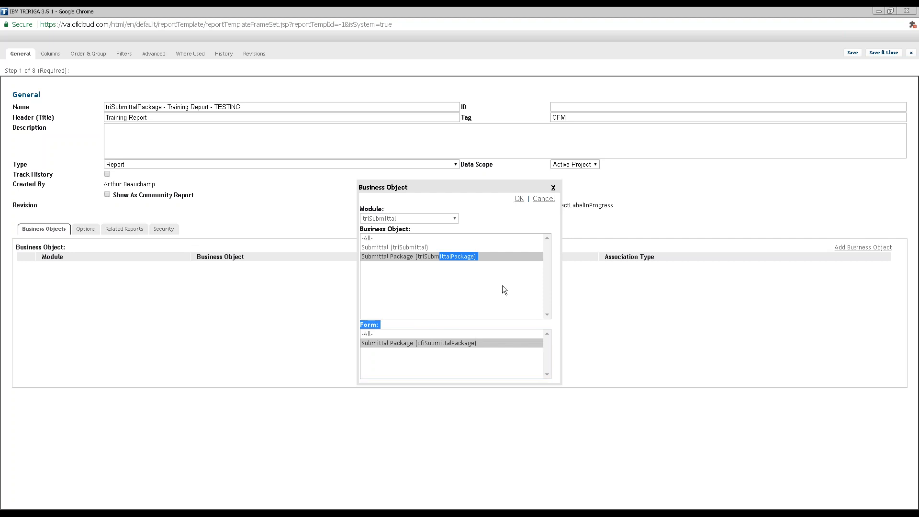
{"action": "left_click", "coordinate": [456, 311]}
{"action": "left_click", "coordinate": [380, 344]}
{"action": "left_click", "coordinate": [428, 259]}
{"action": "left_click", "coordinate": [414, 342]}
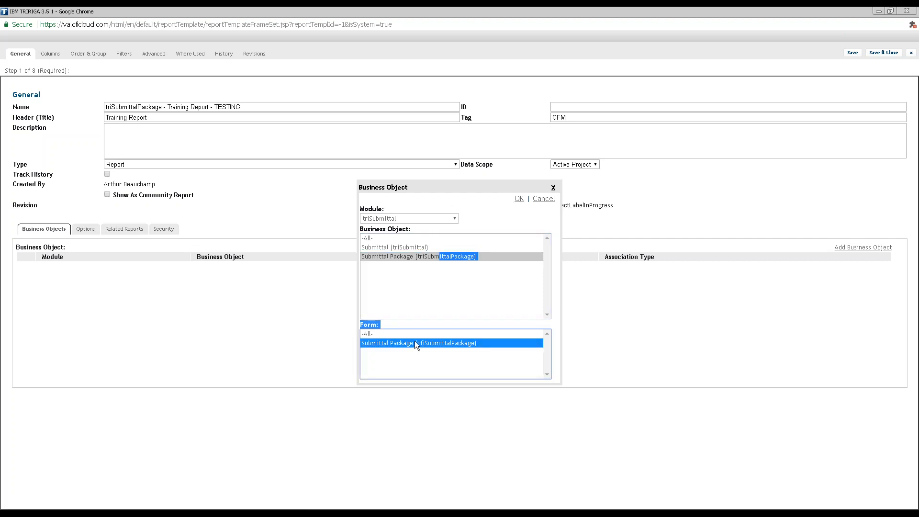
{"action": "left_click", "coordinate": [519, 199]}
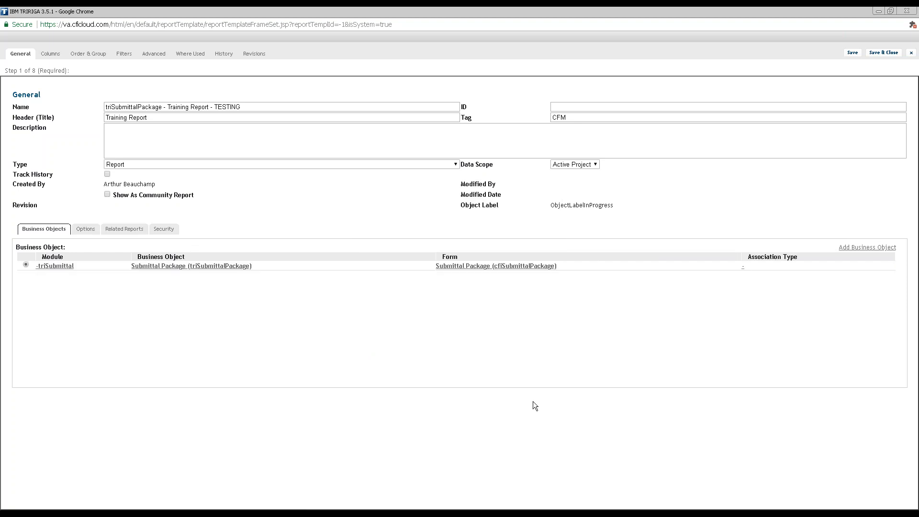
{"action": "left_click", "coordinate": [853, 54]}
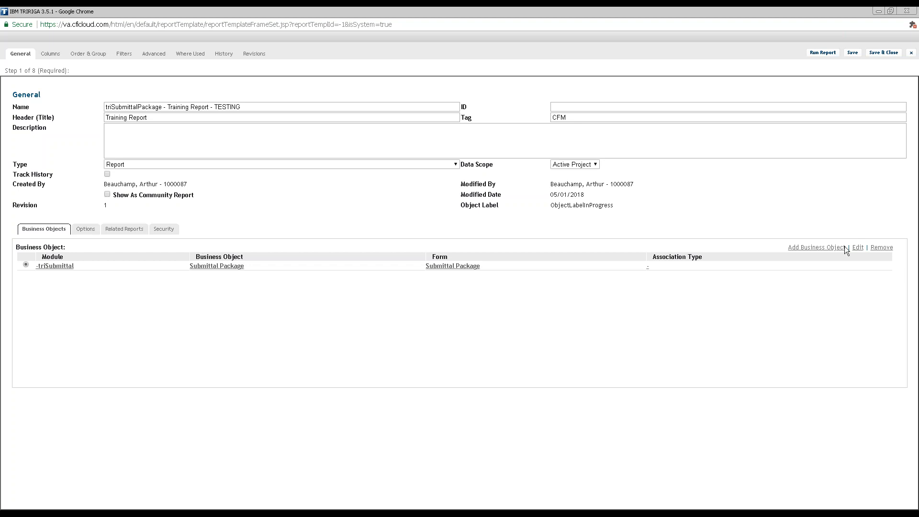
- Start adding a second business object, choosing module triProject and business object Capital Project (triCapitalProject)
{"action": "left_click", "coordinate": [822, 245]}
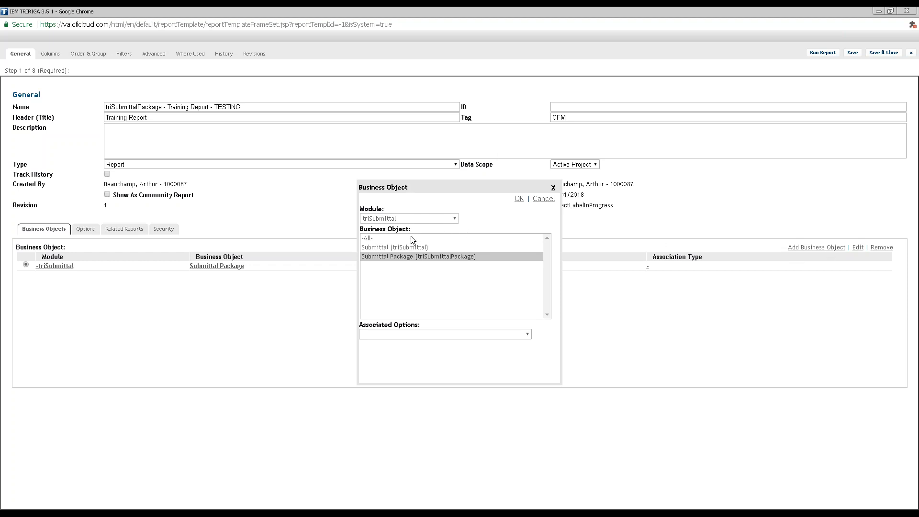
{"action": "left_click_drag", "start_coordinate": [424, 327], "coordinate": [361, 324]}
{"action": "left_click", "coordinate": [436, 324]}
{"action": "left_click", "coordinate": [436, 219]}
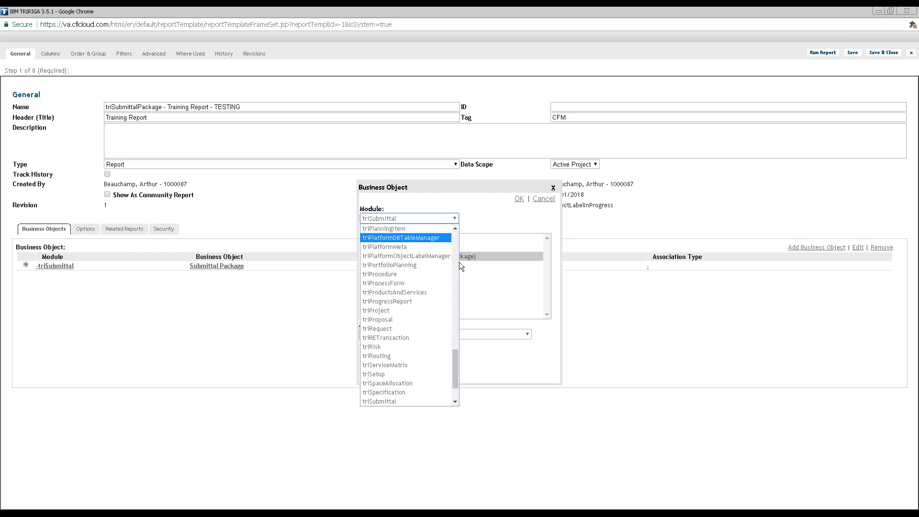
{"action": "left_click", "coordinate": [390, 310]}
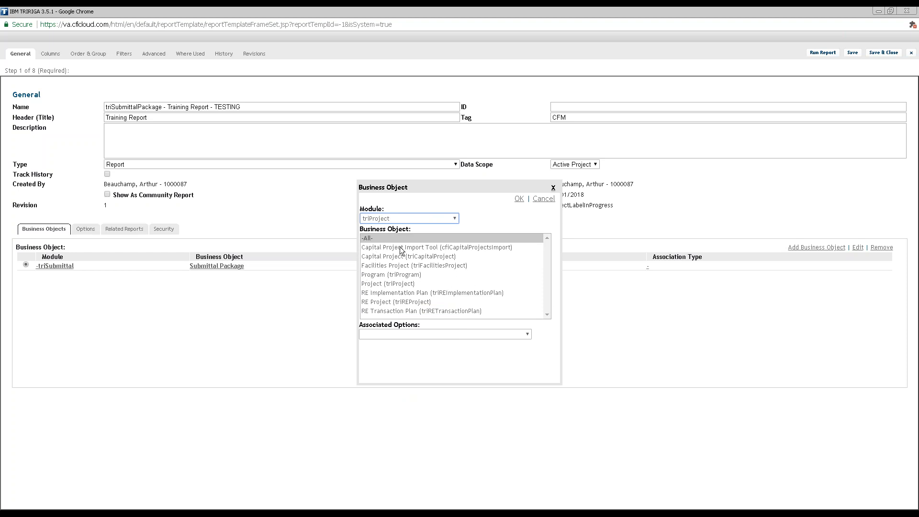
{"action": "left_click", "coordinate": [385, 257]}
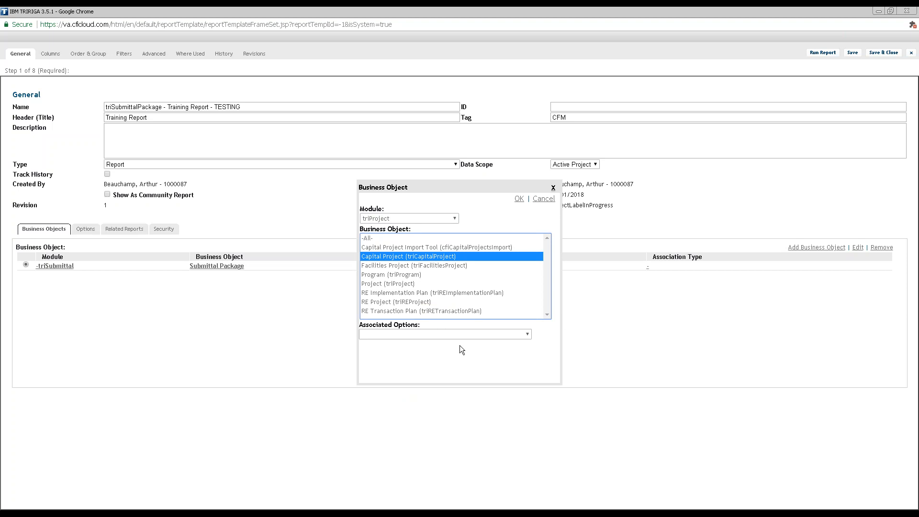
- Set the capital project's association to Is Contained By and add it beneath the submittal package business object
{"action": "left_click_drag", "start_coordinate": [418, 327], "coordinate": [360, 326]}
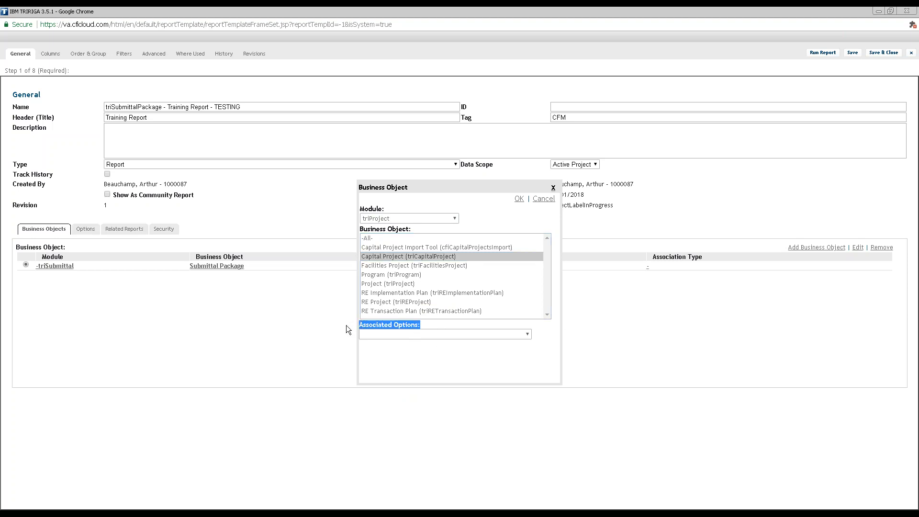
{"action": "left_click", "coordinate": [407, 337]}
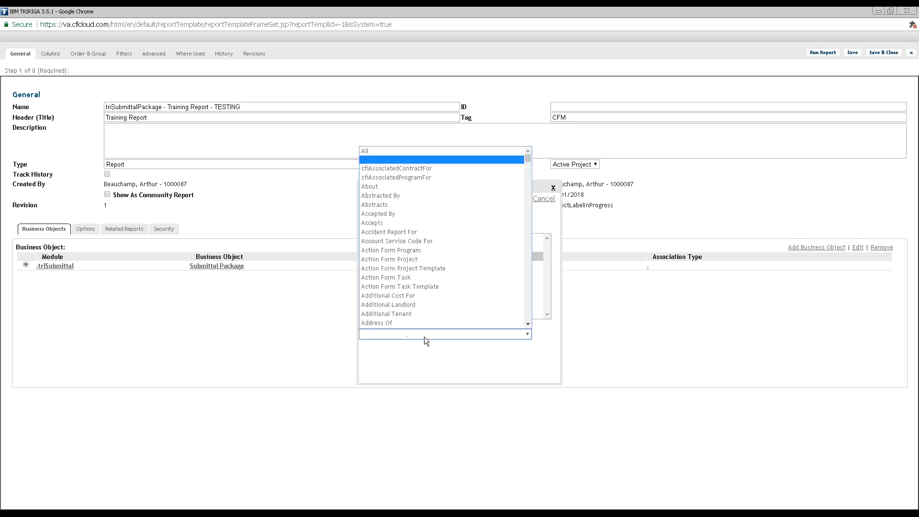
{"action": "scroll", "coordinate": [465, 248], "scroll_direction": "down", "scroll_amount": 20}
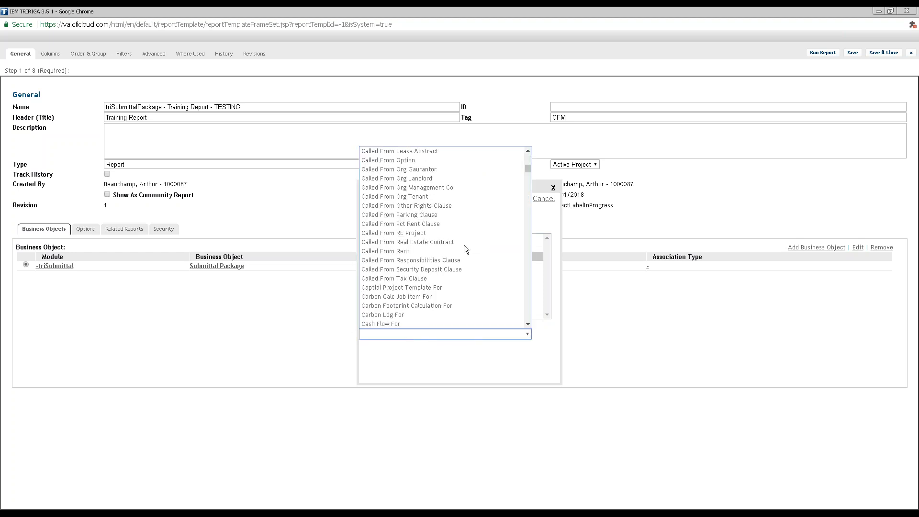
{"action": "scroll", "coordinate": [464, 245], "scroll_direction": "down", "scroll_amount": 15}
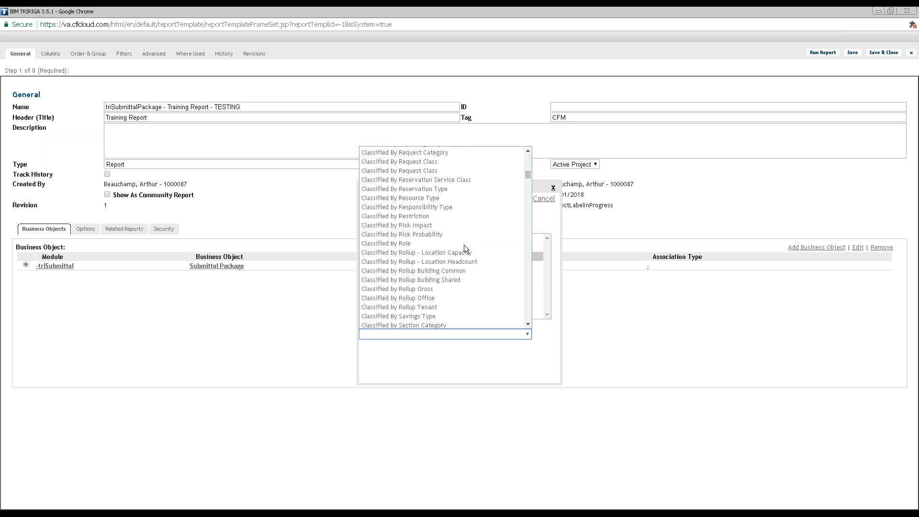
{"action": "scroll", "coordinate": [465, 245], "scroll_direction": "down", "scroll_amount": 5}
{"action": "left_click", "coordinate": [446, 334]}
{"action": "left_click", "coordinate": [444, 331]}
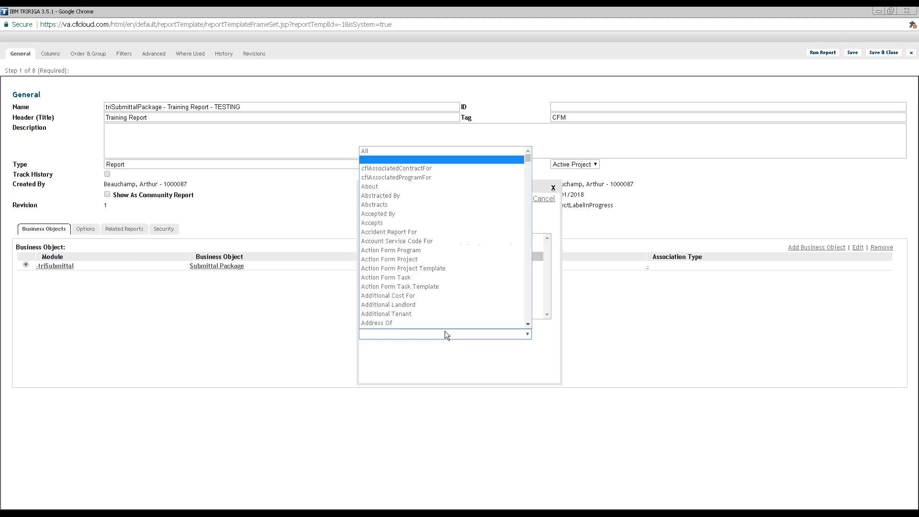
{"action": "type", "text": "is contai"}
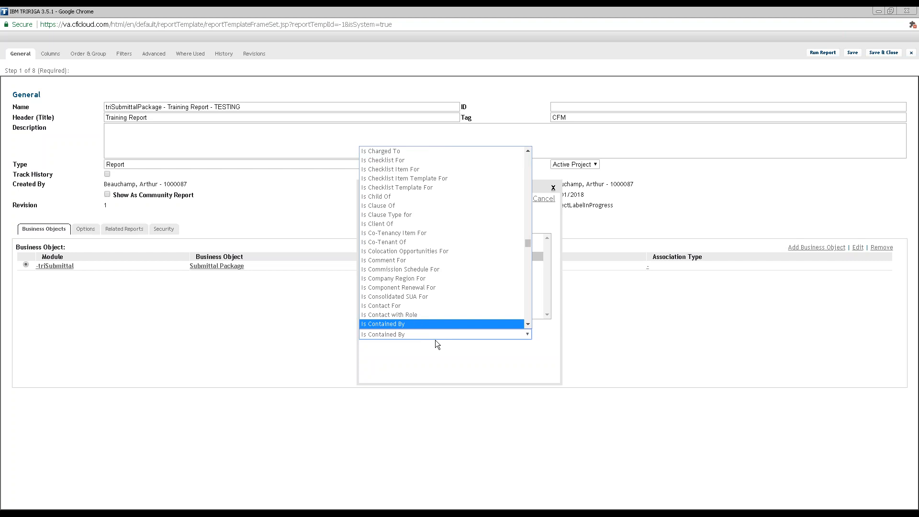
{"action": "left_click", "coordinate": [409, 324]}
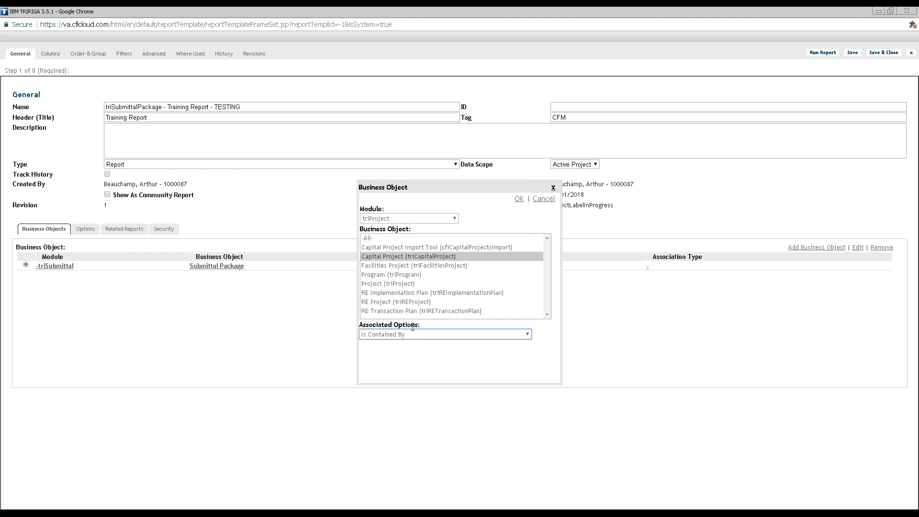
{"action": "left_click", "coordinate": [419, 355]}
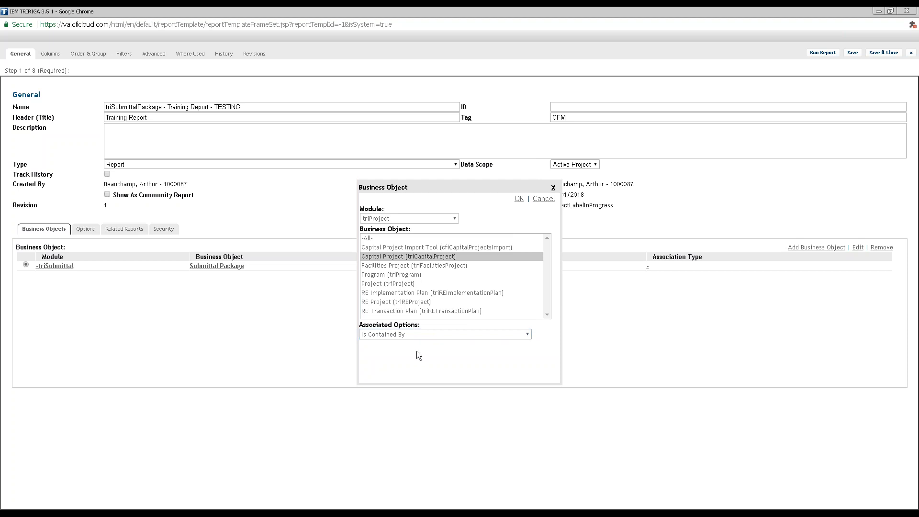
{"action": "left_click", "coordinate": [519, 200]}
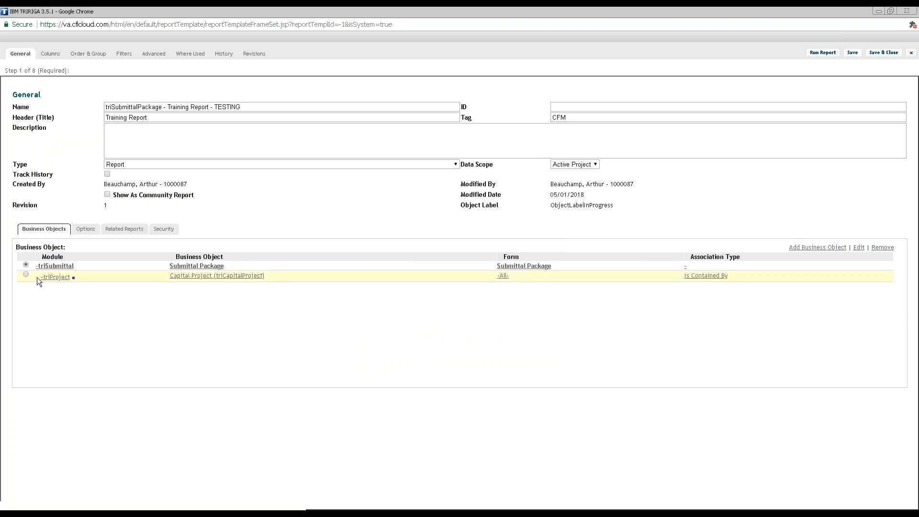
{"action": "left_click_drag", "start_coordinate": [38, 277], "coordinate": [116, 277]}
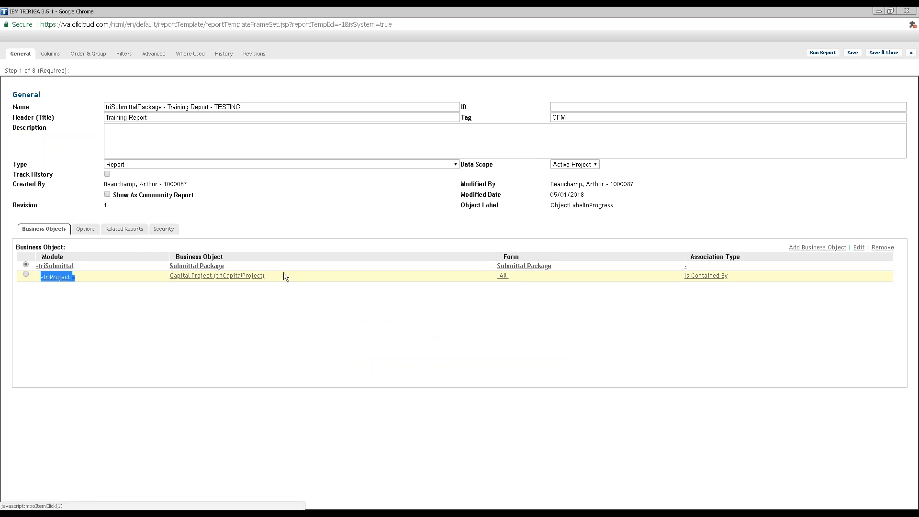
{"action": "left_click_drag", "start_coordinate": [284, 272], "coordinate": [393, 280]}
{"action": "left_click", "coordinate": [378, 302]}
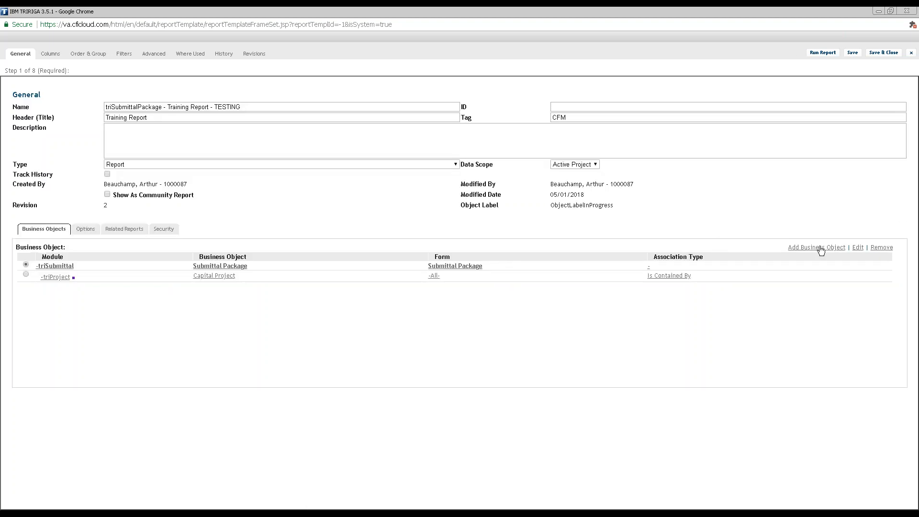
- Start adding a business object beneath the submittal package, choosing module triContract and business object Standard Contract (triStandardContract)
{"action": "left_click", "coordinate": [26, 265]}
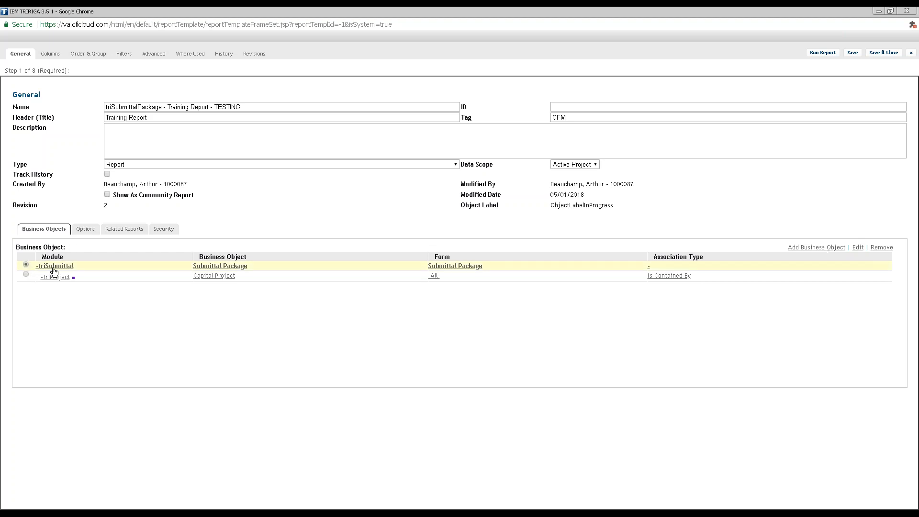
{"action": "left_click", "coordinate": [26, 275]}
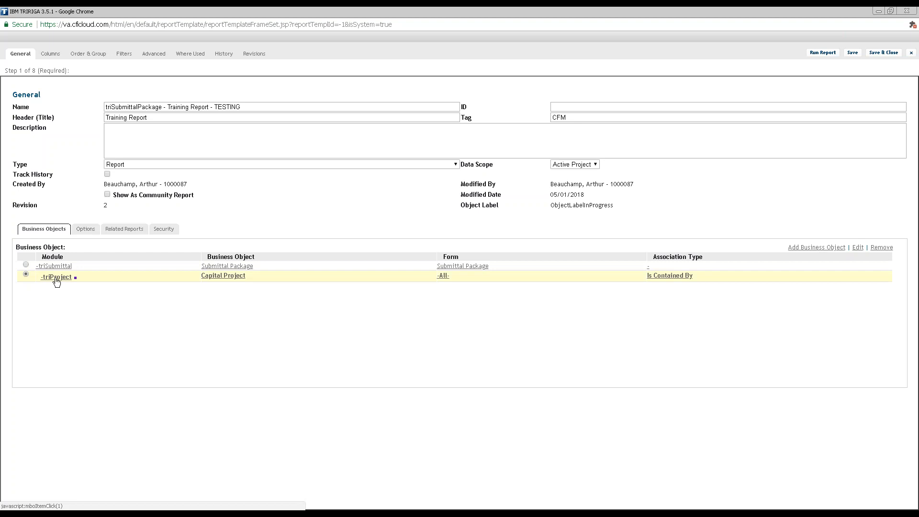
{"action": "left_click", "coordinate": [26, 264]}
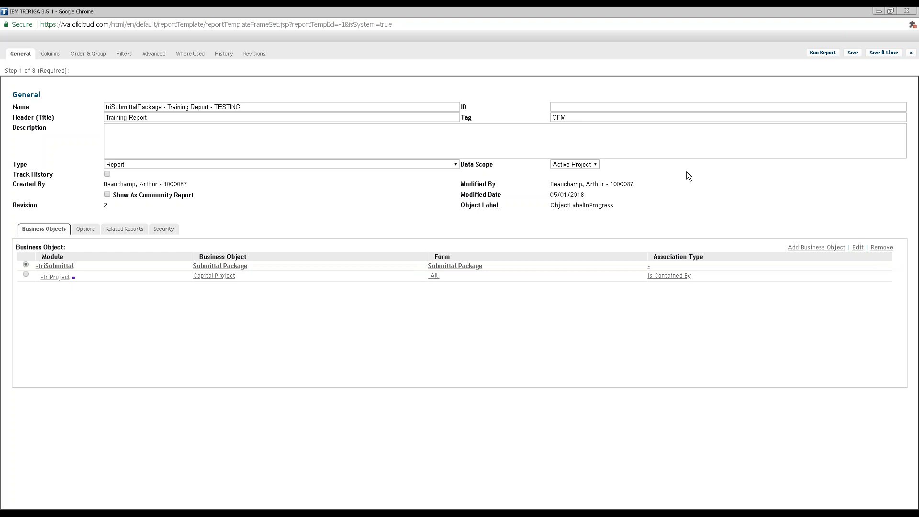
{"action": "left_click", "coordinate": [793, 248]}
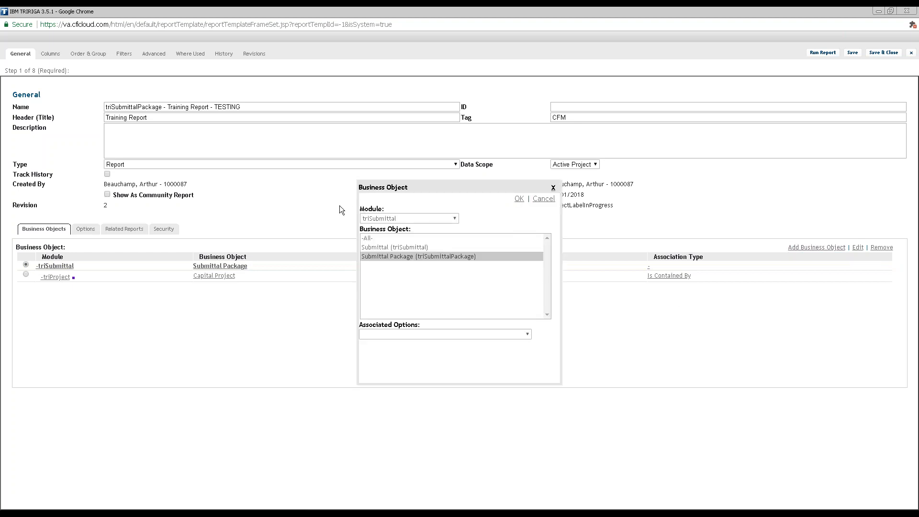
{"action": "left_click", "coordinate": [413, 219]}
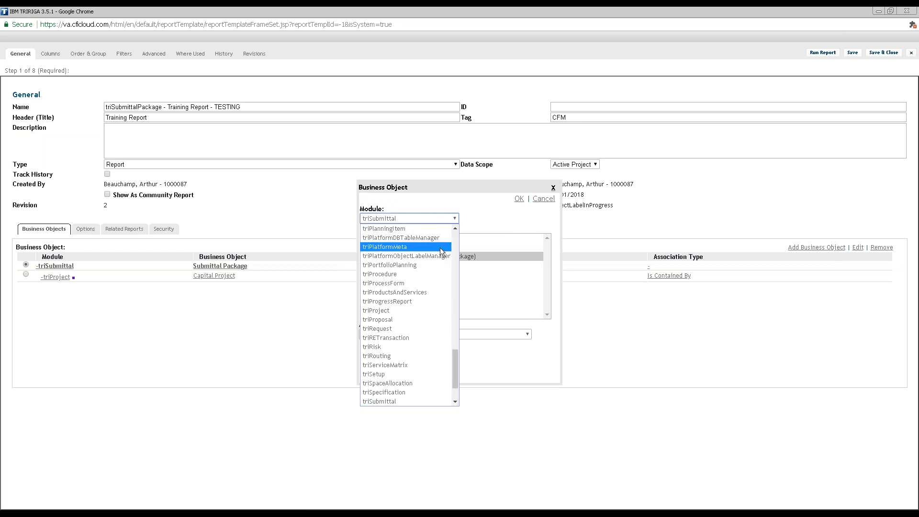
{"action": "left_click_drag", "start_coordinate": [454, 356], "coordinate": [383, 293]}
{"action": "left_click", "coordinate": [383, 309]}
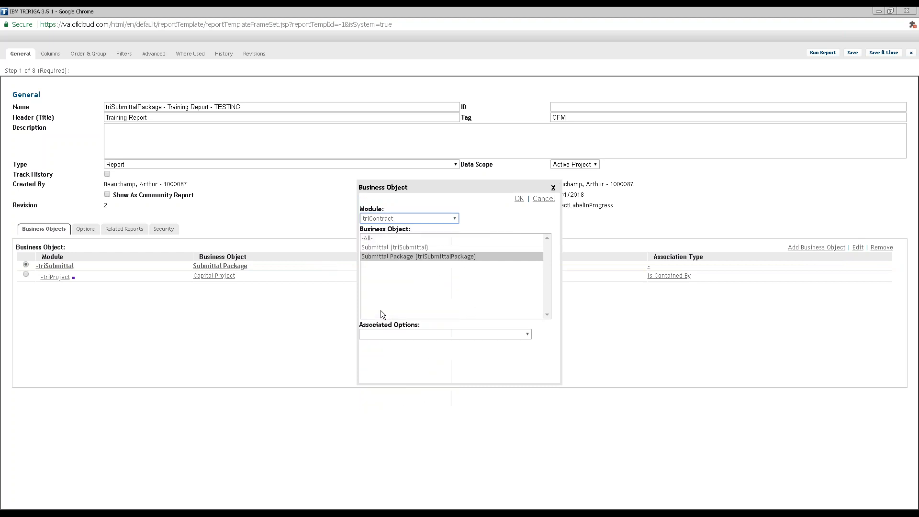
{"action": "left_click", "coordinate": [518, 274]}
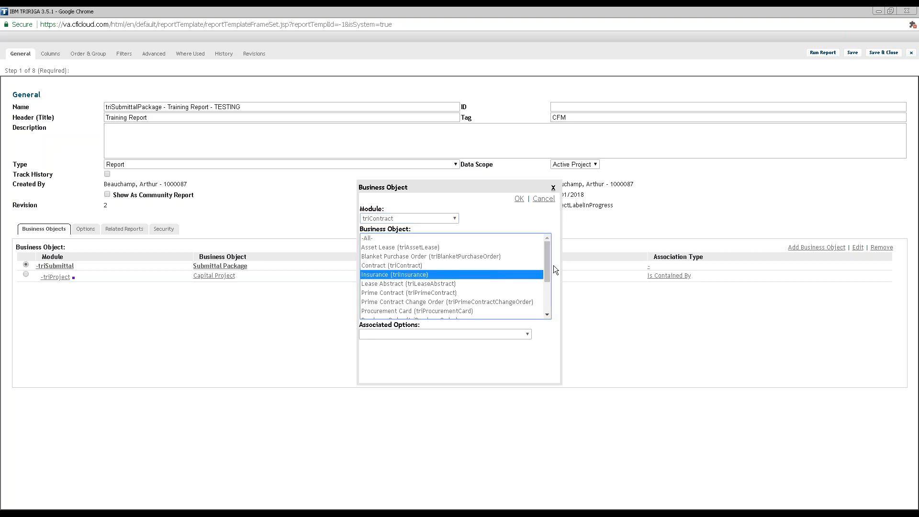
{"action": "left_click_drag", "start_coordinate": [549, 271], "coordinate": [543, 299]}
{"action": "left_click", "coordinate": [400, 297]}
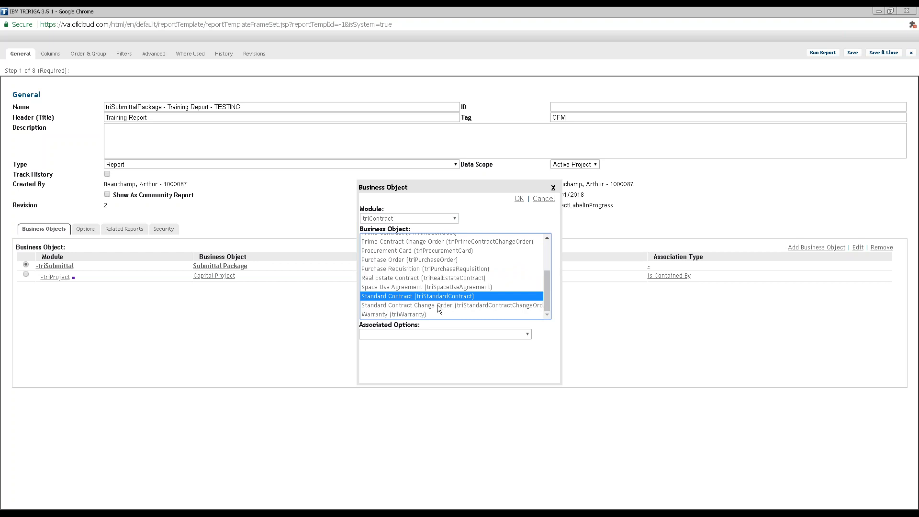
{"action": "left_click", "coordinate": [437, 334]}
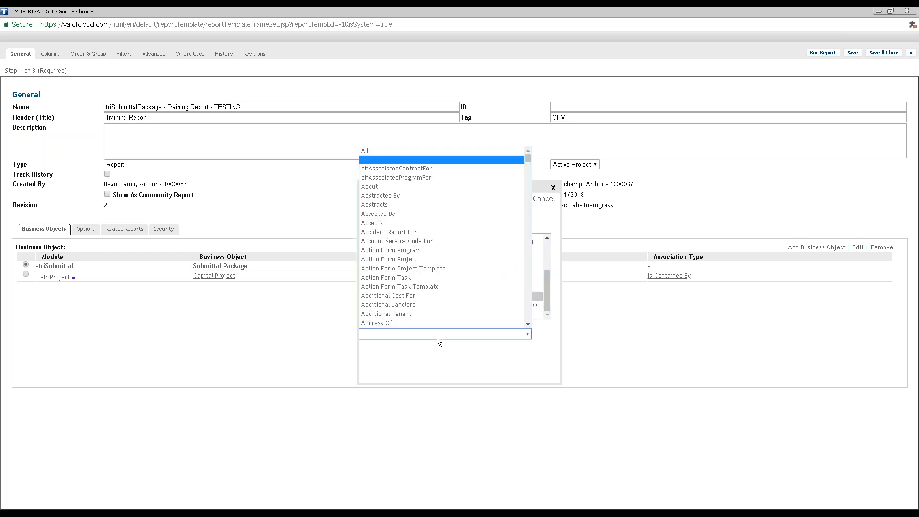
{"action": "key", "text": "Down"}
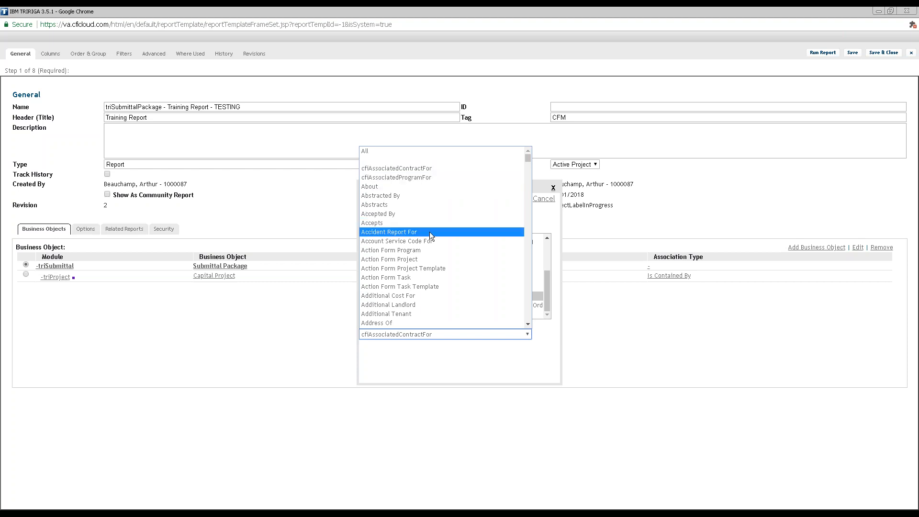
{"action": "scroll", "coordinate": [443, 303], "scroll_direction": "down", "scroll_amount": 5}
{"action": "scroll", "coordinate": [441, 313], "scroll_direction": "down", "scroll_amount": 2}
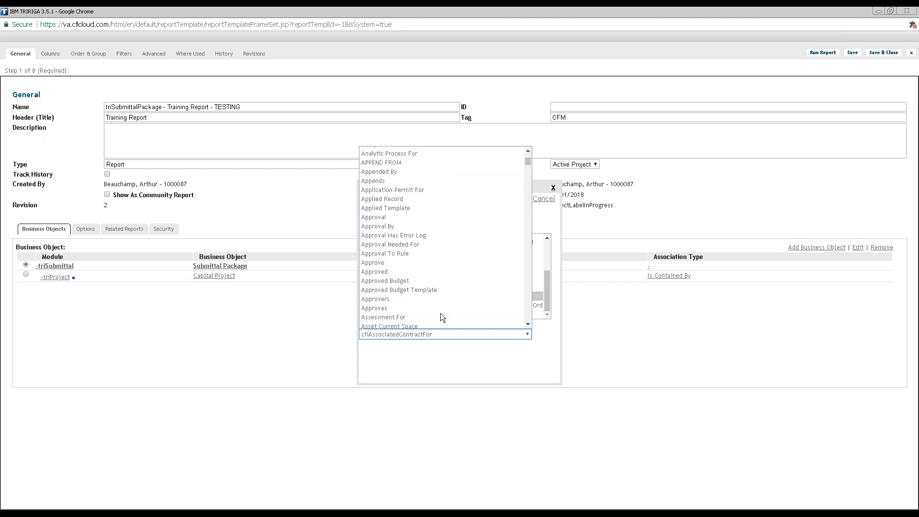
{"action": "left_click", "coordinate": [444, 333]}
{"action": "left_click", "coordinate": [444, 336]}
{"action": "key", "text": "c"}
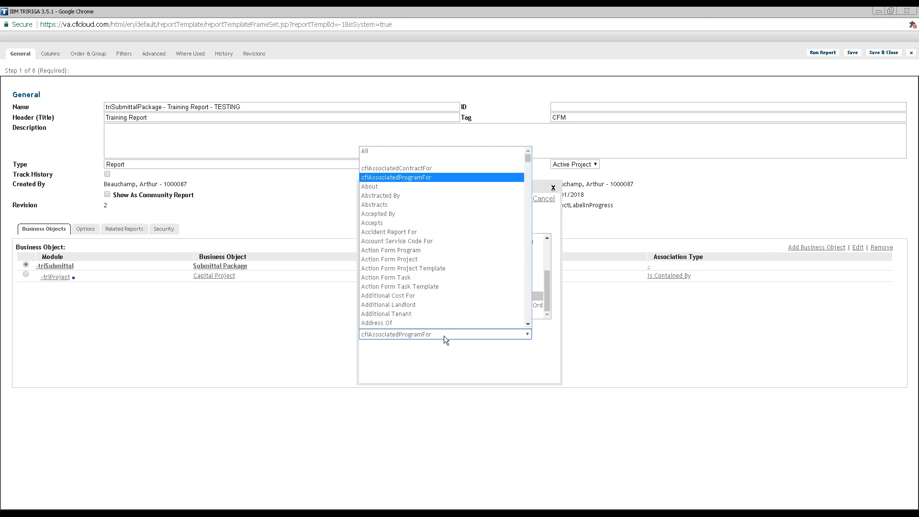
{"action": "key", "text": "ctrl+f"}
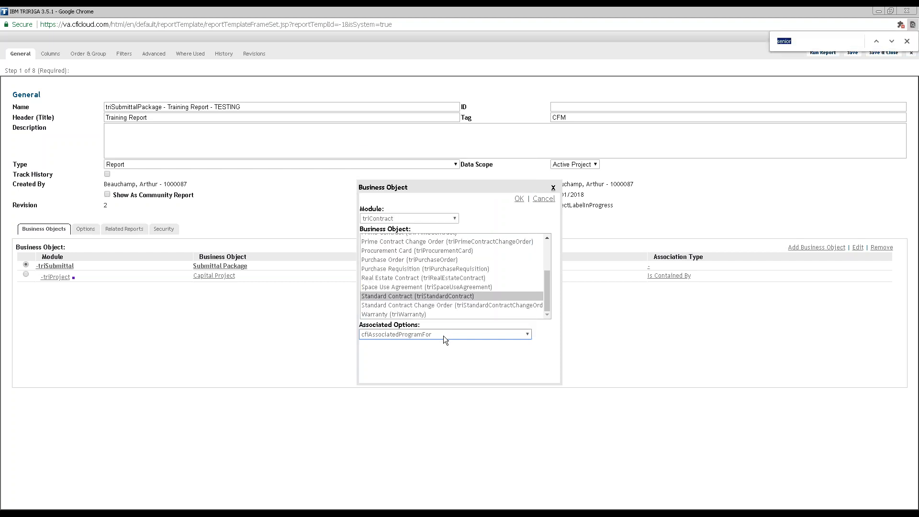
{"action": "left_click", "coordinate": [443, 336]}
{"action": "left_click", "coordinate": [907, 42]}
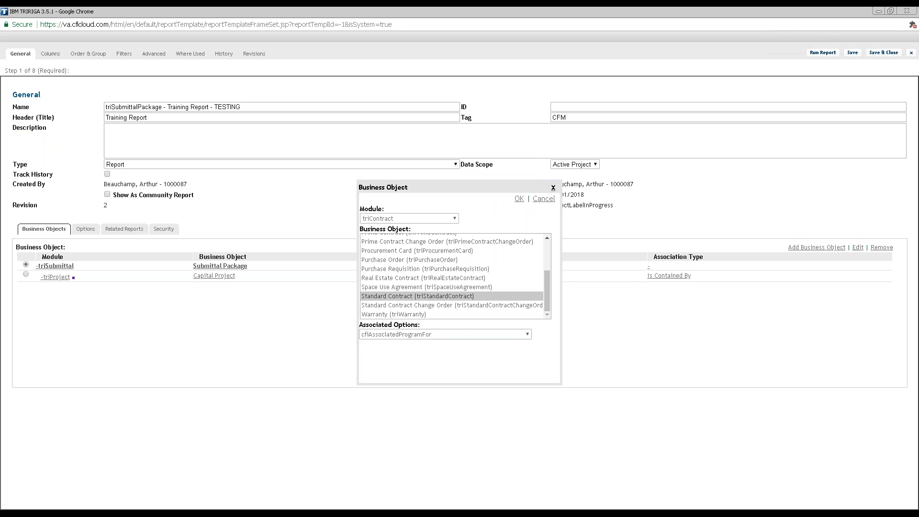
- Set the standard contract's association to cfiAssociatedContract and add it beneath the submittal package business object
{"action": "left_click", "coordinate": [508, 333]}
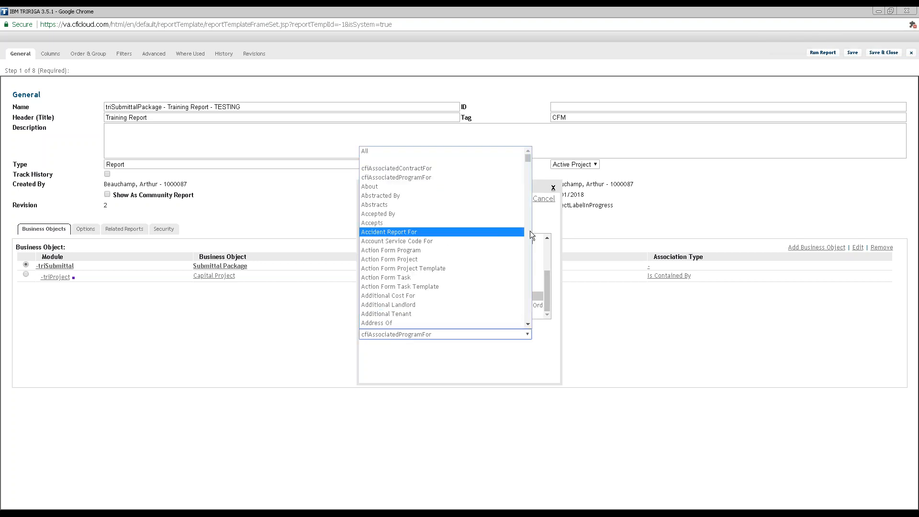
{"action": "left_click_drag", "start_coordinate": [529, 159], "coordinate": [529, 177]}
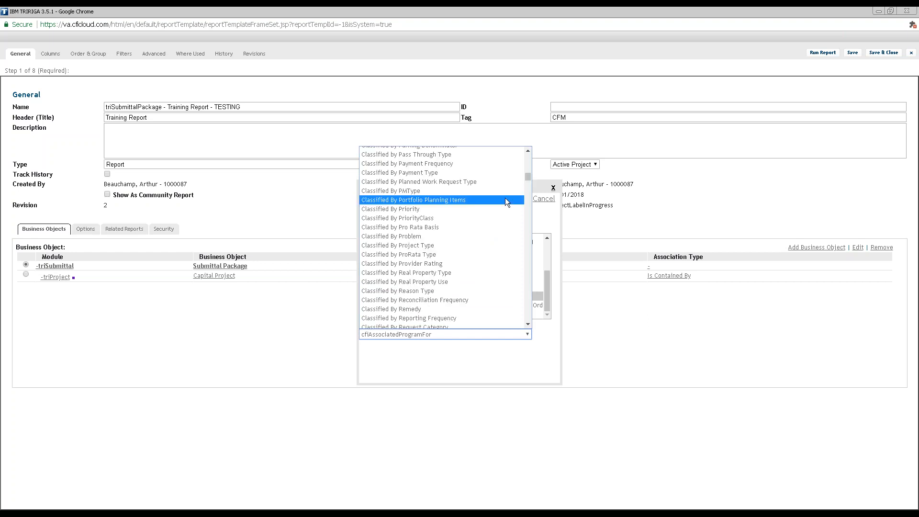
{"action": "scroll", "coordinate": [470, 230], "scroll_direction": "up", "scroll_amount": 10}
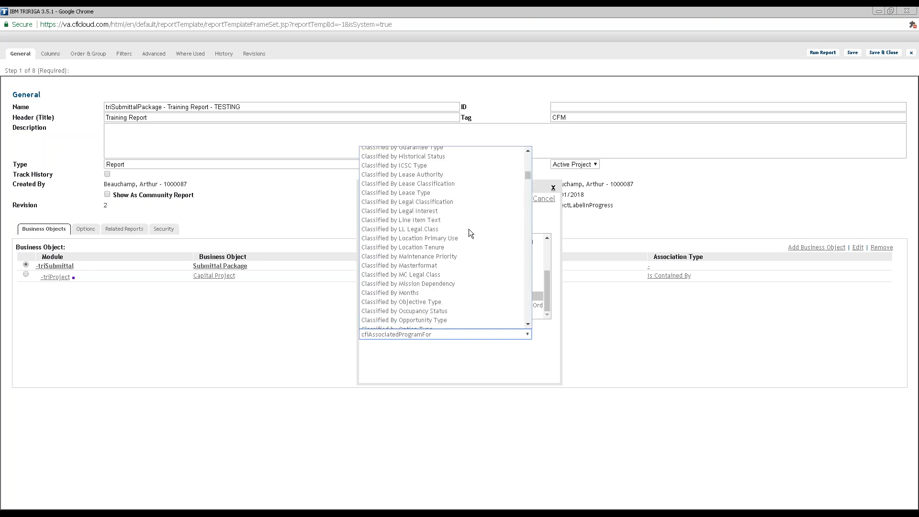
{"action": "scroll", "coordinate": [469, 233], "scroll_direction": "up", "scroll_amount": 3}
{"action": "scroll", "coordinate": [469, 230], "scroll_direction": "up", "scroll_amount": 3}
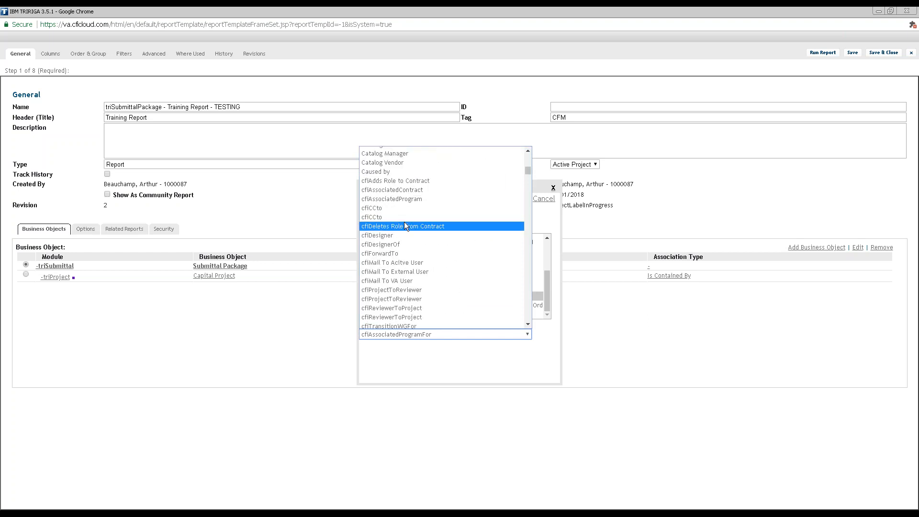
{"action": "left_click", "coordinate": [383, 190]}
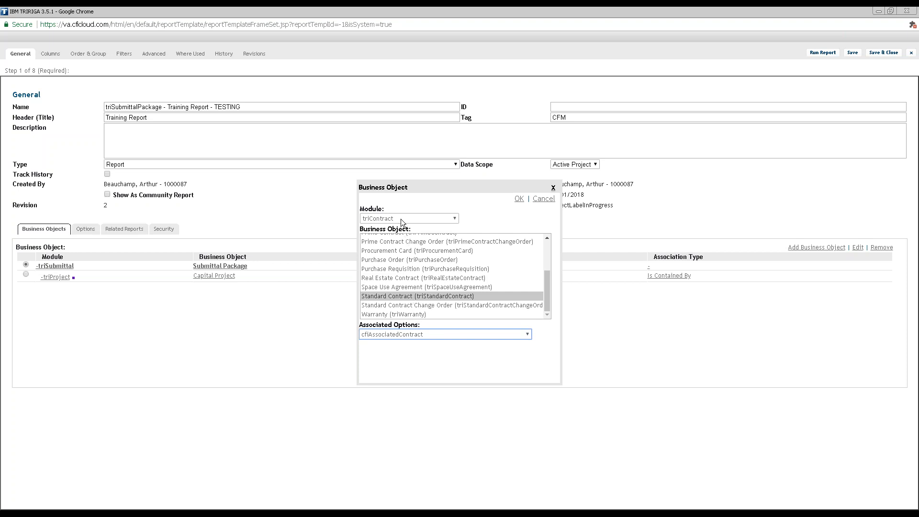
{"action": "left_click", "coordinate": [519, 198]}
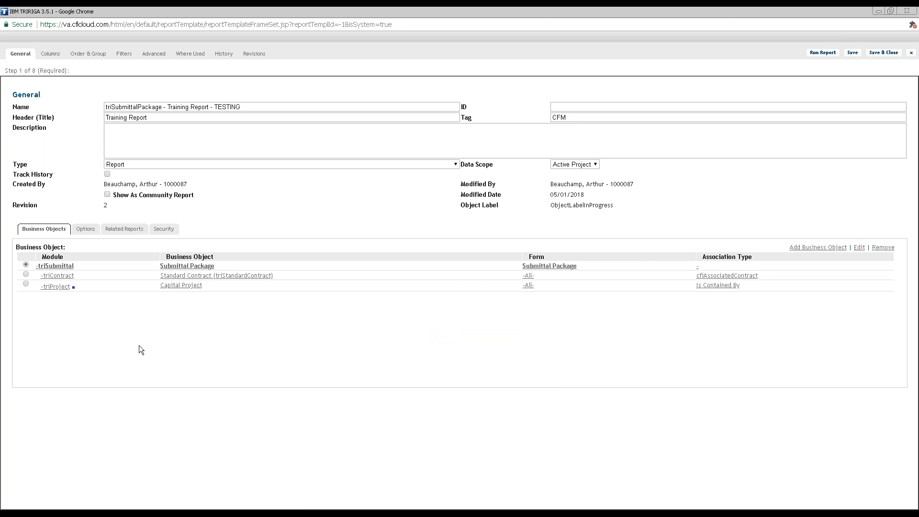
- Save the report with its contract and project business objects
{"action": "left_click_drag", "start_coordinate": [38, 275], "coordinate": [70, 274]}
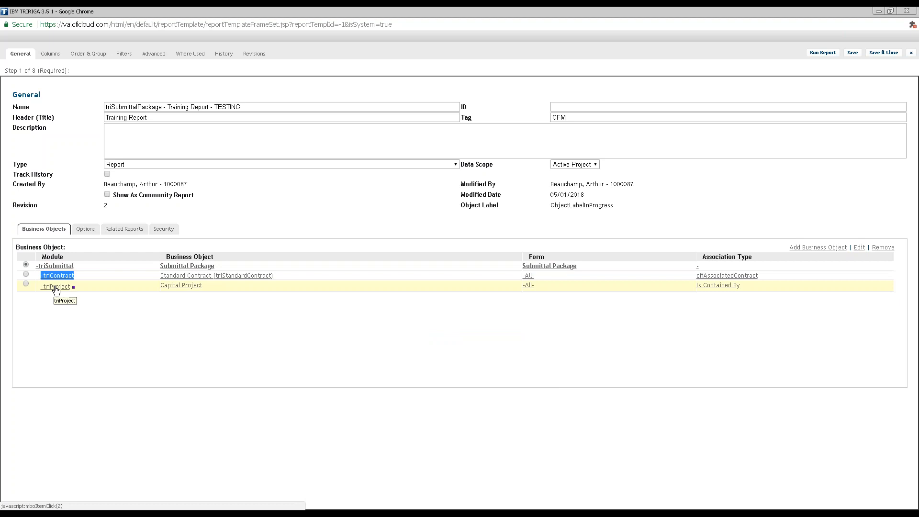
{"action": "left_click", "coordinate": [829, 95]}
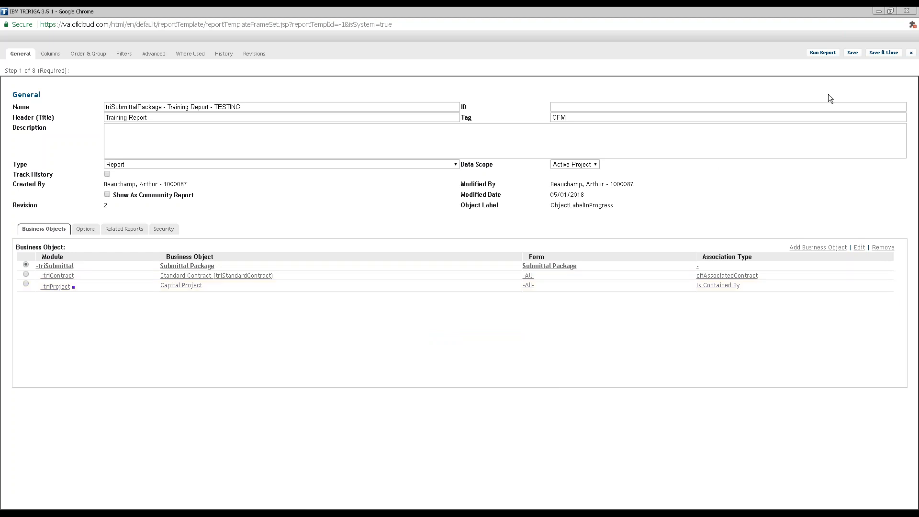
{"action": "left_click", "coordinate": [850, 54]}
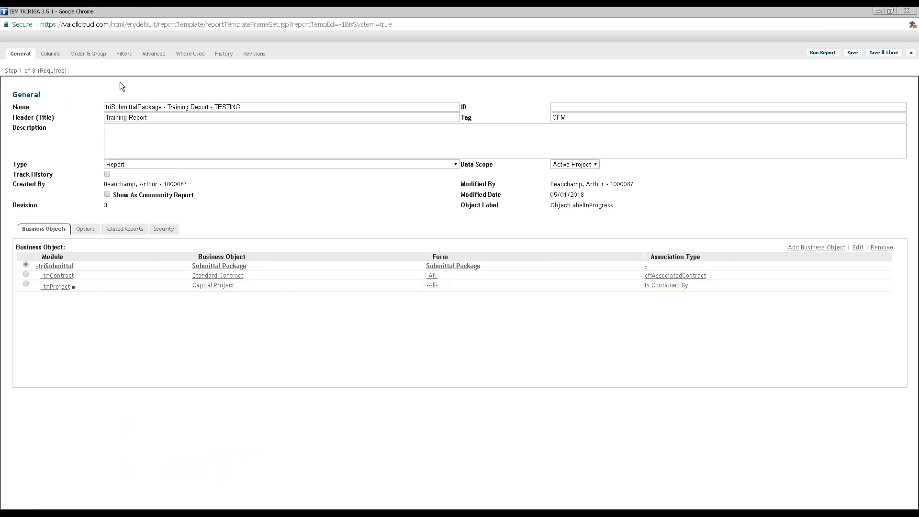
- Examine the report's options, including the available result sizes and the Prompt Before Query setting
{"action": "left_click", "coordinate": [89, 230]}
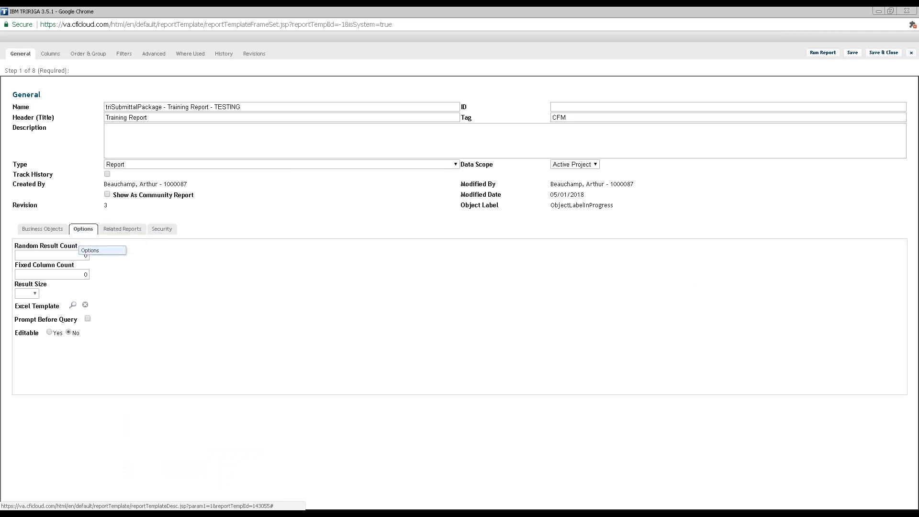
{"action": "left_click", "coordinate": [62, 256]}
{"action": "left_click", "coordinate": [32, 294]}
{"action": "left_click", "coordinate": [64, 284]}
{"action": "left_click_drag", "start_coordinate": [15, 319], "coordinate": [78, 318]}
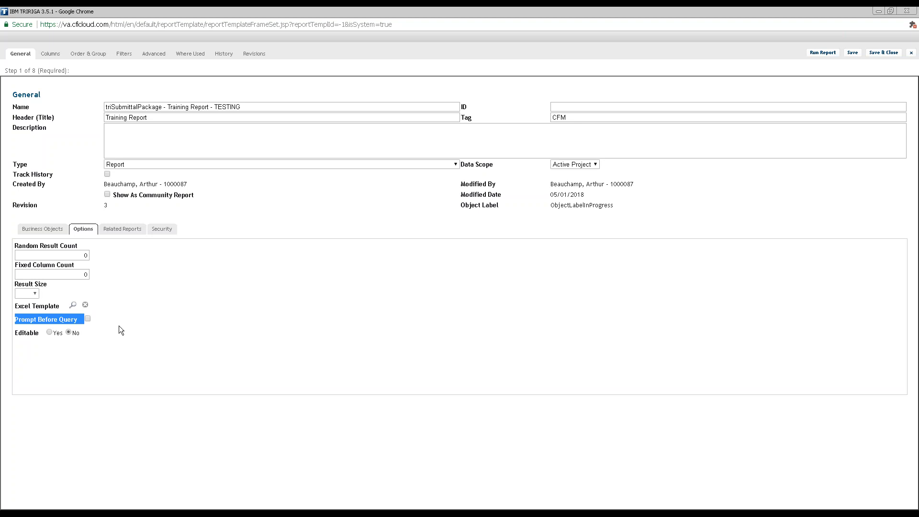
{"action": "left_click", "coordinate": [118, 324]}
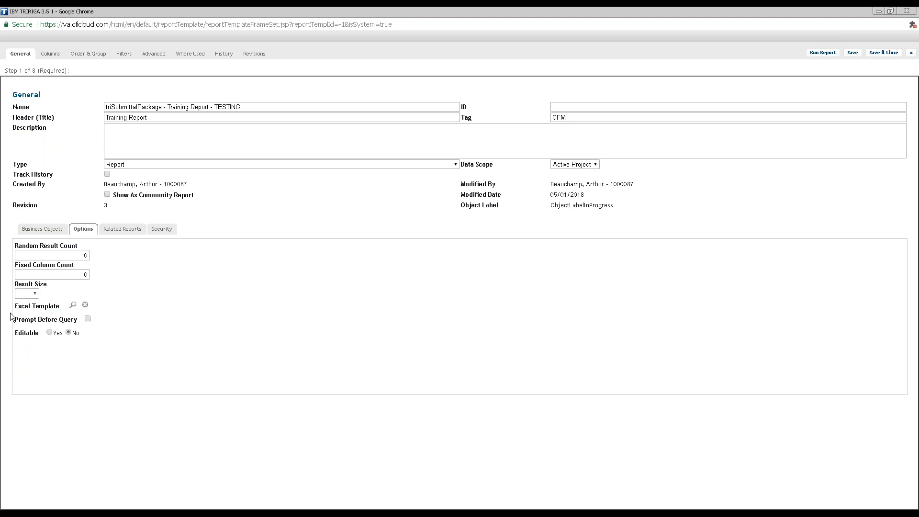
{"action": "left_click_drag", "start_coordinate": [17, 319], "coordinate": [86, 320]}
{"action": "left_click", "coordinate": [134, 362]}
{"action": "left_click", "coordinate": [29, 294]}
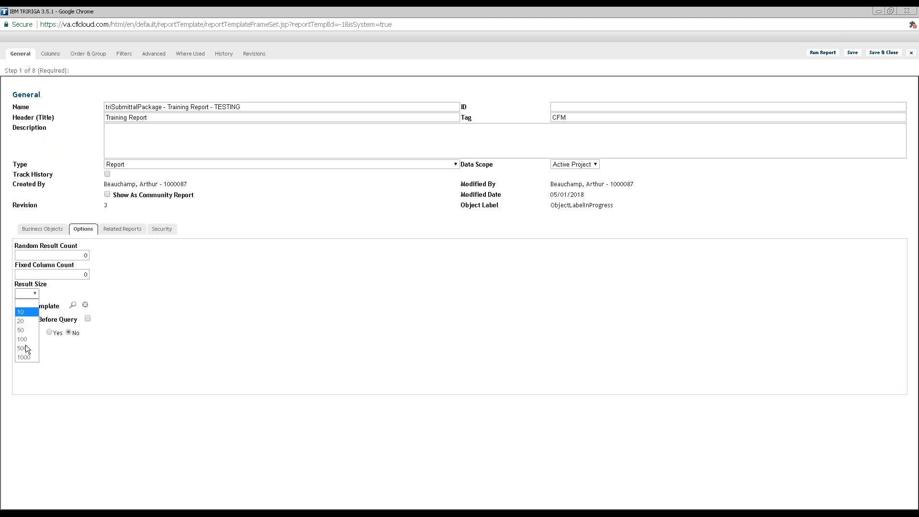
{"action": "left_click", "coordinate": [174, 323]}
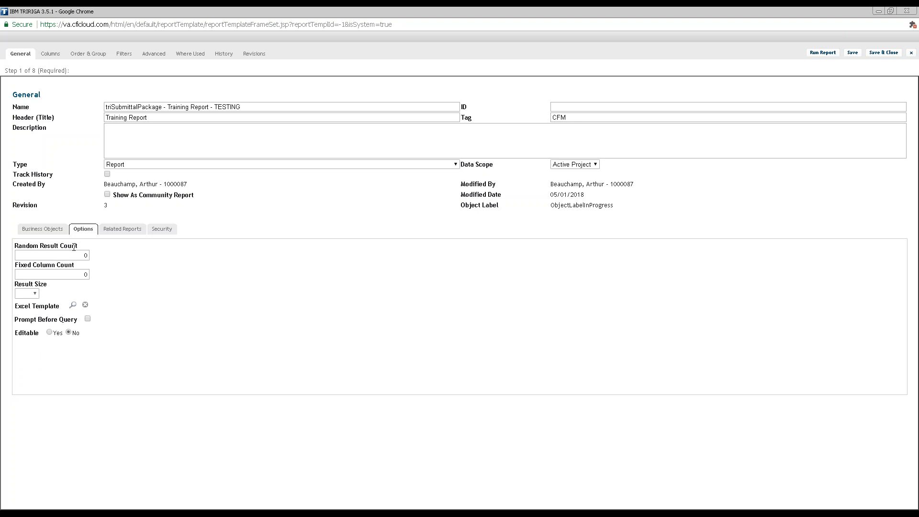
- Set the report's random result count to 1
{"action": "left_click_drag", "start_coordinate": [77, 246], "coordinate": [14, 246]}
{"action": "left_click", "coordinate": [115, 266]}
{"action": "double_click", "coordinate": [85, 255]}
{"action": "type", "text": "1"}
- Review the report's related reports and security access, and return to its business object list
{"action": "left_click", "coordinate": [123, 229]}
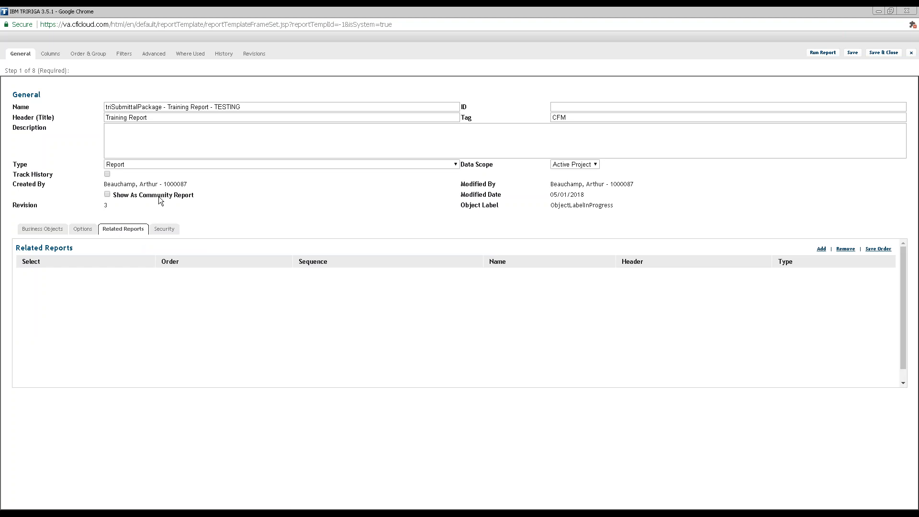
{"action": "left_click", "coordinate": [159, 226]}
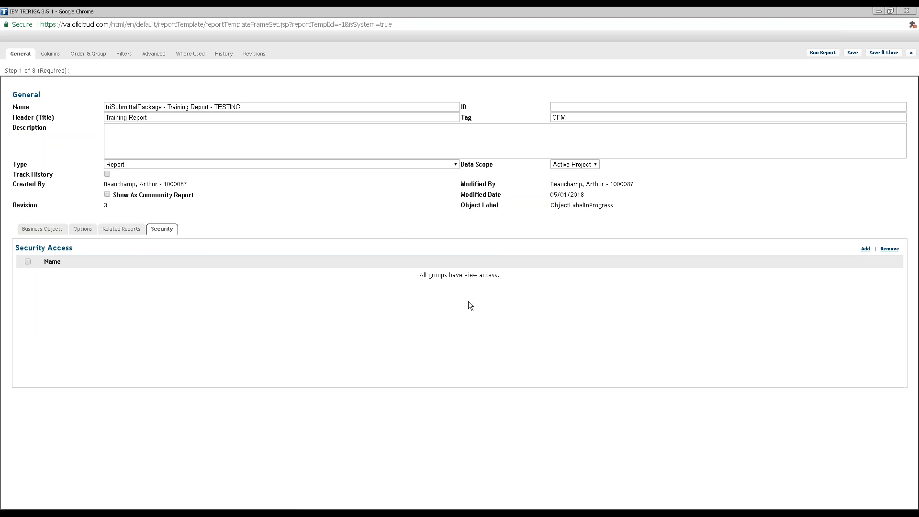
{"action": "left_click", "coordinate": [58, 230]}
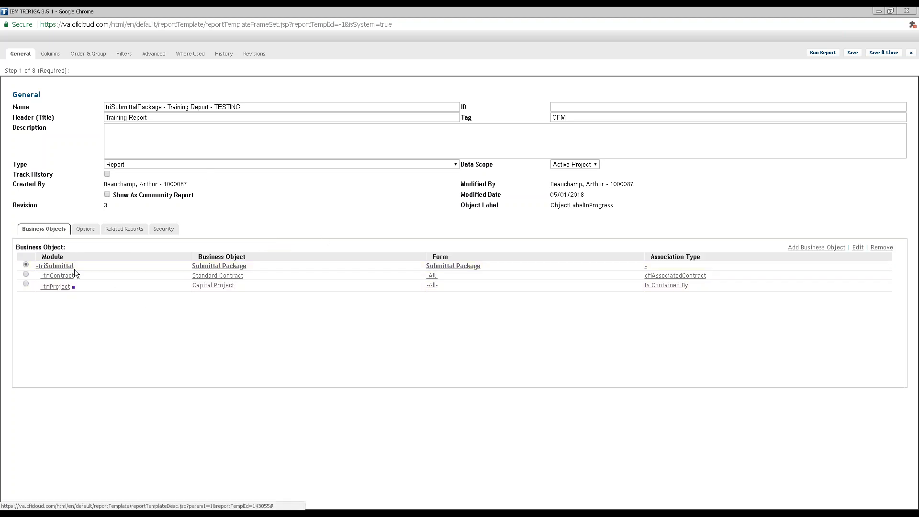
- Open the report's column selection and examine the columns available for the submittal package, standard contract and capital project
{"action": "left_click", "coordinate": [56, 55]}
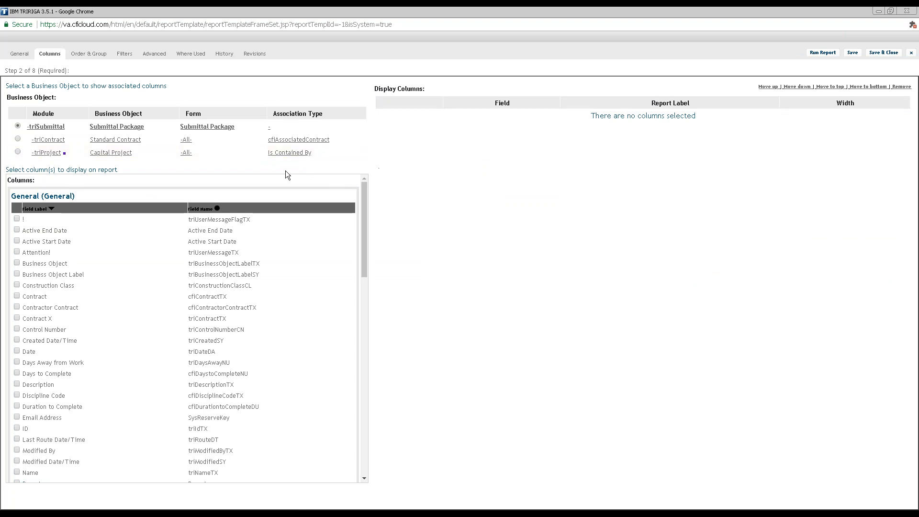
{"action": "left_click", "coordinate": [18, 152]}
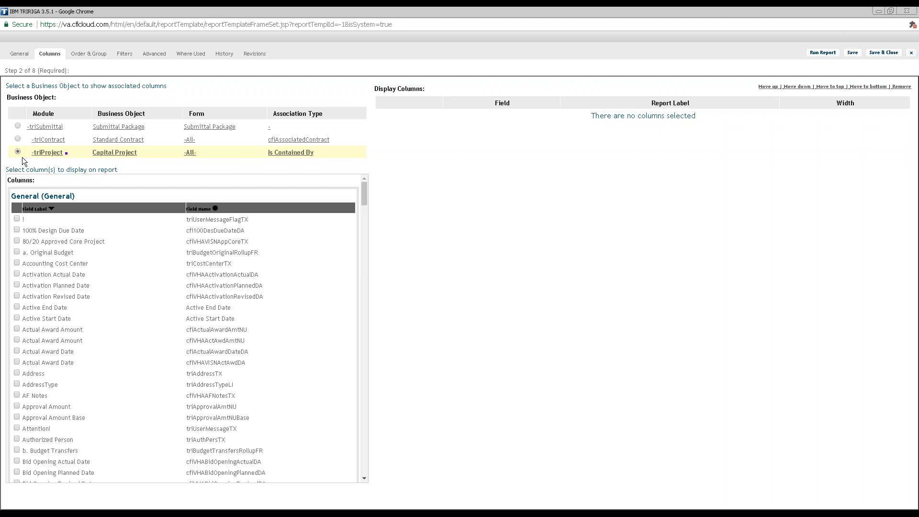
{"action": "left_click", "coordinate": [18, 126]}
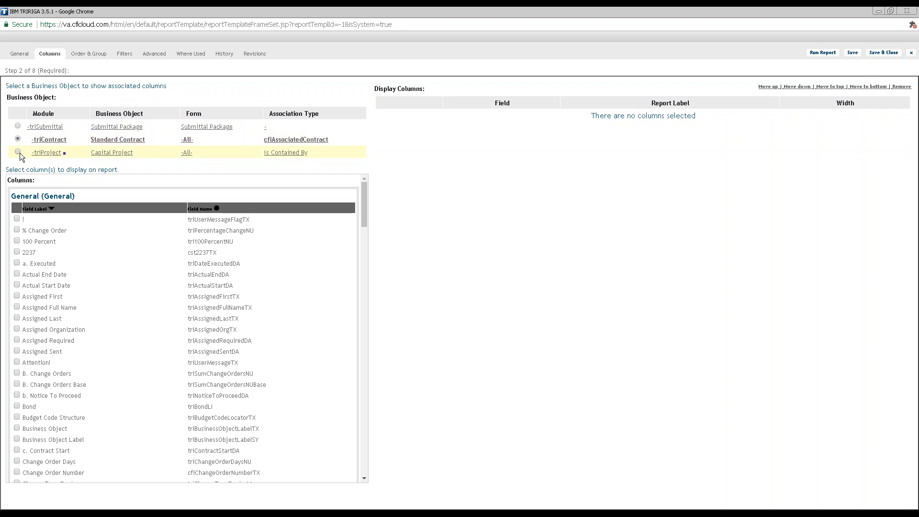
{"action": "left_click", "coordinate": [18, 152]}
{"action": "left_click", "coordinate": [18, 126]}
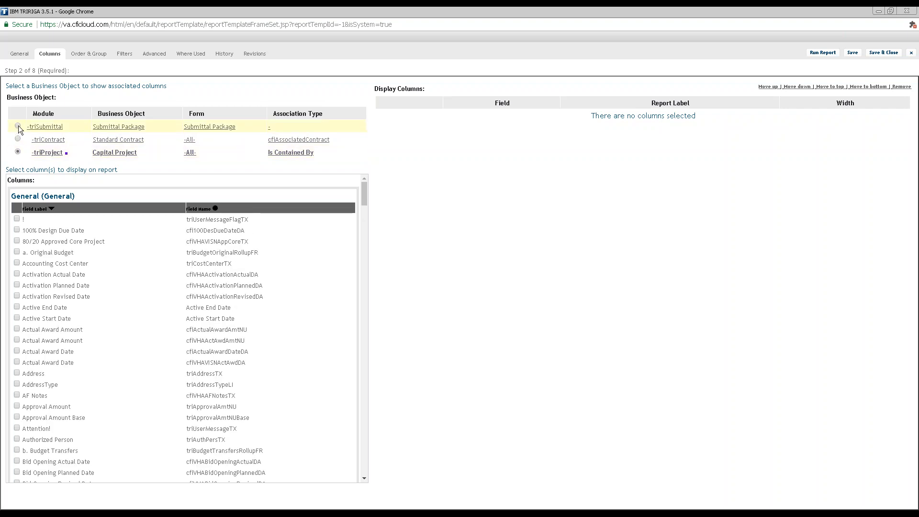
- Try sorting the Capital Project columns by field label, and look up the Name field on the open project's record
{"action": "left_click", "coordinate": [17, 153]}
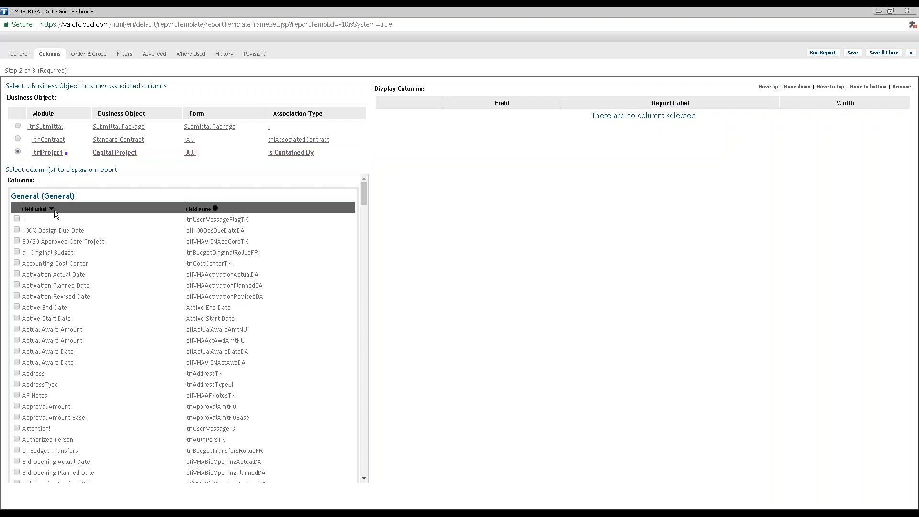
{"action": "left_click", "coordinate": [26, 209]}
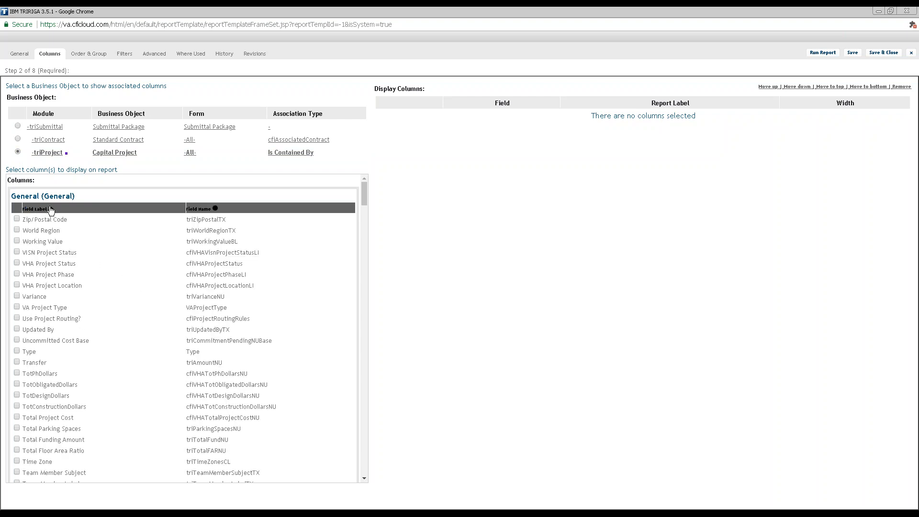
{"action": "left_click", "coordinate": [52, 209]}
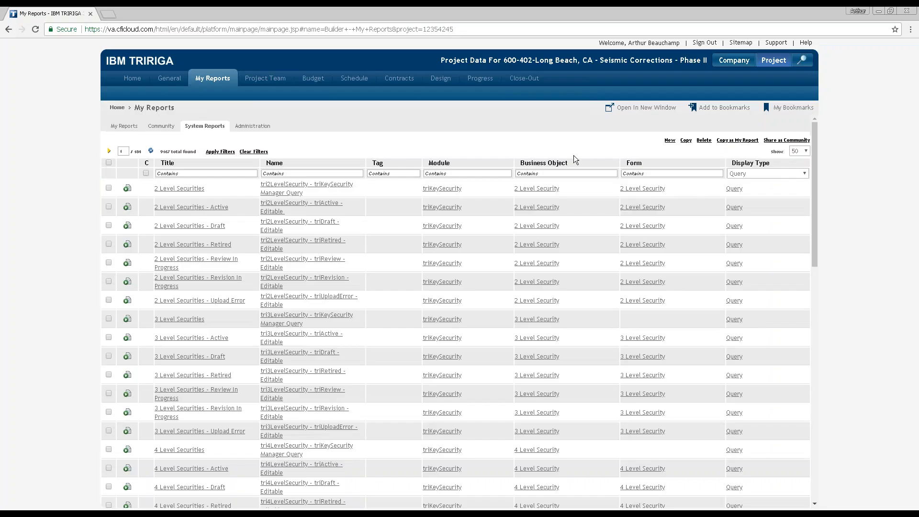
{"action": "left_click", "coordinate": [601, 63]}
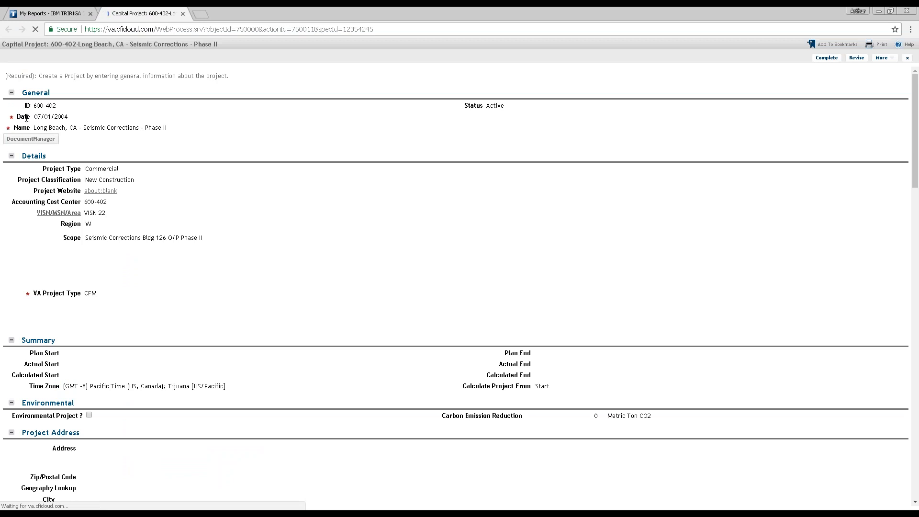
{"action": "left_click_drag", "start_coordinate": [13, 127], "coordinate": [27, 128]}
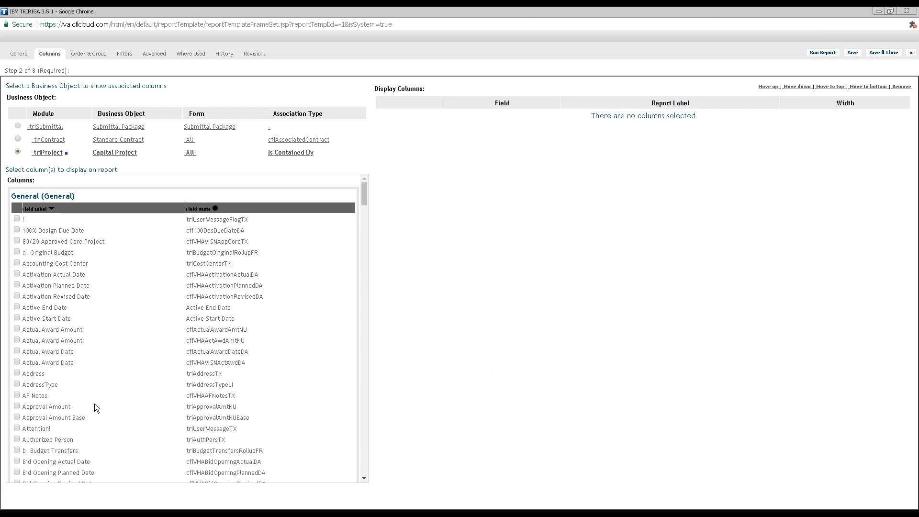
- Add the Capital Project's Name (triNameTX) field to the report's display columns
{"action": "scroll", "coordinate": [92, 402], "scroll_direction": "down", "scroll_amount": 6}
{"action": "scroll", "coordinate": [53, 374], "scroll_direction": "down", "scroll_amount": 20}
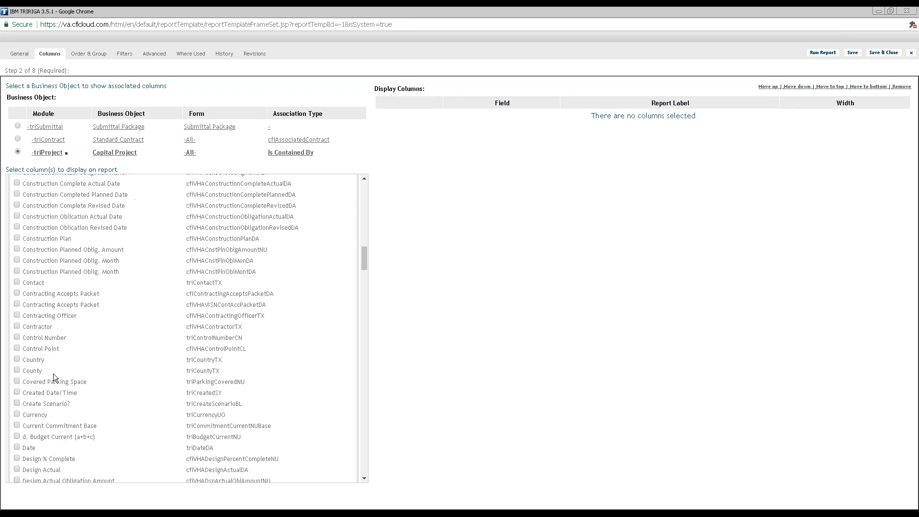
{"action": "scroll", "coordinate": [93, 329], "scroll_direction": "down", "scroll_amount": 10}
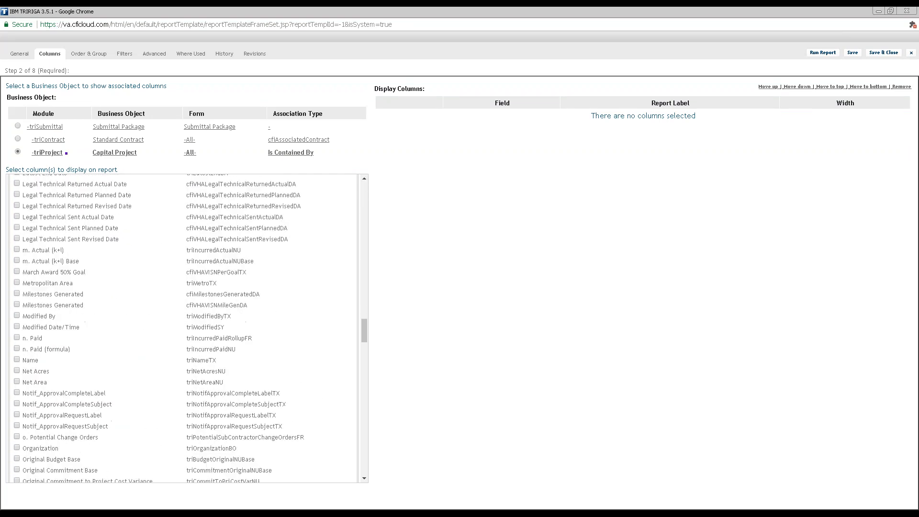
{"action": "left_click", "coordinate": [17, 312]}
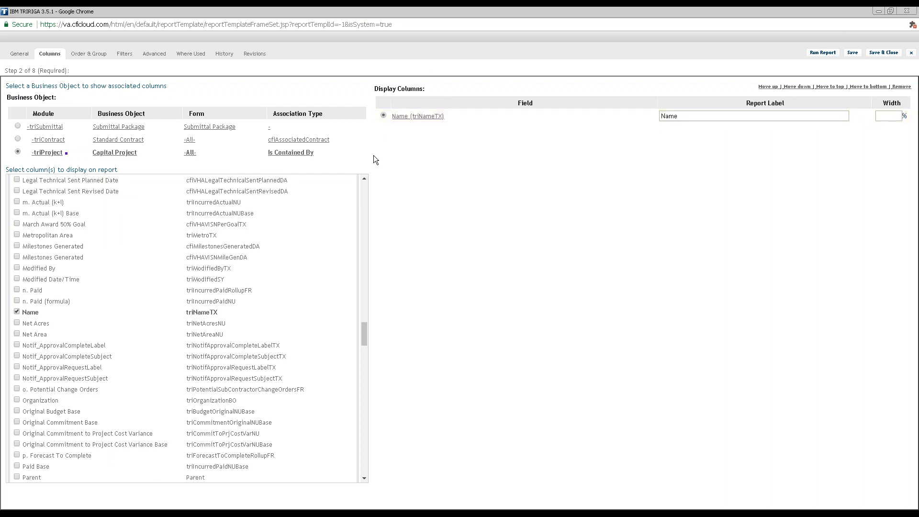
- Compare the Name column's label and field name with the Name field on the capital project record
{"action": "double_click", "coordinate": [30, 312]}
{"action": "left_click", "coordinate": [38, 513]}
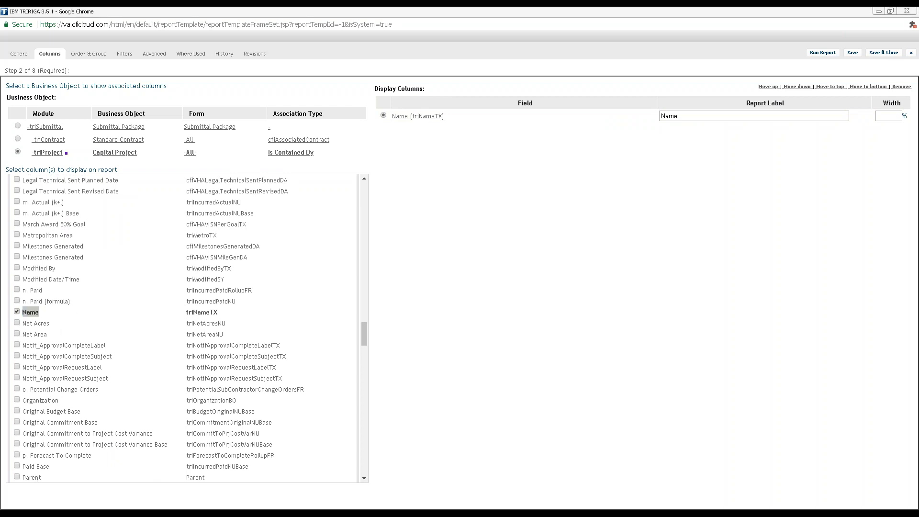
{"action": "left_click", "coordinate": [54, 477]}
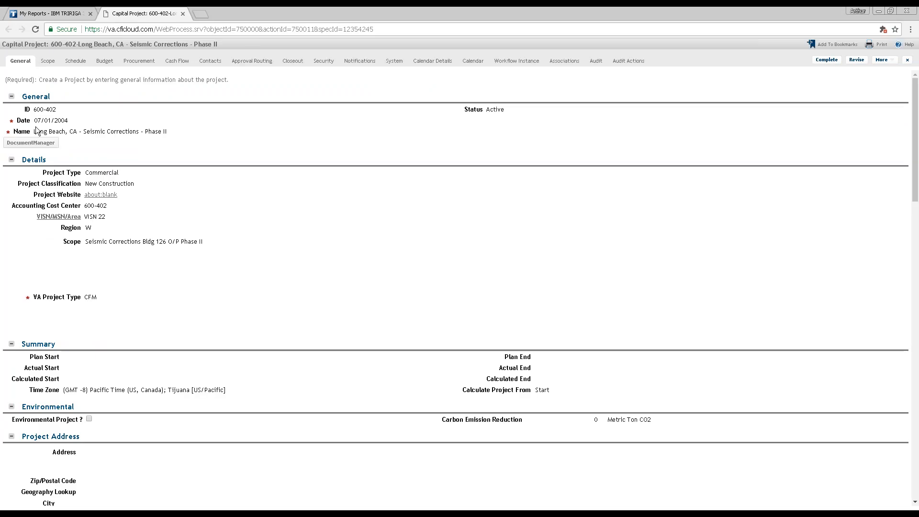
{"action": "left_click", "coordinate": [37, 512]}
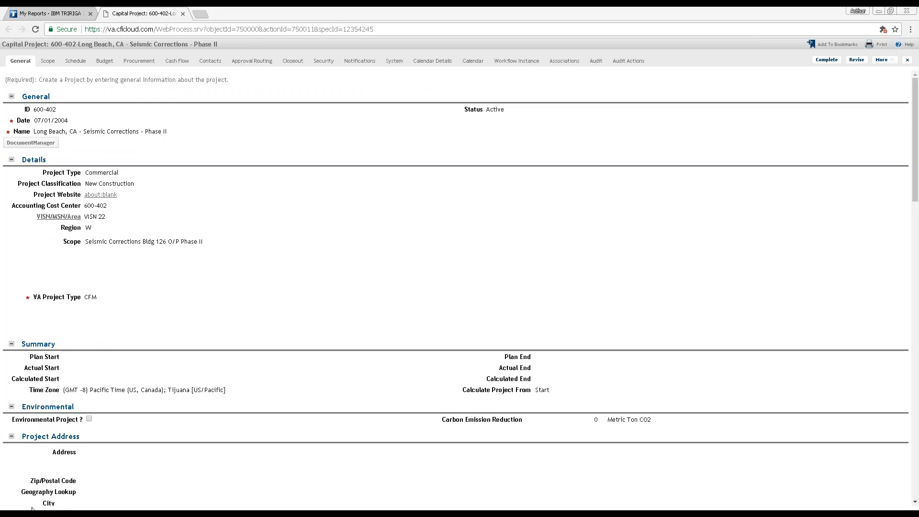
{"action": "left_click", "coordinate": [40, 512]}
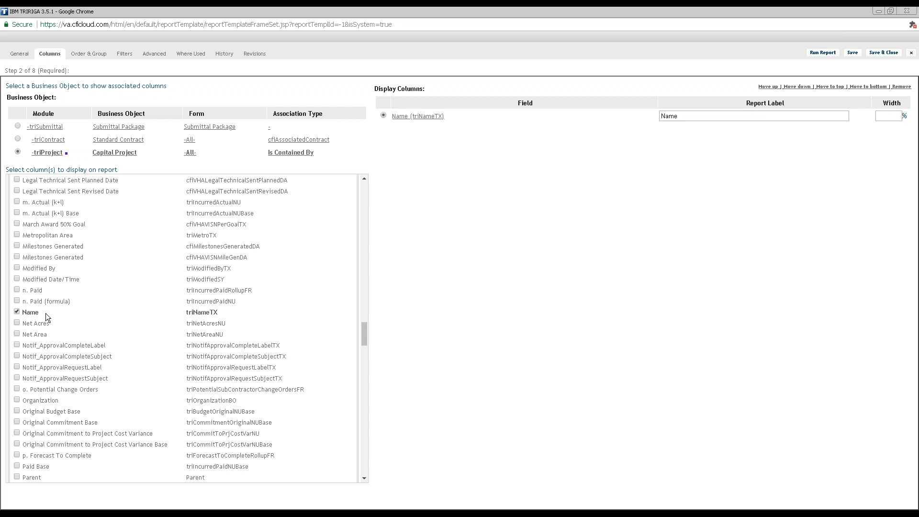
{"action": "double_click", "coordinate": [185, 310]}
{"action": "left_click_drag", "start_coordinate": [30, 312], "coordinate": [27, 313]}
{"action": "double_click", "coordinate": [28, 313]}
{"action": "mouse_move", "coordinate": [182, 312]}
{"action": "left_mouse_down"}
{"action": "mouse_move", "coordinate": [220, 312]}
{"action": "mouse_move", "coordinate": [185, 312]}
{"action": "left_mouse_up"}
{"action": "left_click", "coordinate": [226, 312]}
- Change the report label of the Capital Project's Name column to "Project Name"
{"action": "left_click", "coordinate": [539, 135]}
{"action": "left_click", "coordinate": [694, 115]}
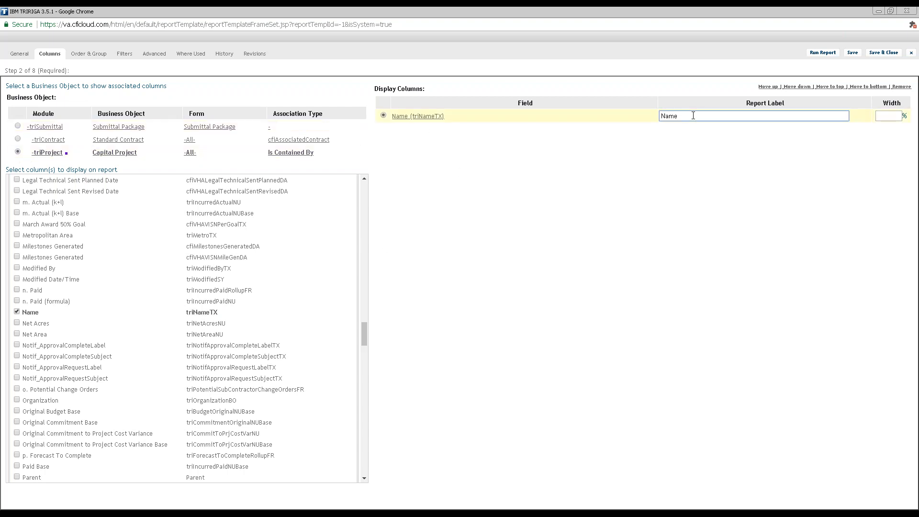
{"action": "key", "text": "Home"}
{"action": "type", "text": "Project"}
{"action": "key", "text": "shift+Left"}
{"action": "key", "text": "shift+Left"}
{"action": "key", "text": "shift+Left"}
{"action": "left_click", "coordinate": [680, 144]}
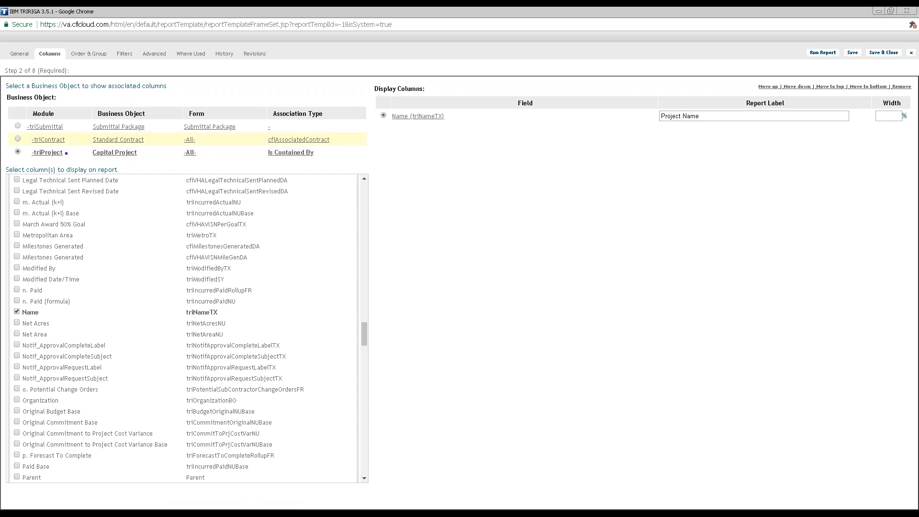
- Add the Standard Contract's Contract Number (cfieCMSContractNumberTX) field to the display columns
{"action": "left_click", "coordinate": [18, 139]}
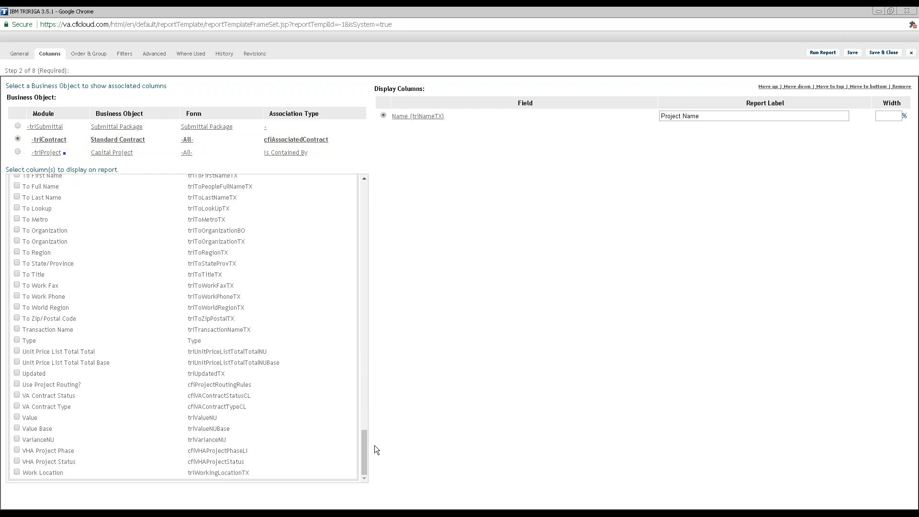
{"action": "left_click_drag", "start_coordinate": [369, 445], "coordinate": [352, 312]}
{"action": "left_click", "coordinate": [347, 312]}
{"action": "left_click_drag", "start_coordinate": [364, 438], "coordinate": [365, 216]}
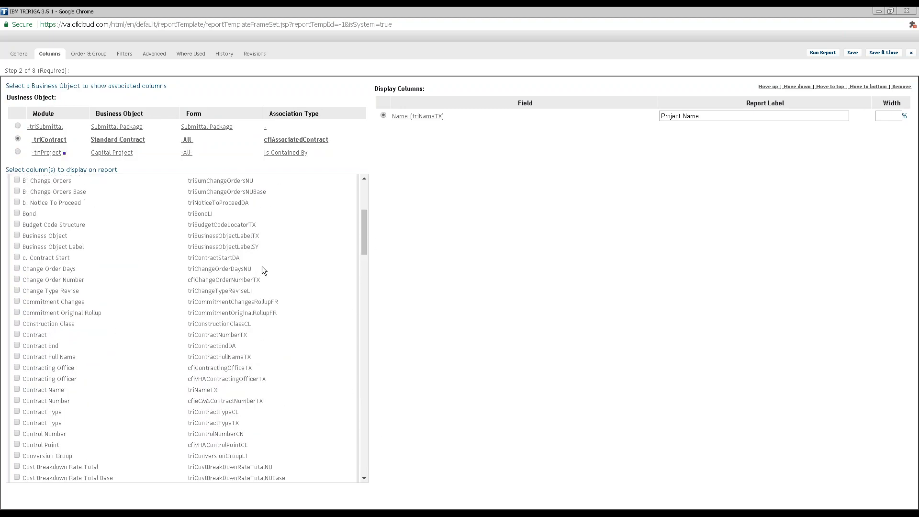
{"action": "left_click_drag", "start_coordinate": [263, 401], "coordinate": [16, 405]}
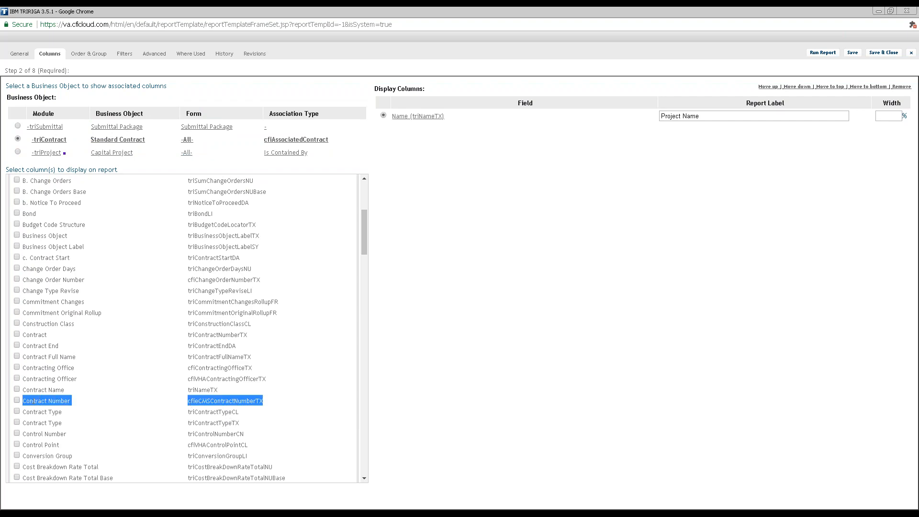
{"action": "left_click", "coordinate": [96, 396]}
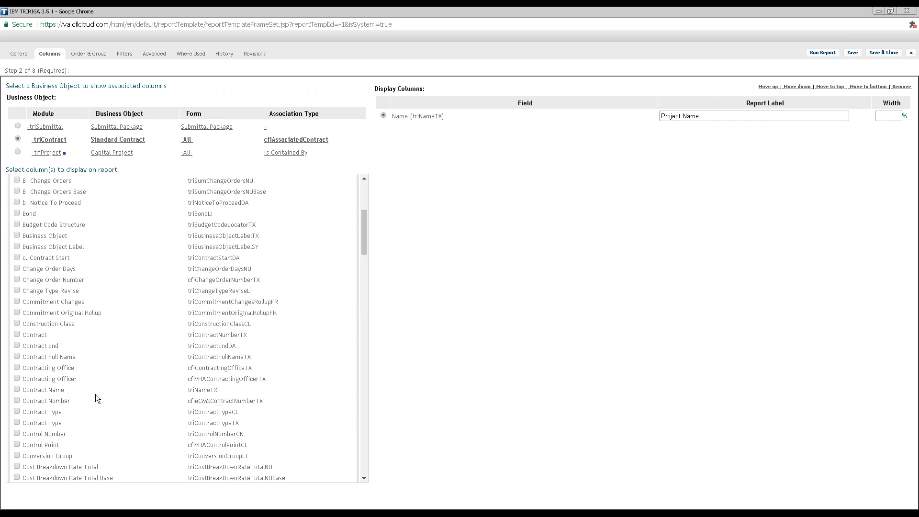
{"action": "left_click", "coordinate": [17, 401]}
{"action": "left_click", "coordinate": [716, 130]}
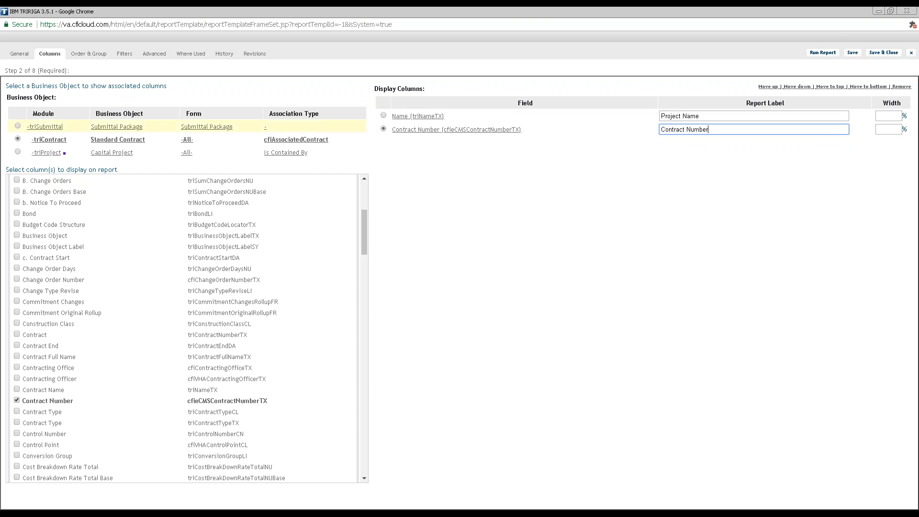
- List the Submittal Package columns and examine the Date and Created Date/Time fields on a submittal package record
{"action": "left_click", "coordinate": [18, 126]}
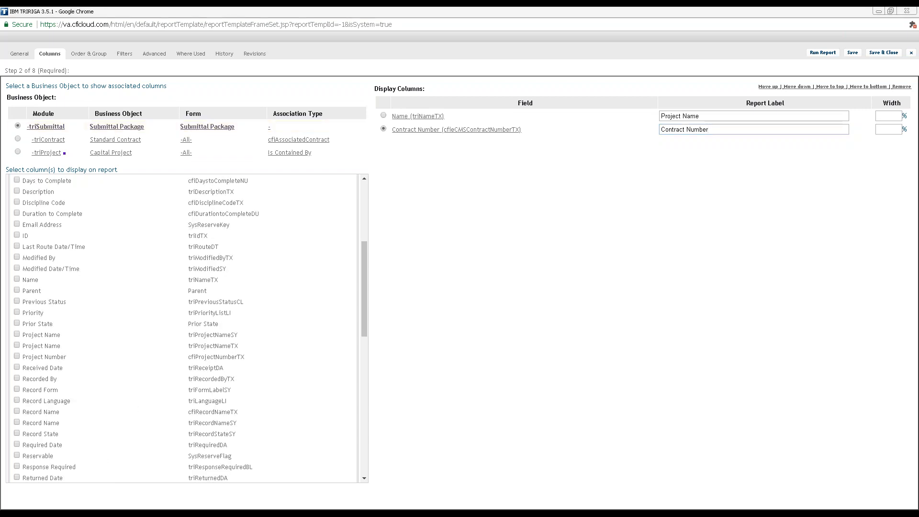
{"action": "left_click", "coordinate": [44, 484]}
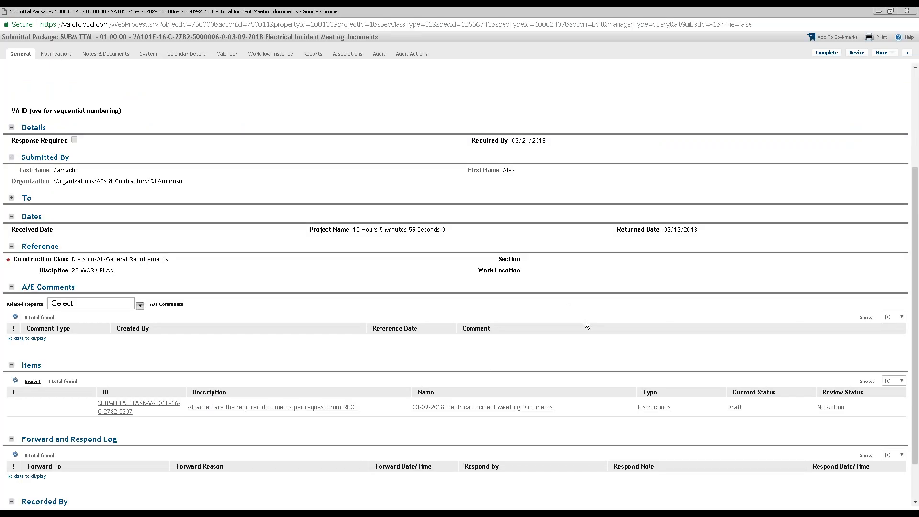
{"action": "scroll", "coordinate": [395, 410], "scroll_direction": "up", "scroll_amount": 3}
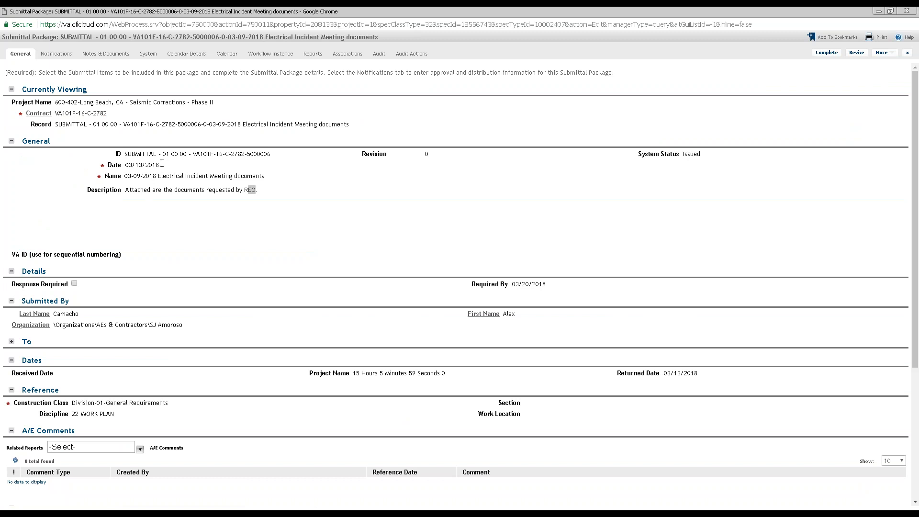
{"action": "left_click_drag", "start_coordinate": [160, 165], "coordinate": [123, 165]}
{"action": "scroll", "coordinate": [244, 229], "scroll_direction": "down", "scroll_amount": 2}
{"action": "scroll", "coordinate": [248, 216], "scroll_direction": "up", "scroll_amount": 2}
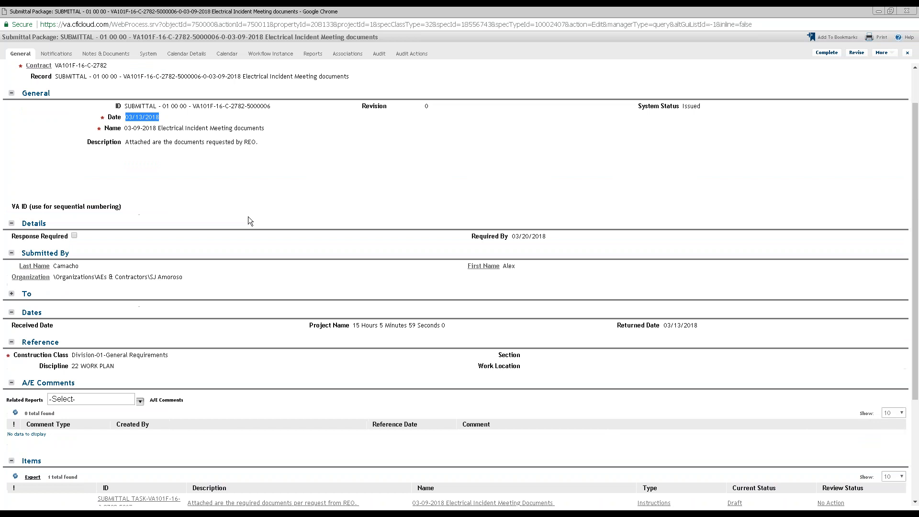
{"action": "left_click", "coordinate": [146, 54]}
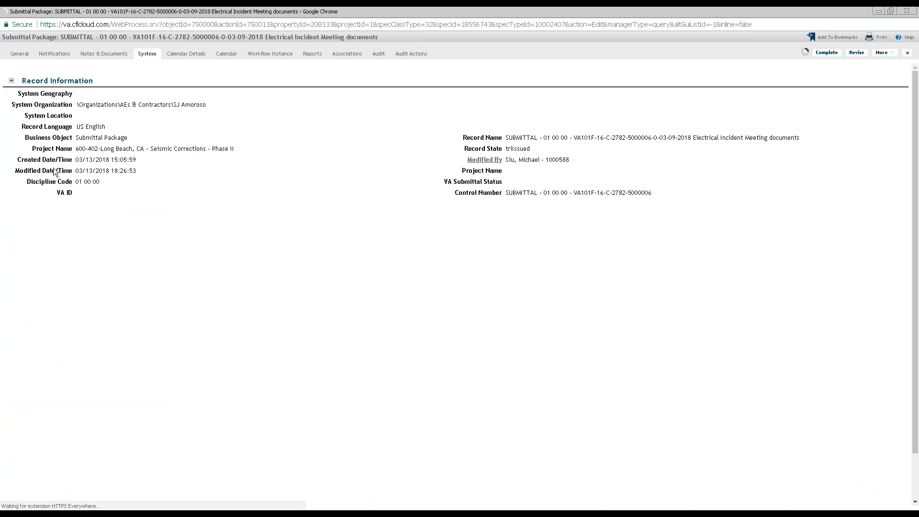
{"action": "left_click_drag", "start_coordinate": [138, 169], "coordinate": [14, 167]}
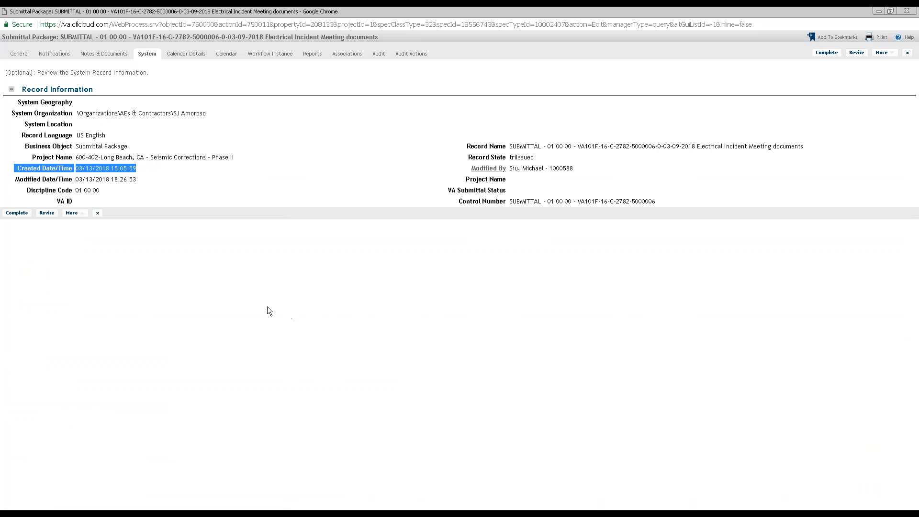
{"action": "left_click", "coordinate": [21, 54]}
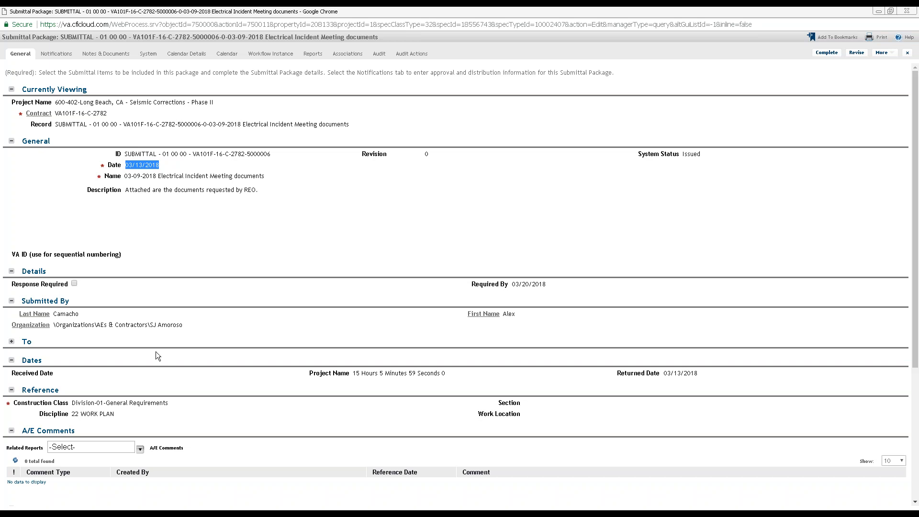
{"action": "key", "text": "alt+Tab"}
- Add the Submittal Package's Date (triDateDA) field to the display columns with the report label "Date Created"
{"action": "scroll", "coordinate": [113, 323], "scroll_direction": "up", "scroll_amount": 3}
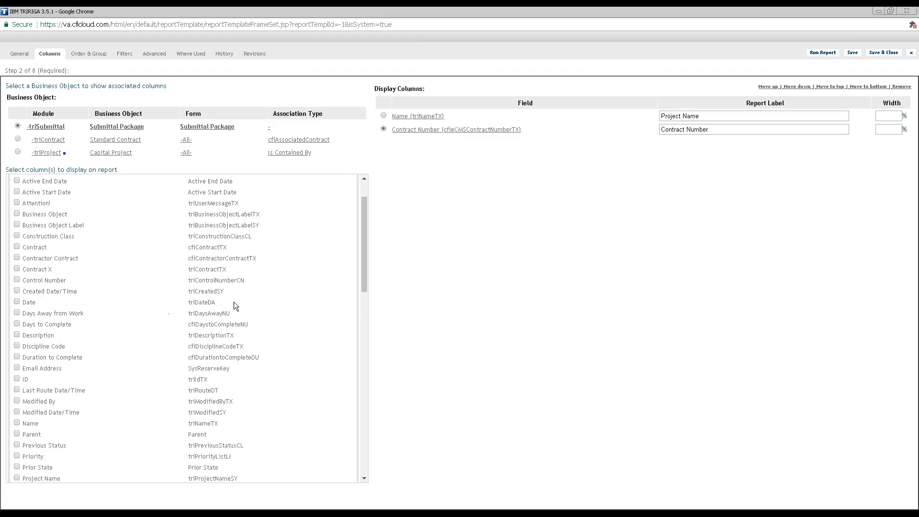
{"action": "left_click_drag", "start_coordinate": [222, 302], "coordinate": [21, 303]}
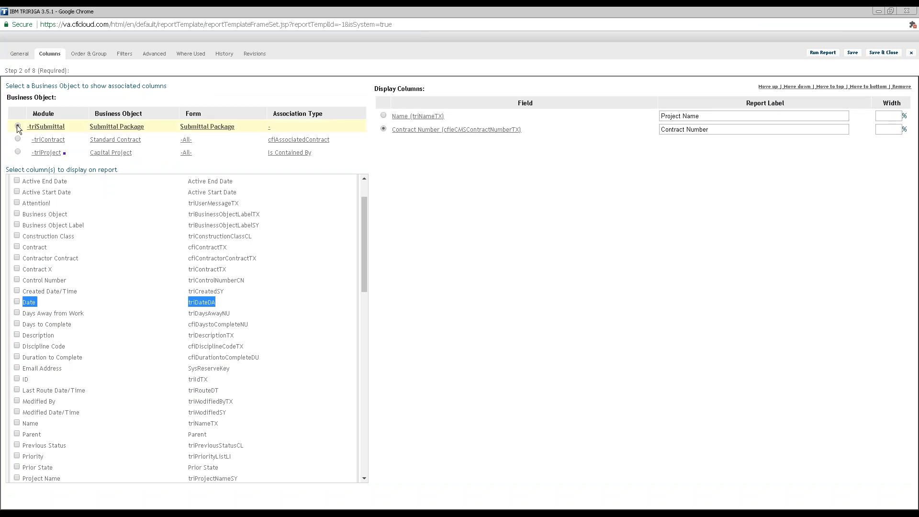
{"action": "left_click", "coordinate": [16, 302]}
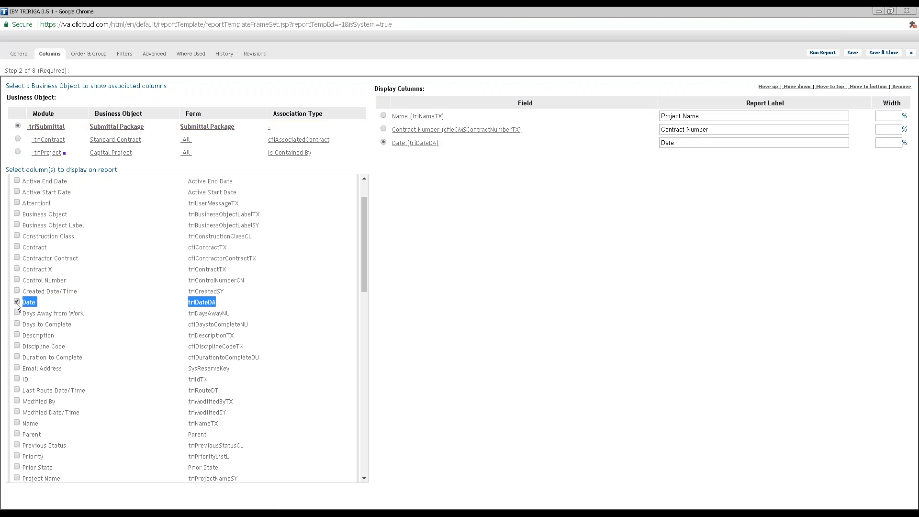
{"action": "left_click", "coordinate": [713, 143]}
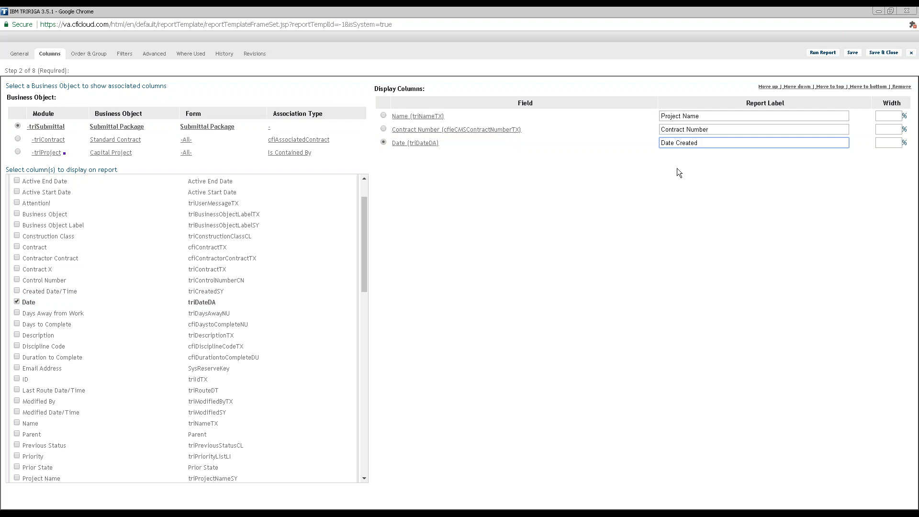
{"action": "left_click_drag", "start_coordinate": [726, 142], "coordinate": [659, 166]}
{"action": "left_click", "coordinate": [488, 291]}
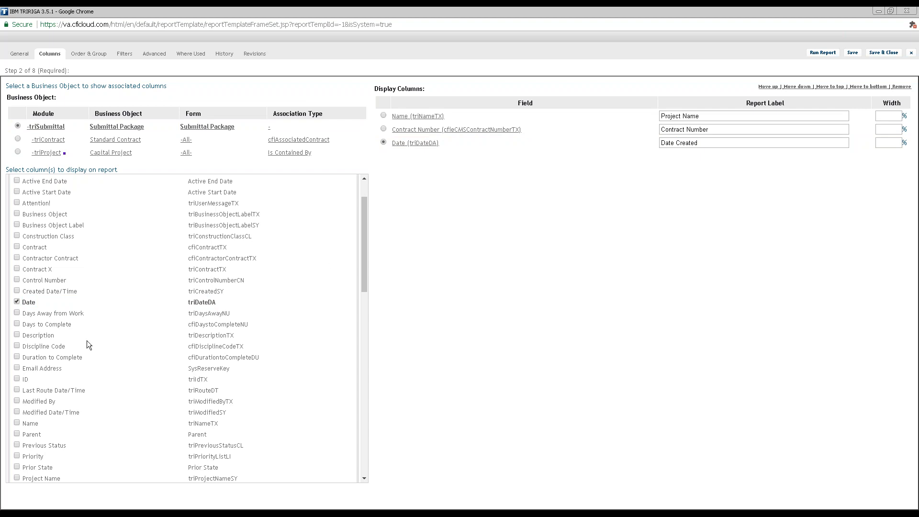
- Check the ID on the submittal package record, and add the Submittal Package's ID (triIdTX) and Name (triNameTX) fields to the display columns
{"action": "double_click", "coordinate": [31, 378]}
{"action": "left_click", "coordinate": [45, 384]}
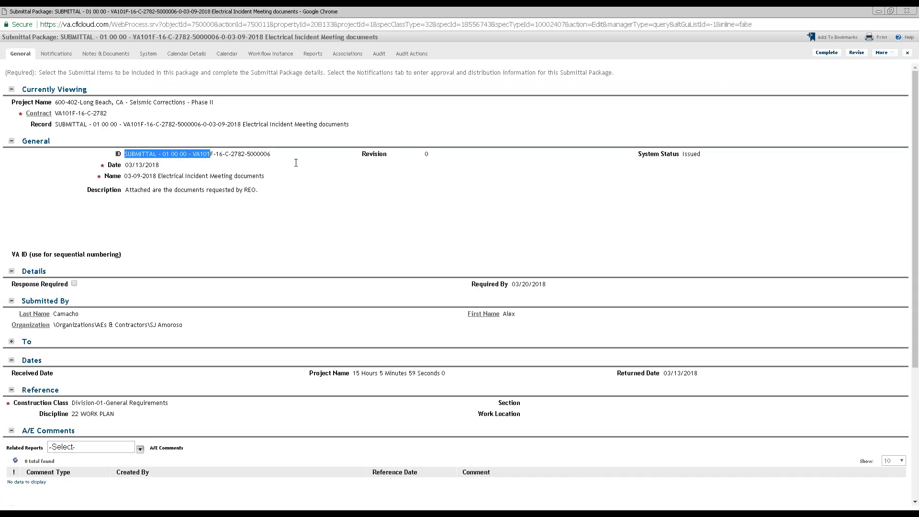
{"action": "left_click_drag", "start_coordinate": [275, 153], "coordinate": [271, 154]}
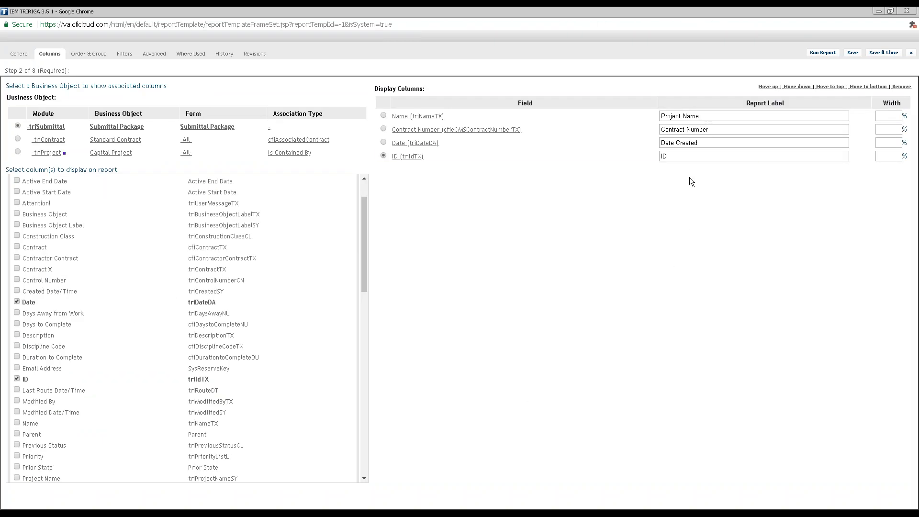
{"action": "left_click", "coordinate": [668, 158]}
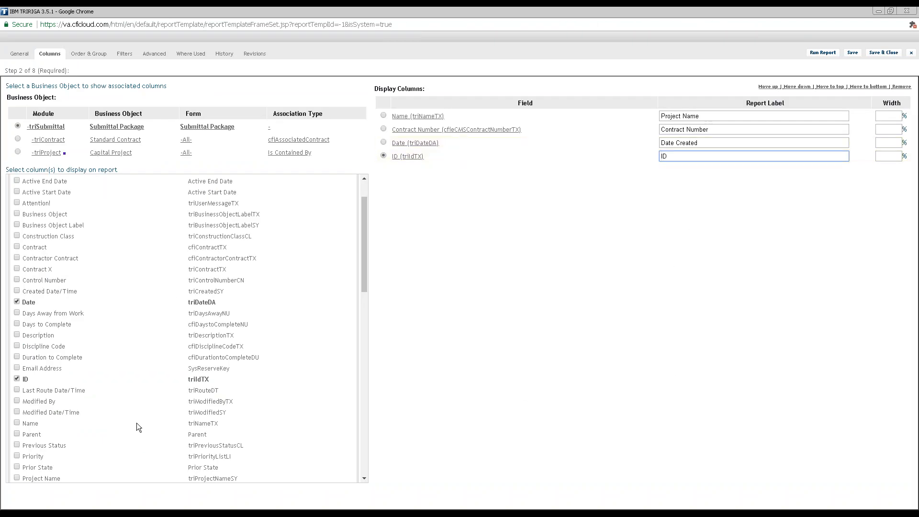
{"action": "left_click", "coordinate": [18, 423]}
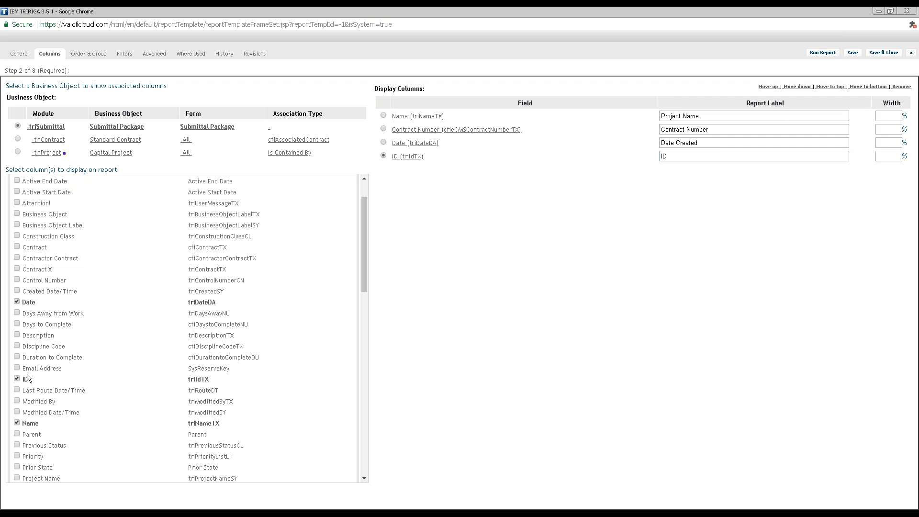
- Label the Submittal Package's Name column "Submittal Name" and add the Revision (triRevisionNU) field to the display columns
{"action": "left_click", "coordinate": [662, 169]}
{"action": "type", "text": "Submittal Name"}
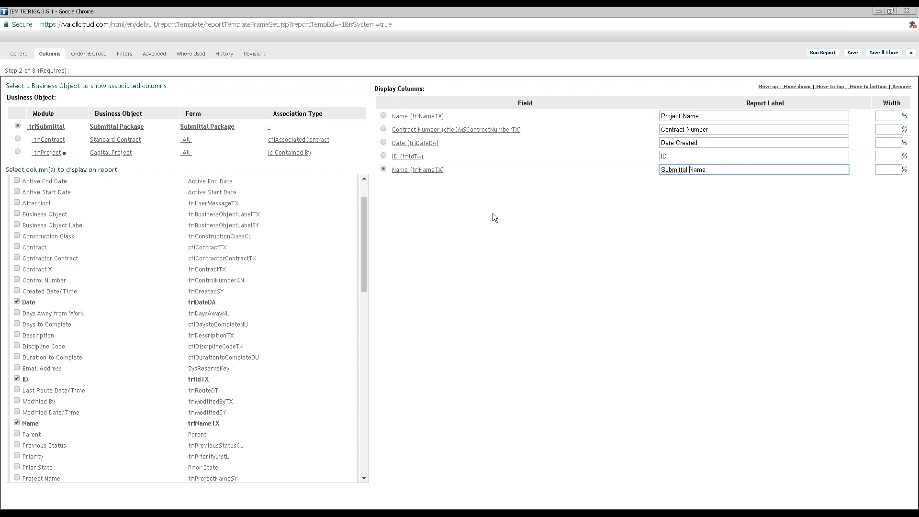
{"action": "left_click_drag", "start_coordinate": [364, 243], "coordinate": [358, 338]}
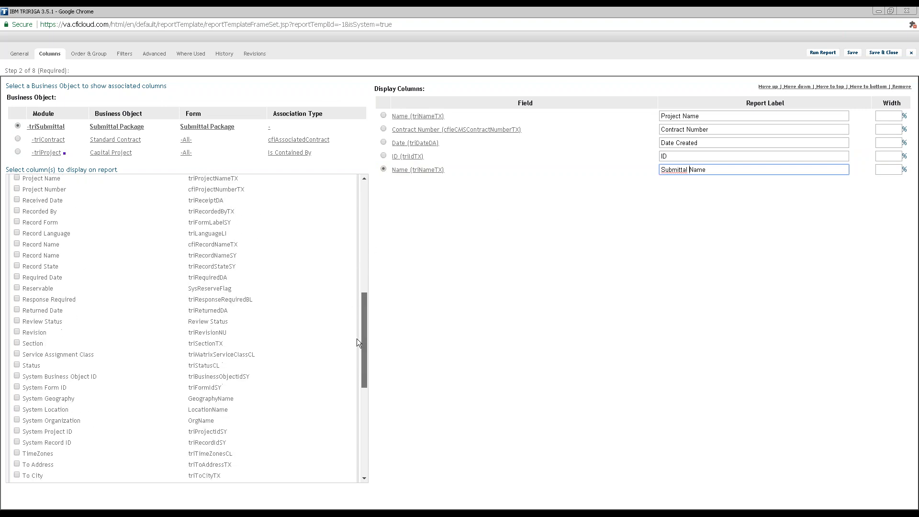
{"action": "double_click", "coordinate": [109, 333]}
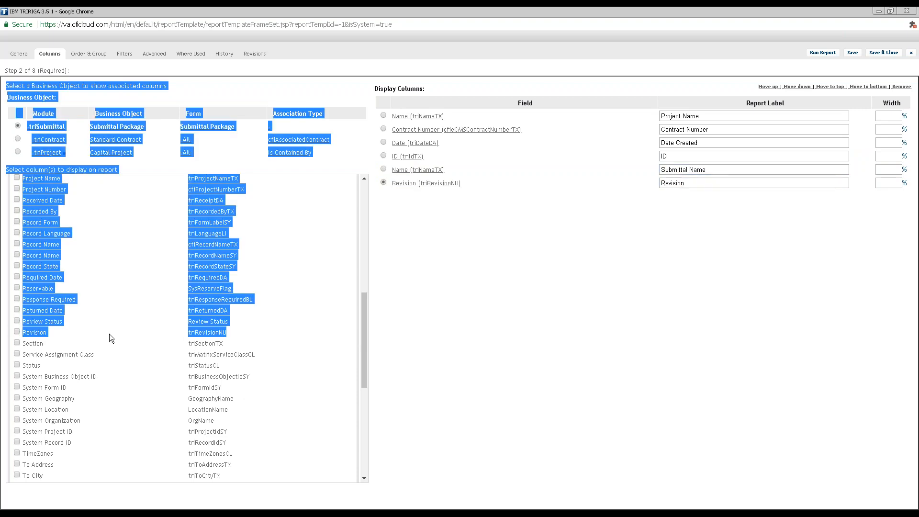
{"action": "left_click", "coordinate": [310, 317]}
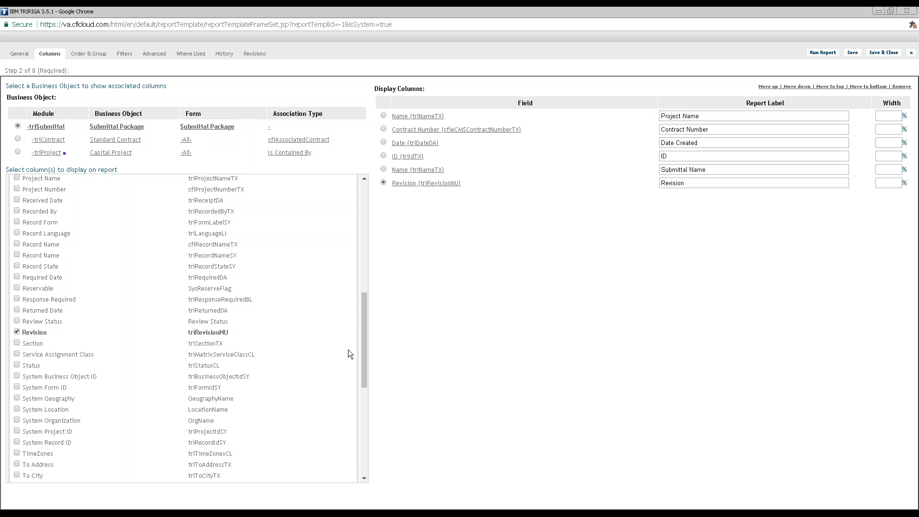
- Add the Submittal Package's Returned Date (triReturnedDA), Required Date (triRequiredDA) and Construction Class (triConstructionClassCL) fields to the display columns
{"action": "scroll", "coordinate": [363, 341], "scroll_direction": "up", "scroll_amount": 1}
{"action": "left_click", "coordinate": [16, 327]}
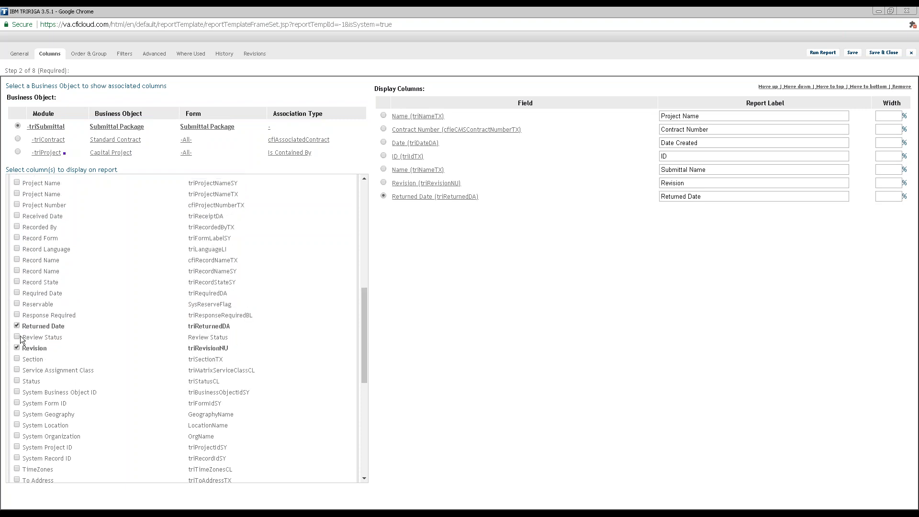
{"action": "left_click", "coordinate": [17, 293]}
{"action": "left_click_drag", "start_coordinate": [364, 317], "coordinate": [335, 222]}
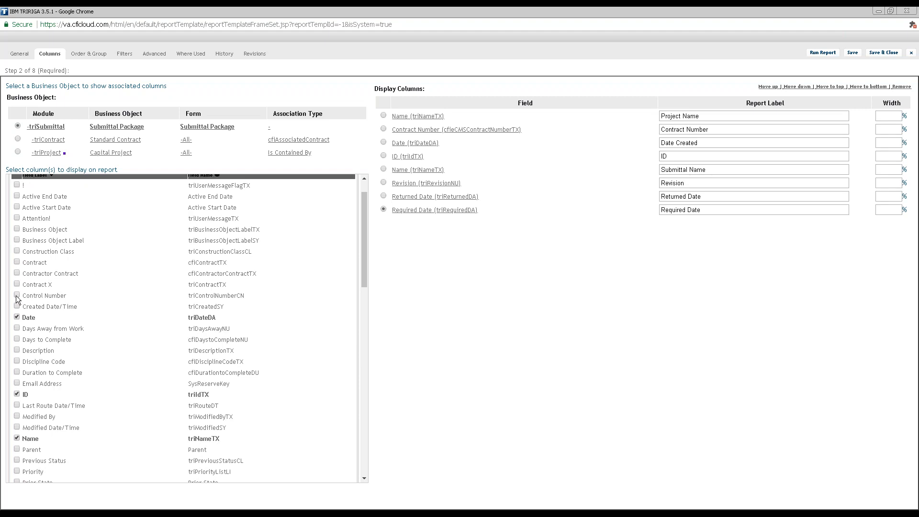
{"action": "left_click", "coordinate": [16, 252]}
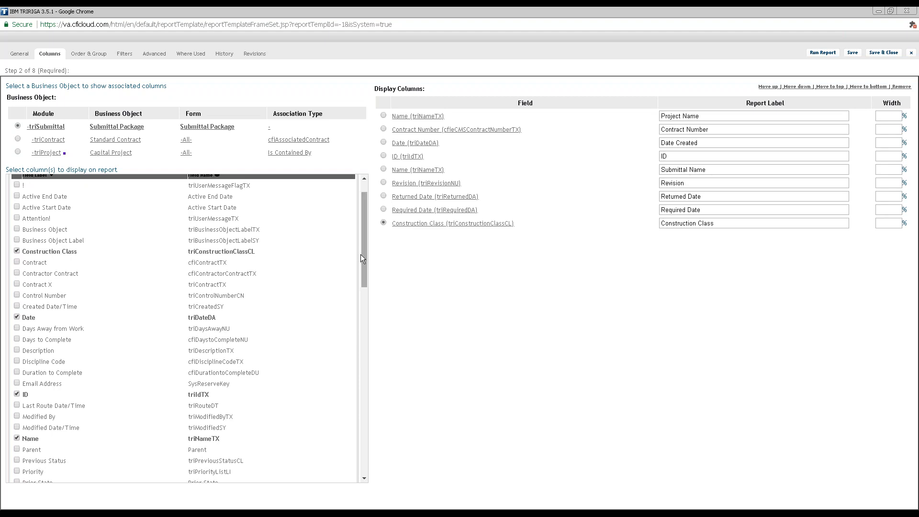
- Check the fields on the submittal package record, and add the Submittal Package's Status (triStatusCL) to the display columns with the report label "Routing Status"
{"action": "left_click_drag", "start_coordinate": [363, 256], "coordinate": [372, 366]}
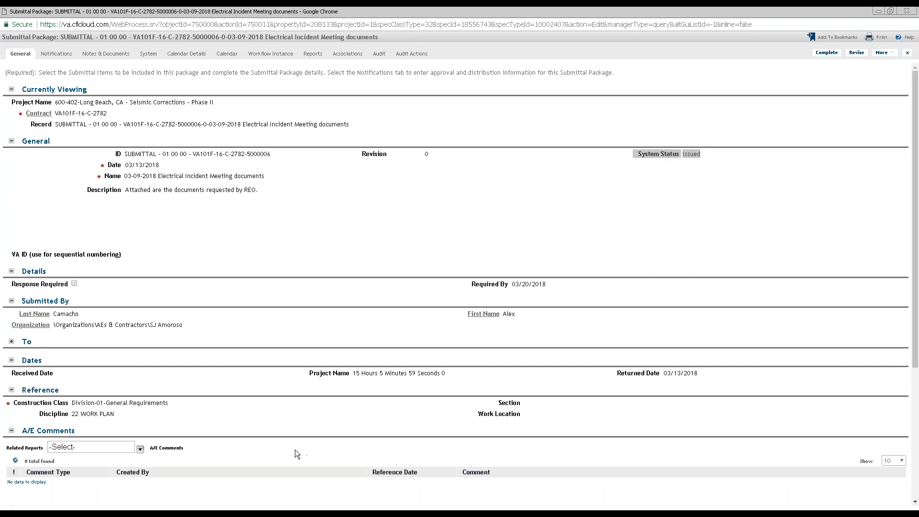
{"action": "scroll", "coordinate": [289, 447], "scroll_direction": "down", "scroll_amount": 2}
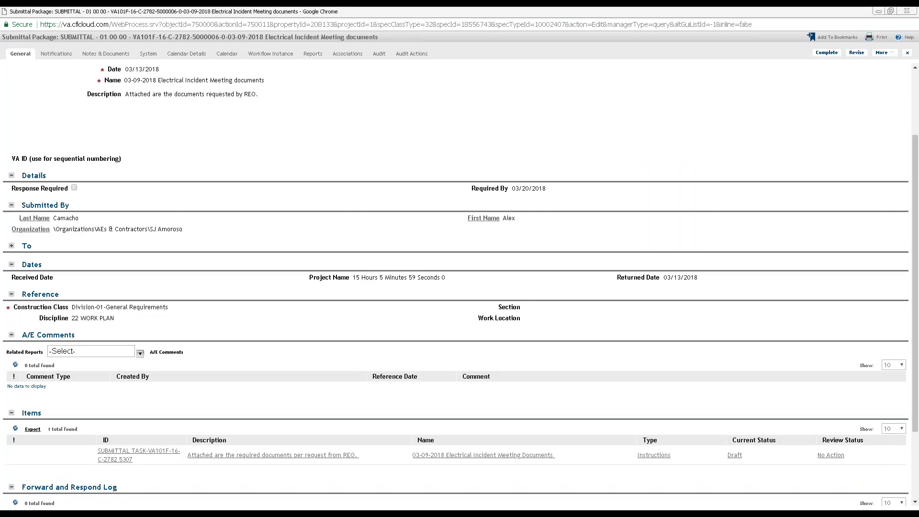
{"action": "left_click", "coordinate": [42, 501]}
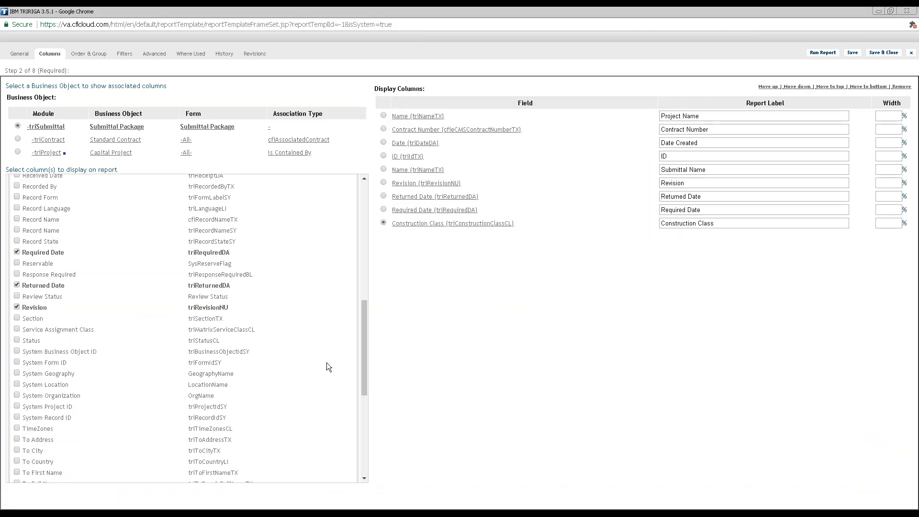
{"action": "mouse_move", "coordinate": [365, 355]}
{"action": "left_mouse_down"}
{"action": "mouse_move", "coordinate": [372, 419]}
{"action": "mouse_move", "coordinate": [370, 368]}
{"action": "left_mouse_up"}
{"action": "left_click", "coordinate": [17, 289]}
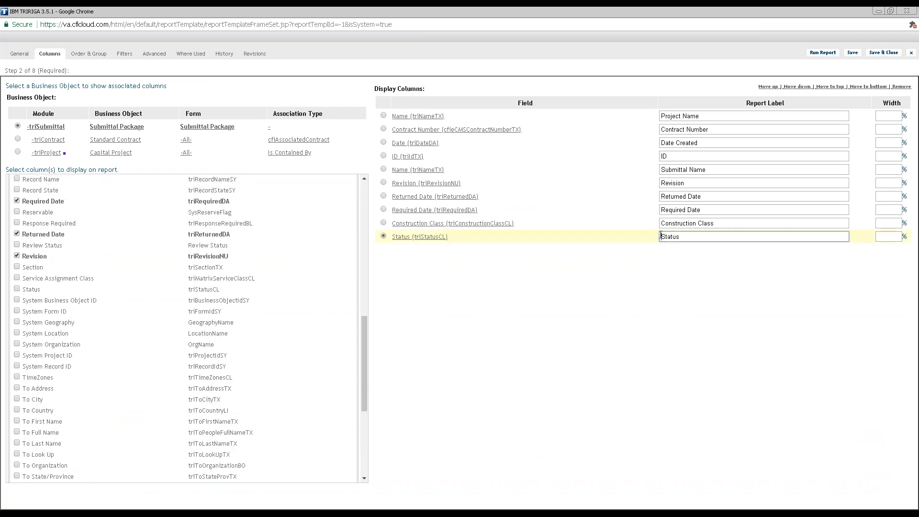
{"action": "type", "text": "Routing"}
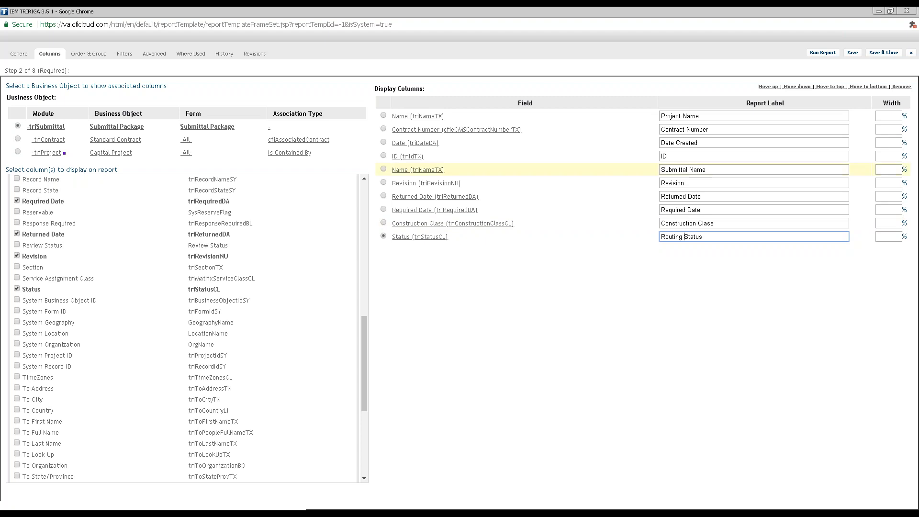
- Save the report and run it in a maximized window
{"action": "left_click", "coordinate": [853, 53]}
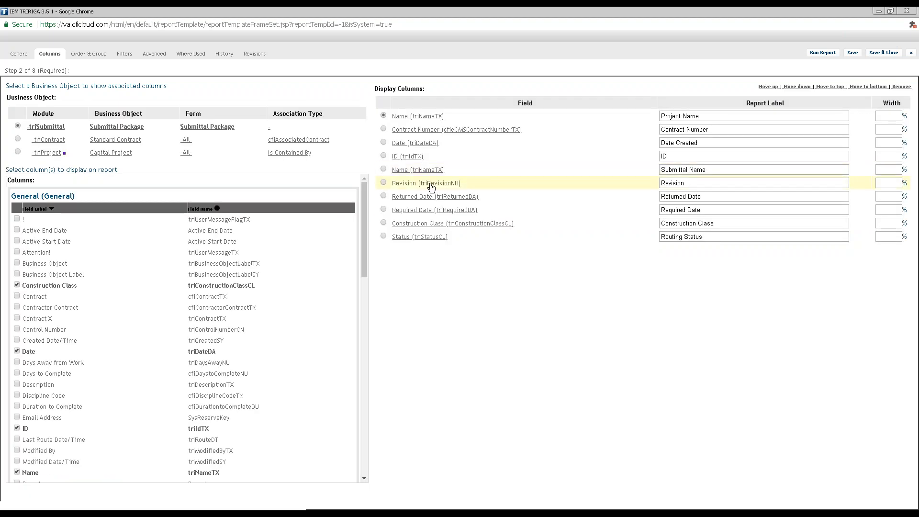
{"action": "mouse_move", "coordinate": [431, 187]}
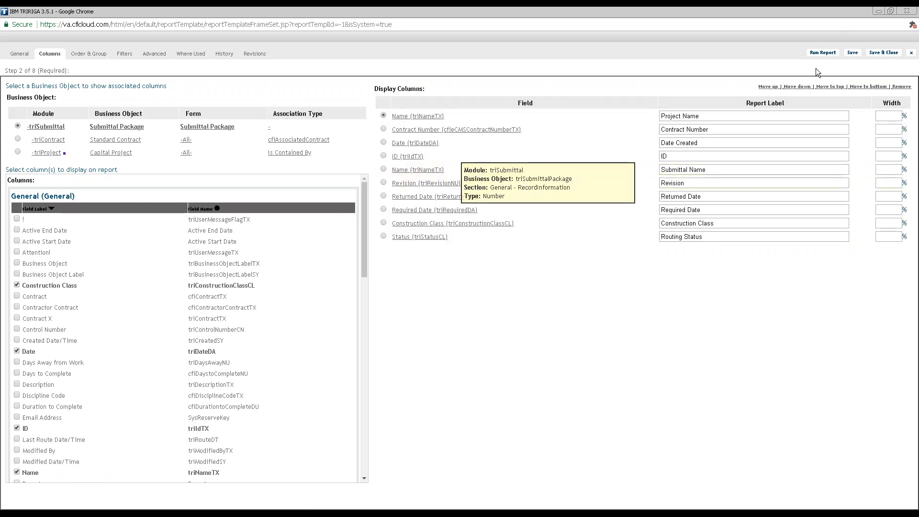
{"action": "left_click", "coordinate": [825, 53]}
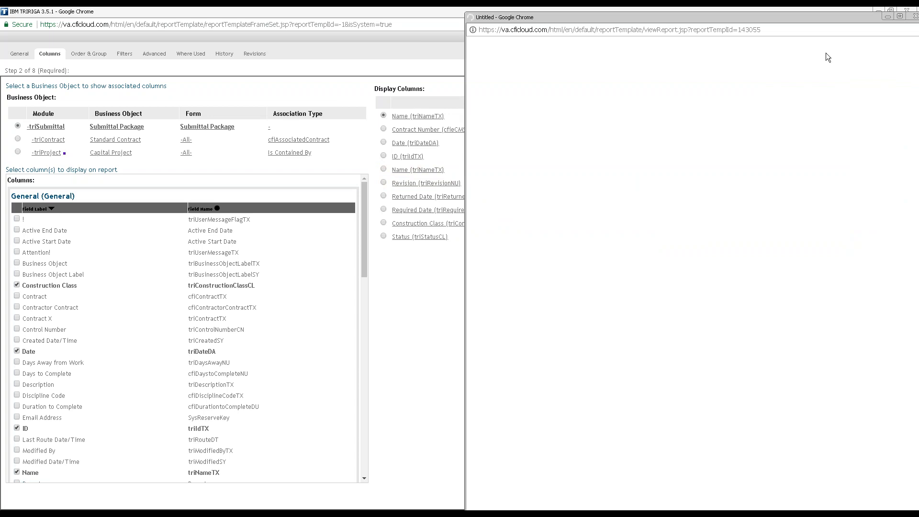
{"action": "left_click_drag", "start_coordinate": [660, 19], "coordinate": [448, 32]}
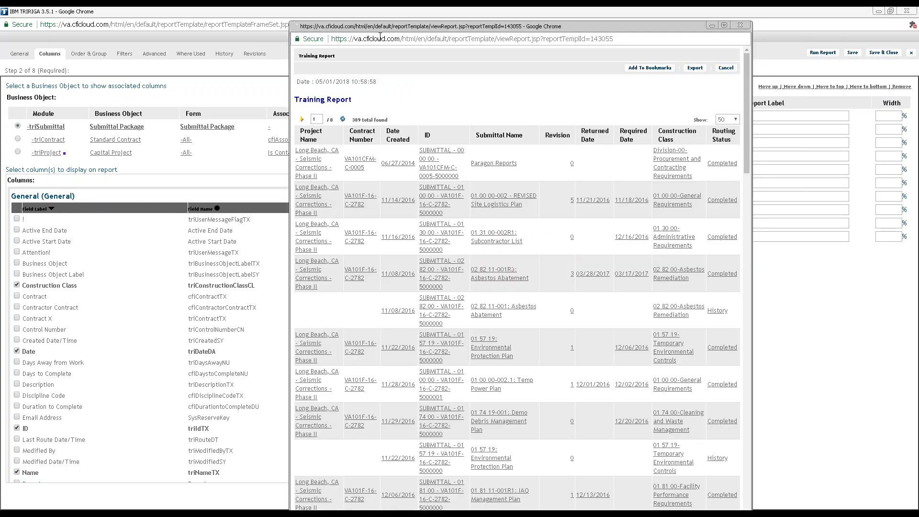
{"action": "double_click", "coordinate": [410, 27]}
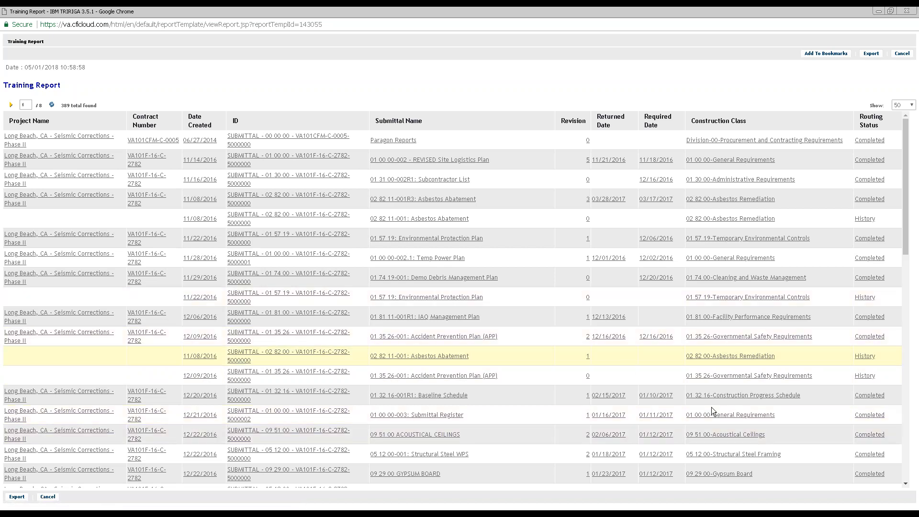
- Examine the Training Report's rows, especially those lacking a project name and their Routing Status, and close the report output
{"action": "left_click_drag", "start_coordinate": [307, 382], "coordinate": [261, 372]}
{"action": "left_click", "coordinate": [71, 353]}
{"action": "scroll", "coordinate": [71, 353], "scroll_direction": "down", "scroll_amount": 2}
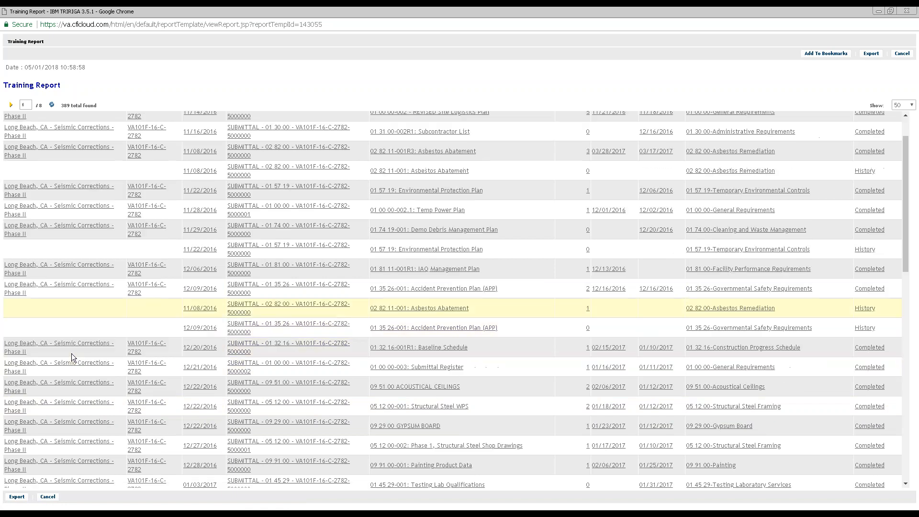
{"action": "scroll", "coordinate": [71, 354], "scroll_direction": "up", "scroll_amount": 2}
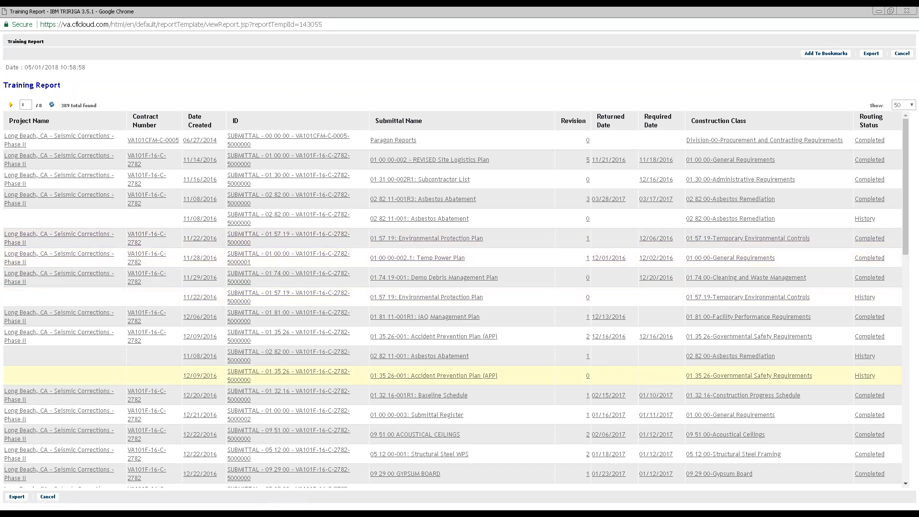
{"action": "left_click_drag", "start_coordinate": [892, 375], "coordinate": [855, 355]}
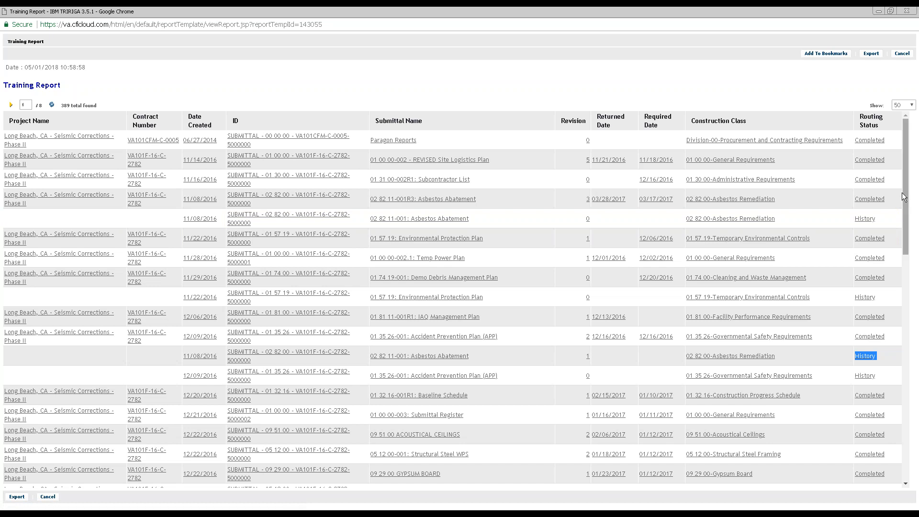
{"action": "left_click_drag", "start_coordinate": [905, 188], "coordinate": [906, 162]}
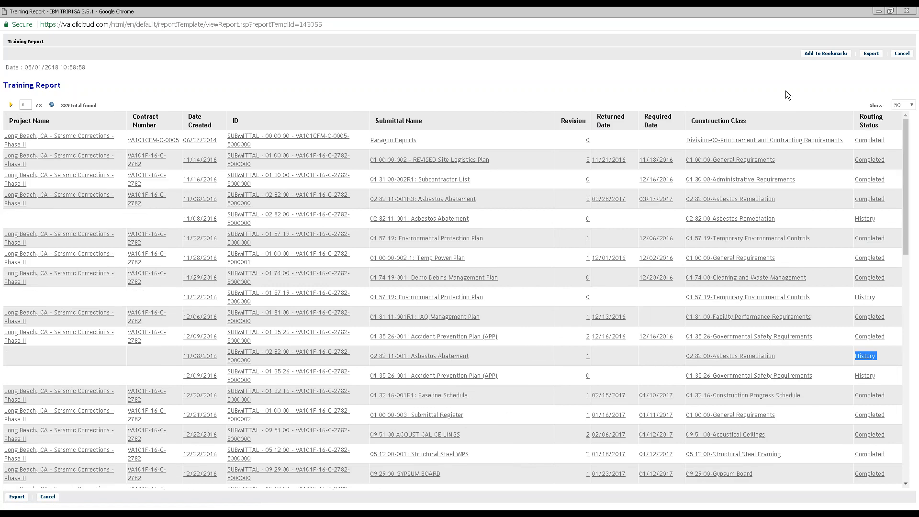
{"action": "left_click", "coordinate": [903, 54]}
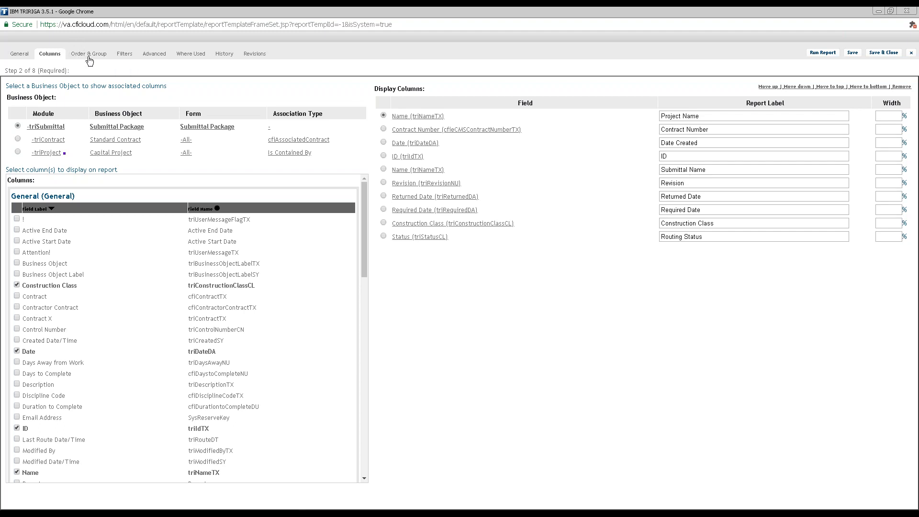
- Add the Standard Contract's Contract Number (cfieCMSContractNumberTX) field as a user filter on the report
{"action": "left_click", "coordinate": [124, 55]}
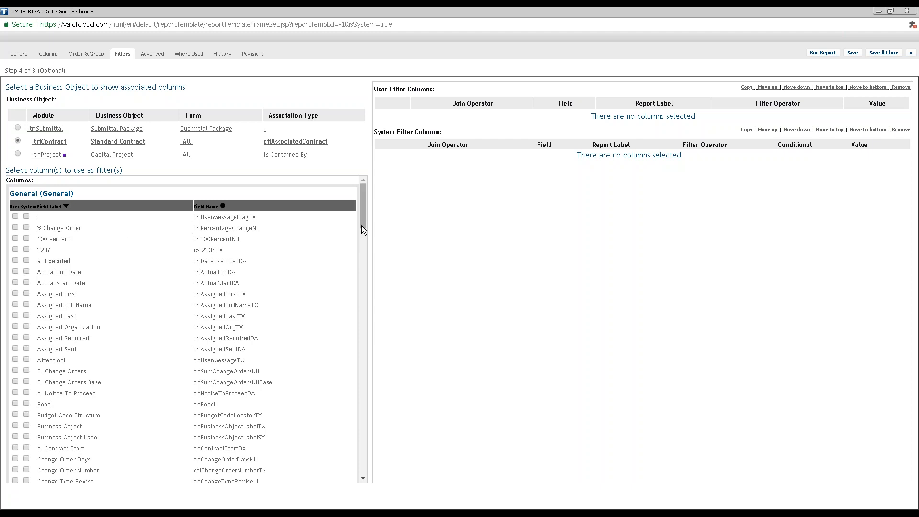
{"action": "left_click_drag", "start_coordinate": [366, 218], "coordinate": [378, 182]}
{"action": "left_click", "coordinate": [30, 207]}
{"action": "left_click_drag", "start_coordinate": [23, 206], "coordinate": [34, 205]}
{"action": "left_click", "coordinate": [13, 206]}
{"action": "double_click", "coordinate": [14, 206]}
{"action": "scroll", "coordinate": [166, 283], "scroll_direction": "down", "scroll_amount": 6}
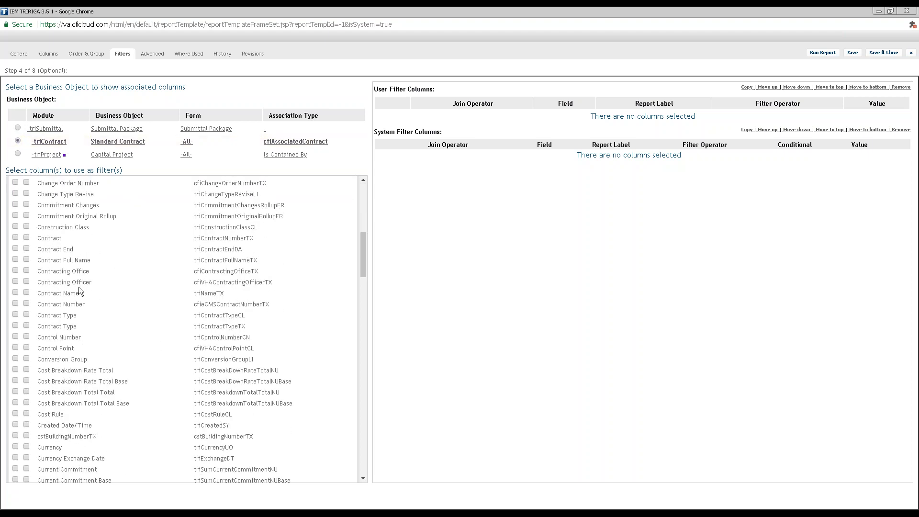
{"action": "left_click", "coordinate": [16, 304]}
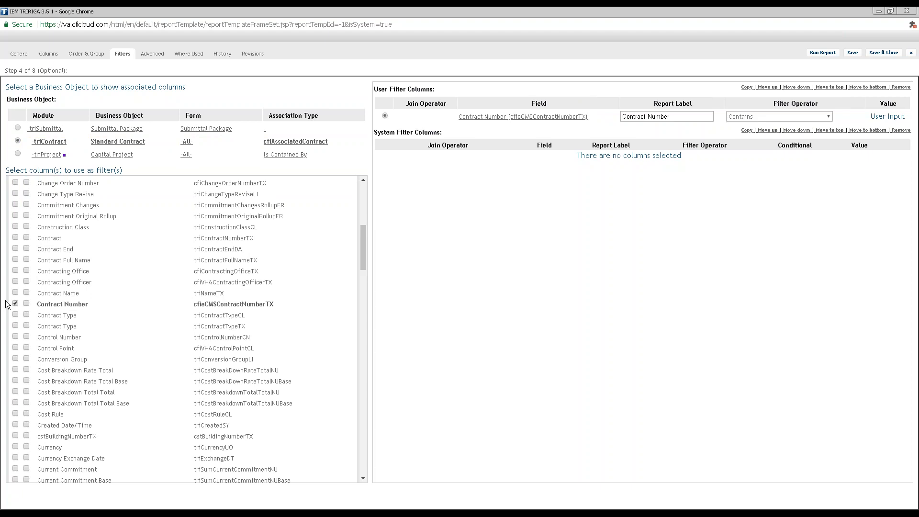
- Examine the Contract Number user filter's report label and available filter operators, keeping the operator Contains
{"action": "left_click_drag", "start_coordinate": [377, 89], "coordinate": [439, 90]}
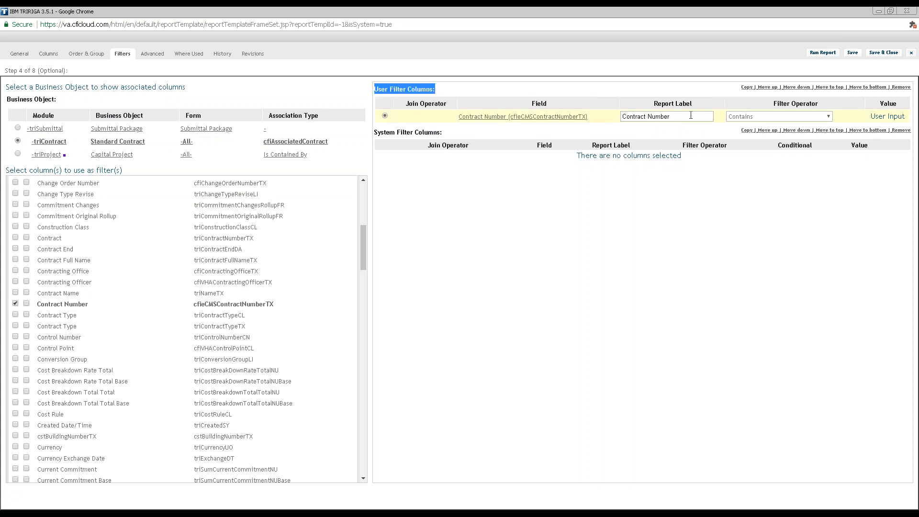
{"action": "left_click_drag", "start_coordinate": [697, 106], "coordinate": [654, 105]}
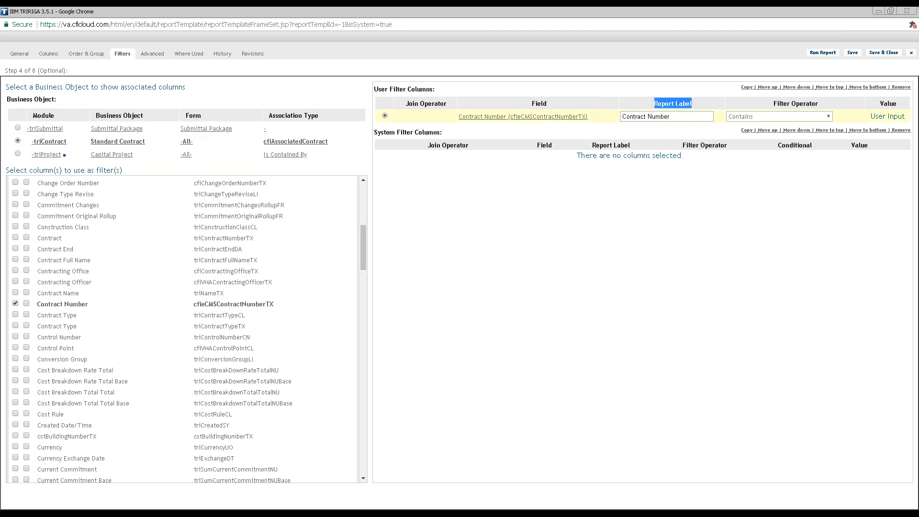
{"action": "left_click", "coordinate": [808, 117]}
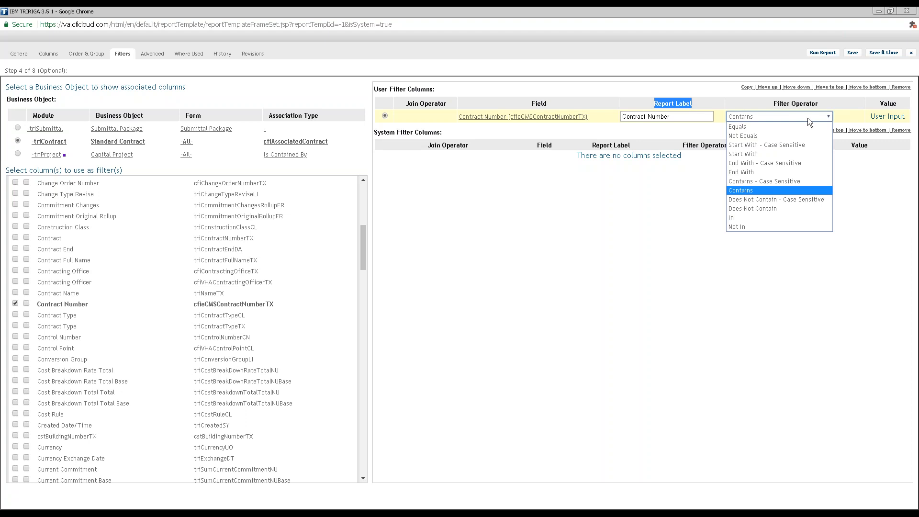
{"action": "left_click", "coordinate": [757, 191]}
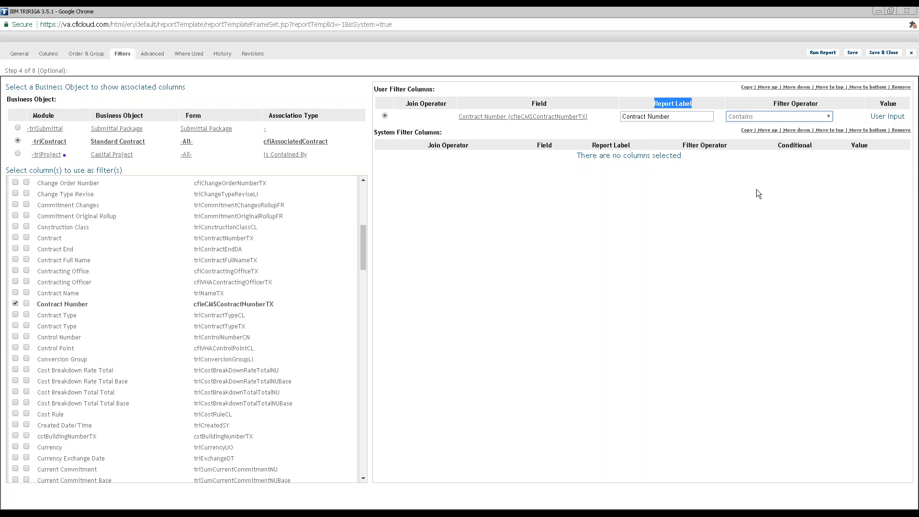
{"action": "left_click", "coordinate": [758, 116]}
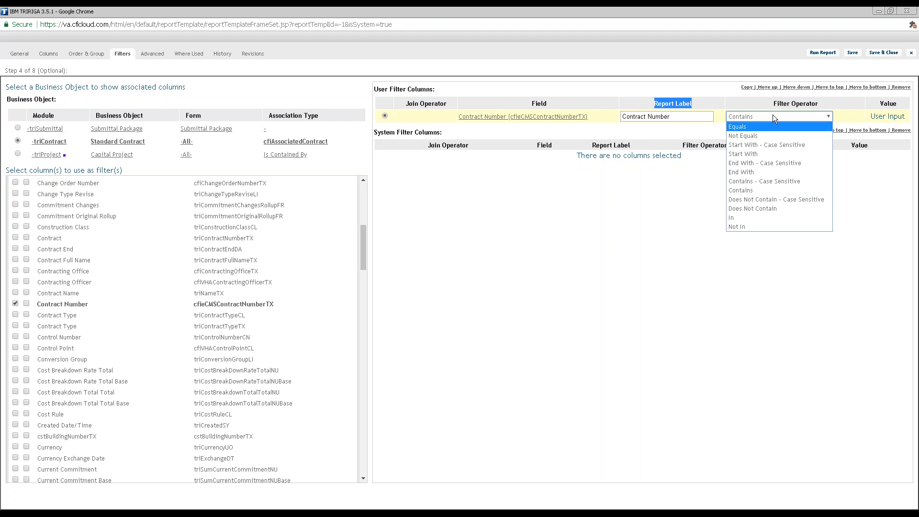
{"action": "left_click", "coordinate": [761, 190]}
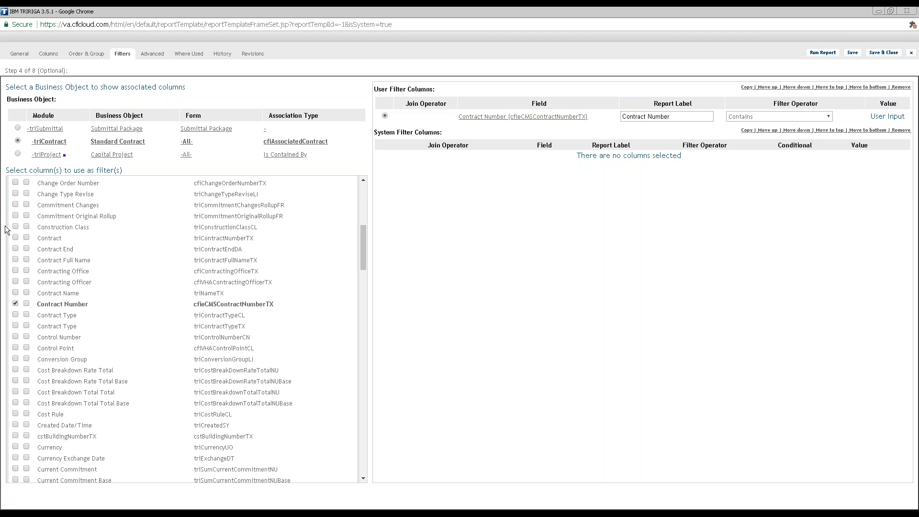
- Add the Submittal Package's Date (triDateDA) field as a user filter on the report
{"action": "left_click", "coordinate": [18, 128]}
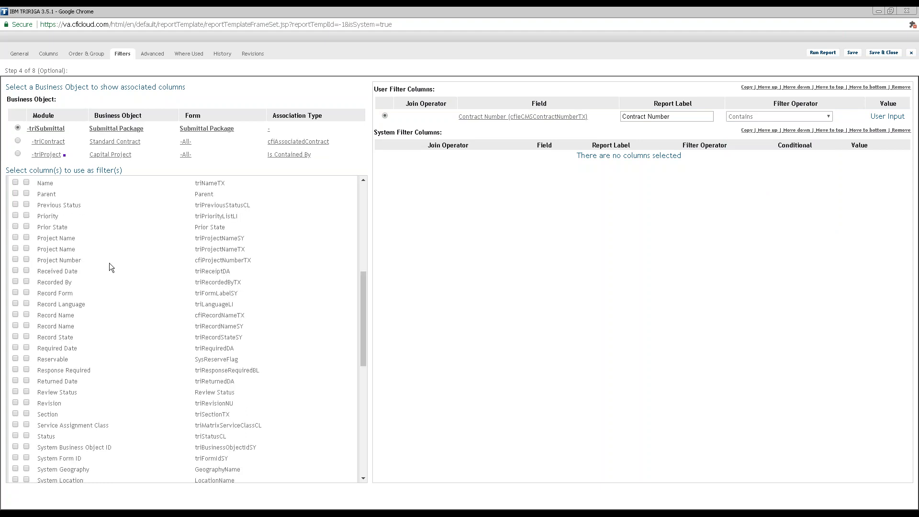
{"action": "scroll", "coordinate": [109, 263], "scroll_direction": "up", "scroll_amount": 5}
{"action": "scroll", "coordinate": [113, 254], "scroll_direction": "up", "scroll_amount": 3}
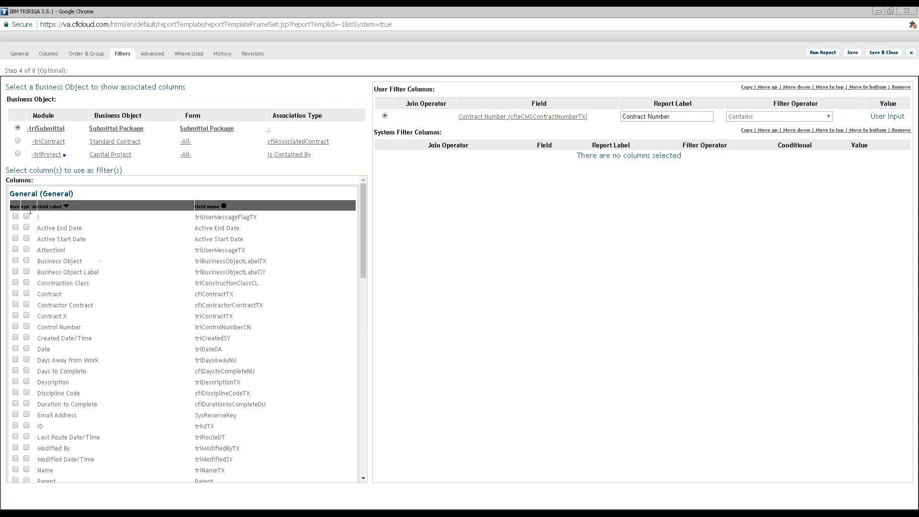
{"action": "scroll", "coordinate": [101, 317], "scroll_direction": "down", "scroll_amount": 1}
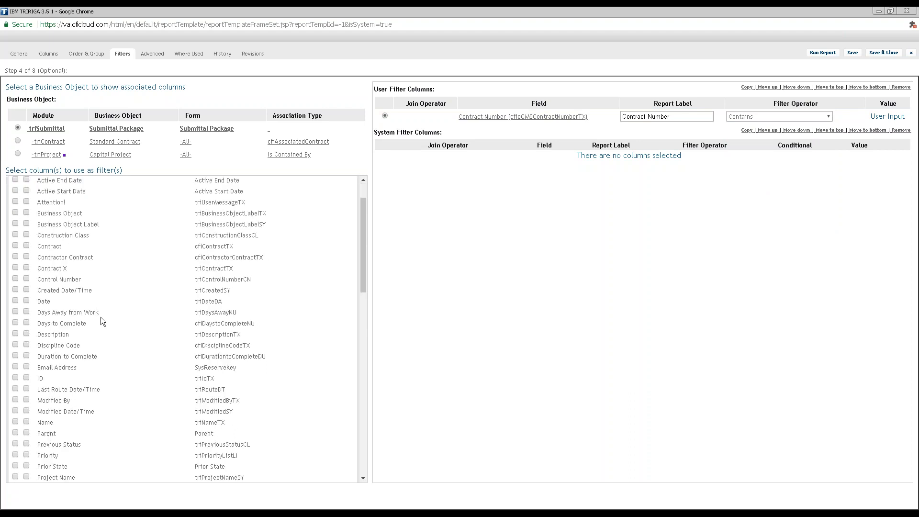
{"action": "left_click", "coordinate": [16, 300]}
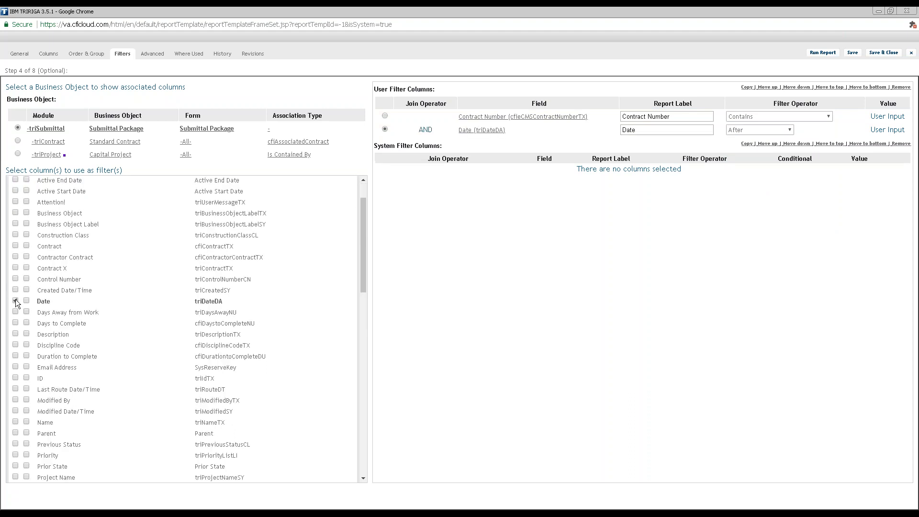
- Review the filter operators available for the Date user filter, keeping the operator After
{"action": "left_click", "coordinate": [788, 131]}
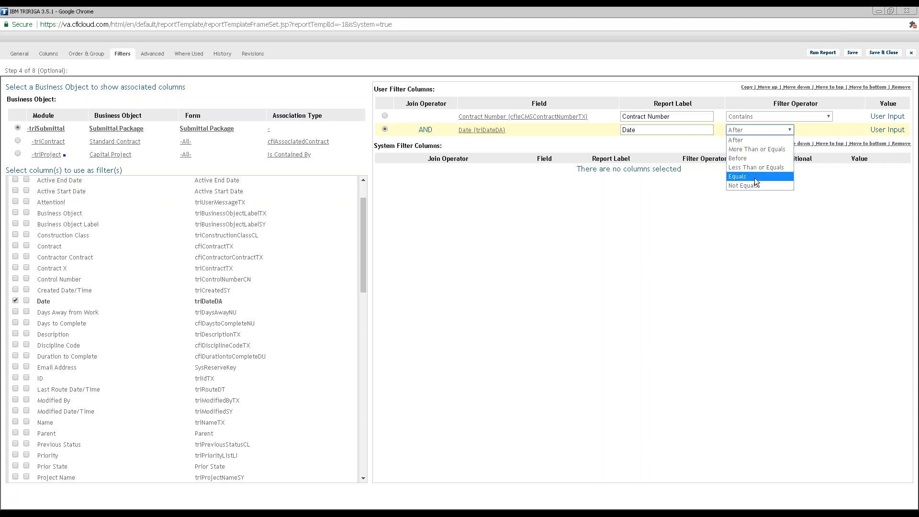
{"action": "left_click", "coordinate": [745, 140]}
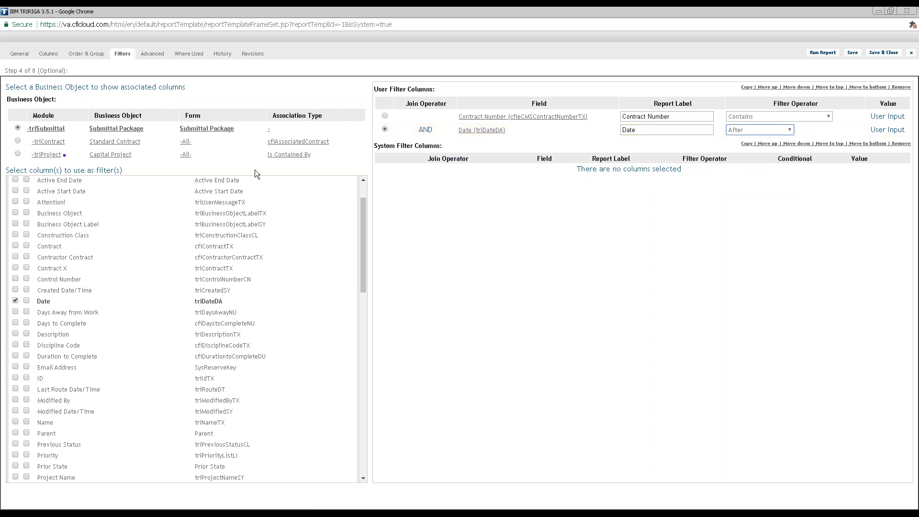
{"action": "left_click", "coordinate": [15, 301]}
{"action": "left_click", "coordinate": [16, 301]}
{"action": "left_click", "coordinate": [16, 301]}
{"action": "left_click", "coordinate": [16, 300]}
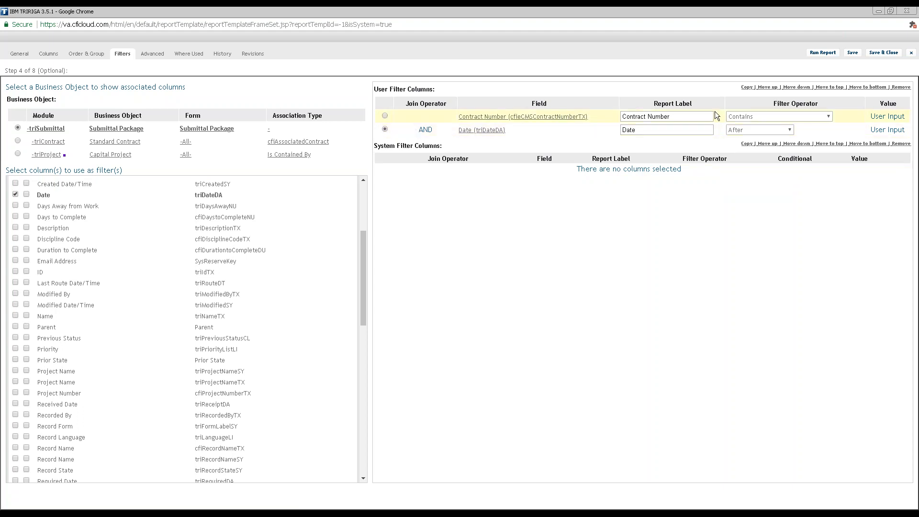
- Copy the Date user filter and set the copy's operator to Before, keeping After on the original
{"action": "left_click", "coordinate": [748, 88]}
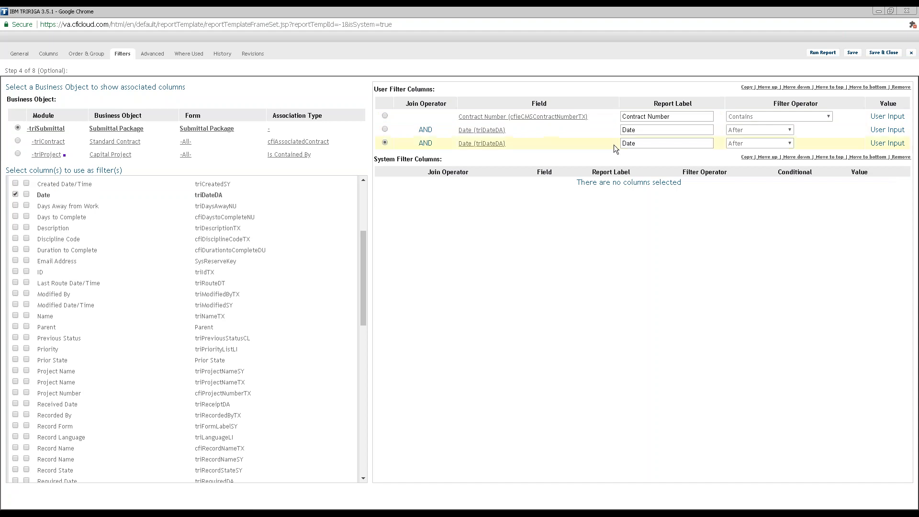
{"action": "left_click", "coordinate": [742, 141]}
{"action": "left_click", "coordinate": [748, 169]}
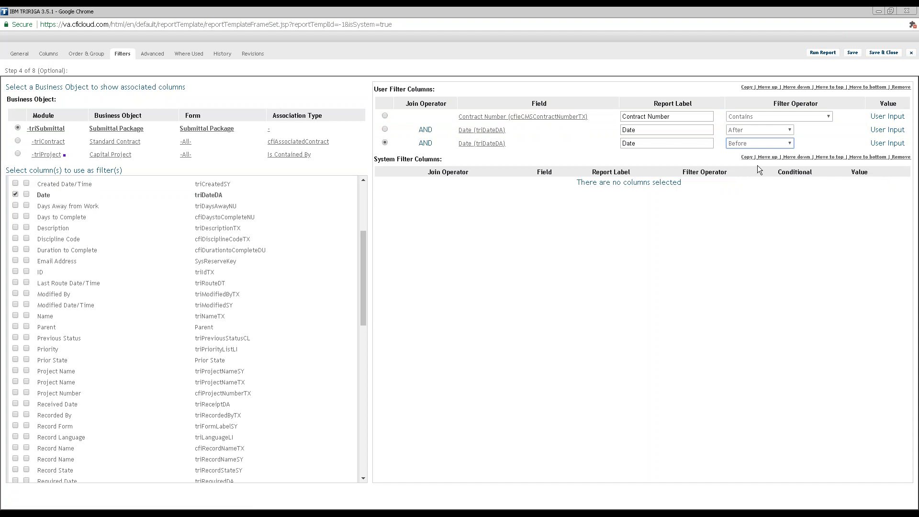
{"action": "left_click", "coordinate": [748, 130]}
{"action": "left_click", "coordinate": [749, 129]}
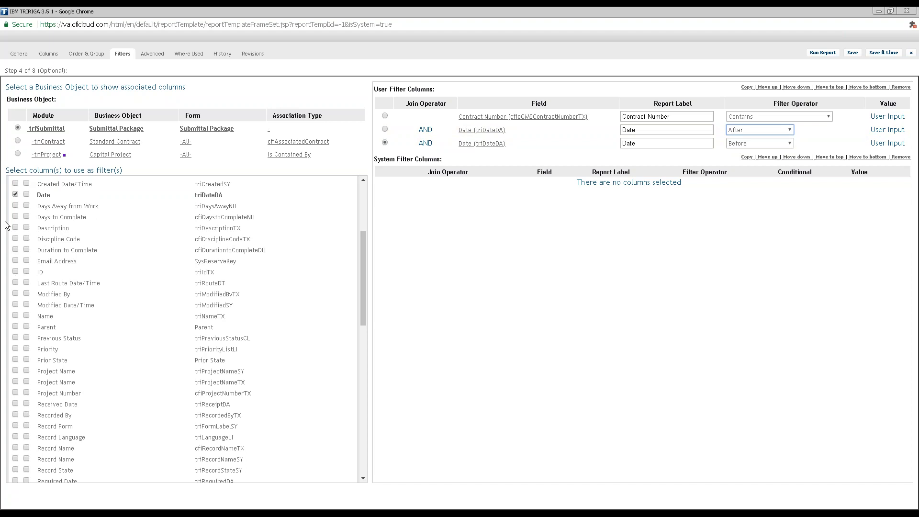
- Add the Submittal Package's ID (triIdTX) field as a user filter with the operator Contains
{"action": "left_click", "coordinate": [16, 272]}
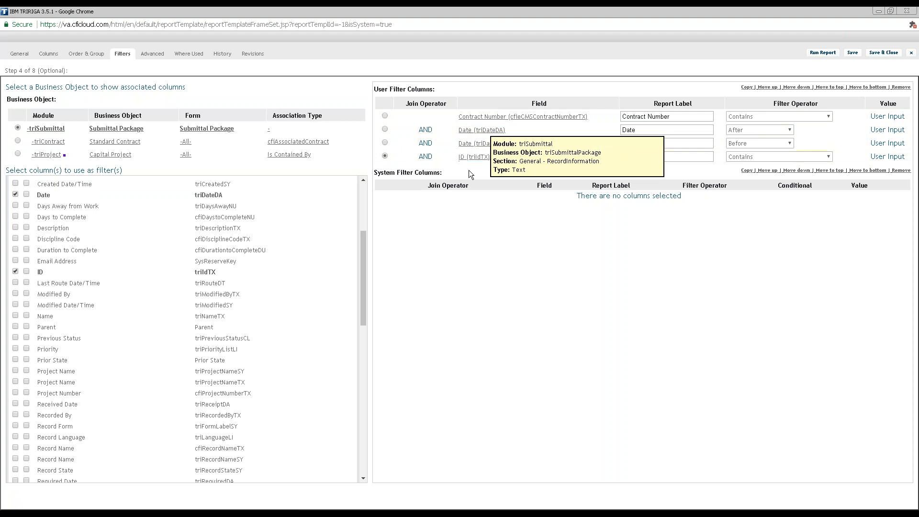
{"action": "left_click", "coordinate": [773, 157]}
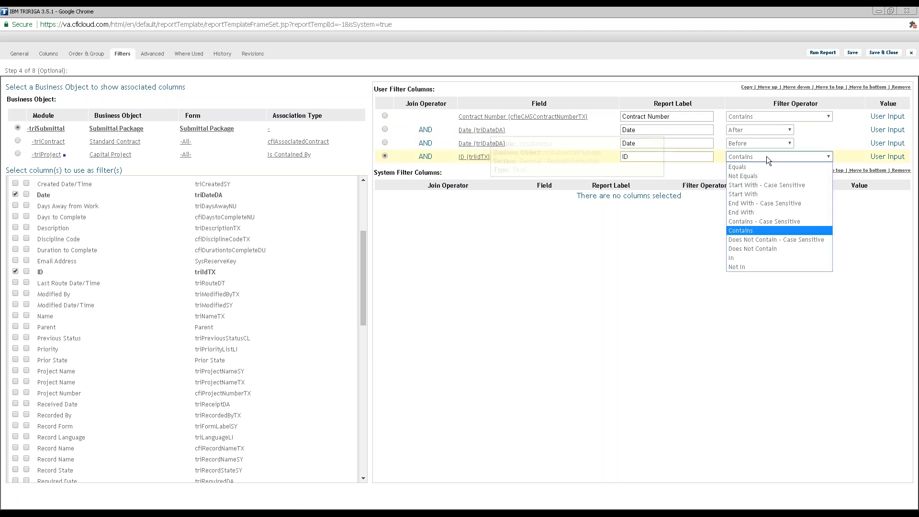
{"action": "left_click", "coordinate": [754, 233]}
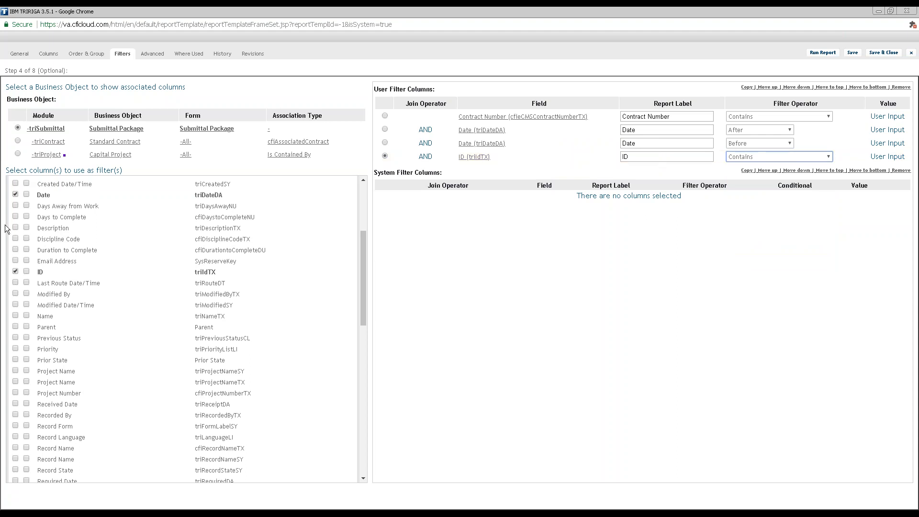
- Add the Submittal Package's Name (triNameTX) field as a user filter
{"action": "left_click", "coordinate": [134, 389]}
{"action": "scroll", "coordinate": [134, 389], "scroll_direction": "up", "scroll_amount": 4}
{"action": "scroll", "coordinate": [71, 328], "scroll_direction": "down", "scroll_amount": 5}
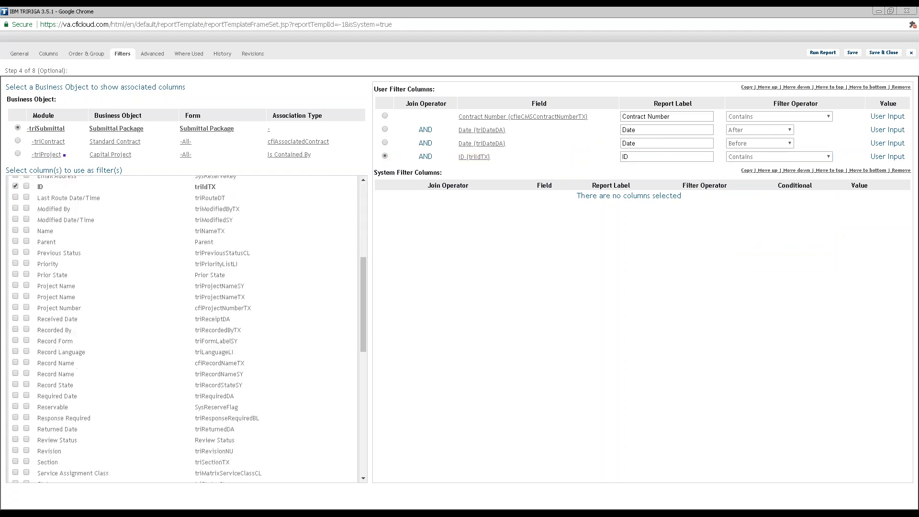
{"action": "scroll", "coordinate": [71, 327], "scroll_direction": "down", "scroll_amount": 4}
{"action": "scroll", "coordinate": [107, 317], "scroll_direction": "down", "scroll_amount": 2}
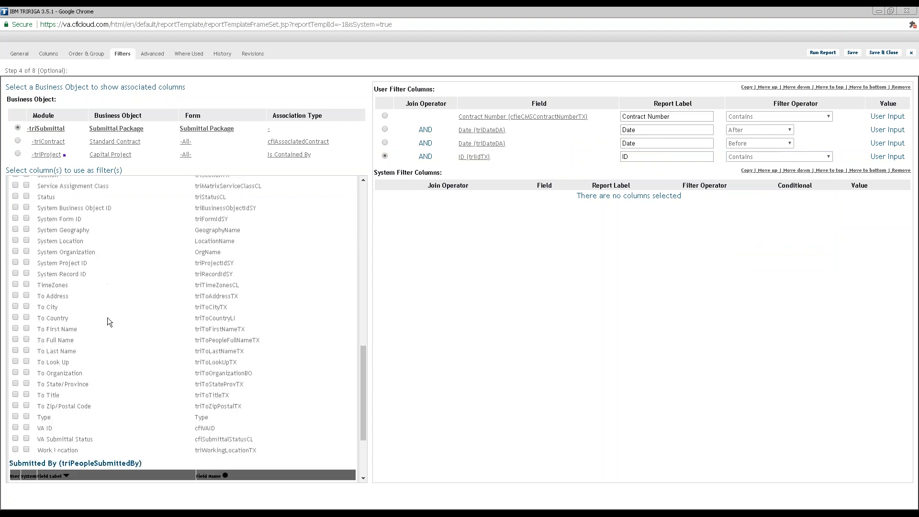
{"action": "scroll", "coordinate": [86, 329], "scroll_direction": "up", "scroll_amount": 7}
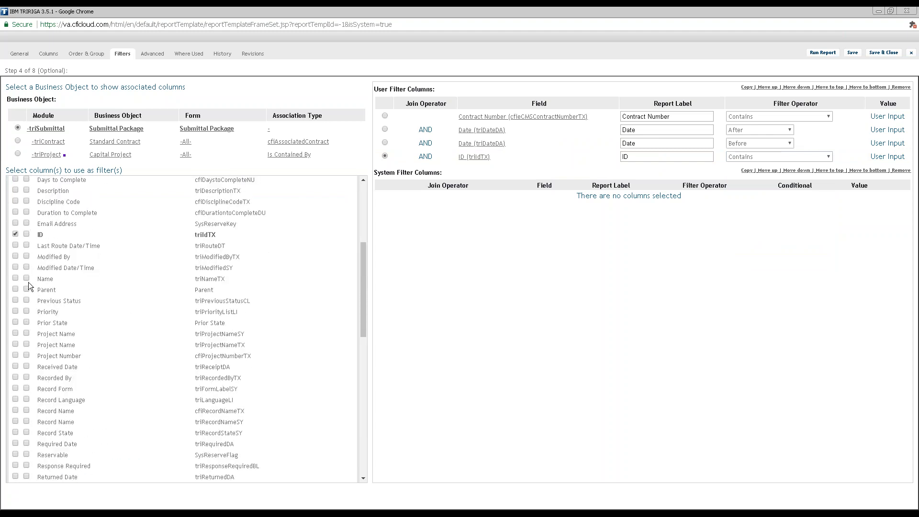
{"action": "left_click", "coordinate": [16, 279]}
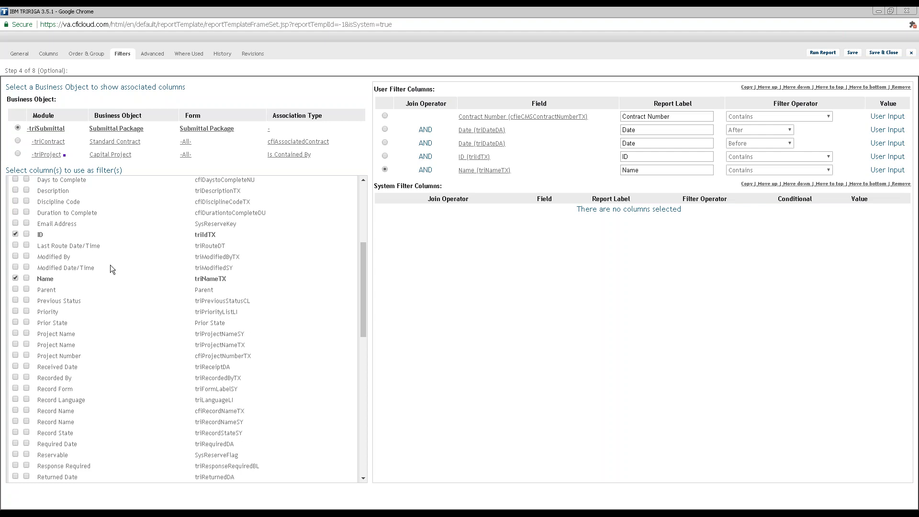
- Add the Submittal Package's Revision, Returned Date, Required Date and Construction Class fields as user filters
{"action": "scroll", "coordinate": [130, 291], "scroll_direction": "down", "scroll_amount": 2}
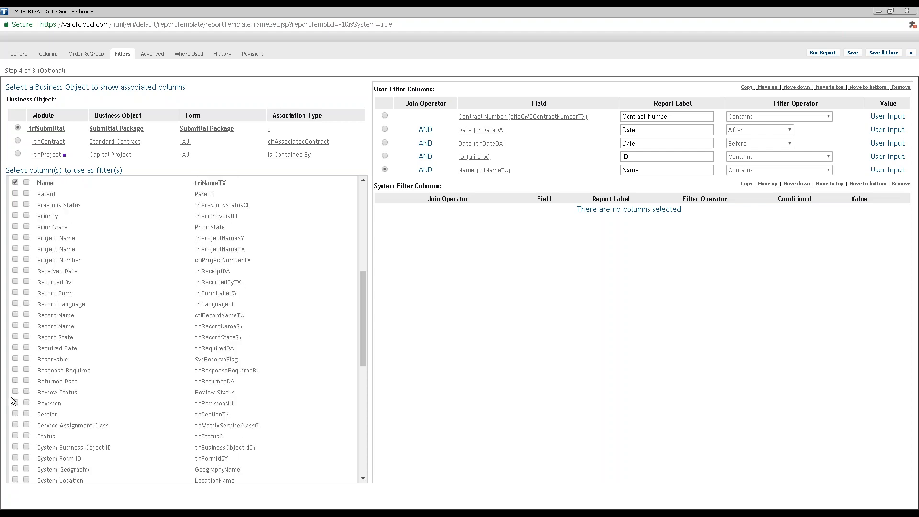
{"action": "left_click", "coordinate": [14, 403]}
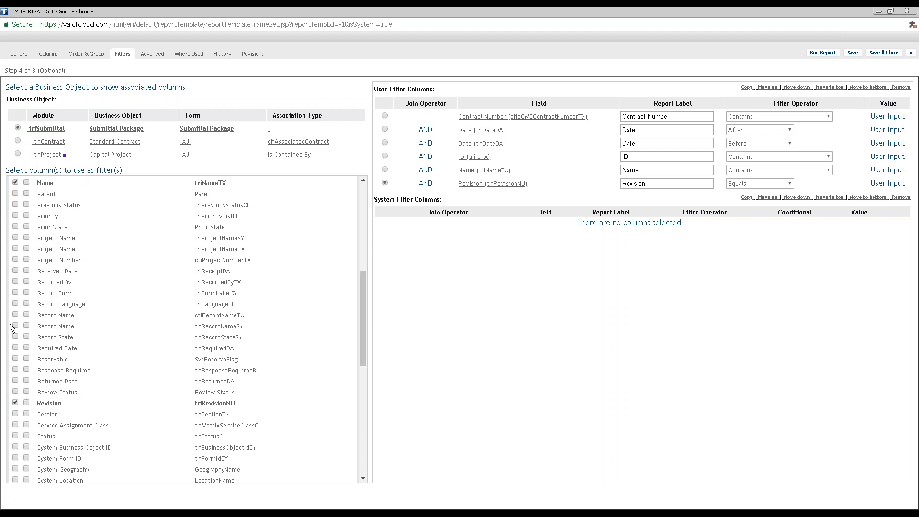
{"action": "left_click", "coordinate": [15, 381]}
{"action": "left_click", "coordinate": [16, 348]}
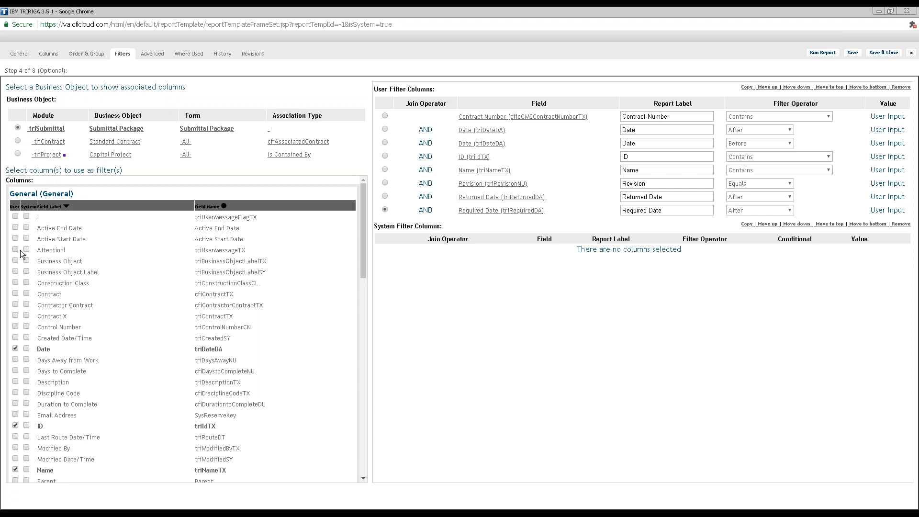
{"action": "left_click", "coordinate": [15, 282]}
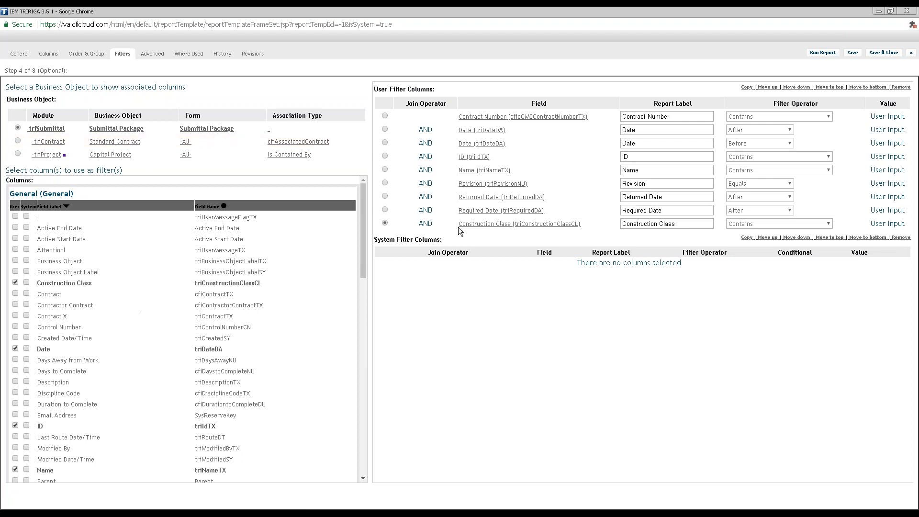
- Add the Submittal Package's Status (triStatusCL) field as both a user filter and a system filter
{"action": "left_click_drag", "start_coordinate": [523, 145], "coordinate": [465, 135]}
{"action": "left_click", "coordinate": [510, 139]}
{"action": "scroll", "coordinate": [131, 318], "scroll_direction": "down", "scroll_amount": 5}
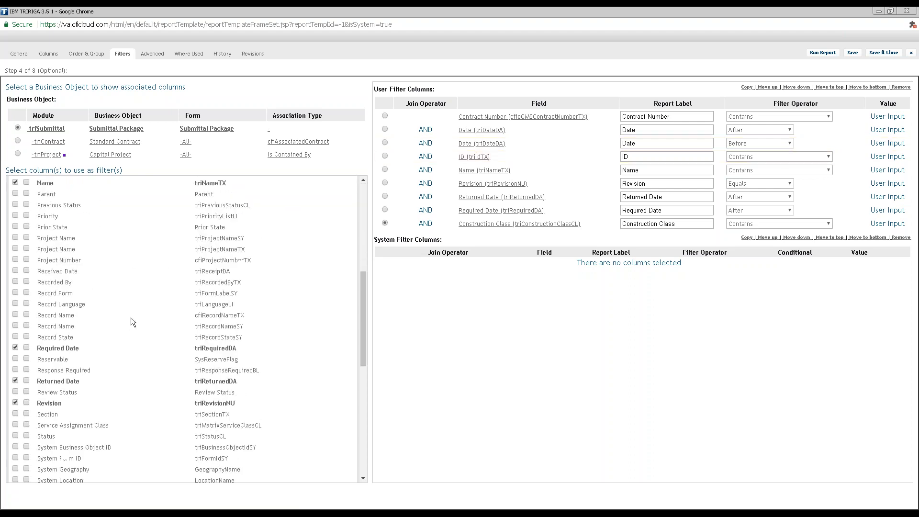
{"action": "scroll", "coordinate": [140, 317], "scroll_direction": "down", "scroll_amount": 4}
{"action": "scroll", "coordinate": [143, 318], "scroll_direction": "down", "scroll_amount": 5}
{"action": "scroll", "coordinate": [136, 325], "scroll_direction": "up", "scroll_amount": 4}
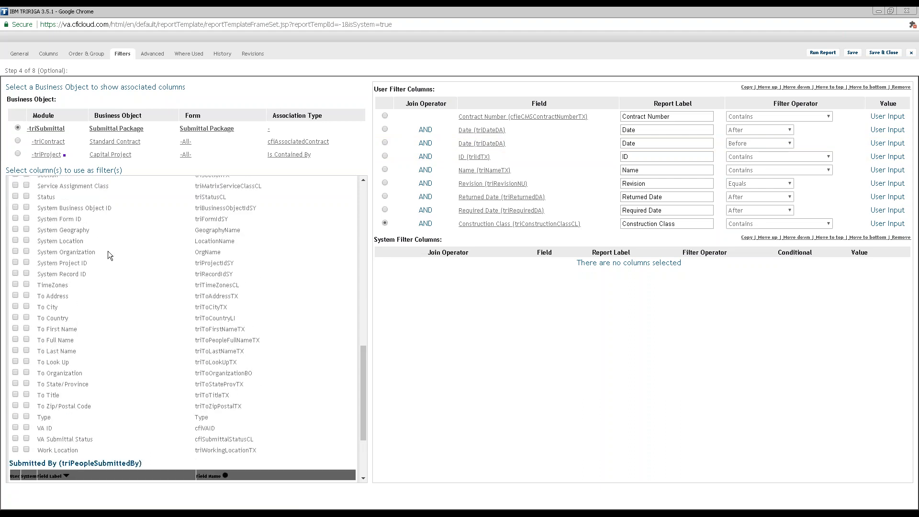
{"action": "left_click", "coordinate": [26, 197]}
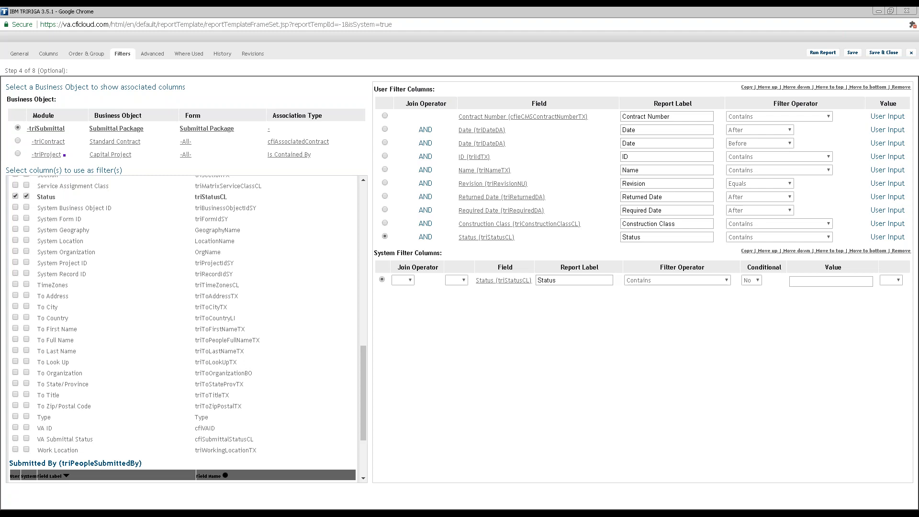
- Set the Status system filter's operator to Not In
{"action": "left_click", "coordinate": [822, 278]}
{"action": "left_click", "coordinate": [665, 281]}
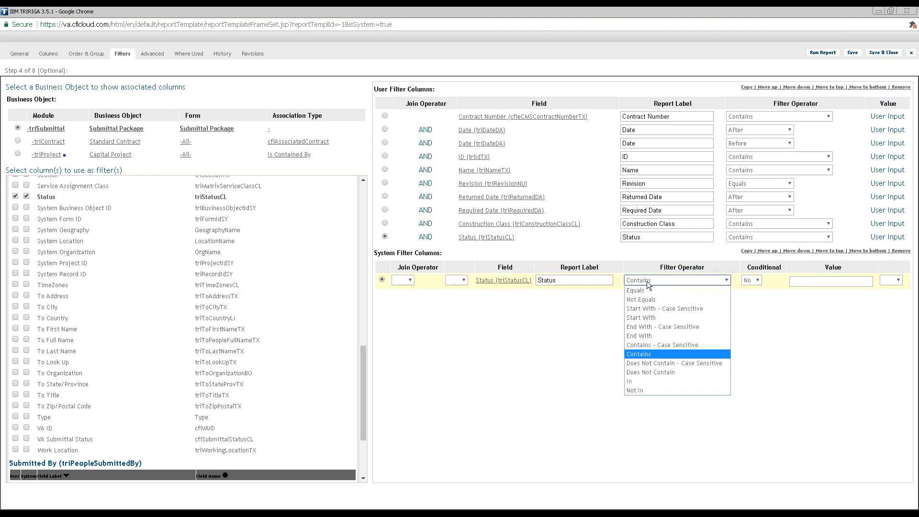
{"action": "left_click", "coordinate": [645, 391]}
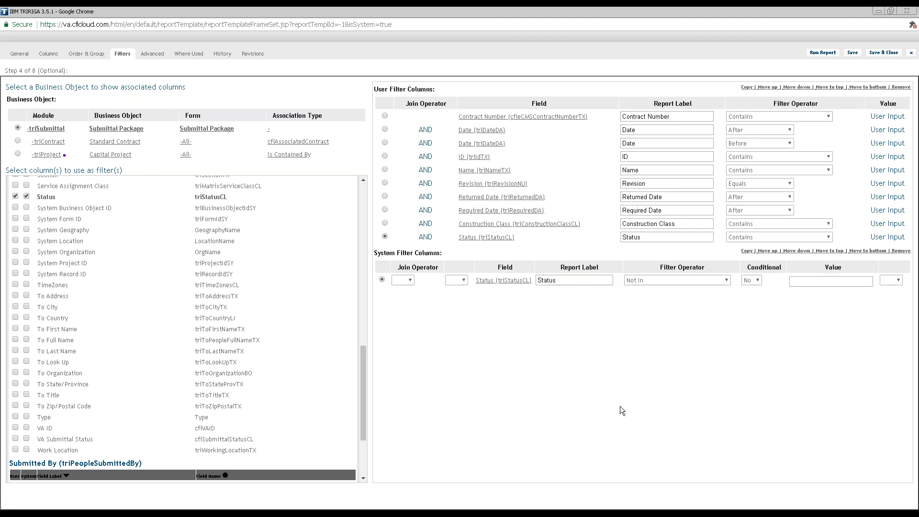
{"action": "left_click", "coordinate": [688, 281]}
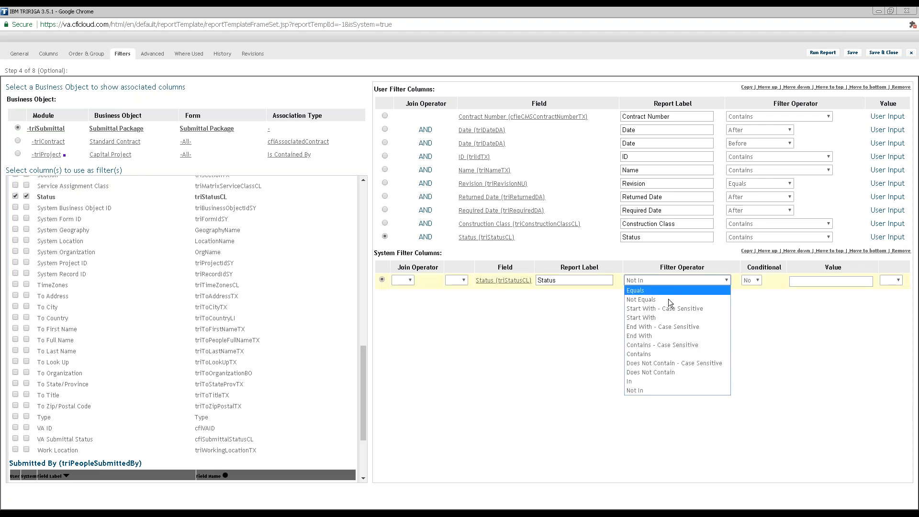
{"action": "left_click", "coordinate": [645, 390]}
- Enter 'Retired', in single quotes, as the value of the Status system filter
{"action": "left_click", "coordinate": [822, 282]}
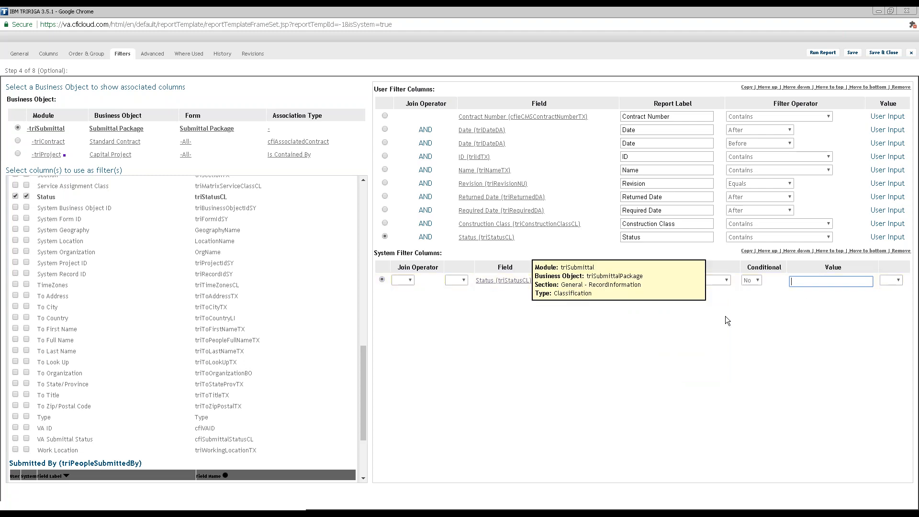
{"action": "left_click", "coordinate": [813, 282]}
{"action": "type", "text": "'Retired"}
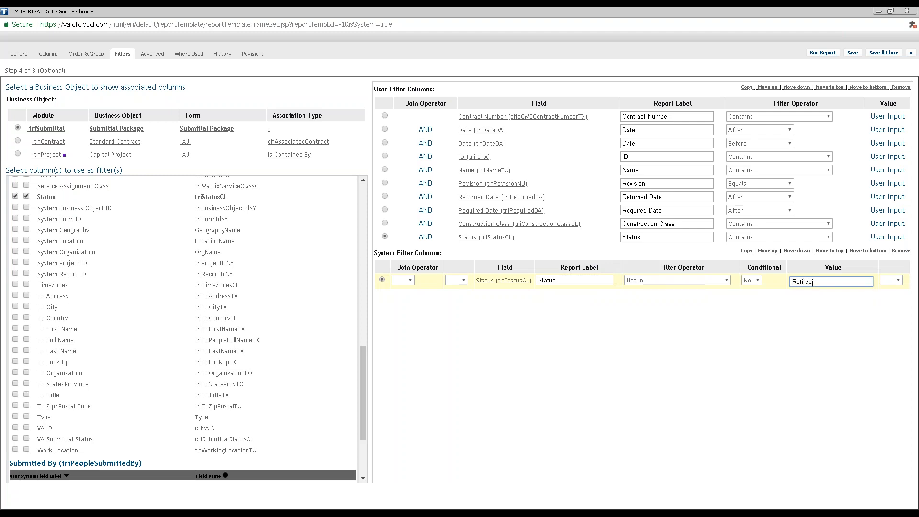
{"action": "left_click_drag", "start_coordinate": [816, 282], "coordinate": [793, 282]}
{"action": "left_click", "coordinate": [823, 281]}
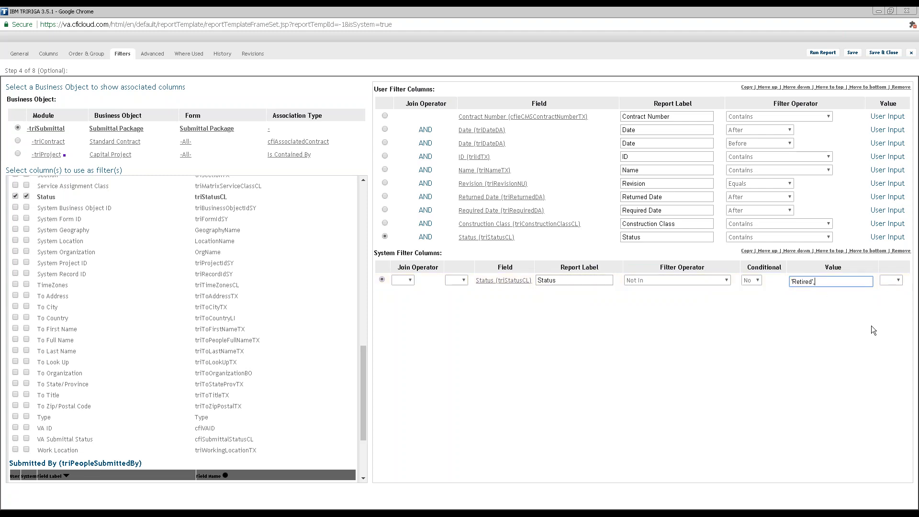
{"action": "type", "text": "','History"}
{"action": "key", "text": "shift+Left"}
{"action": "key", "text": "shift+Left"}
{"action": "key", "text": "shift+Left"}
{"action": "key", "text": "shift+Left"}
{"action": "key", "text": "shift+Left"}
{"action": "key", "text": "shift+Left"}
{"action": "key", "text": "shift+Left"}
{"action": "key", "text": "shift+Left"}
{"action": "key", "text": "BackSpace"}
{"action": "key", "text": "BackSpace"}
- Save and run the Training Report in a maximized window, and check the user filters above its output columns
{"action": "left_click", "coordinate": [855, 55]}
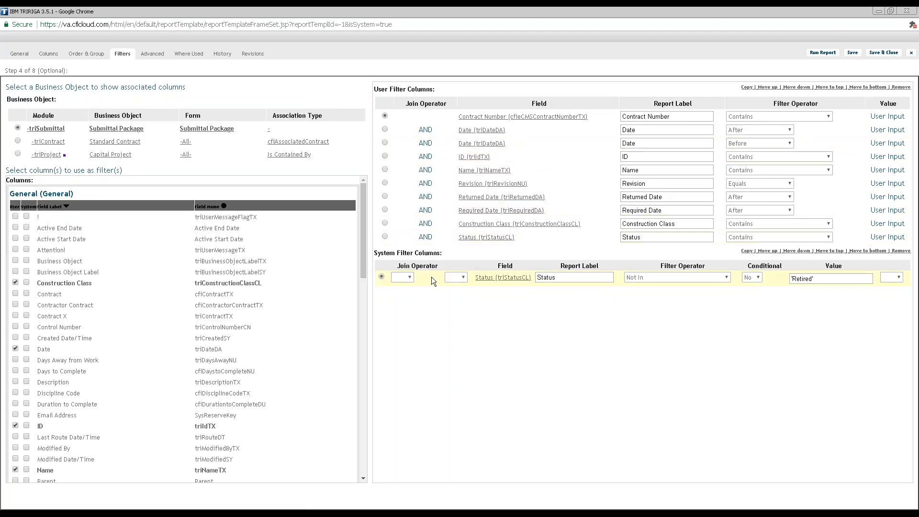
{"action": "left_click", "coordinate": [560, 278]}
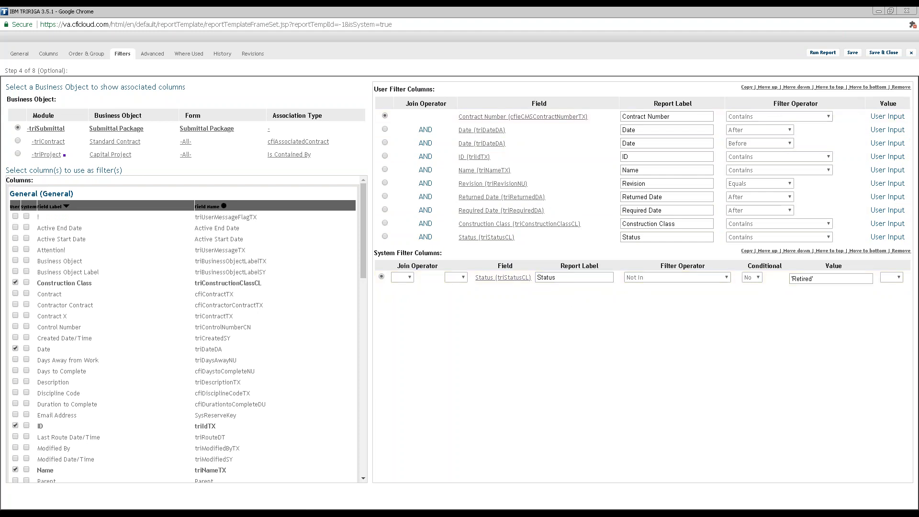
{"action": "left_click", "coordinate": [834, 57]}
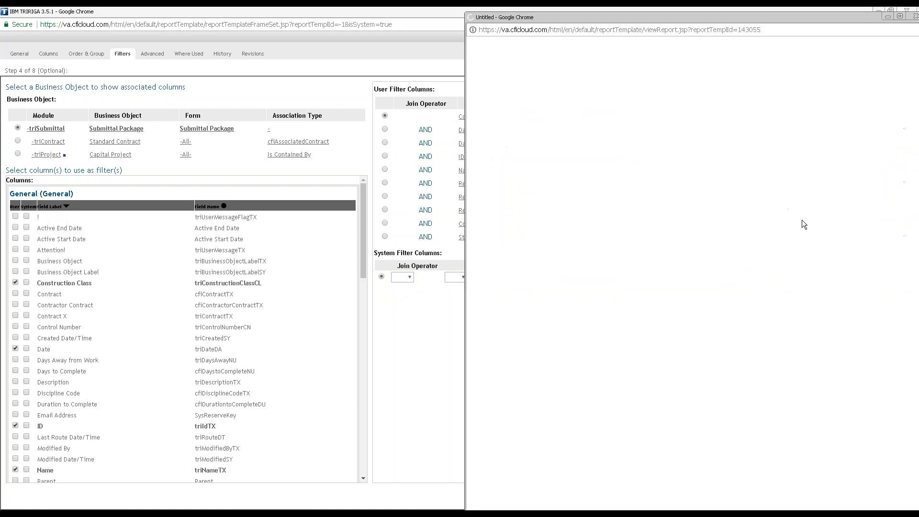
{"action": "double_click", "coordinate": [463, 20]}
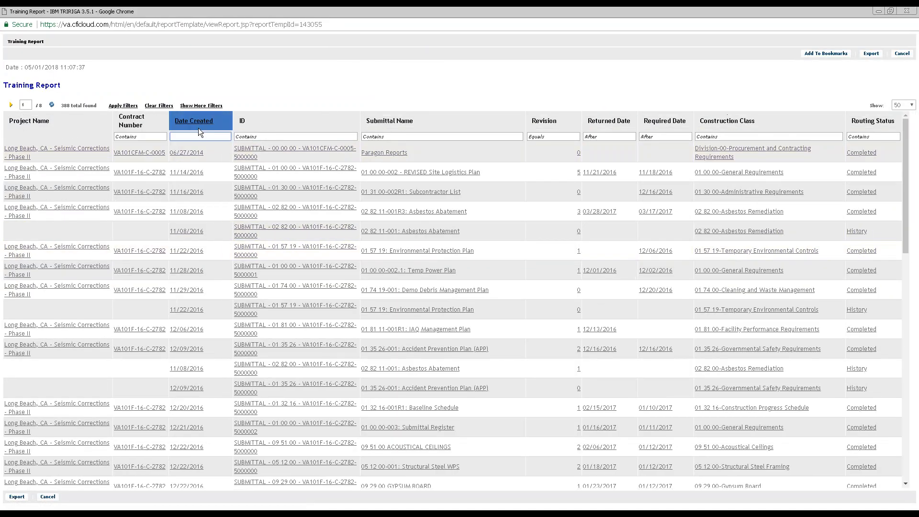
{"action": "left_click", "coordinate": [199, 136]}
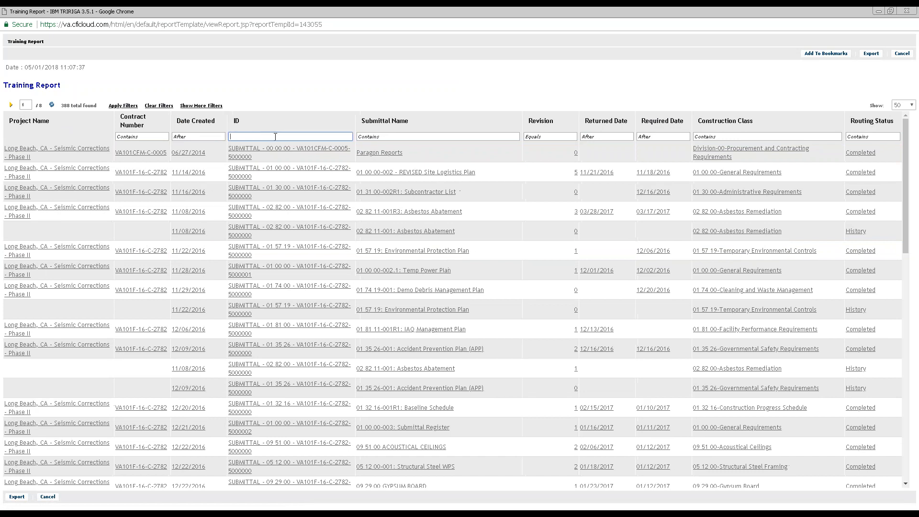
- Examine the Date Created and additional Date filters in the Training Report output, then close the report
{"action": "left_click", "coordinate": [457, 138]}
{"action": "left_click", "coordinate": [210, 136]}
{"action": "left_click", "coordinate": [190, 137]}
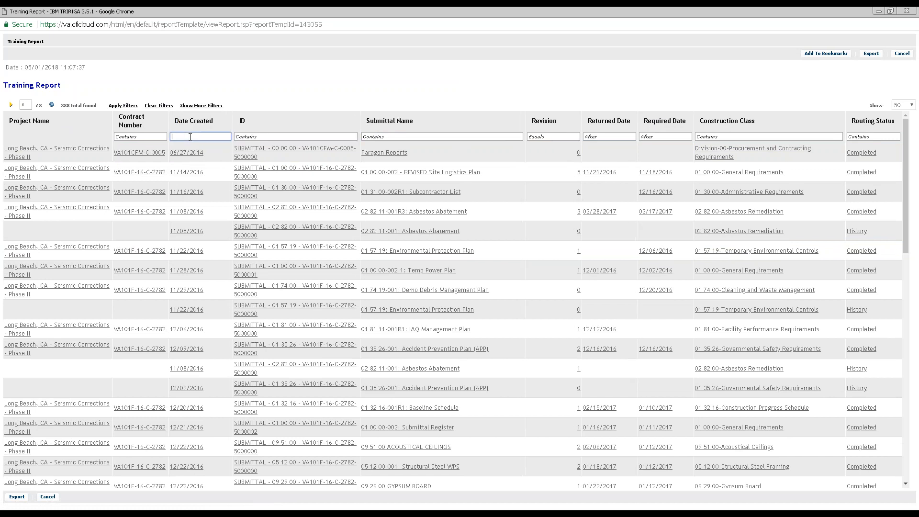
{"action": "key", "text": "Tab"}
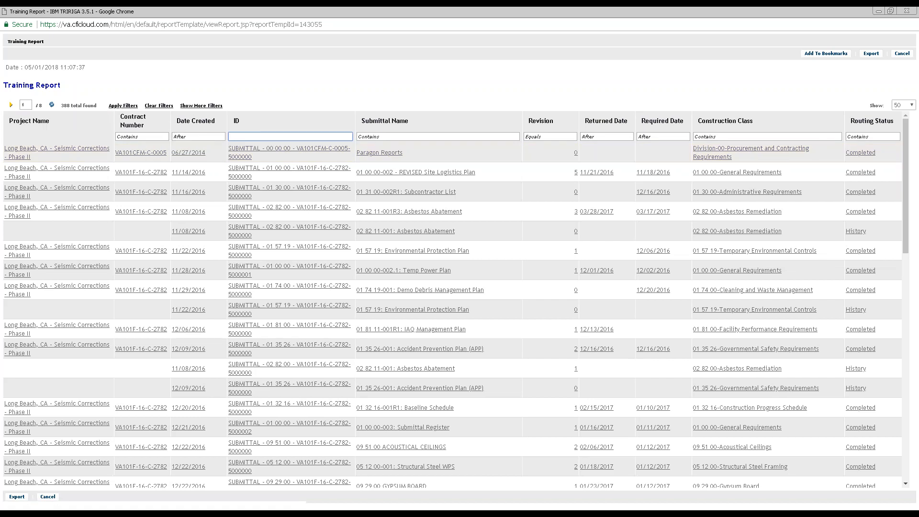
{"action": "left_click", "coordinate": [190, 106]}
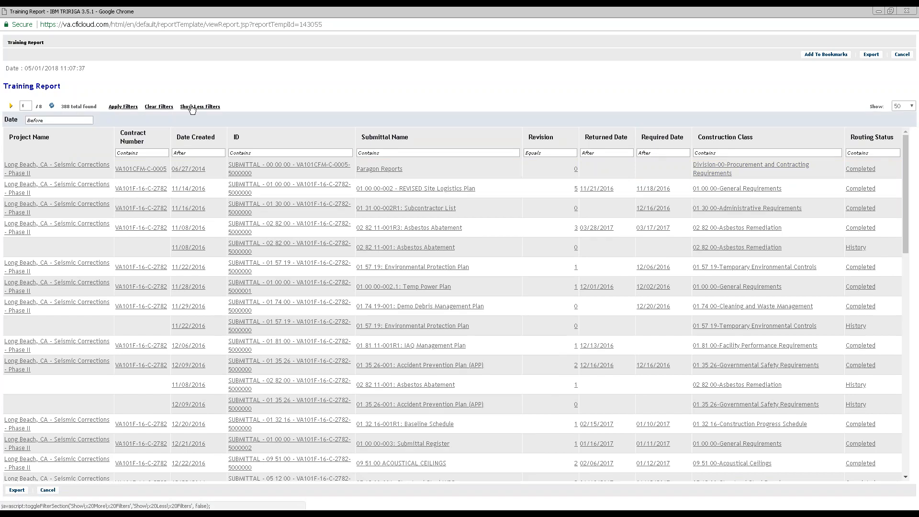
{"action": "left_click", "coordinate": [45, 120]}
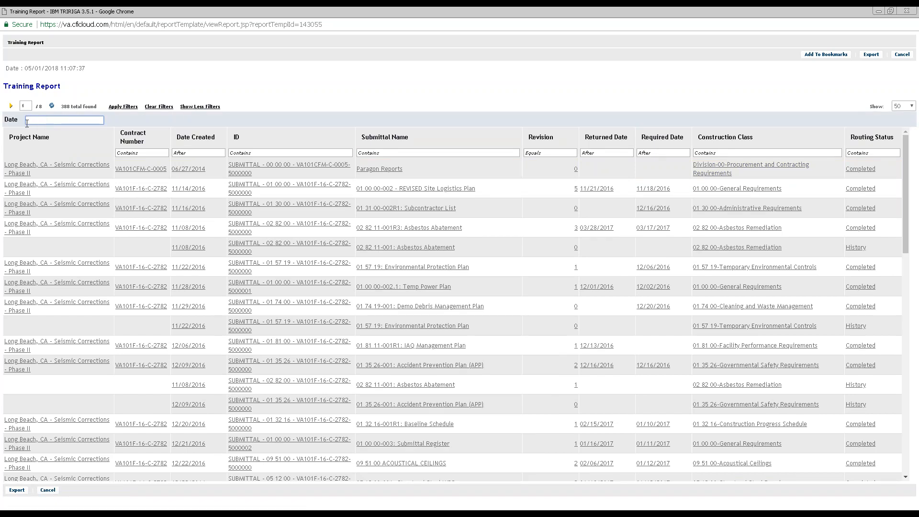
{"action": "left_click_drag", "start_coordinate": [17, 120], "coordinate": [3, 120]}
{"action": "left_click", "coordinate": [206, 152]}
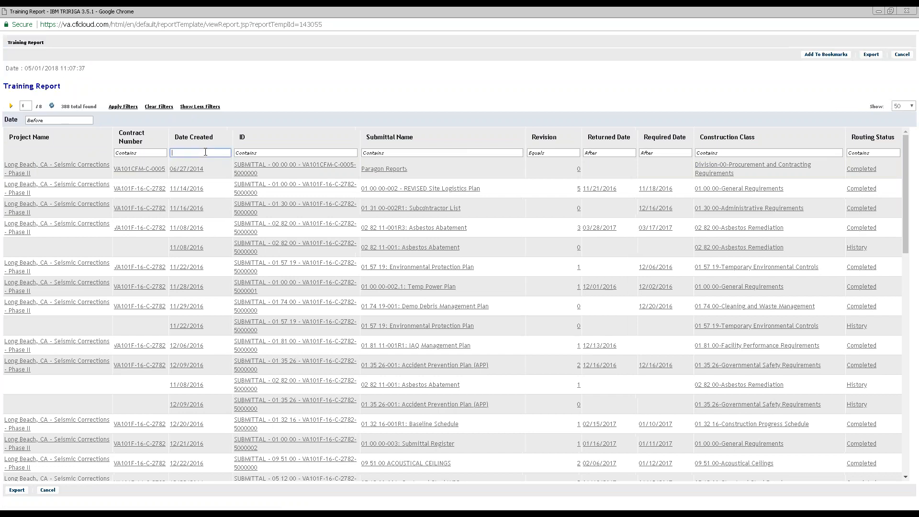
{"action": "left_click", "coordinate": [907, 12]}
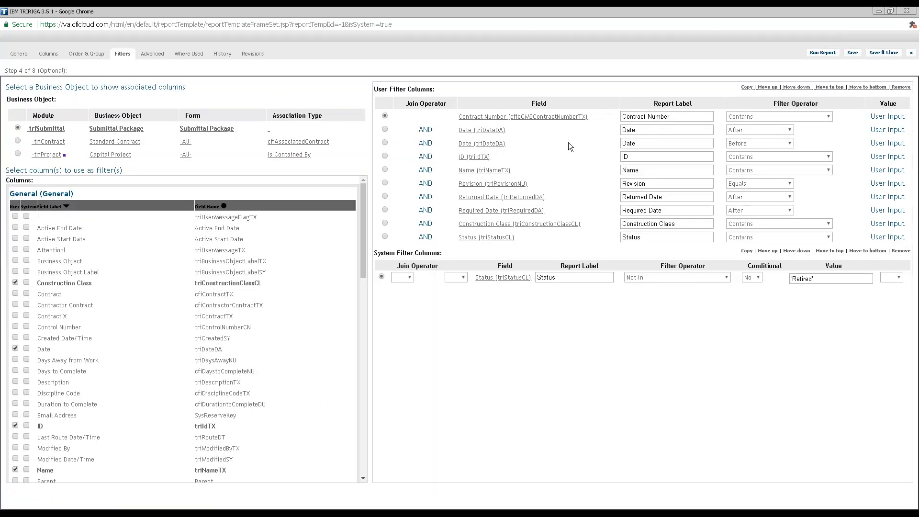
- Relabel both the After and Before Date user filters as "Date Created" and save the report
{"action": "left_click", "coordinate": [672, 144]}
{"action": "type", "text": "Created"}
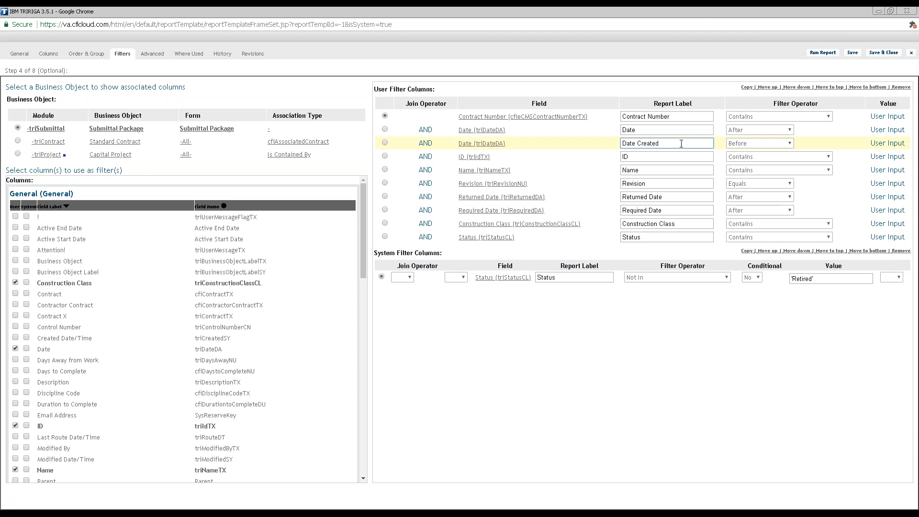
{"action": "left_click", "coordinate": [635, 129]}
{"action": "type", "text": "Created"}
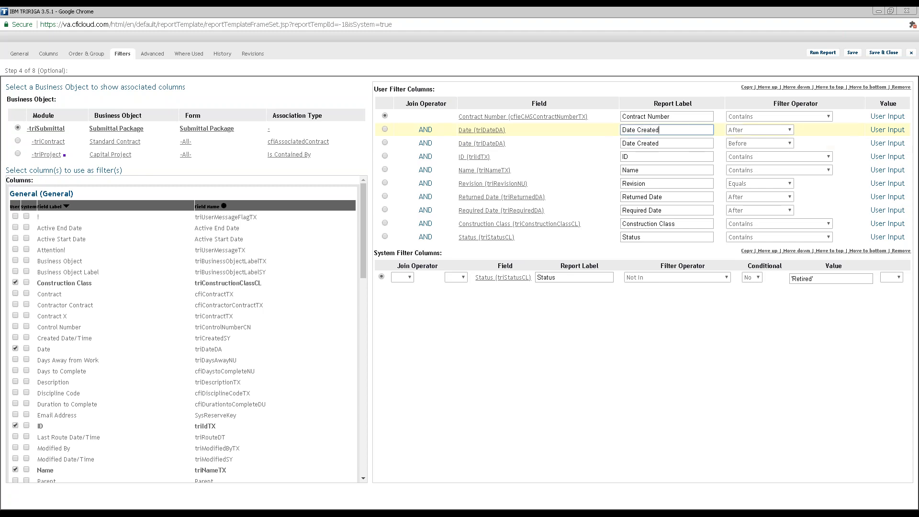
{"action": "left_click", "coordinate": [852, 52]}
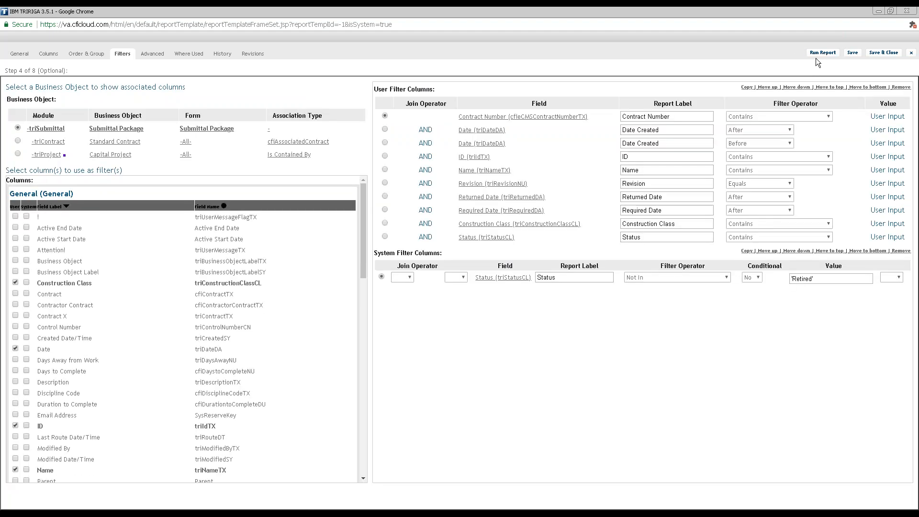
- Run the report and expand its additional filters to check the Date Created filter labels
{"action": "left_click", "coordinate": [816, 58]}
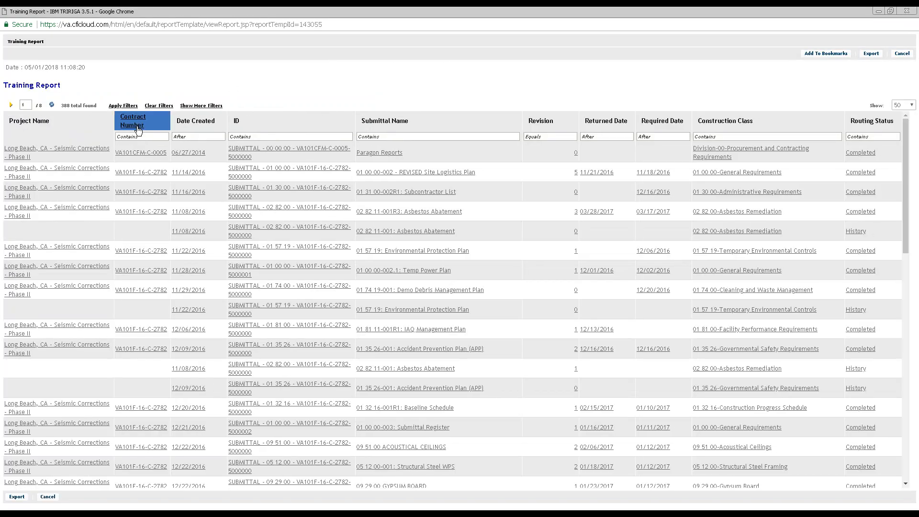
{"action": "left_click", "coordinate": [209, 137]}
{"action": "key", "text": "Tab"}
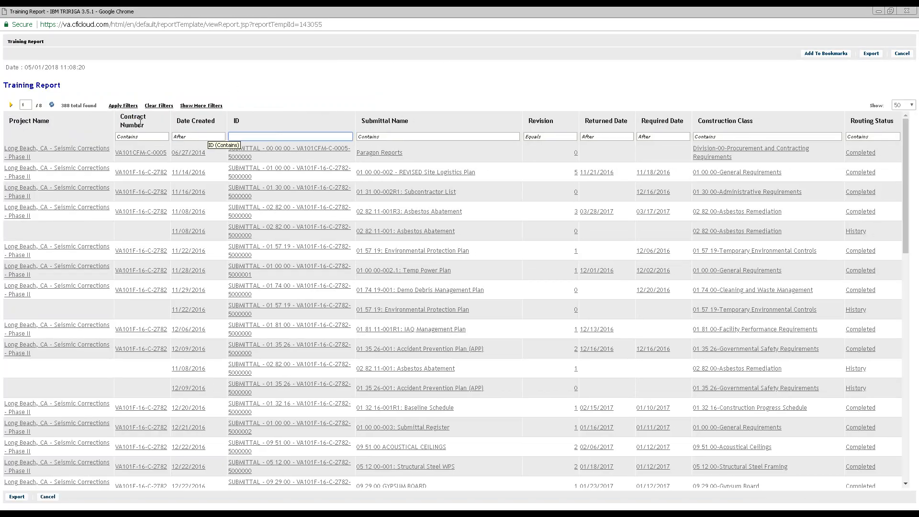
{"action": "left_click", "coordinate": [206, 106]}
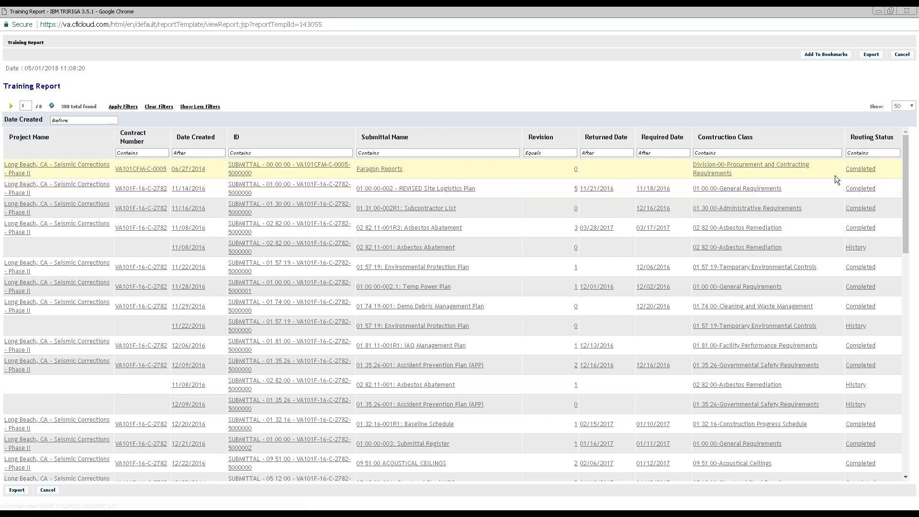
- Try filtering the report output by the routing status "Retired", then close the report
{"action": "left_click", "coordinate": [870, 154]}
{"action": "type", "text": "Retired"}
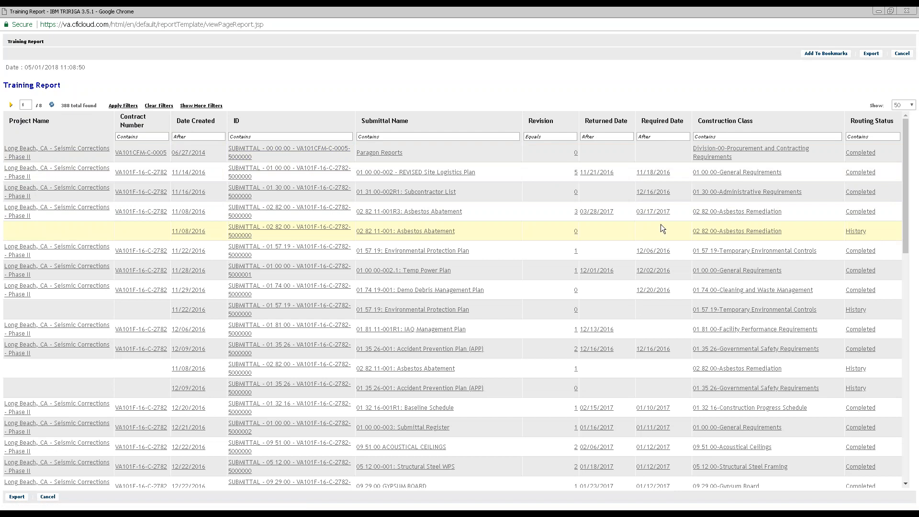
{"action": "left_click", "coordinate": [906, 12]}
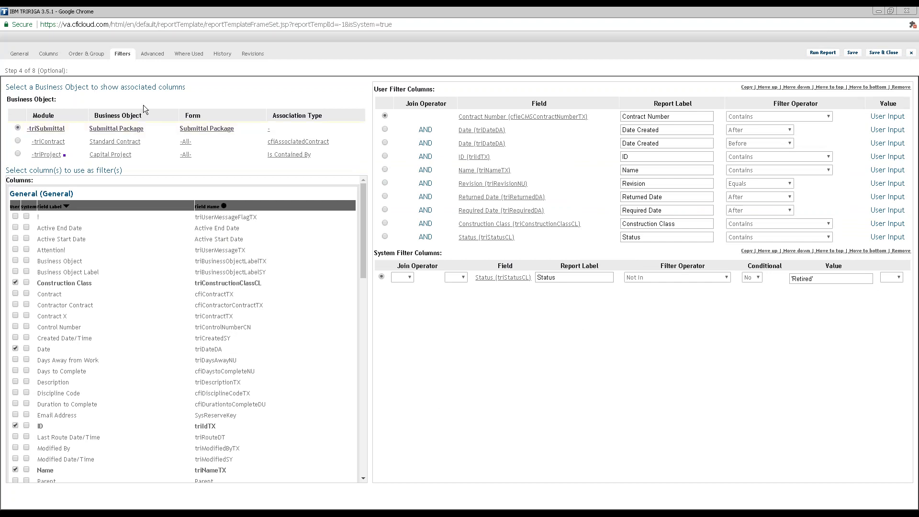
- Set the report's grouping to the ID column
{"action": "left_click", "coordinate": [95, 59]}
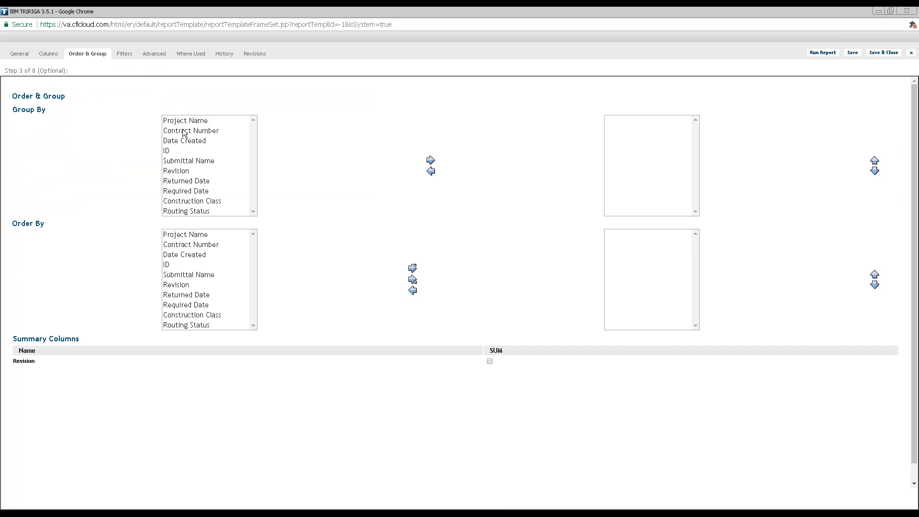
{"action": "left_click", "coordinate": [178, 152]}
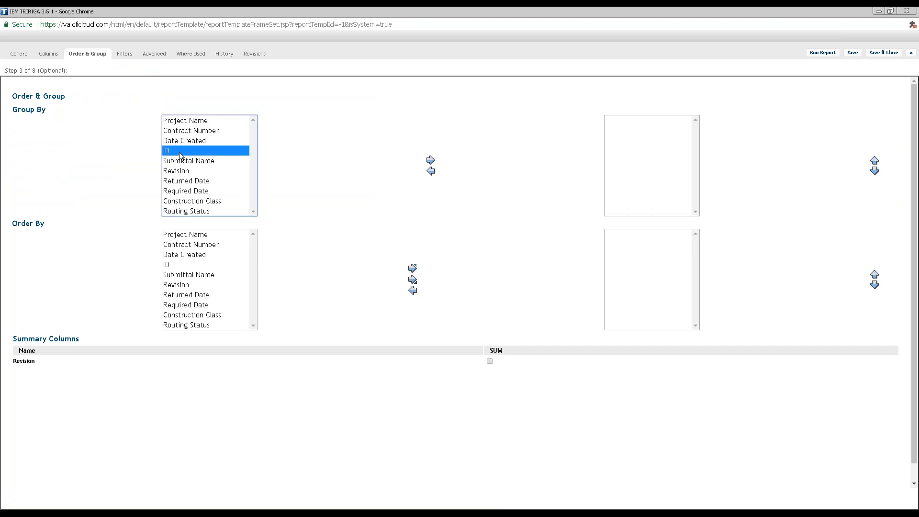
{"action": "left_click", "coordinate": [430, 161]}
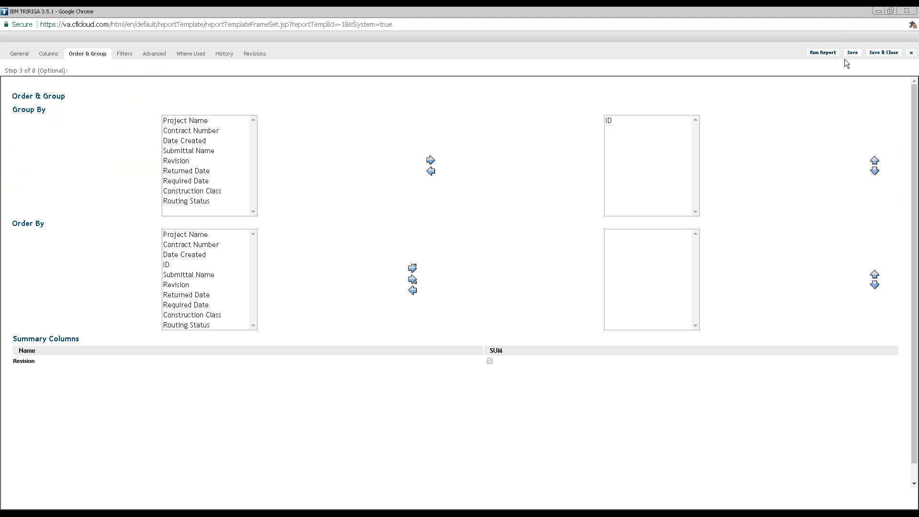
{"action": "left_click", "coordinate": [824, 53]}
- Remove ID from the Group By columns and add it back
{"action": "left_click", "coordinate": [611, 122]}
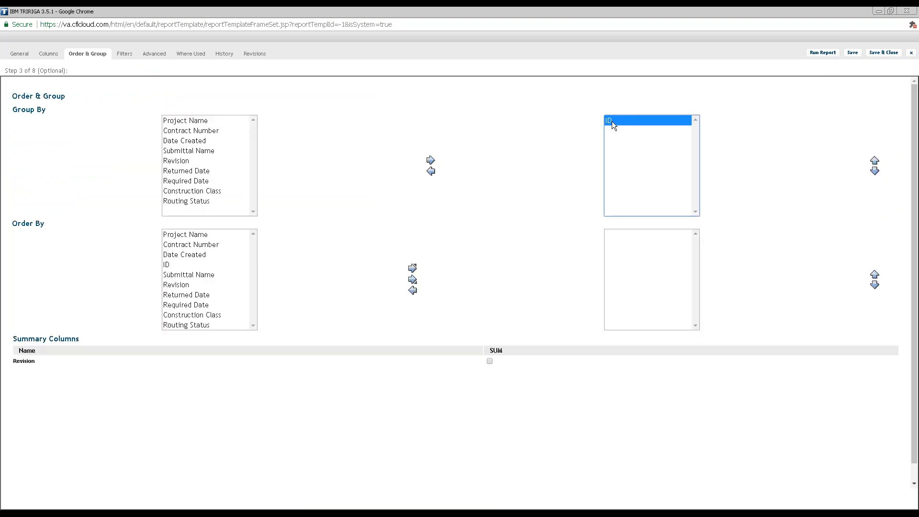
{"action": "left_click", "coordinate": [432, 173]}
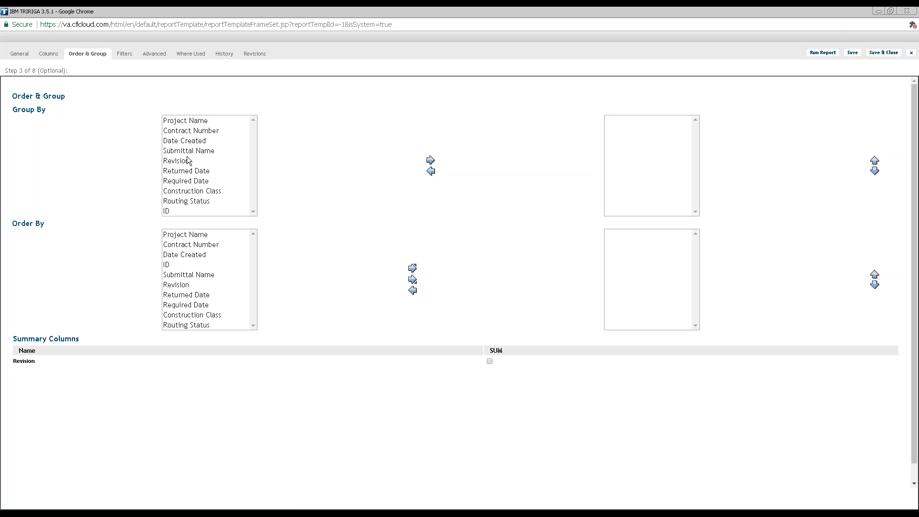
{"action": "left_click", "coordinate": [170, 211]}
{"action": "left_click_drag", "start_coordinate": [170, 210], "coordinate": [191, 122]}
{"action": "left_click", "coordinate": [171, 211]}
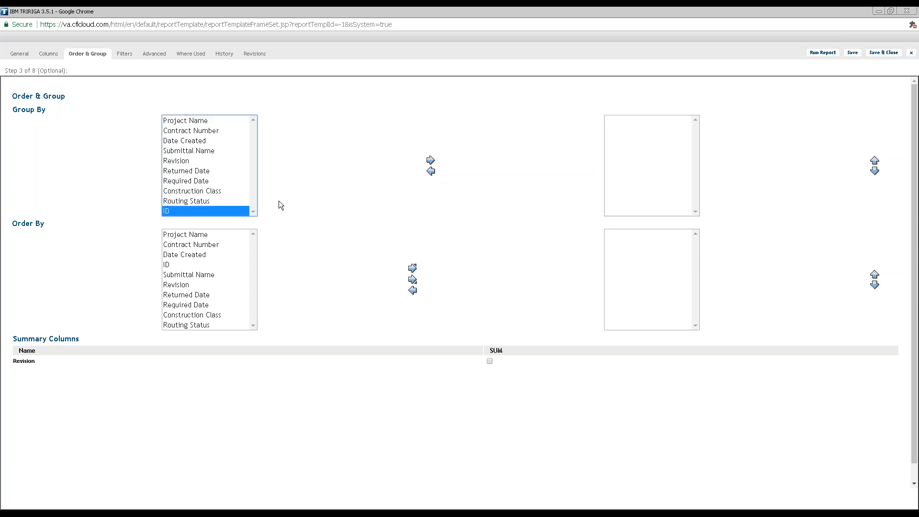
{"action": "left_click", "coordinate": [432, 162]}
{"action": "left_click", "coordinate": [628, 123]}
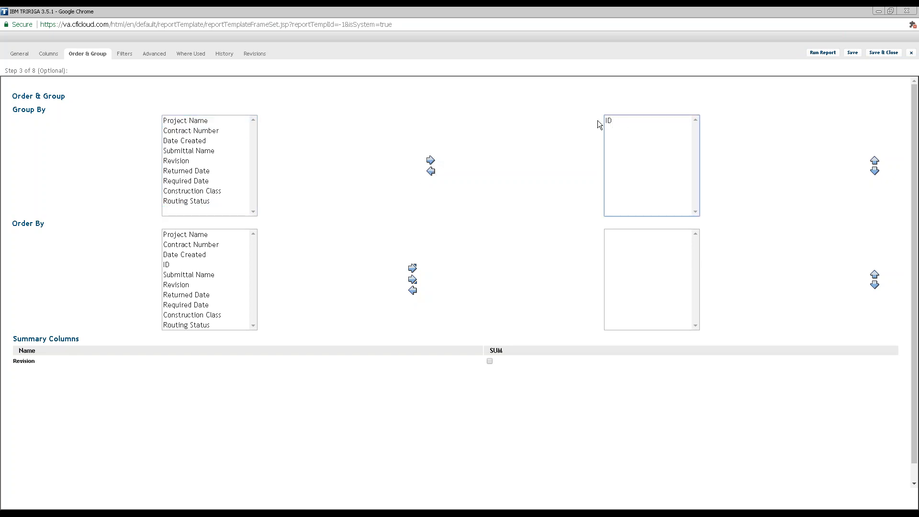
- Try adding Revision as a second Group By column beneath ID, then remove it again
{"action": "left_click", "coordinate": [176, 162]}
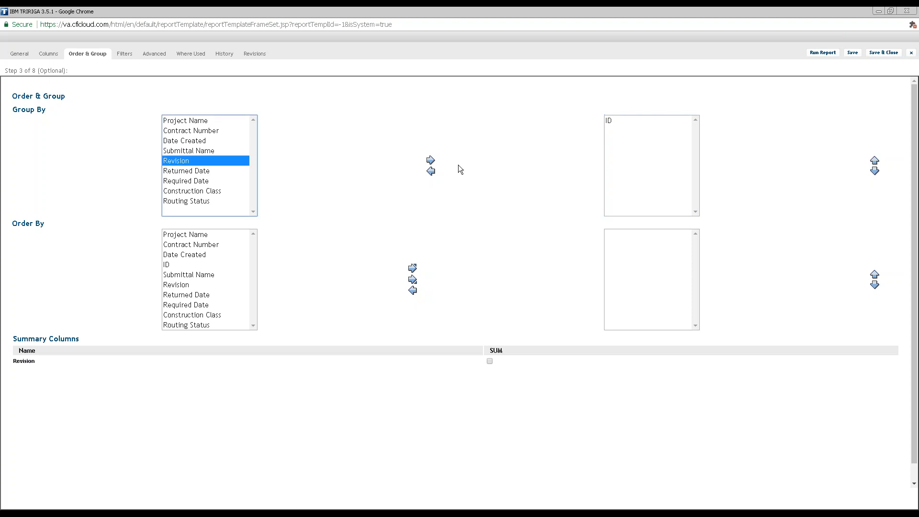
{"action": "left_click", "coordinate": [431, 160]}
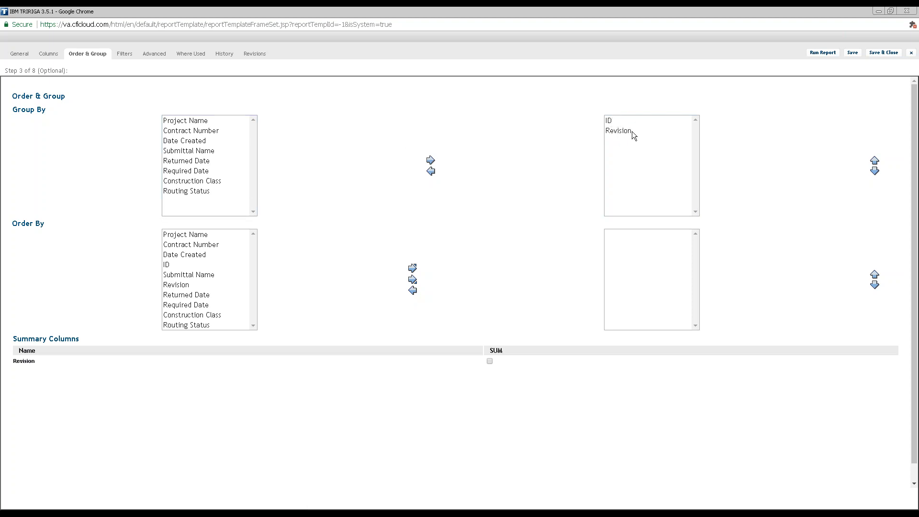
{"action": "left_click", "coordinate": [628, 130]}
{"action": "left_click", "coordinate": [435, 170]}
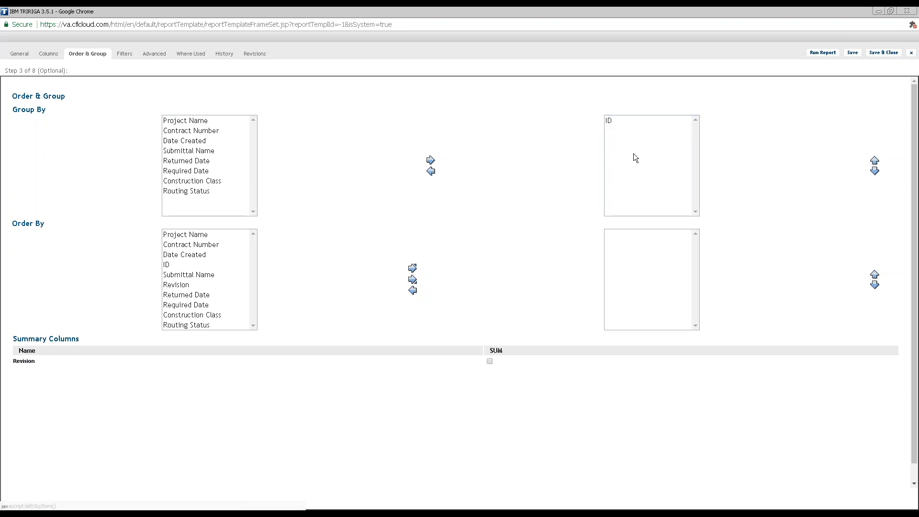
- Save the report with its ID grouping and run it
{"action": "left_click", "coordinate": [871, 54]}
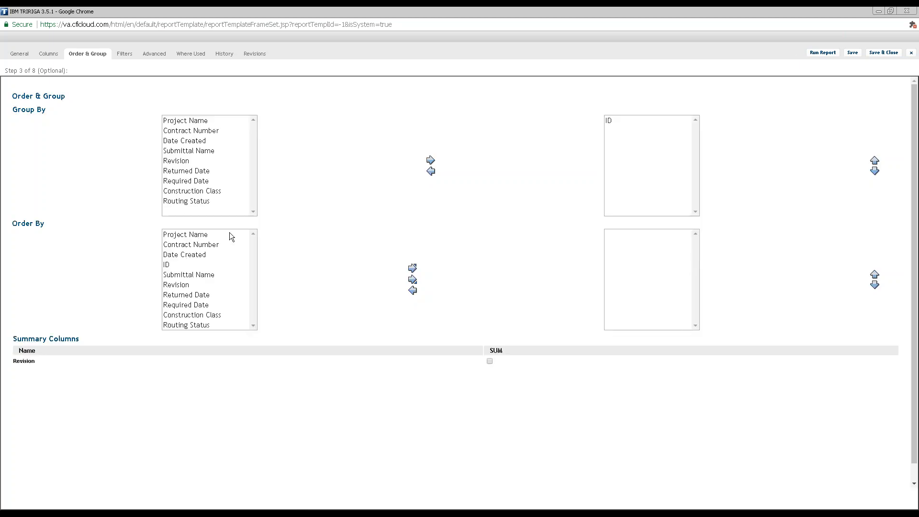
{"action": "left_click", "coordinate": [827, 53]}
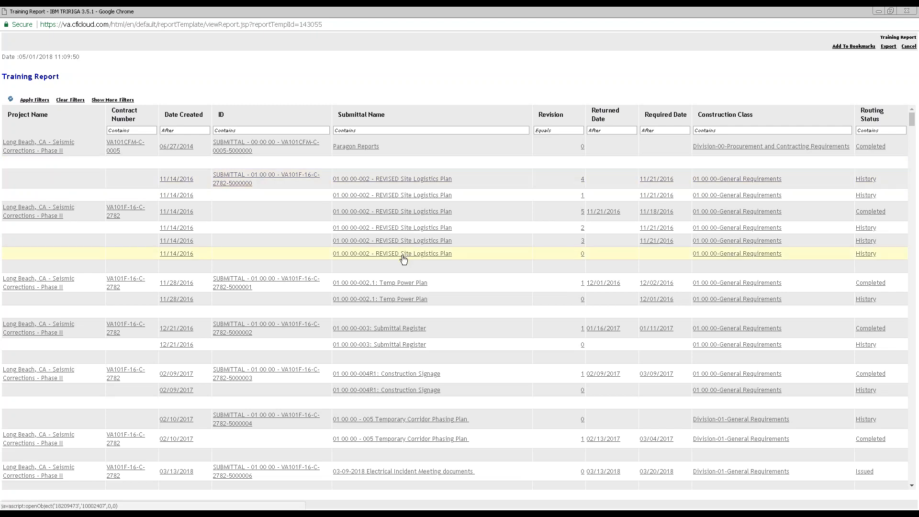
- Examine how submittals and their revisions are grouped by ID in the report output, then close it
{"action": "mouse_move", "coordinate": [912, 120]}
{"action": "left_mouse_down"}
{"action": "mouse_move", "coordinate": [908, 356]}
{"action": "mouse_move", "coordinate": [893, 495]}
{"action": "mouse_move", "coordinate": [889, 235]}
{"action": "mouse_move", "coordinate": [905, 103]}
{"action": "left_mouse_up"}
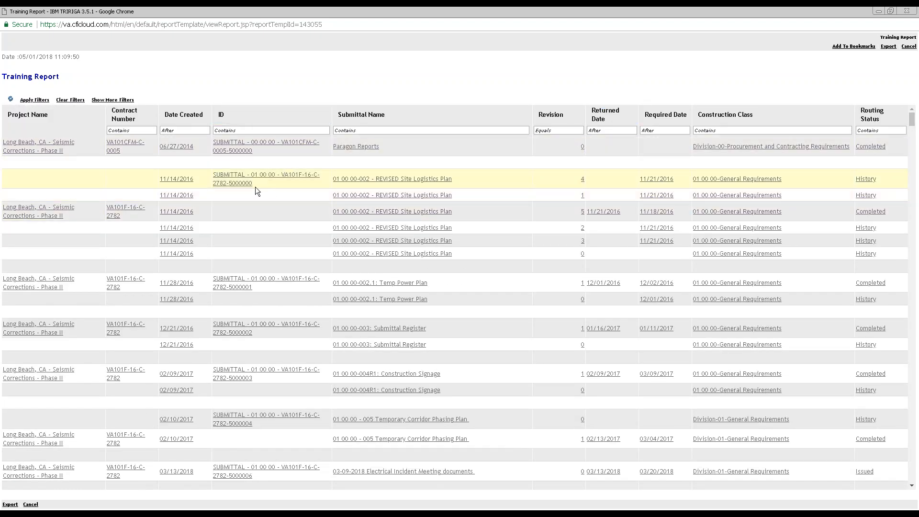
{"action": "left_click_drag", "start_coordinate": [254, 182], "coordinate": [221, 175]}
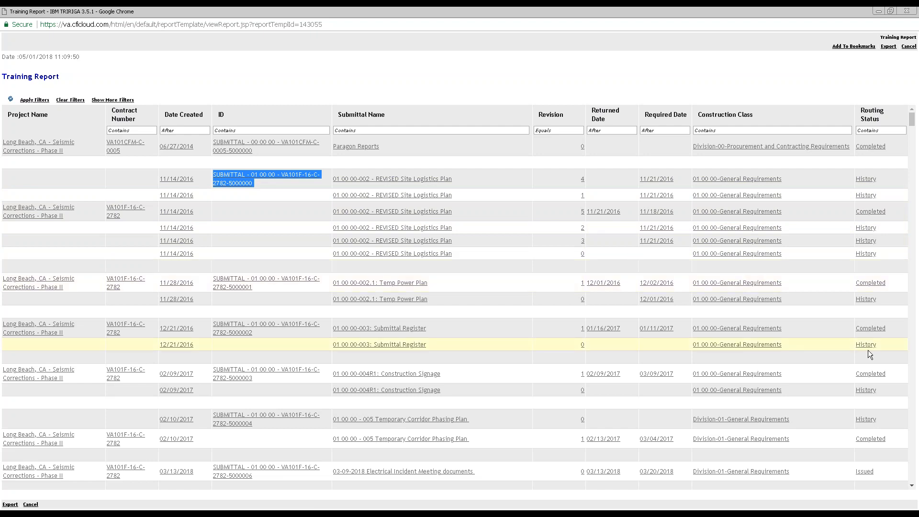
{"action": "scroll", "coordinate": [866, 383], "scroll_direction": "down", "scroll_amount": 1}
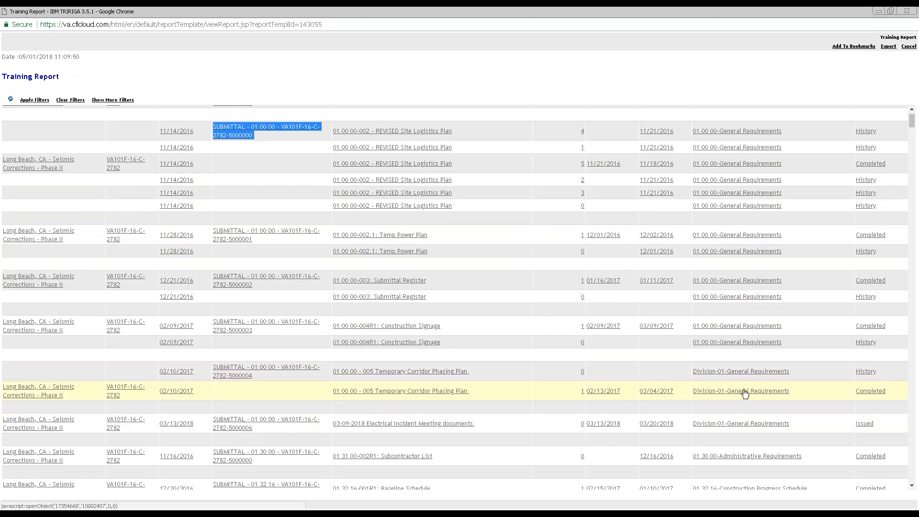
{"action": "scroll", "coordinate": [745, 393], "scroll_direction": "up", "scroll_amount": 1}
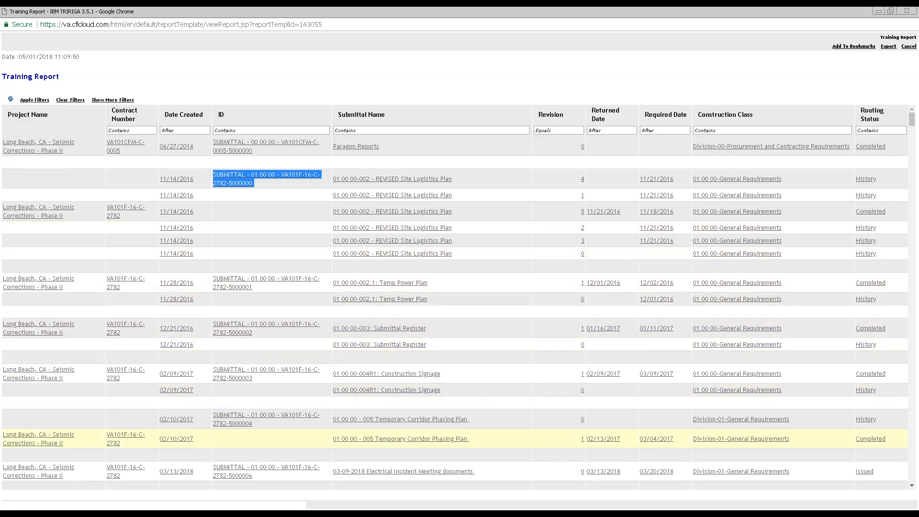
{"action": "scroll", "coordinate": [812, 402], "scroll_direction": "down", "scroll_amount": 1}
{"action": "left_click_drag", "start_coordinate": [890, 424], "coordinate": [9, 110]}
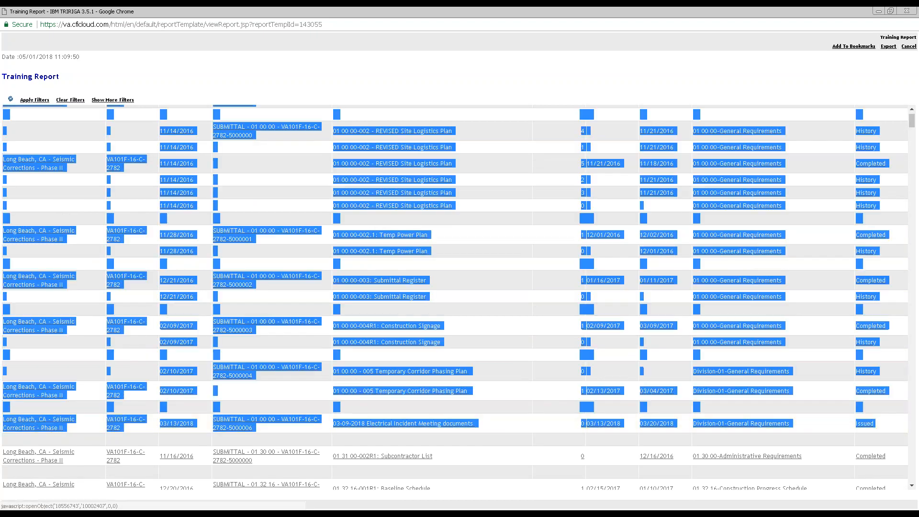
{"action": "left_click", "coordinate": [176, 83]}
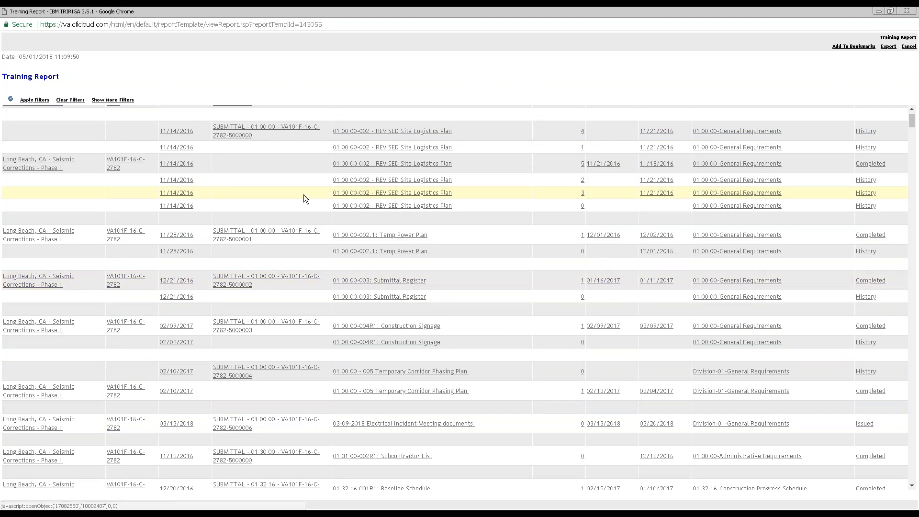
{"action": "left_click", "coordinate": [907, 11]}
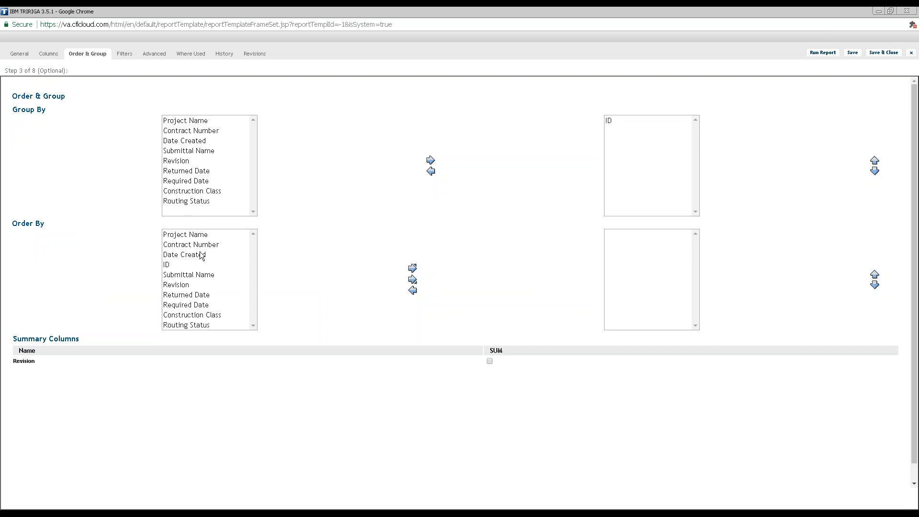
- Try ordering the report by ID in ascending order, then remove ID from the Order By columns
{"action": "left_click", "coordinate": [205, 265]}
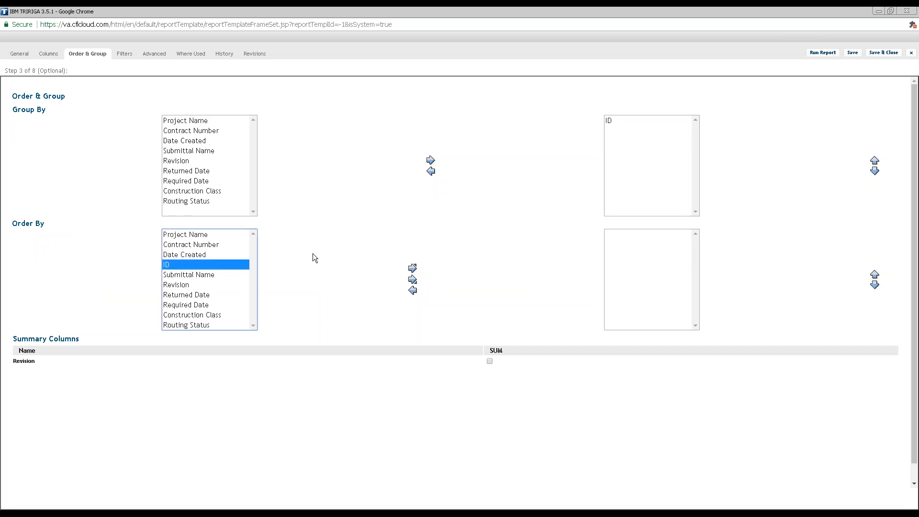
{"action": "left_click", "coordinate": [178, 275]}
{"action": "left_click", "coordinate": [174, 265]}
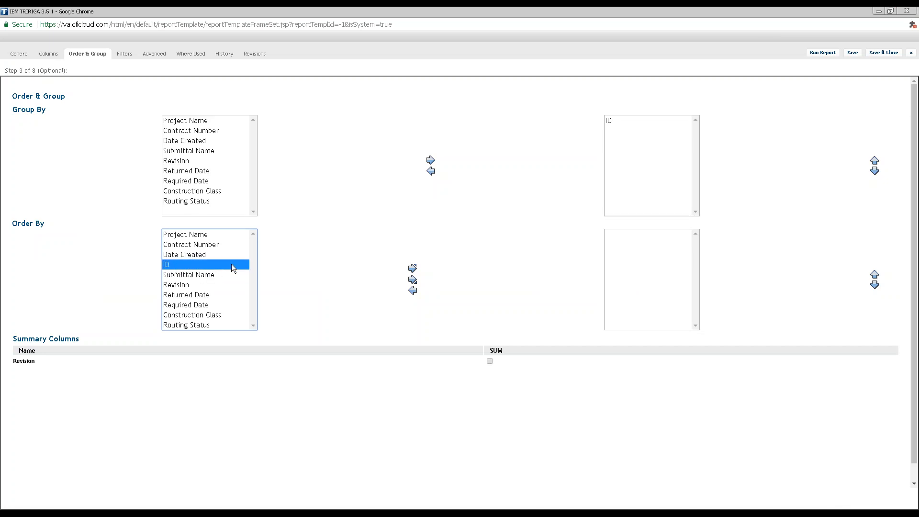
{"action": "left_click", "coordinate": [414, 269]}
{"action": "left_click", "coordinate": [627, 235]}
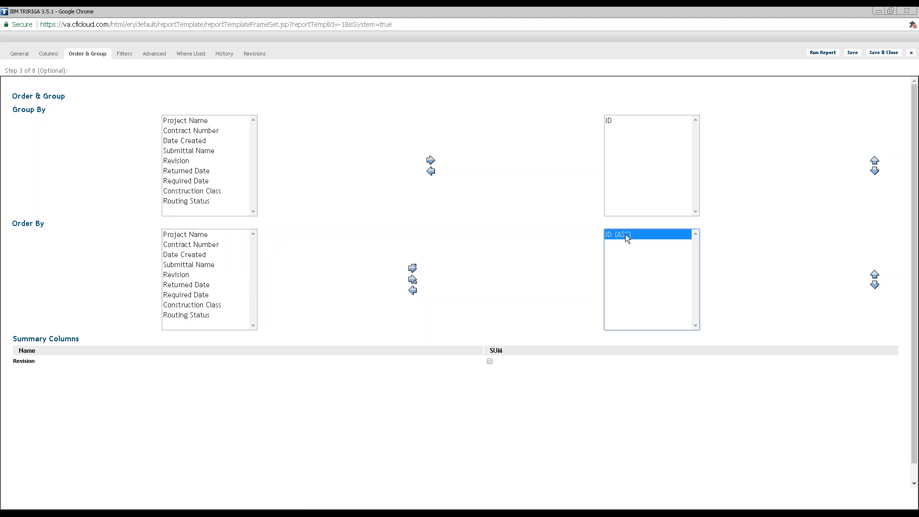
{"action": "left_click", "coordinate": [413, 290]}
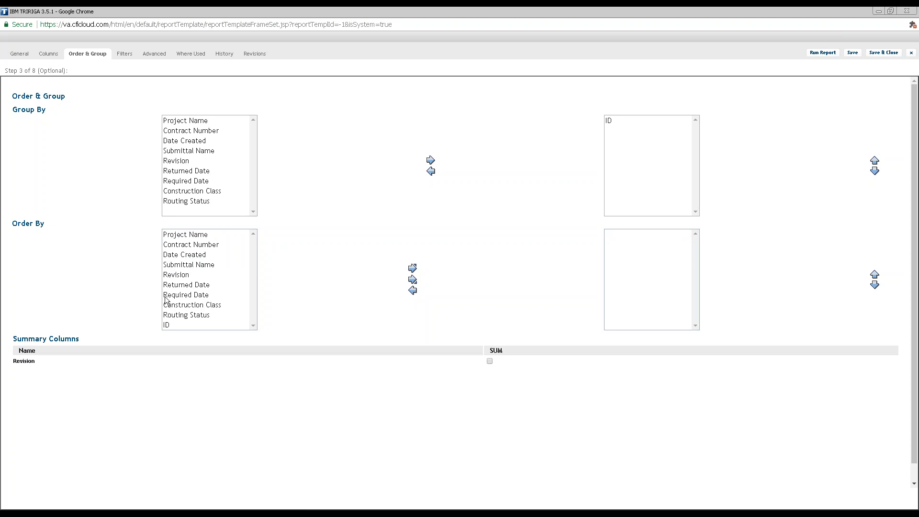
- Order the report by ID in descending order and look over the Revision summary column option
{"action": "left_click", "coordinate": [412, 280]}
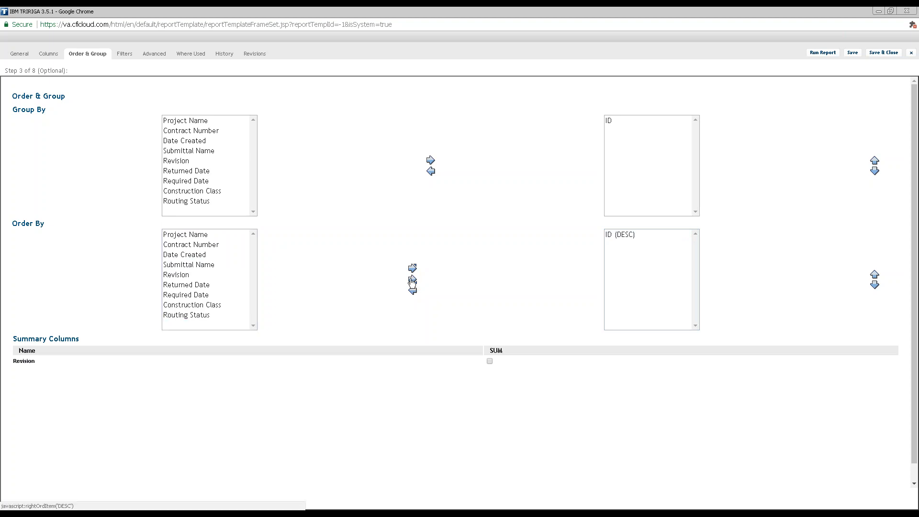
{"action": "left_click", "coordinate": [631, 235]}
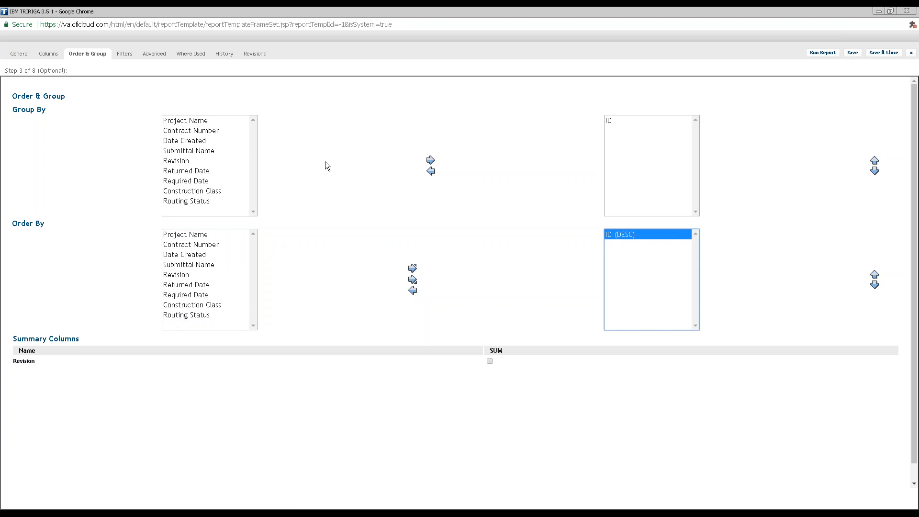
{"action": "left_click", "coordinate": [41, 363]}
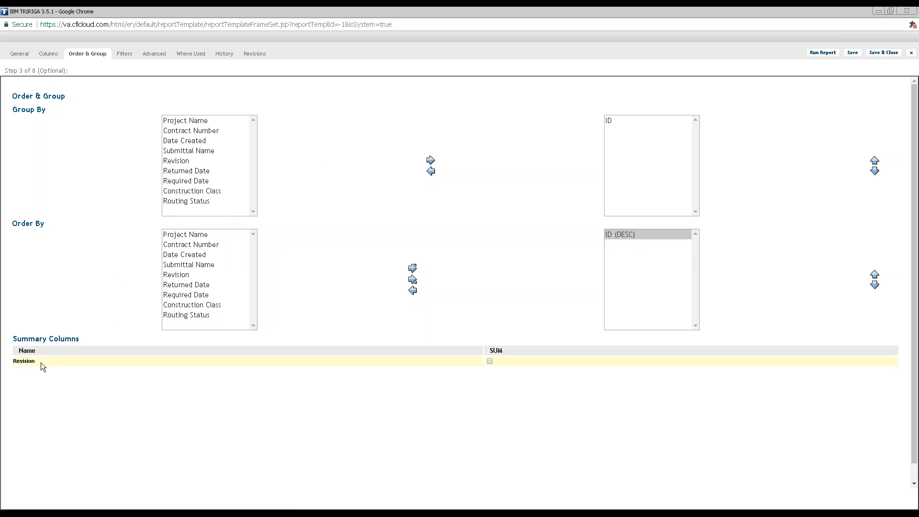
{"action": "key", "text": "ctrl+a"}
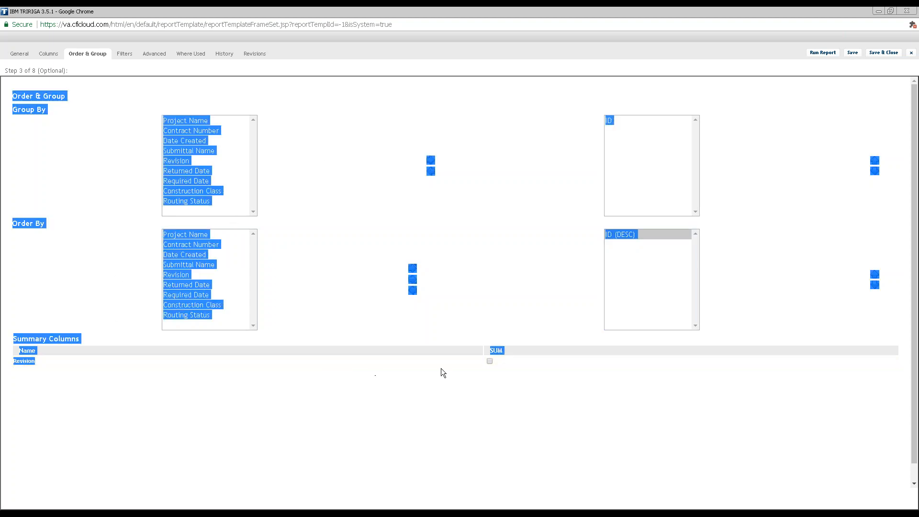
{"action": "left_click", "coordinate": [360, 350]}
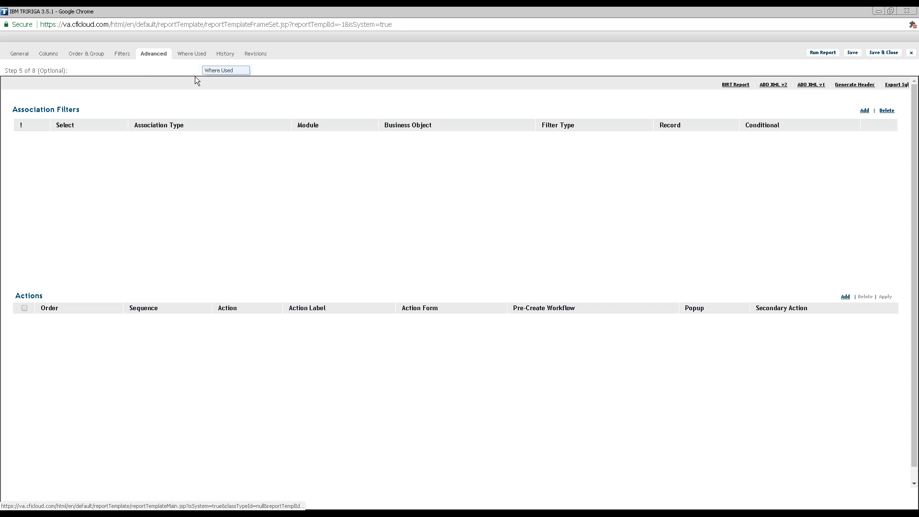
- Check the report's usage, execution history and revision list, and save the report from its general settings
{"action": "left_click", "coordinate": [193, 56]}
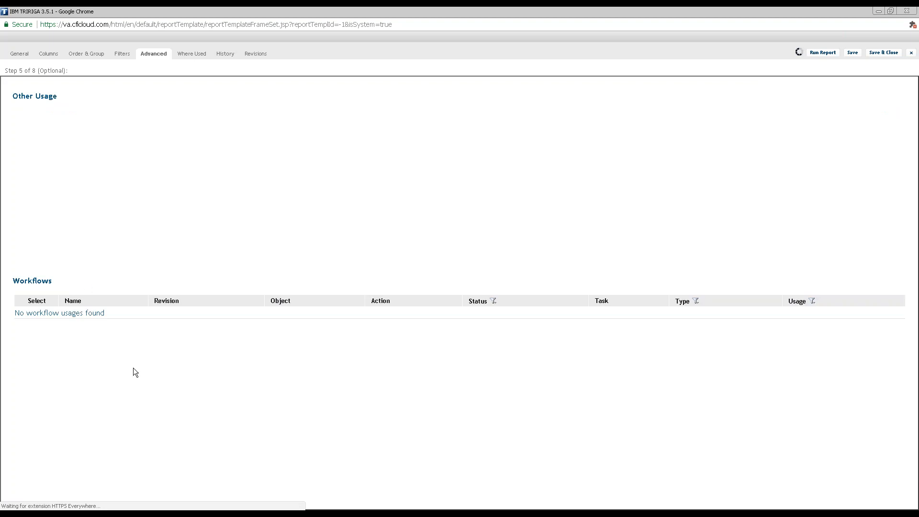
{"action": "left_click_drag", "start_coordinate": [135, 127], "coordinate": [19, 114]}
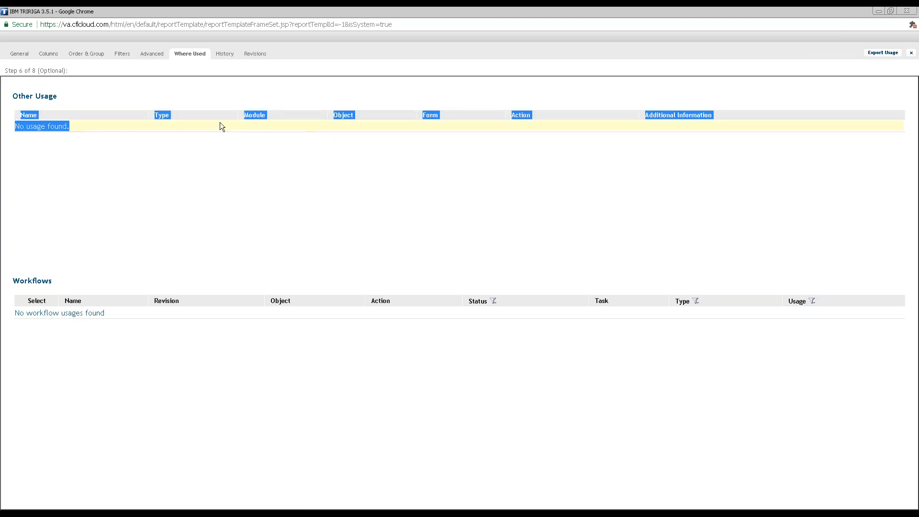
{"action": "left_click", "coordinate": [228, 55]}
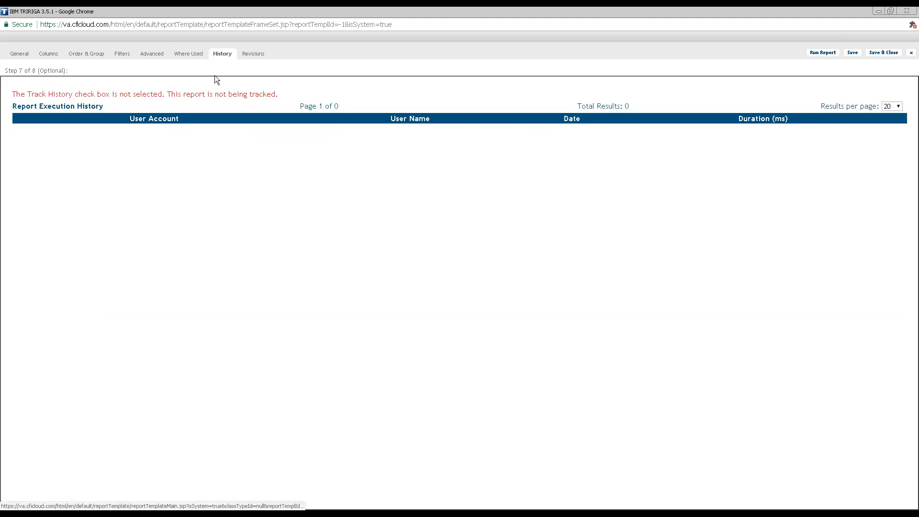
{"action": "left_click_drag", "start_coordinate": [259, 93], "coordinate": [191, 94]}
{"action": "left_click", "coordinate": [253, 54]}
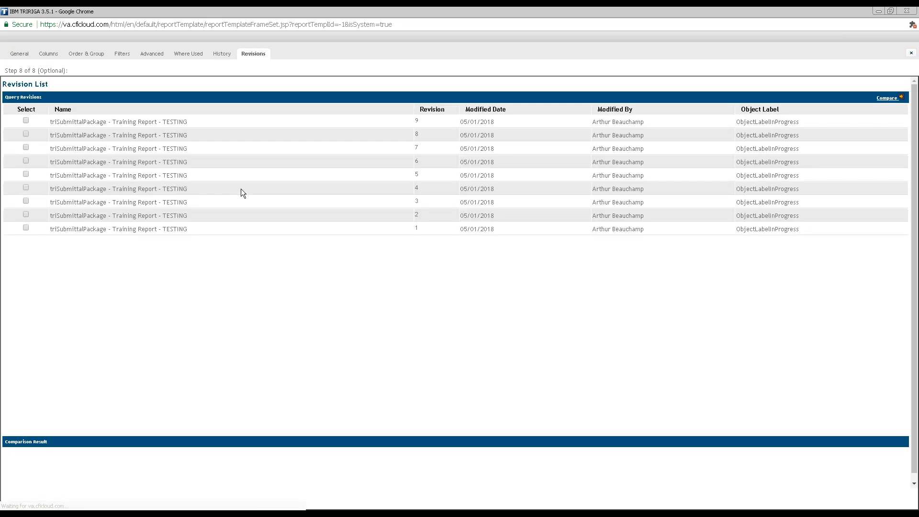
{"action": "left_click", "coordinate": [25, 55]}
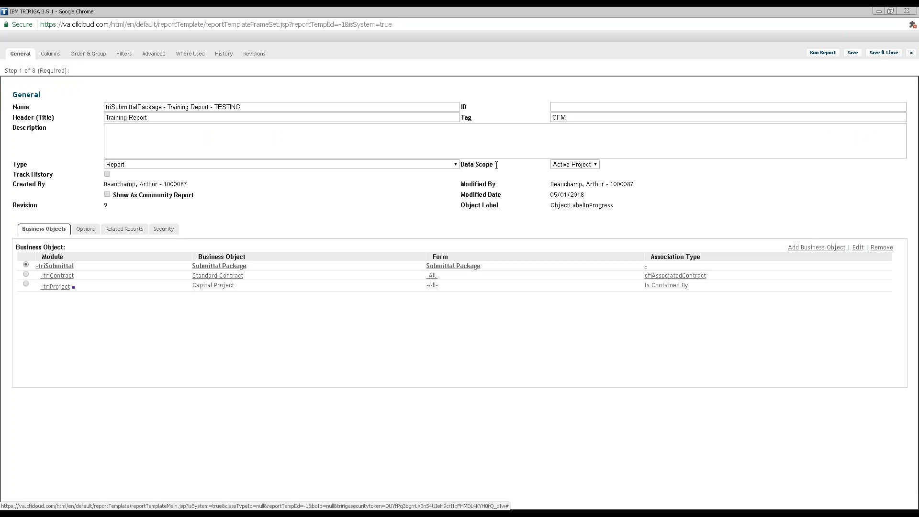
{"action": "left_click", "coordinate": [853, 53]}
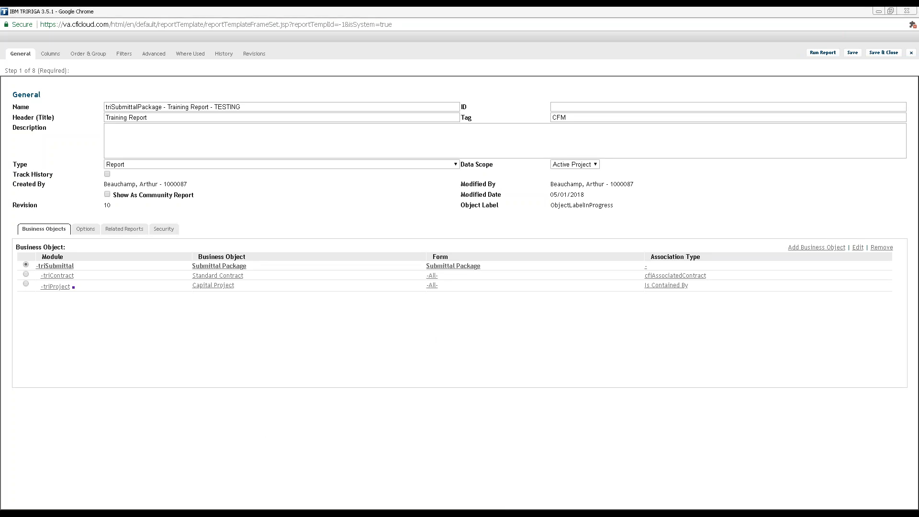
- Switch to the submittal package record and look up its association string to triSubmittalIntermediate under the triIntermediate module
{"action": "left_click", "coordinate": [32, 490]}
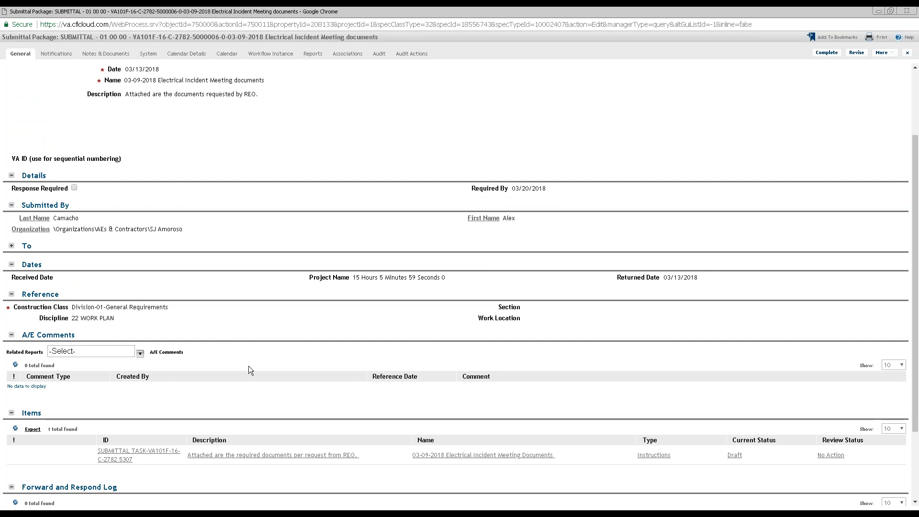
{"action": "left_click", "coordinate": [358, 53]}
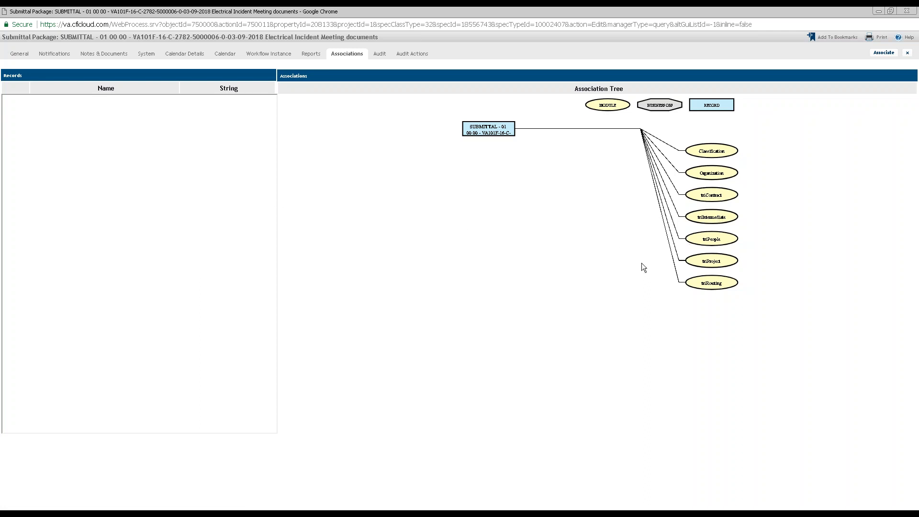
{"action": "key", "text": "ctrl+plus"}
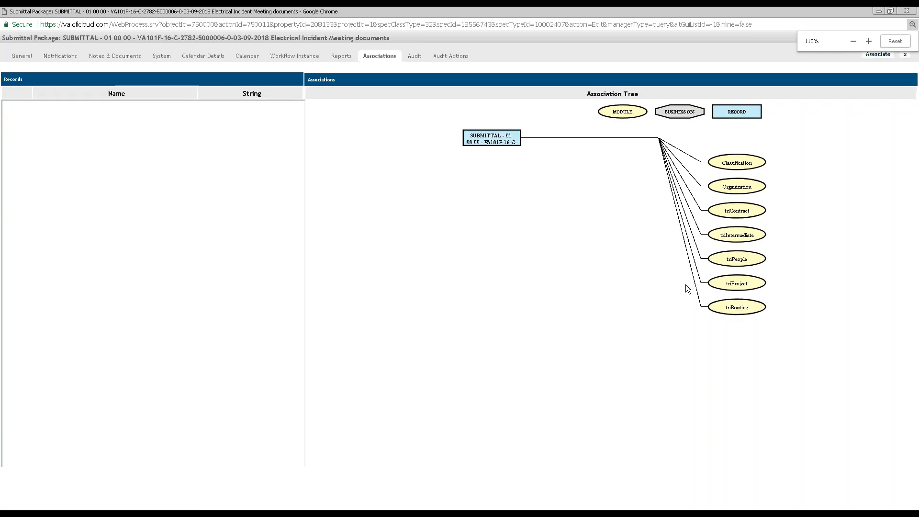
{"action": "key", "text": "ctrl+plus"}
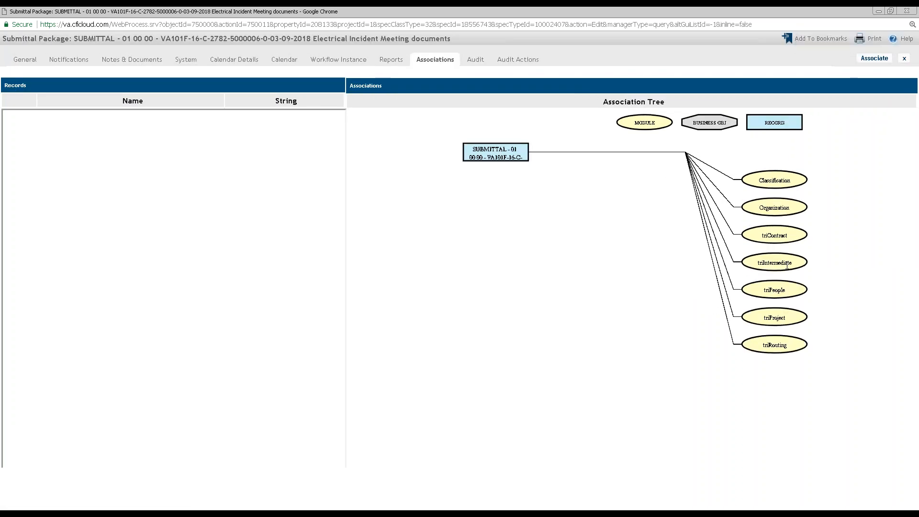
{"action": "left_click", "coordinate": [787, 266]}
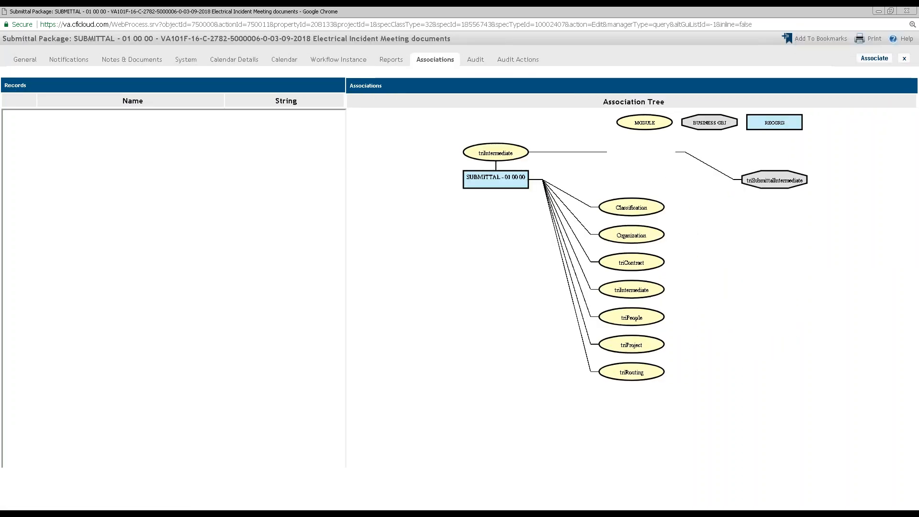
{"action": "left_click", "coordinate": [783, 180]}
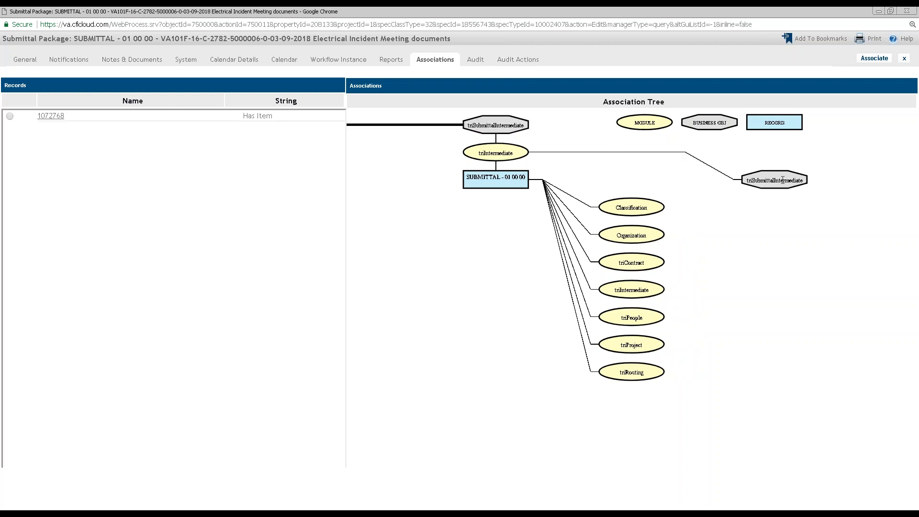
{"action": "left_click_drag", "start_coordinate": [288, 113], "coordinate": [239, 115]}
- Open the submittal task entry in the package's Items section and examine its Submittal Intermediate record
{"action": "left_click", "coordinate": [26, 58]}
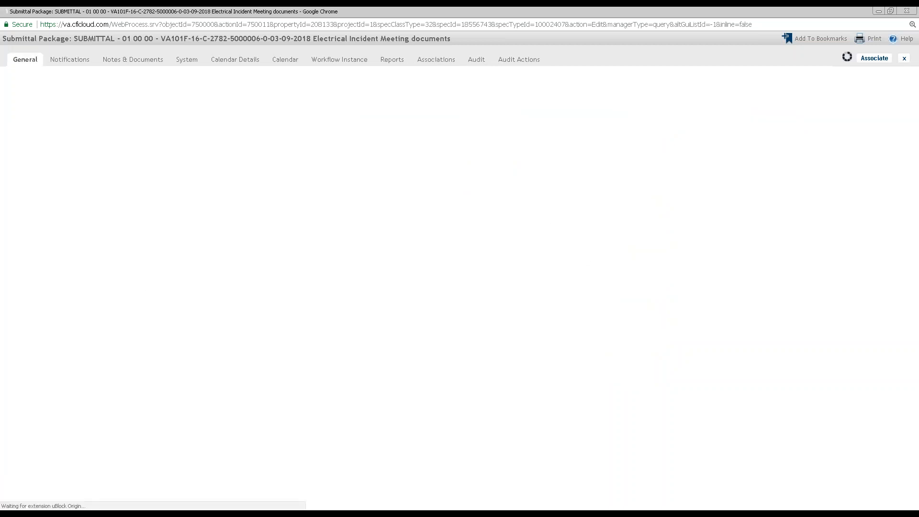
{"action": "scroll", "coordinate": [146, 301], "scroll_direction": "down", "scroll_amount": 3}
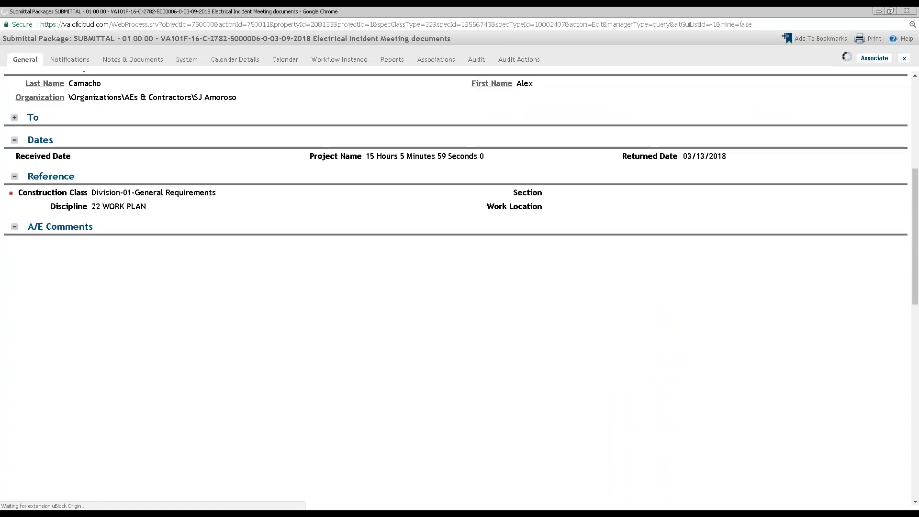
{"action": "scroll", "coordinate": [167, 304], "scroll_direction": "down", "scroll_amount": 1}
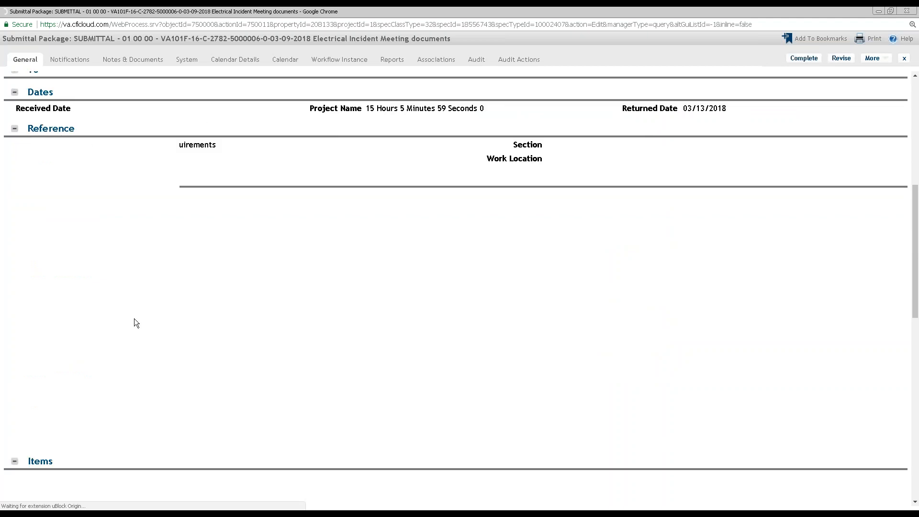
{"action": "scroll", "coordinate": [124, 335], "scroll_direction": "down", "scroll_amount": 1}
{"action": "left_click", "coordinate": [132, 331]}
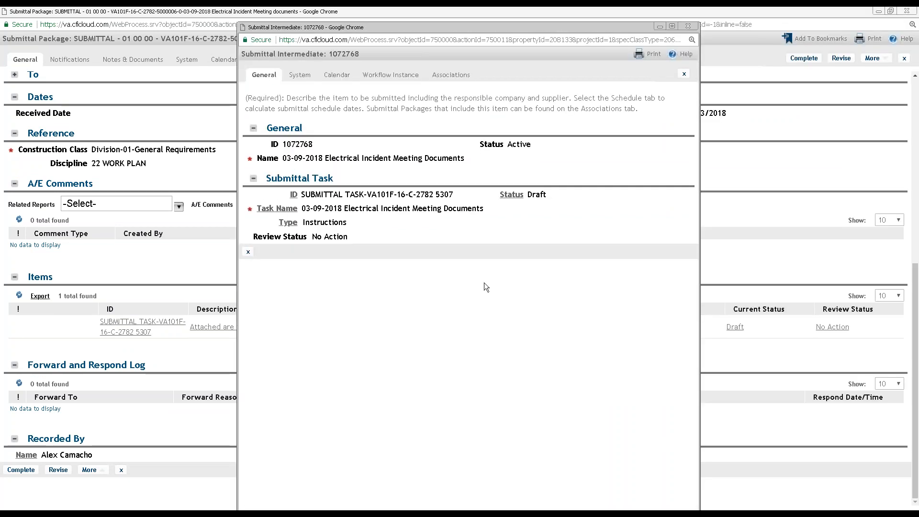
{"action": "left_click_drag", "start_coordinate": [485, 282], "coordinate": [406, 253]}
{"action": "left_click", "coordinate": [381, 348]}
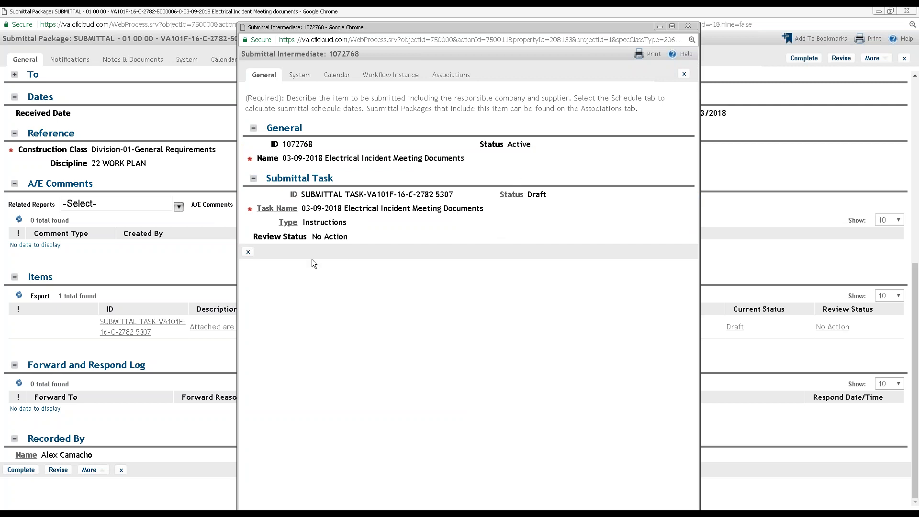
- Look up the intermediate record's association to triSubmittalTask under the triTask module
{"action": "left_click", "coordinate": [448, 76]}
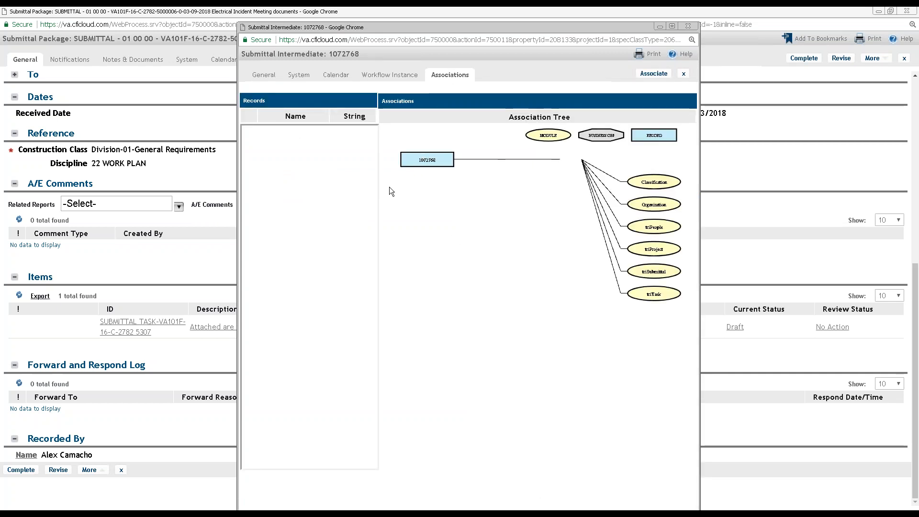
{"action": "left_click", "coordinate": [663, 294]}
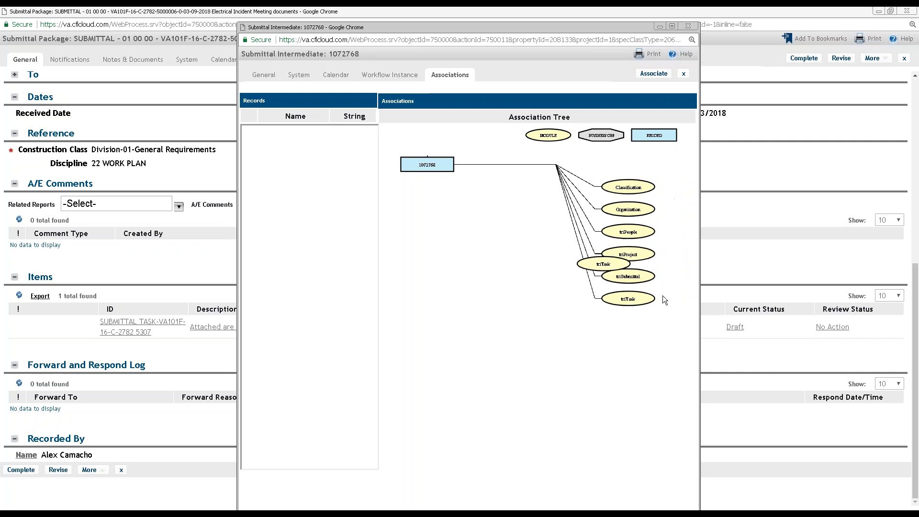
{"action": "left_click", "coordinate": [667, 188]}
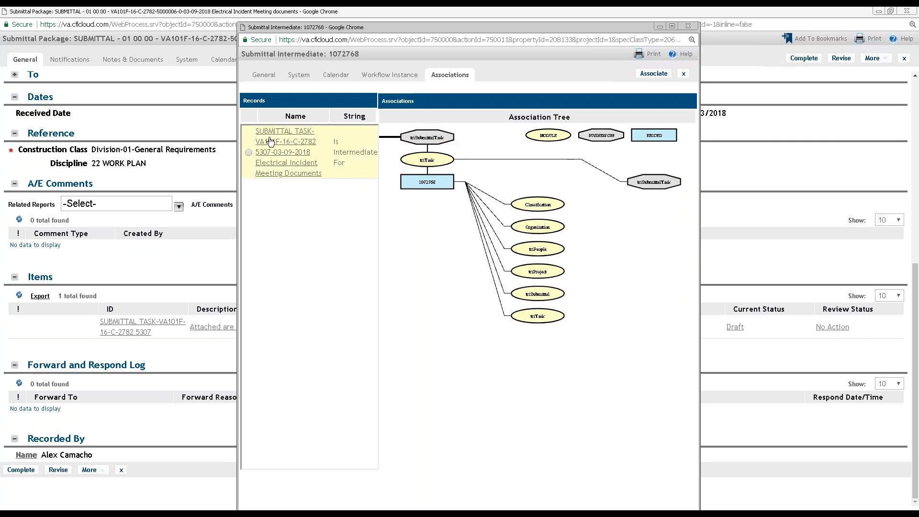
{"action": "mouse_move", "coordinate": [345, 164]}
{"action": "left_mouse_down"}
{"action": "mouse_move", "coordinate": [335, 140]}
{"action": "mouse_move", "coordinate": [375, 179]}
{"action": "mouse_move", "coordinate": [335, 147]}
{"action": "mouse_move", "coordinate": [345, 164]}
{"action": "left_mouse_up"}
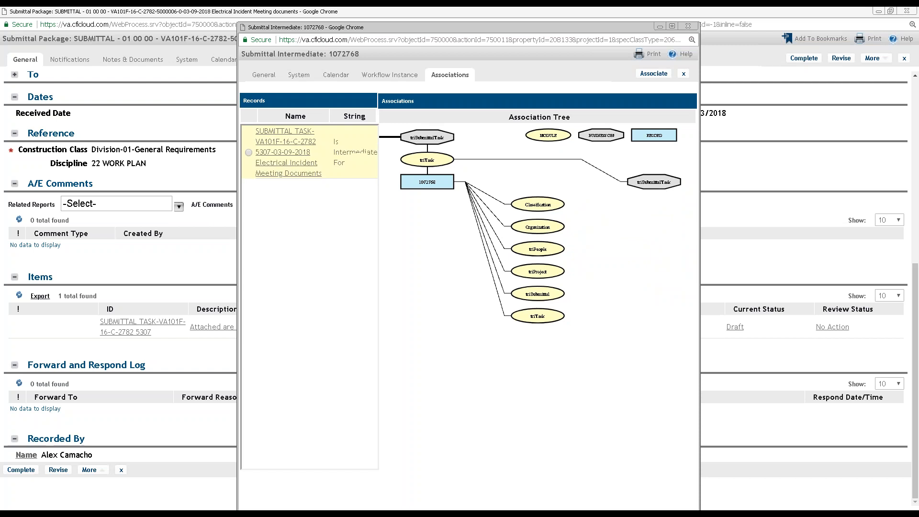
{"action": "left_click", "coordinate": [642, 184]}
{"action": "left_click", "coordinate": [642, 184]}
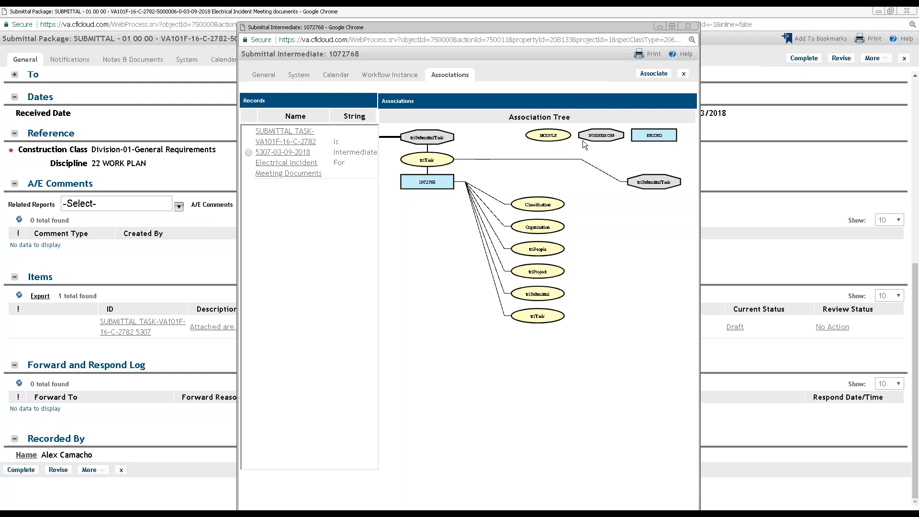
- Highlight the "Is Intermediate For" association string of the submittal task record for reading
{"action": "key", "text": "ctrl+plus"}
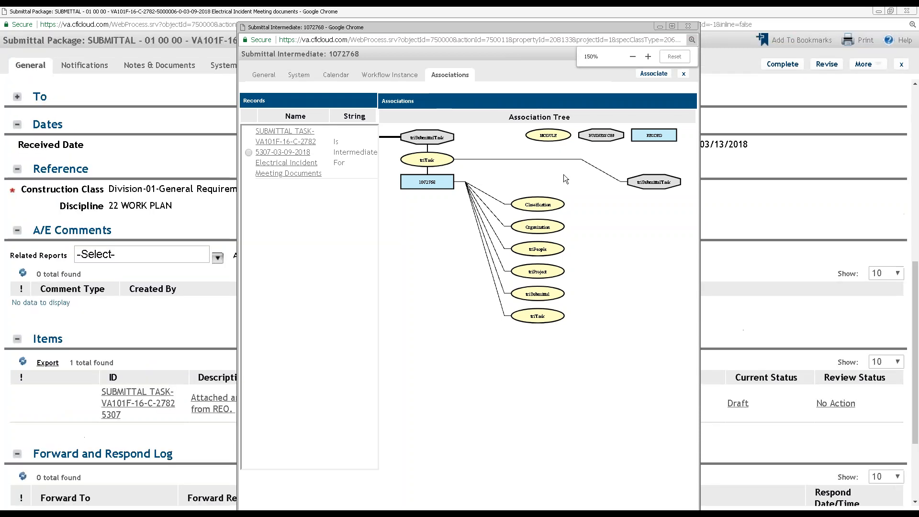
{"action": "left_click_drag", "start_coordinate": [564, 189], "coordinate": [550, 202]}
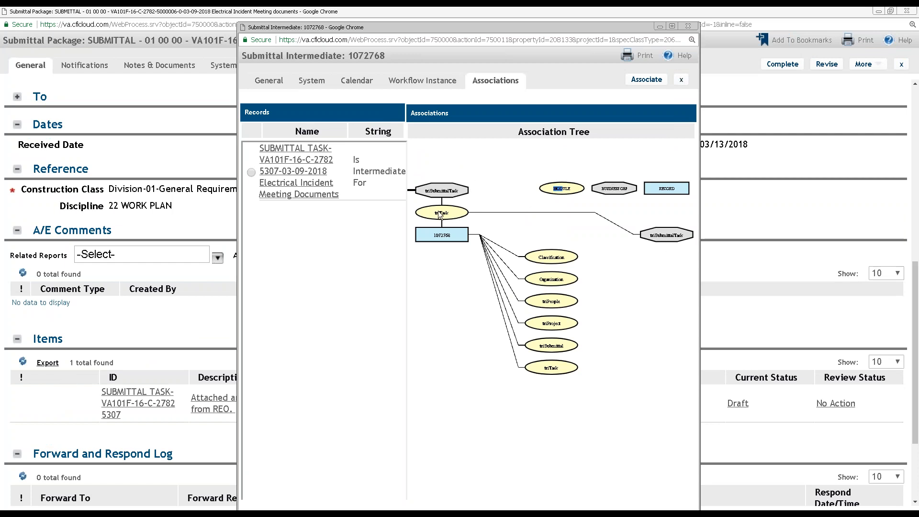
{"action": "left_click_drag", "start_coordinate": [370, 184], "coordinate": [351, 162]}
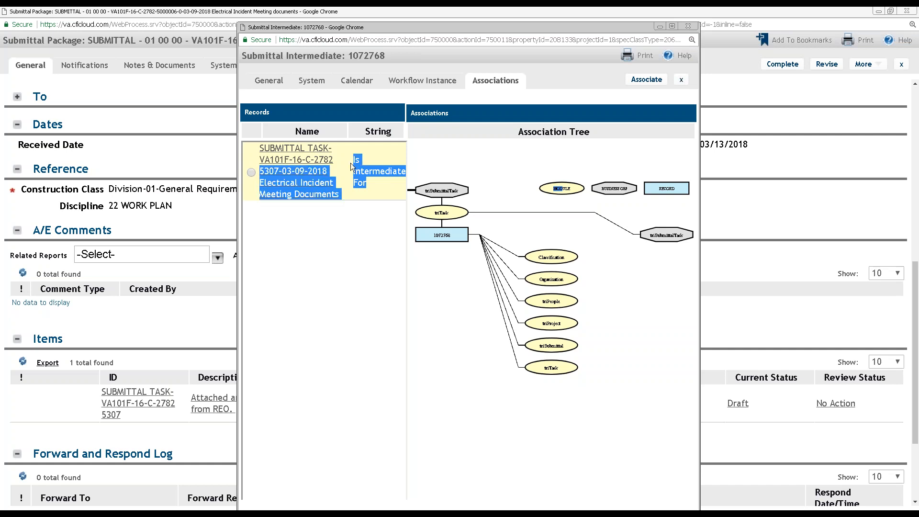
{"action": "left_click", "coordinate": [369, 182]}
{"action": "left_click_drag", "start_coordinate": [368, 186], "coordinate": [354, 159]}
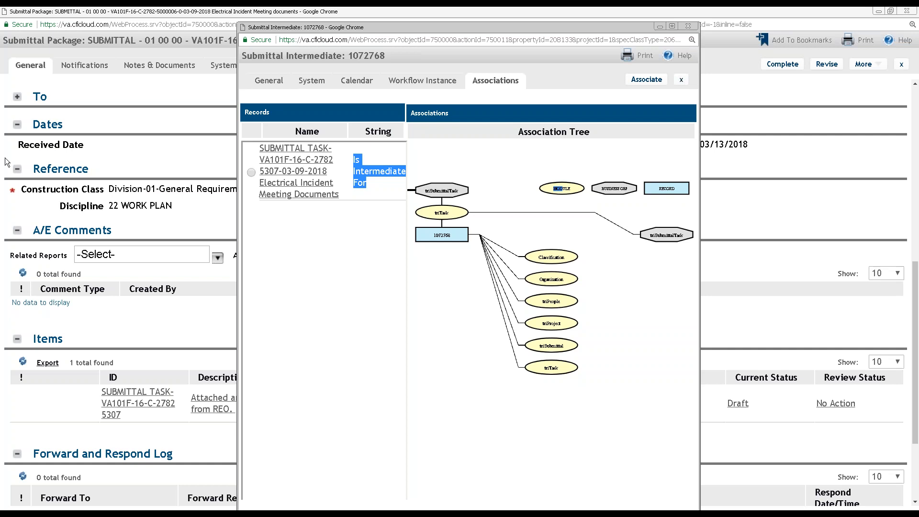
- Open the linked submittal task from the intermediate record's general details, and dismiss the task and intermediate record windows
{"action": "left_click", "coordinate": [270, 82]}
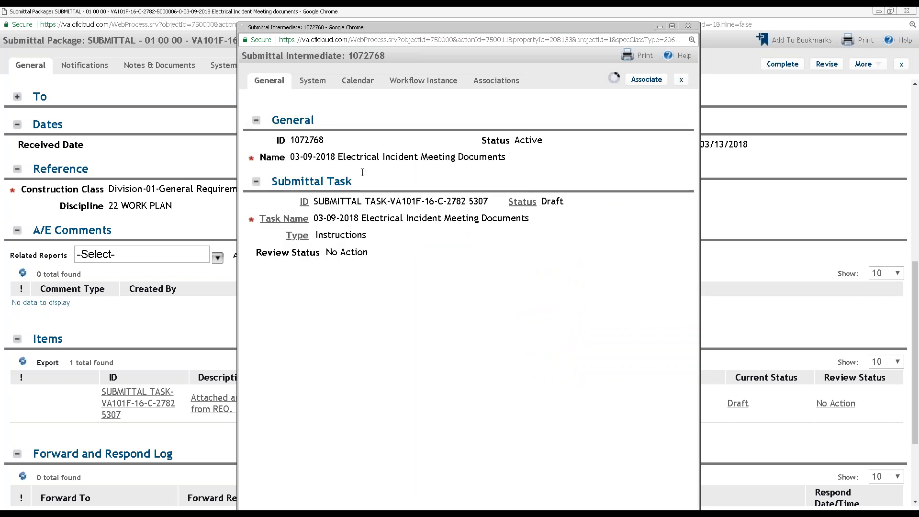
{"action": "left_click", "coordinate": [294, 253]}
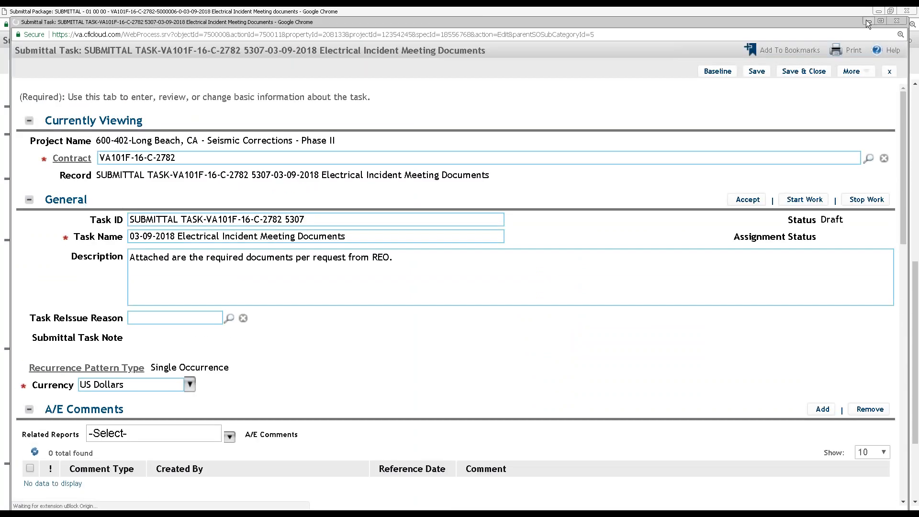
{"action": "left_click", "coordinate": [868, 21]}
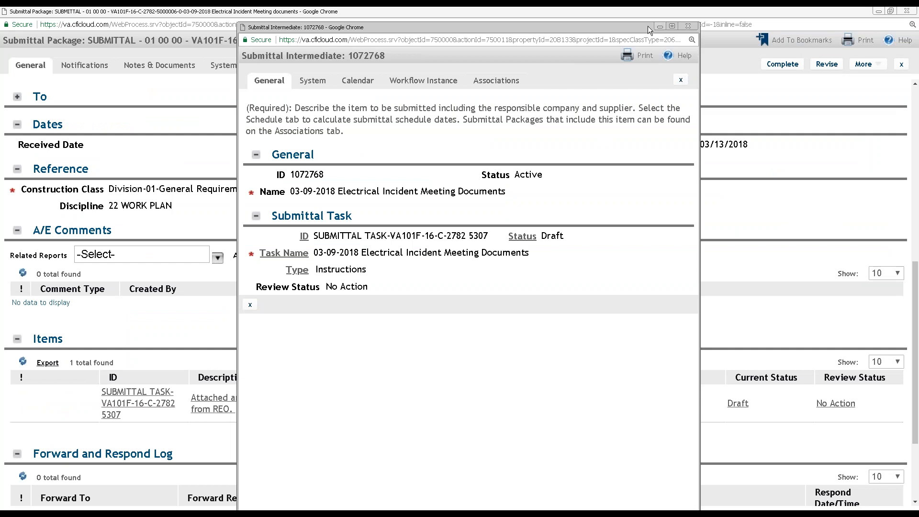
{"action": "left_click_drag", "start_coordinate": [648, 26], "coordinate": [597, 24]}
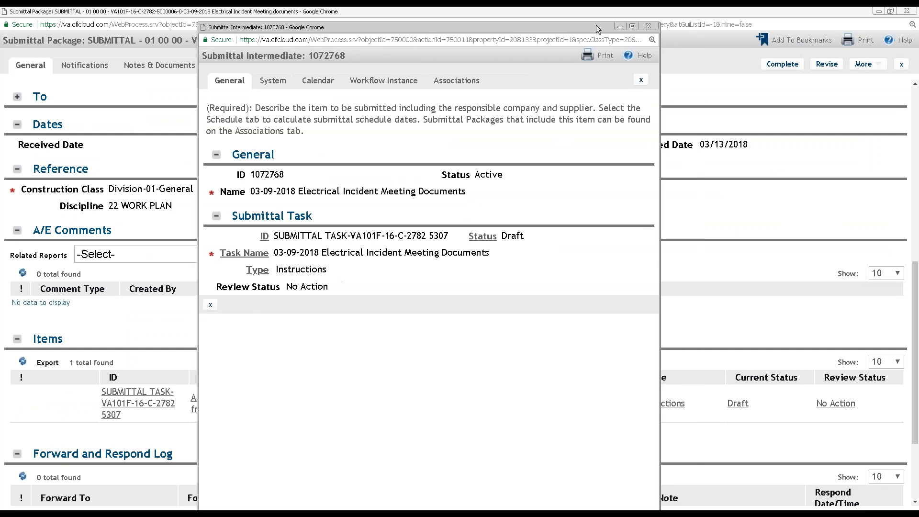
{"action": "left_click", "coordinate": [647, 26]}
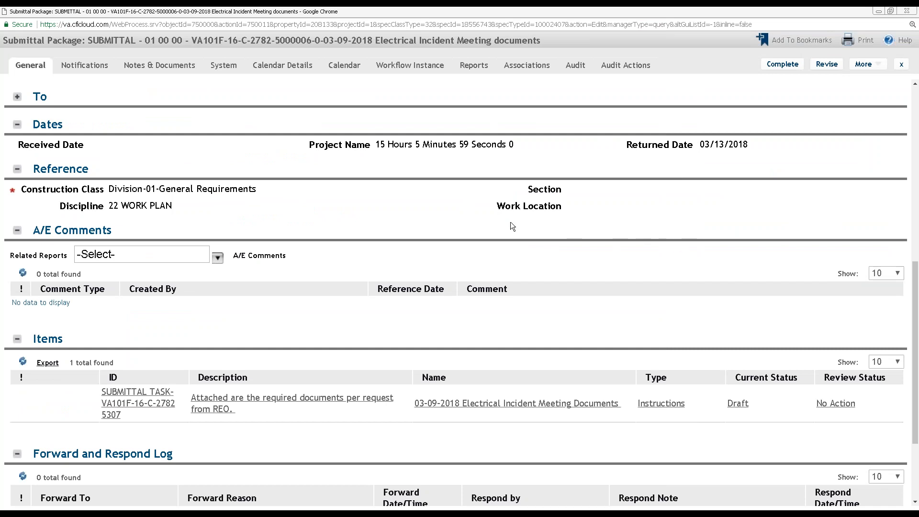
- Examine the submittal task ID in the package's Items section and the name under Recorded By
{"action": "scroll", "coordinate": [490, 218], "scroll_direction": "down", "scroll_amount": 3}
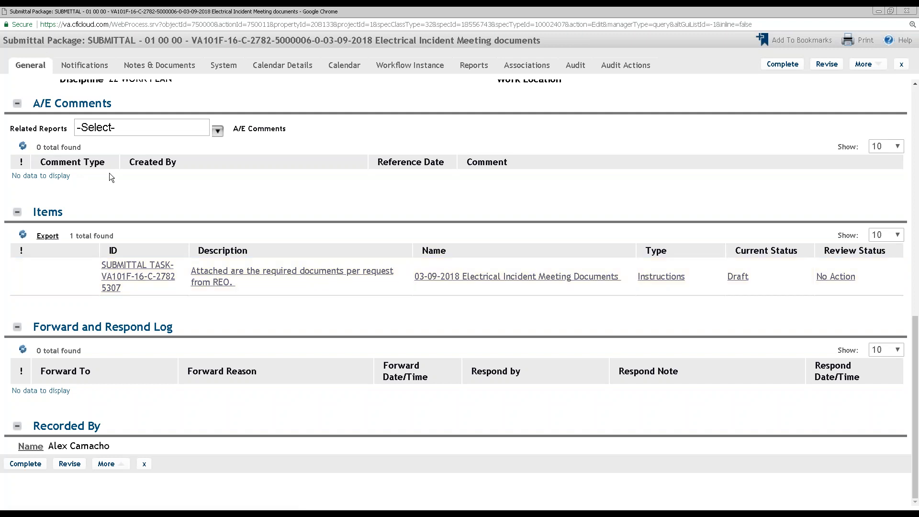
{"action": "left_click_drag", "start_coordinate": [130, 286], "coordinate": [102, 264]}
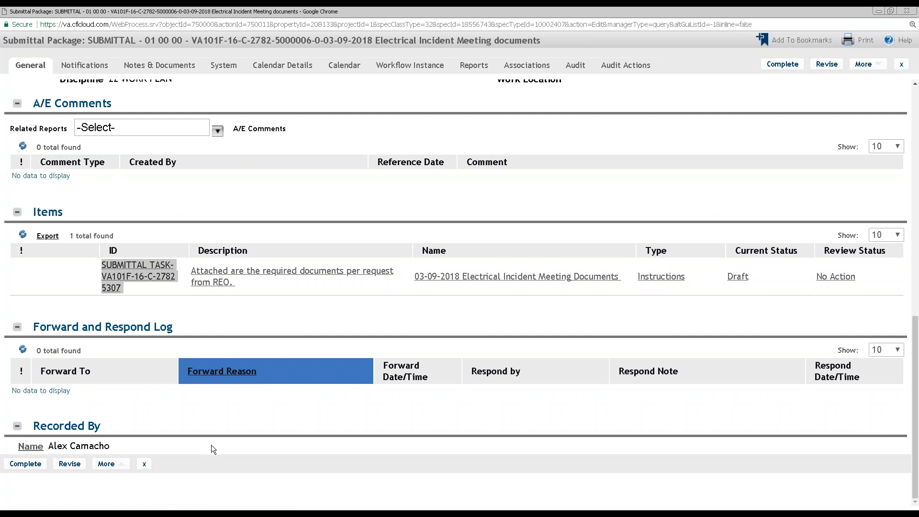
{"action": "left_click_drag", "start_coordinate": [16, 447], "coordinate": [136, 449]}
{"action": "left_click", "coordinate": [137, 449]}
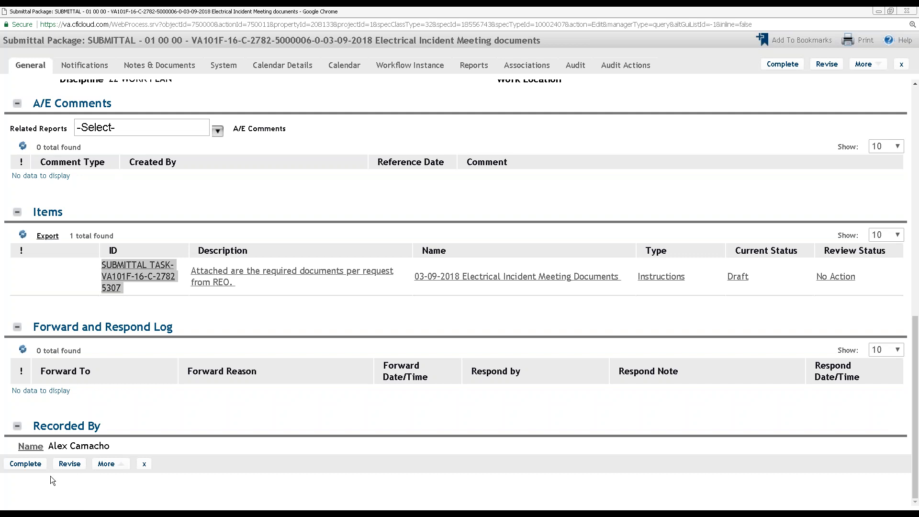
- Switch to the Training Report definition and add Submittal Intermediate from the triIntermediate module under Submittal Package, associated as Has Item
{"action": "left_click", "coordinate": [41, 487]}
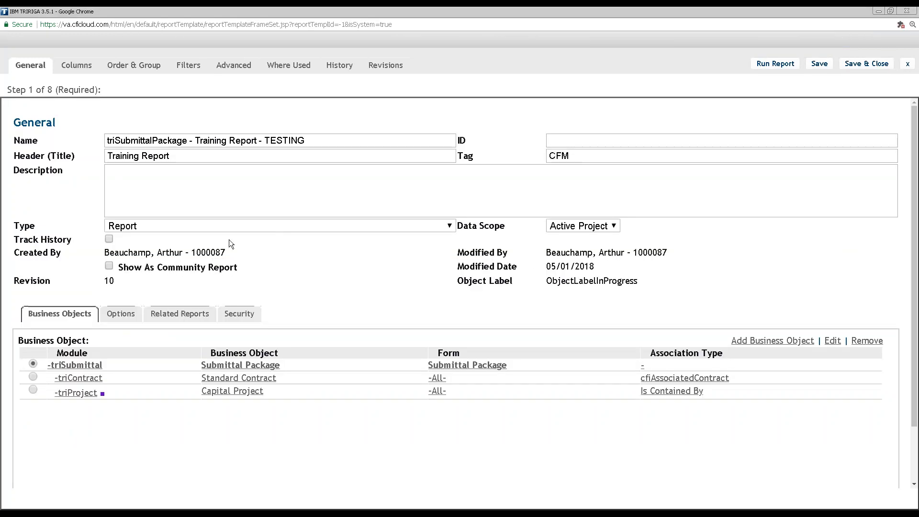
{"action": "key", "text": "ctrl+0"}
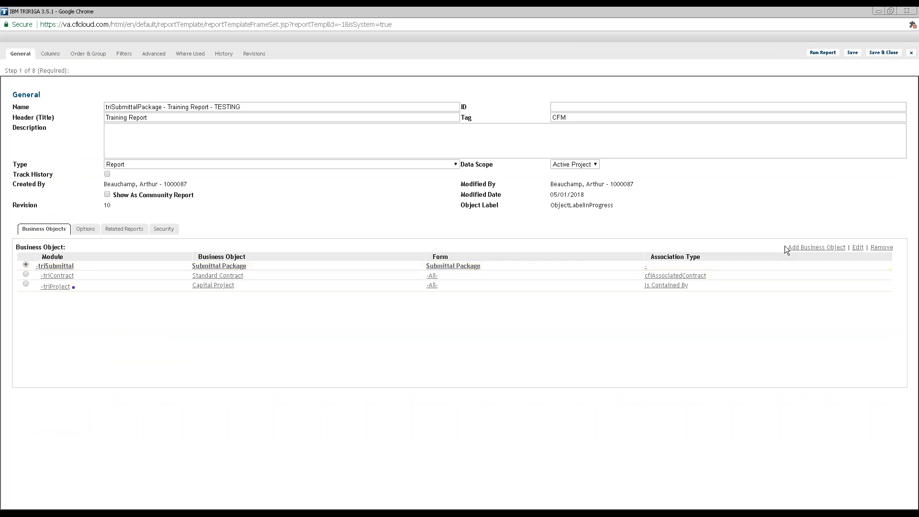
{"action": "left_click", "coordinate": [810, 248]}
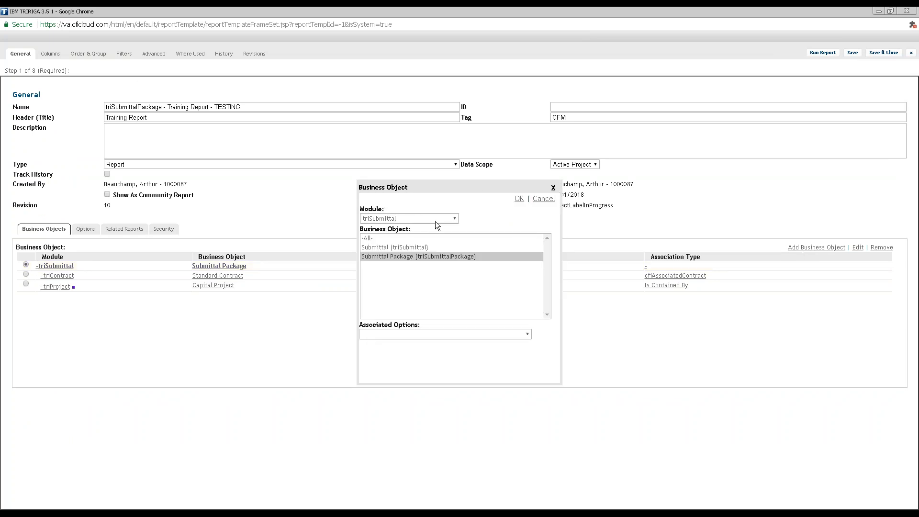
{"action": "left_click", "coordinate": [436, 221]}
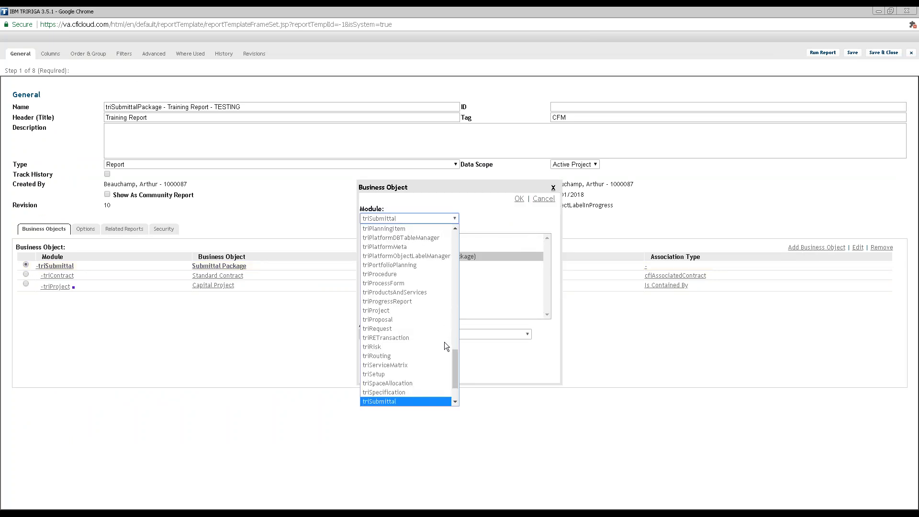
{"action": "left_click_drag", "start_coordinate": [454, 357], "coordinate": [459, 301]}
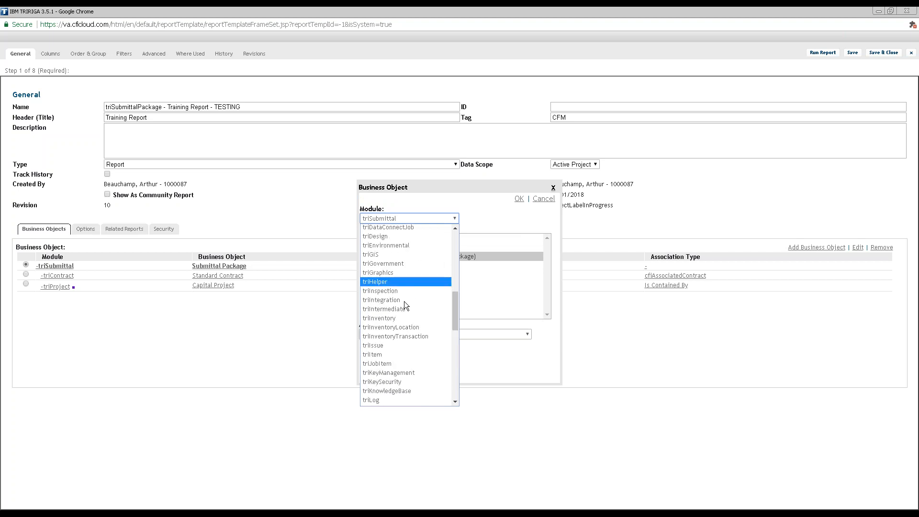
{"action": "left_click", "coordinate": [401, 310]}
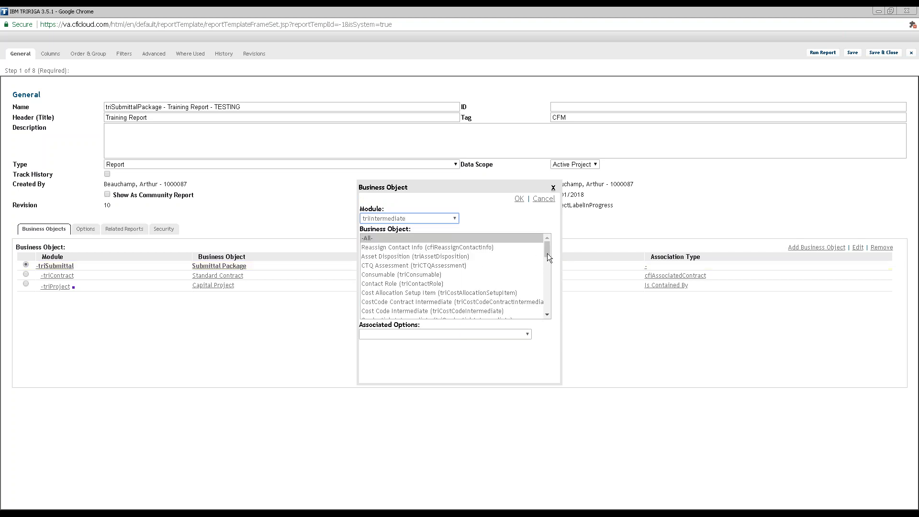
{"action": "left_click_drag", "start_coordinate": [549, 250], "coordinate": [556, 303]}
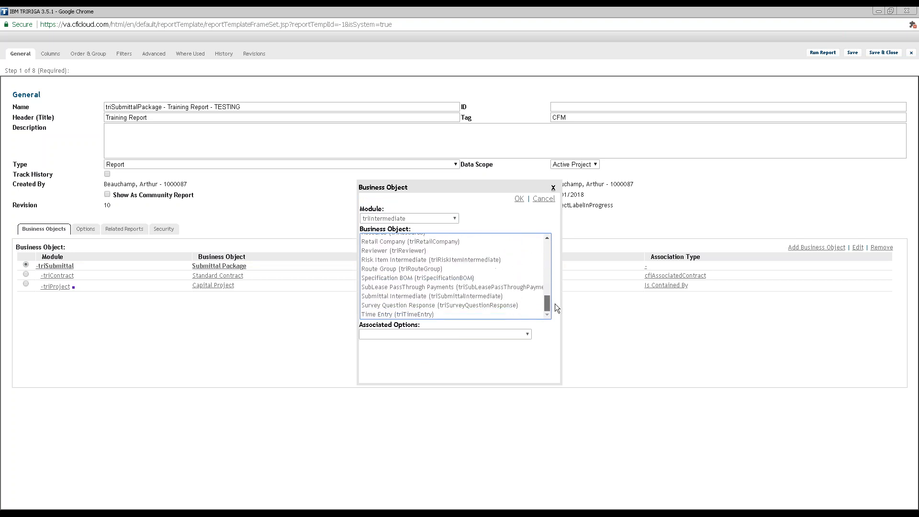
{"action": "left_click", "coordinate": [416, 297]}
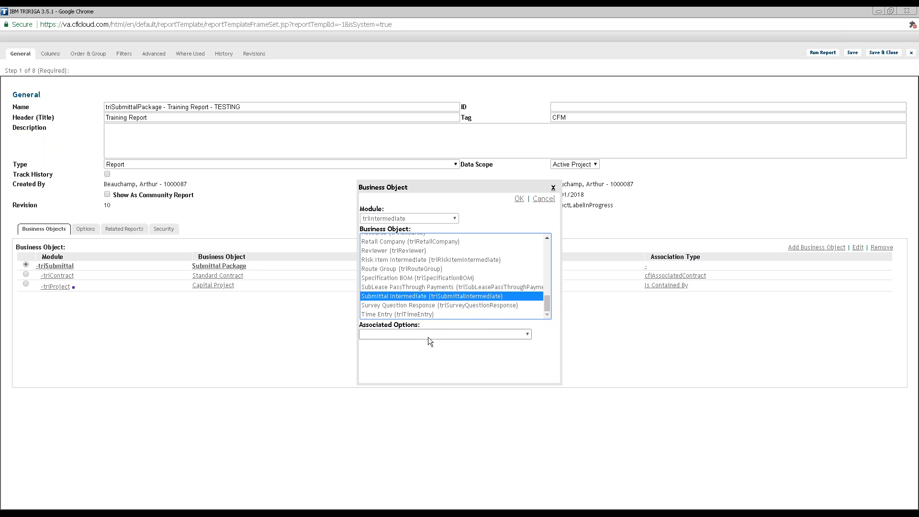
{"action": "left_click", "coordinate": [429, 337]}
{"action": "type", "text": "has item"}
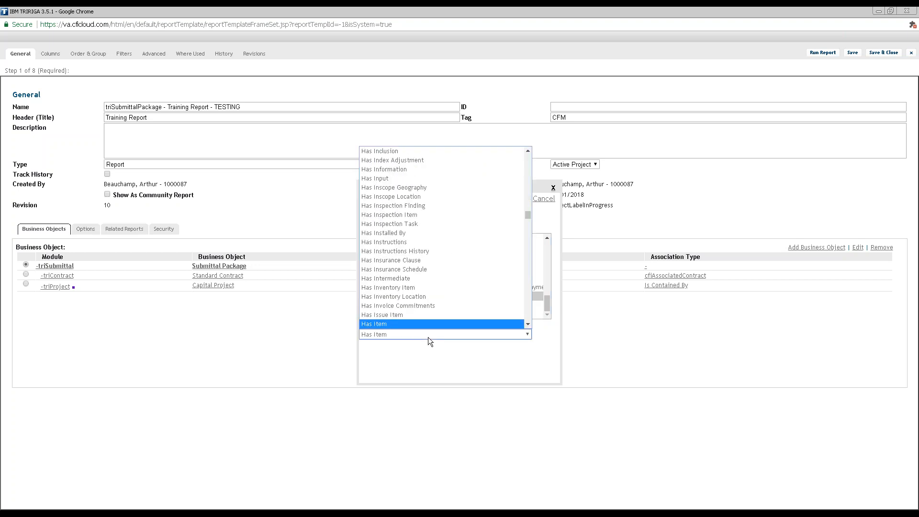
{"action": "key", "text": "Return"}
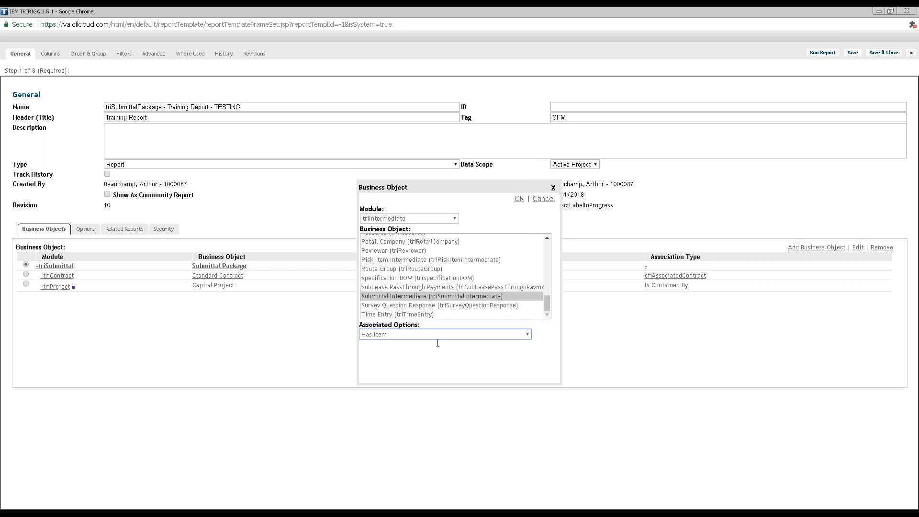
{"action": "left_click", "coordinate": [520, 199]}
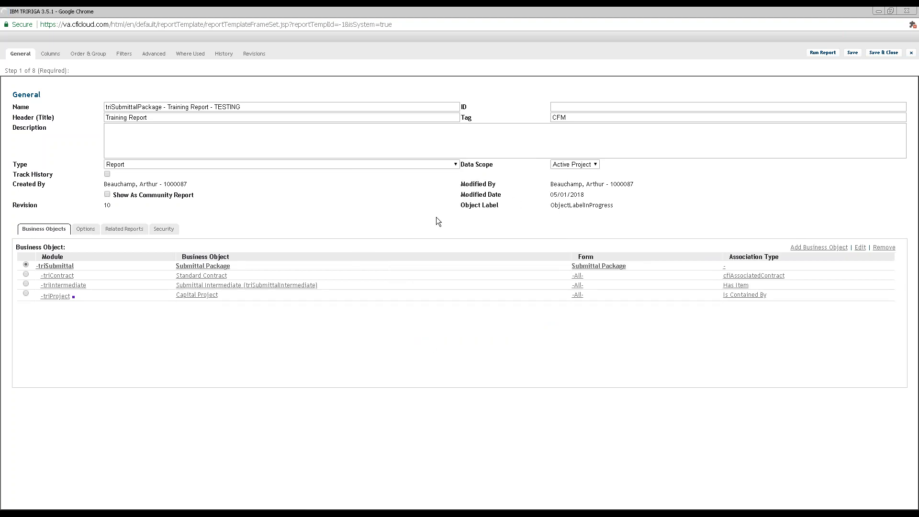
- Add the Submittal Task business object from the triTask module under Submittal Intermediate, with the association Is Intermediate For
{"action": "left_click", "coordinate": [26, 284]}
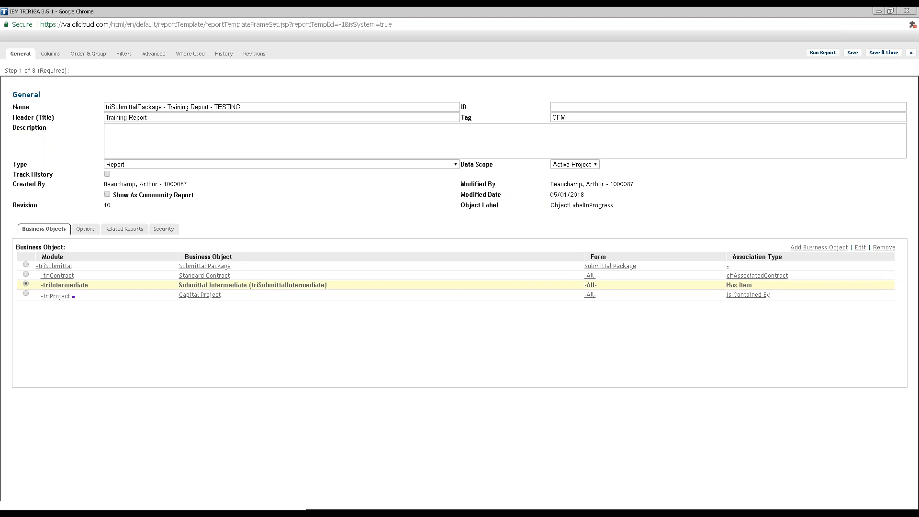
{"action": "left_click", "coordinate": [839, 248]}
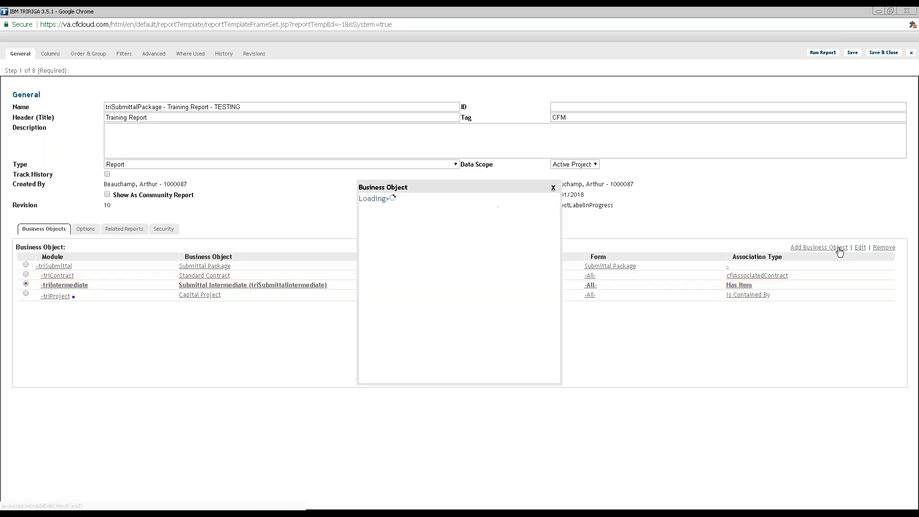
{"action": "left_click", "coordinate": [427, 220]}
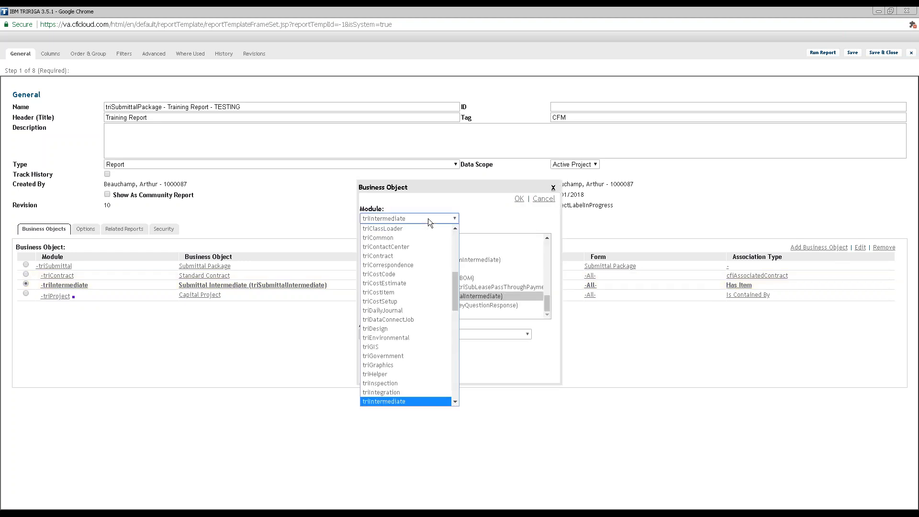
{"action": "left_click_drag", "start_coordinate": [456, 292], "coordinate": [451, 324]}
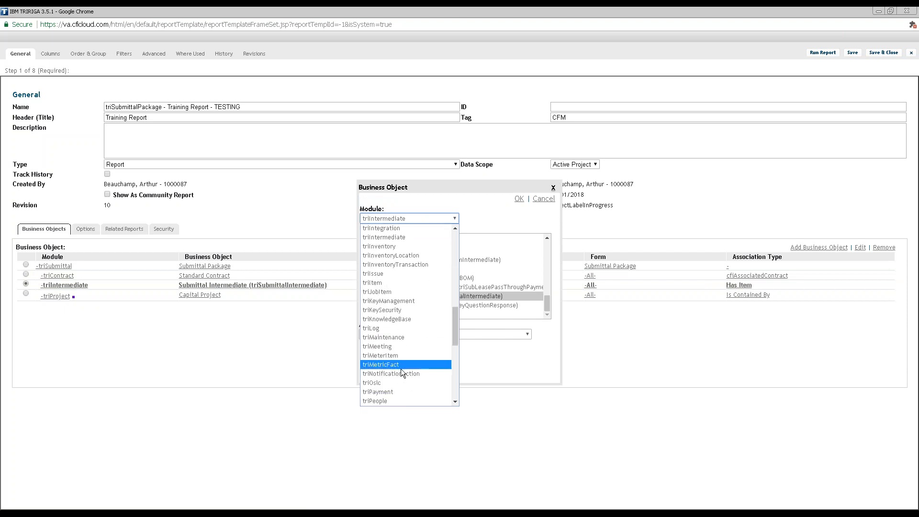
{"action": "scroll", "coordinate": [401, 369], "scroll_direction": "down", "scroll_amount": 5}
{"action": "left_click", "coordinate": [385, 373]}
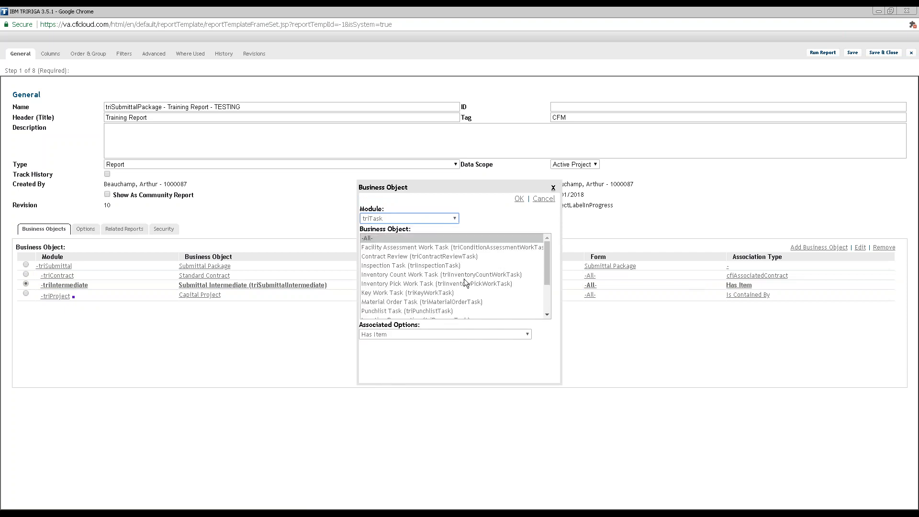
{"action": "left_click_drag", "start_coordinate": [548, 262], "coordinate": [548, 292]}
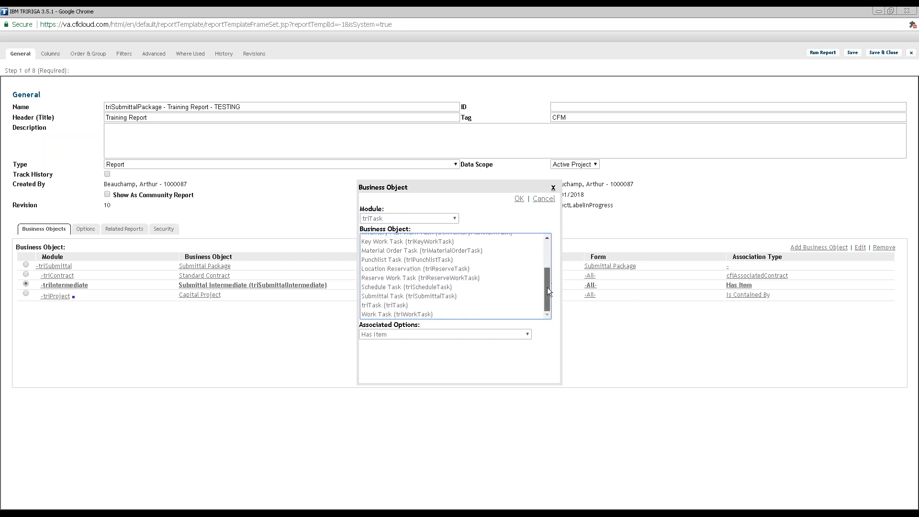
{"action": "left_click", "coordinate": [392, 296]}
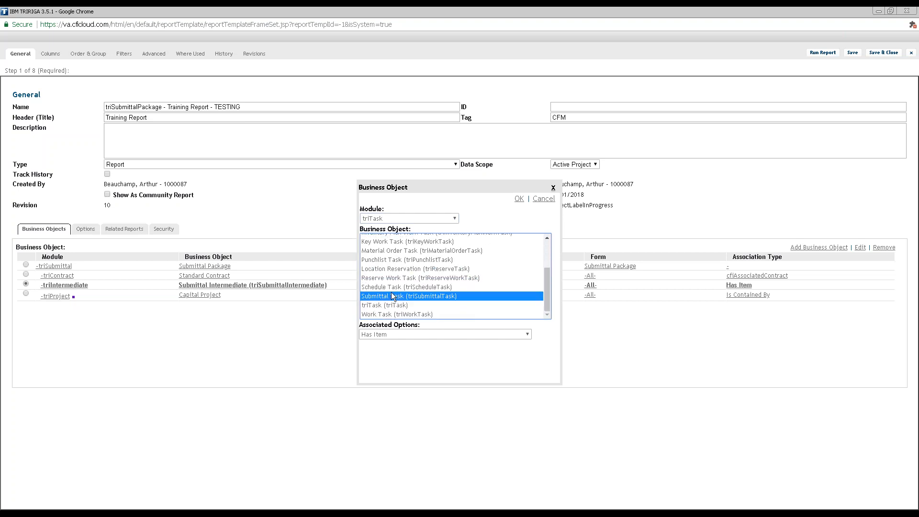
{"action": "left_click", "coordinate": [442, 336]}
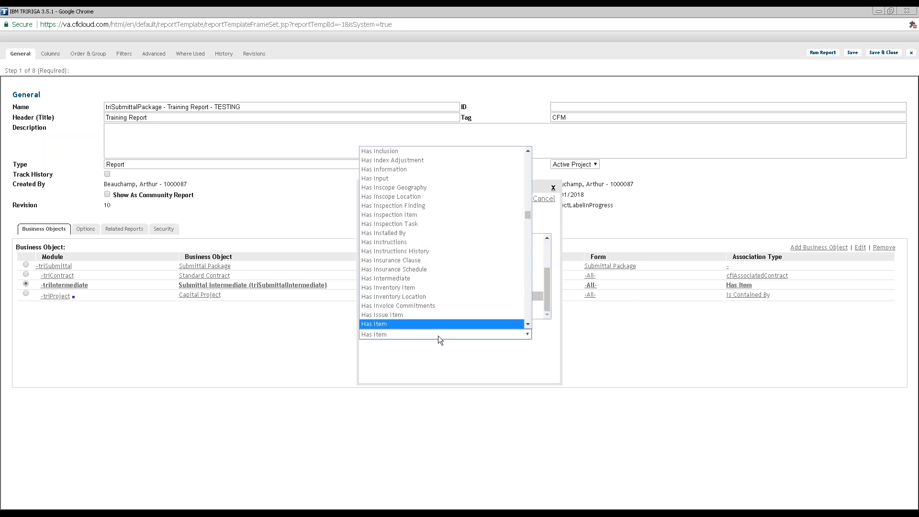
{"action": "type", "text": "is int"}
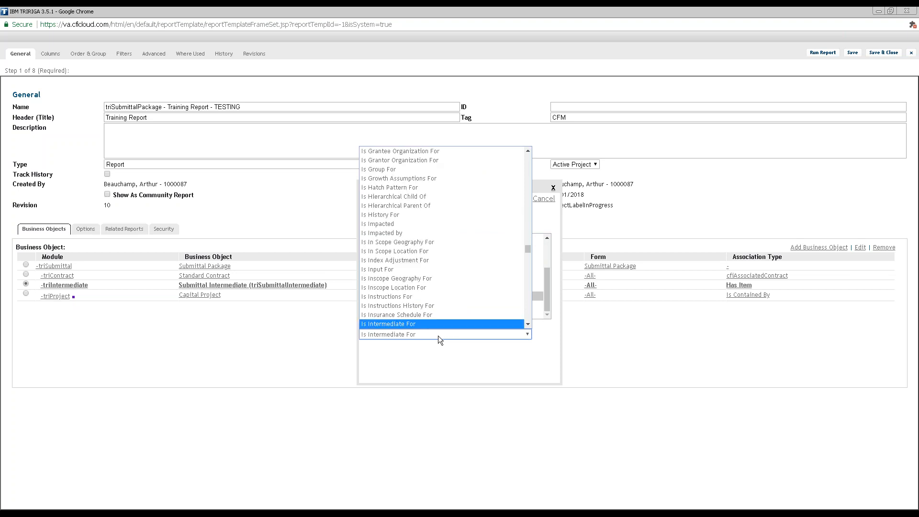
{"action": "key", "text": "Return"}
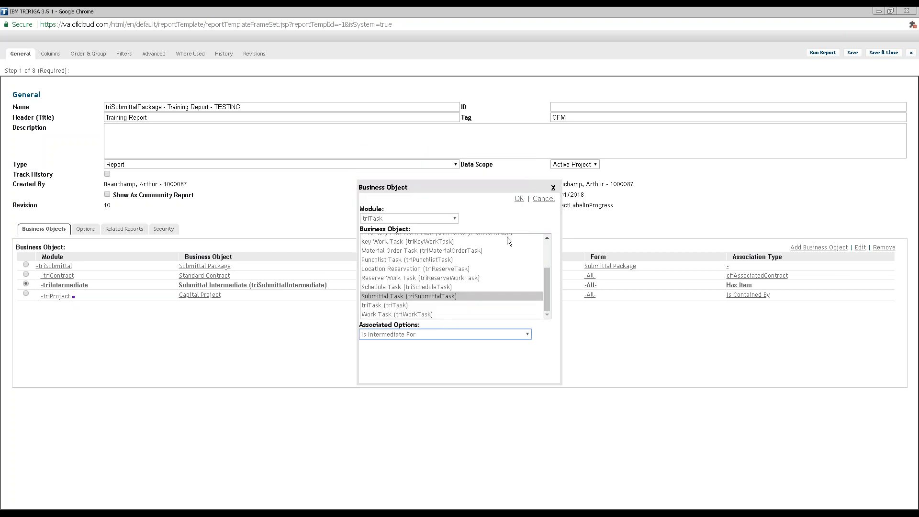
{"action": "left_click", "coordinate": [519, 199]}
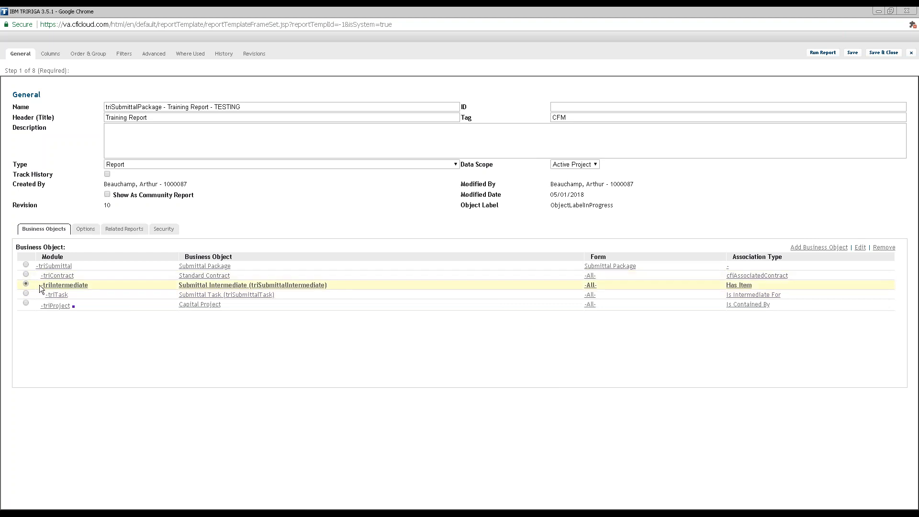
- Highlight triIntermediate and triTask in the report's business object hierarchy, and save the report
{"action": "left_click_drag", "start_coordinate": [85, 284], "coordinate": [40, 285]}
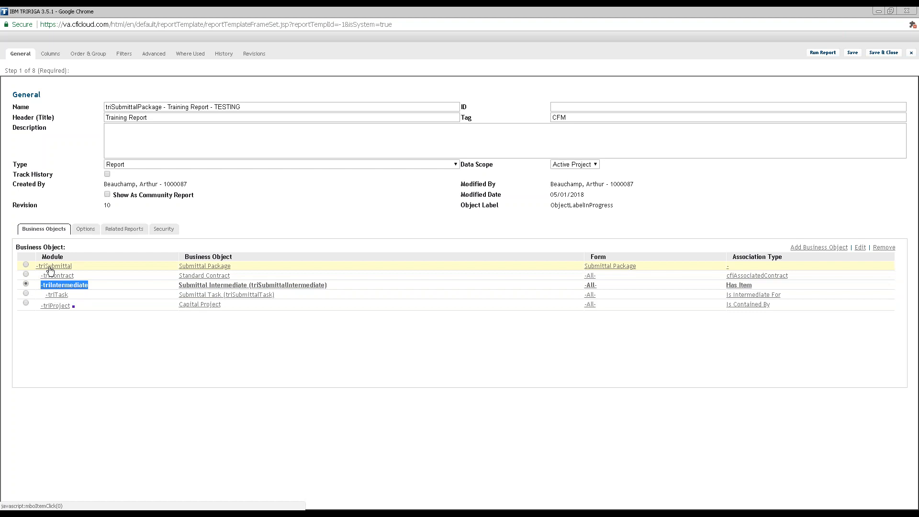
{"action": "left_click_drag", "start_coordinate": [43, 296], "coordinate": [68, 294]}
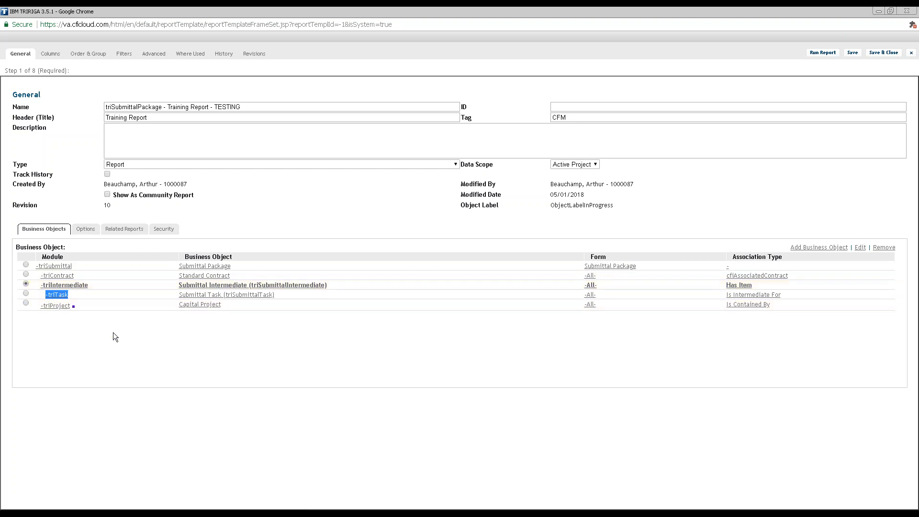
{"action": "left_click", "coordinate": [853, 53]}
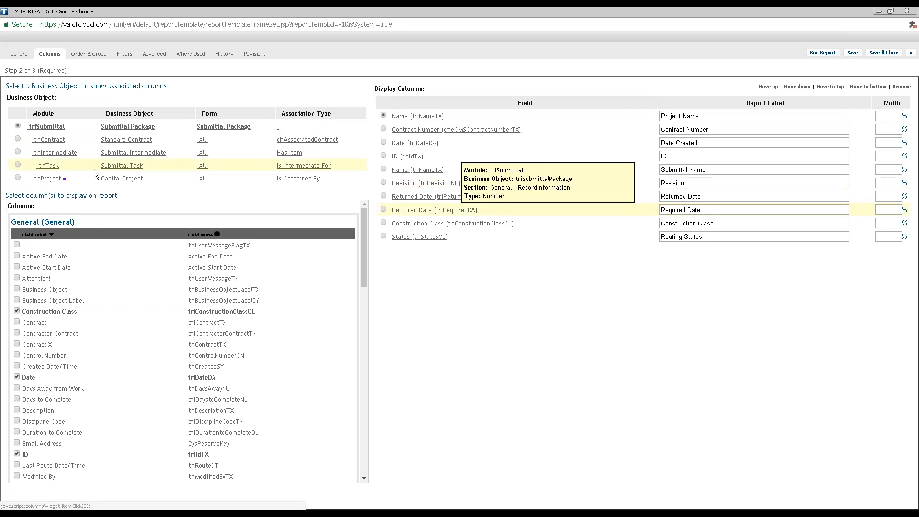
- Find triName among the Submittal Task fields and add Task Name (triNameTX) to the report's display columns
{"action": "left_click_drag", "start_coordinate": [149, 167], "coordinate": [18, 168]}
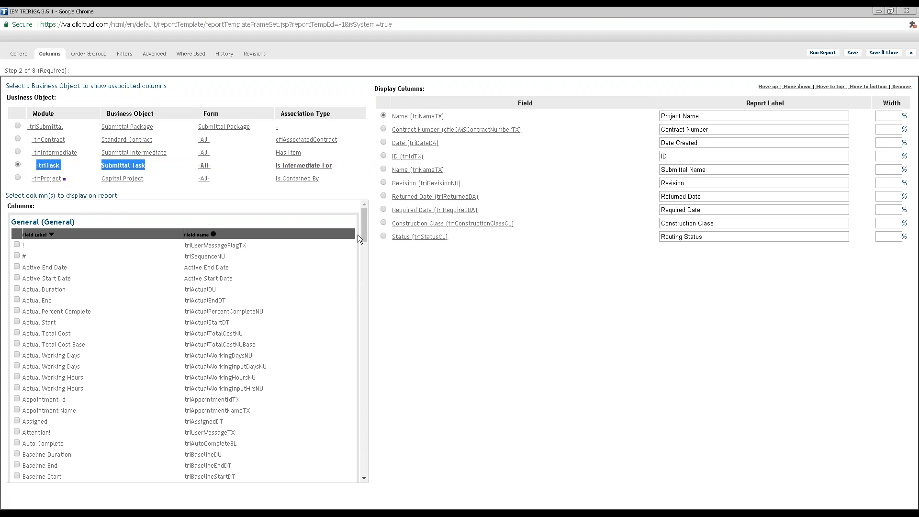
{"action": "left_click_drag", "start_coordinate": [360, 232], "coordinate": [364, 343]}
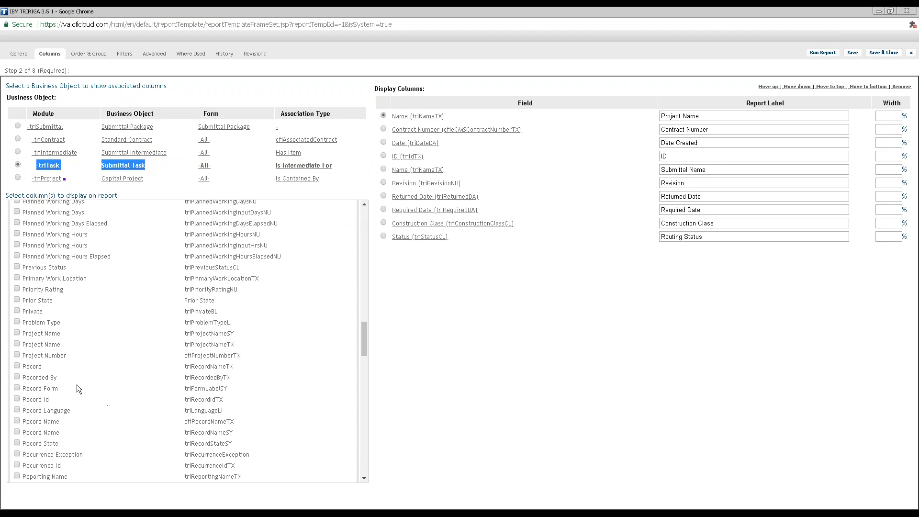
{"action": "scroll", "coordinate": [107, 345], "scroll_direction": "down", "scroll_amount": 2}
{"action": "scroll", "coordinate": [108, 343], "scroll_direction": "up", "scroll_amount": 9}
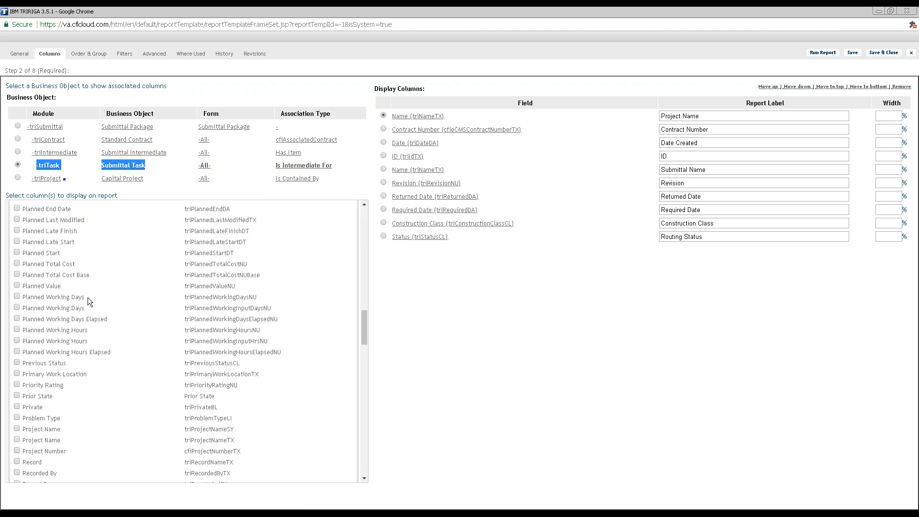
{"action": "scroll", "coordinate": [108, 272], "scroll_direction": "up", "scroll_amount": 2}
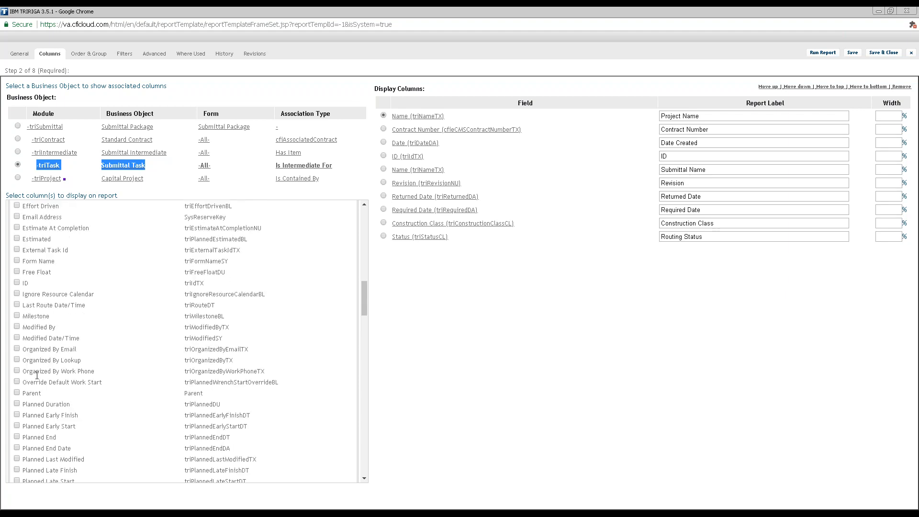
{"action": "left_click", "coordinate": [144, 363]}
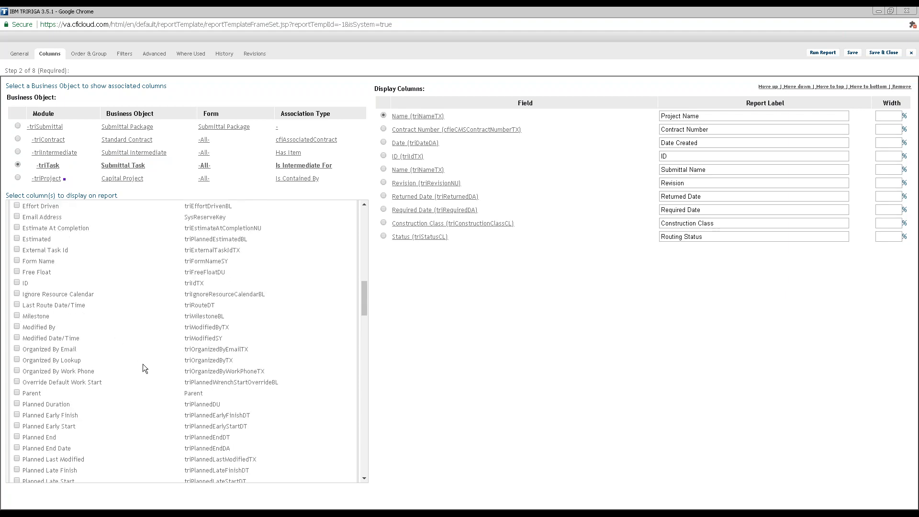
{"action": "key", "text": "ctrl+f"}
{"action": "type", "text": "triname"}
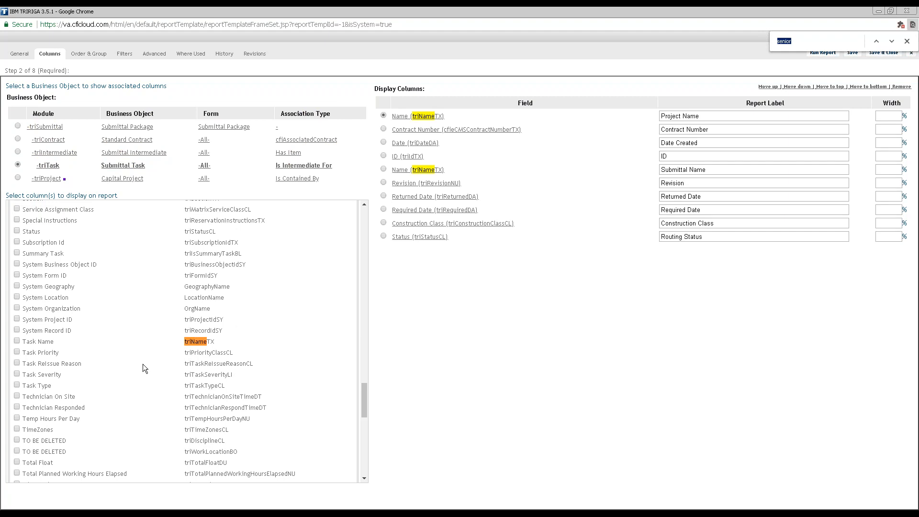
{"action": "double_click", "coordinate": [212, 342]}
{"action": "left_click", "coordinate": [16, 341]}
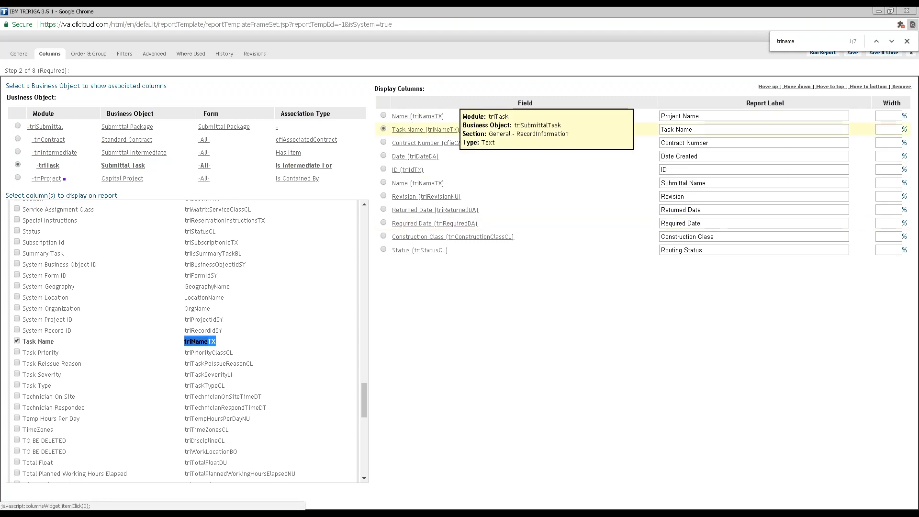
{"action": "mouse_move", "coordinate": [390, 125]}
{"action": "key", "text": "Escape"}
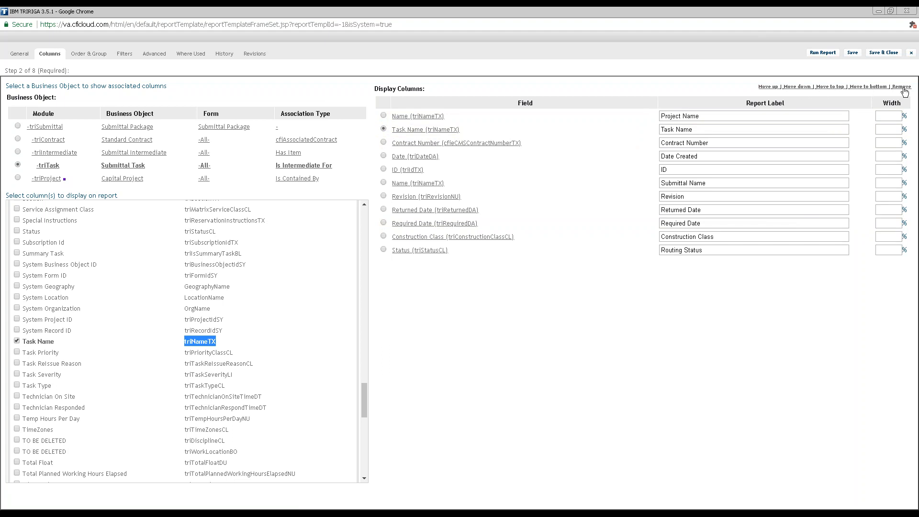
- Reorder the display columns so that Task Name sits between Construction Class and Routing Status
{"action": "left_click", "coordinate": [383, 142]}
{"action": "left_click", "coordinate": [384, 130]}
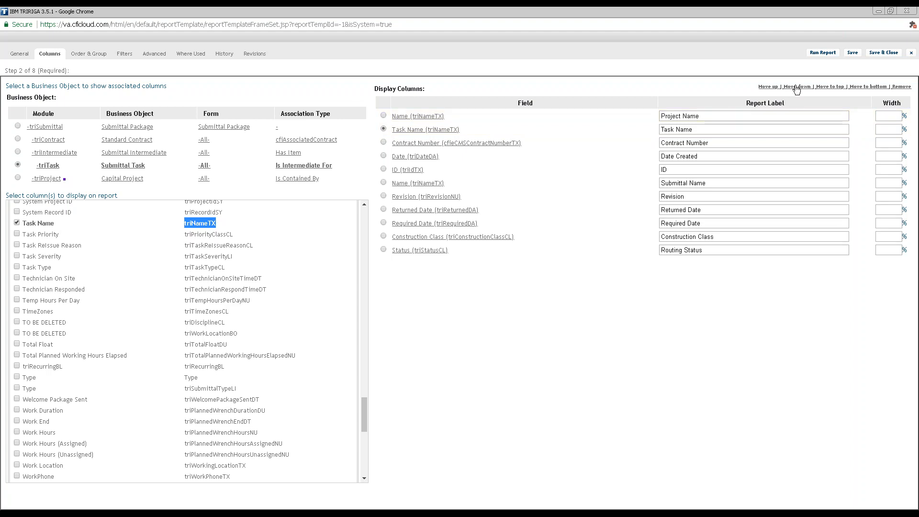
{"action": "left_click", "coordinate": [861, 87]}
{"action": "left_click", "coordinate": [768, 87]}
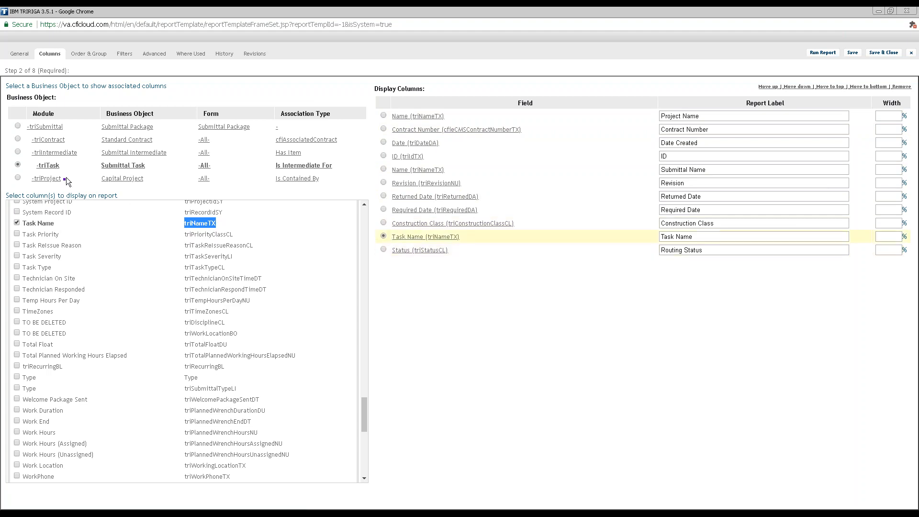
- Examine the status on the Submittal Task record and the Review Status of the item in the package's Items section
{"action": "mouse_move", "coordinate": [363, 407]}
{"action": "left_mouse_down"}
{"action": "mouse_move", "coordinate": [366, 429]}
{"action": "mouse_move", "coordinate": [364, 404]}
{"action": "left_mouse_up"}
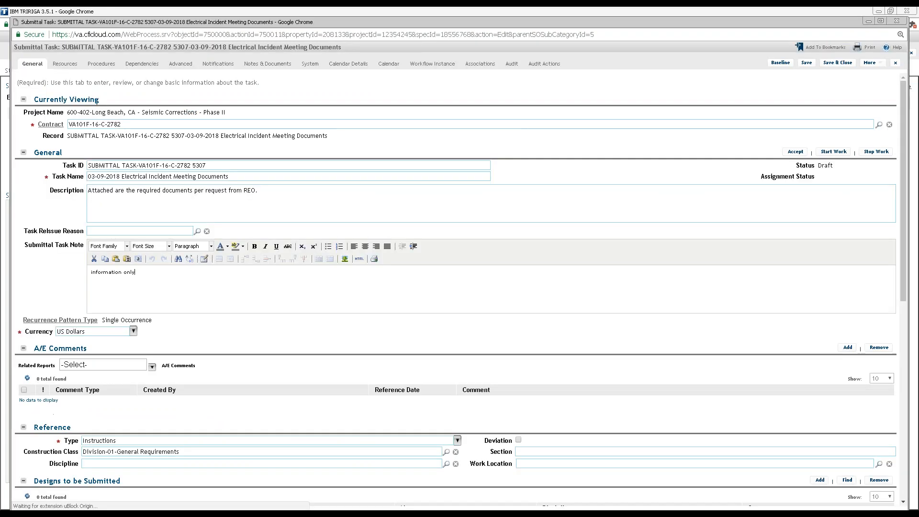
{"action": "left_click_drag", "start_coordinate": [791, 165], "coordinate": [843, 169]}
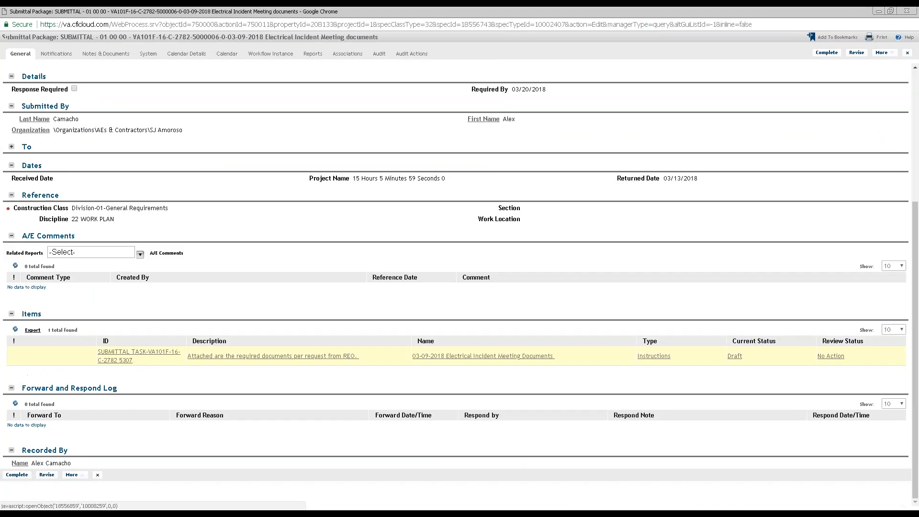
{"action": "left_click_drag", "start_coordinate": [820, 356], "coordinate": [765, 427]}
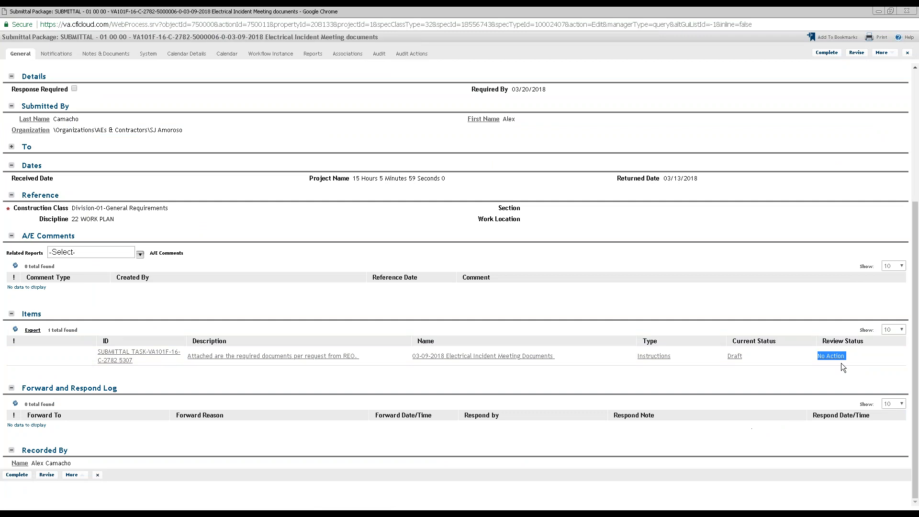
{"action": "left_click", "coordinate": [871, 356]}
{"action": "left_click", "coordinate": [119, 359]}
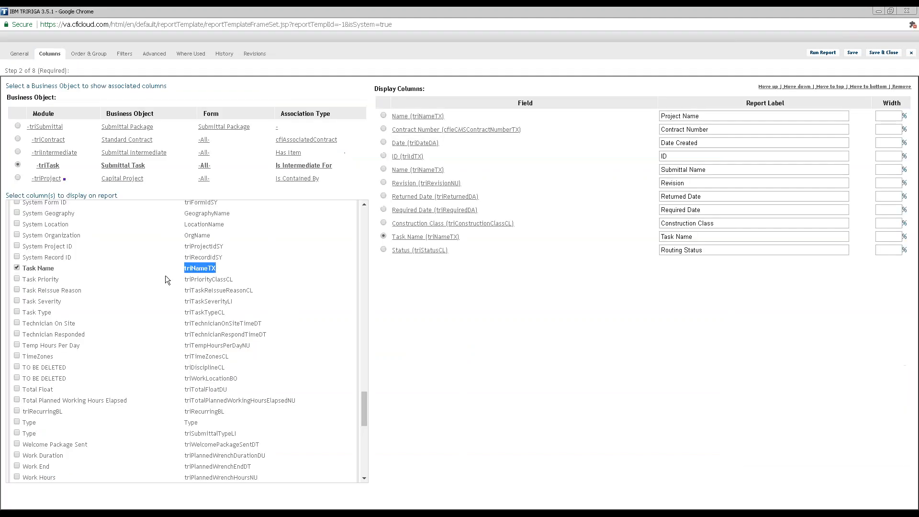
- Add Review Status (triReviewStatusLI) from Submittal Intermediate to the display columns, and save the report
{"action": "left_click", "coordinate": [18, 152]}
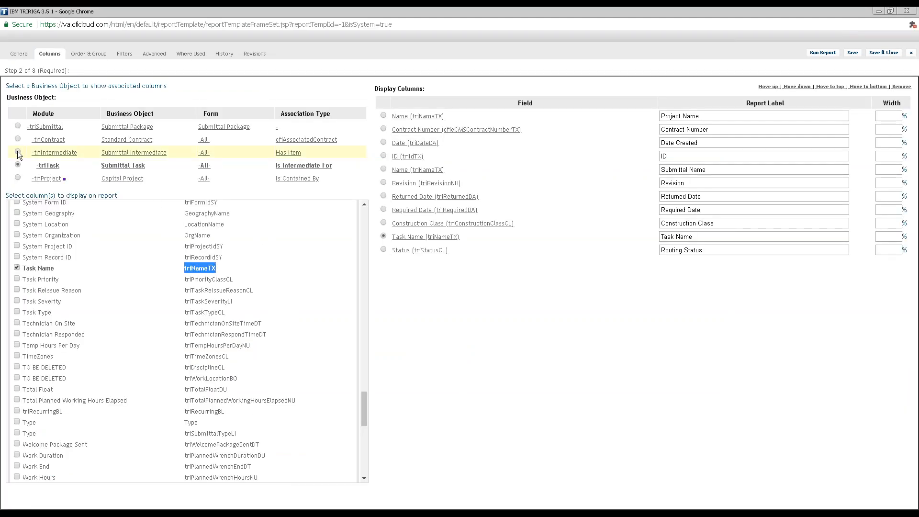
{"action": "left_click_drag", "start_coordinate": [365, 370], "coordinate": [364, 339]}
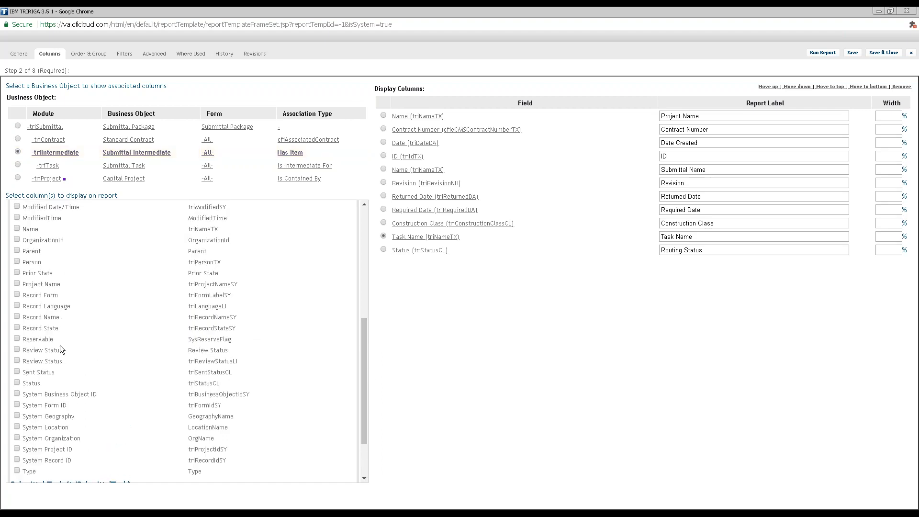
{"action": "triple_click", "coordinate": [37, 361]}
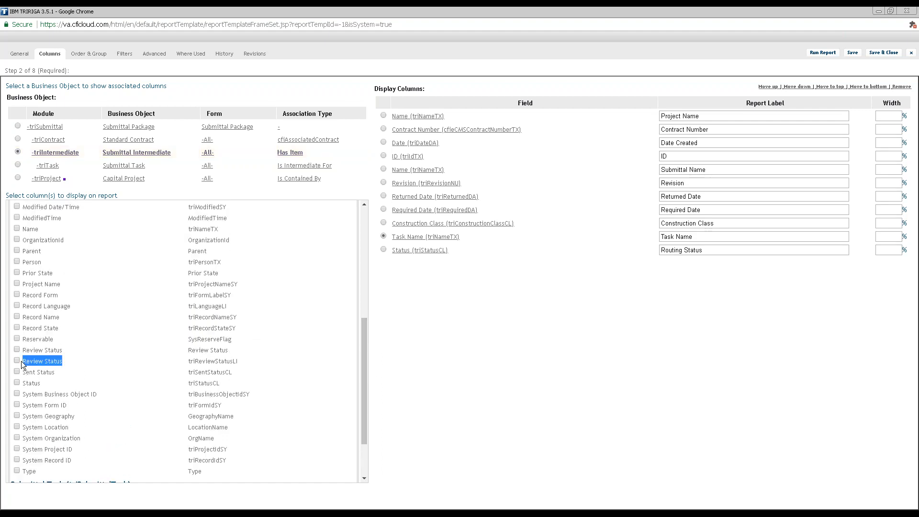
{"action": "triple_click", "coordinate": [248, 362]}
{"action": "left_click", "coordinate": [238, 354]}
{"action": "triple_click", "coordinate": [192, 349]}
{"action": "left_click", "coordinate": [240, 360]}
{"action": "double_click", "coordinate": [197, 361]}
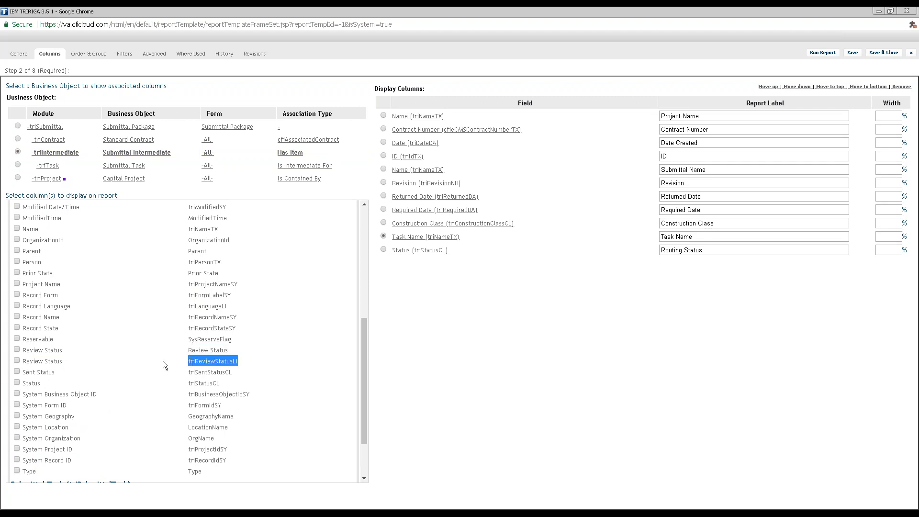
{"action": "left_click", "coordinate": [17, 361]}
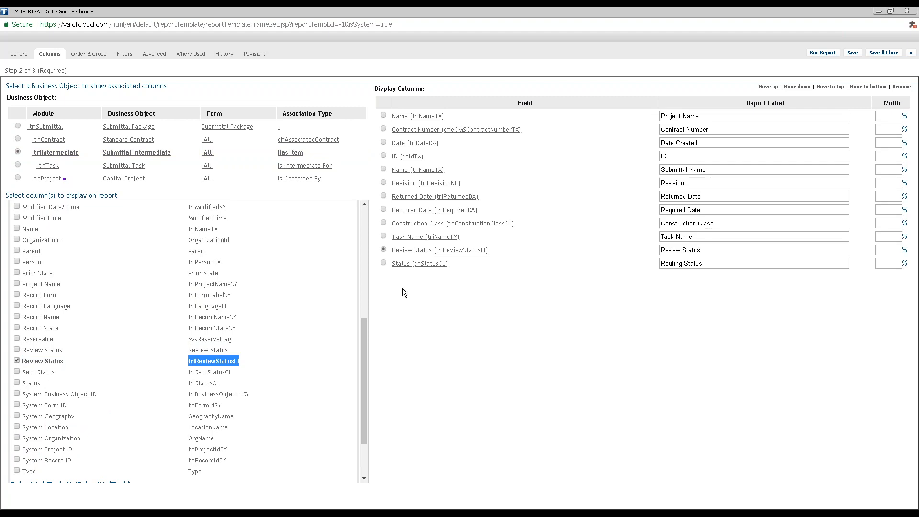
{"action": "left_click", "coordinate": [852, 56]}
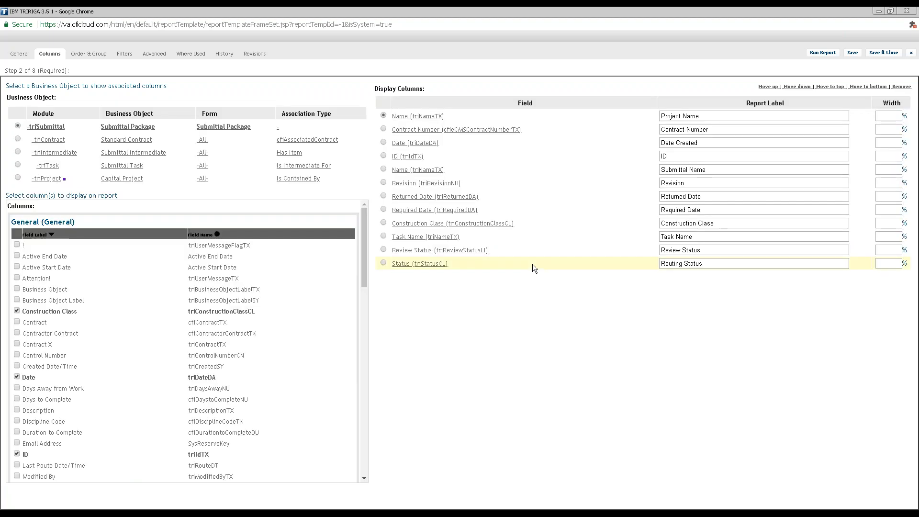
- Run the Training Report in a maximized window to check the Task Name and Review Status columns, and close it
{"action": "left_click", "coordinate": [830, 53]}
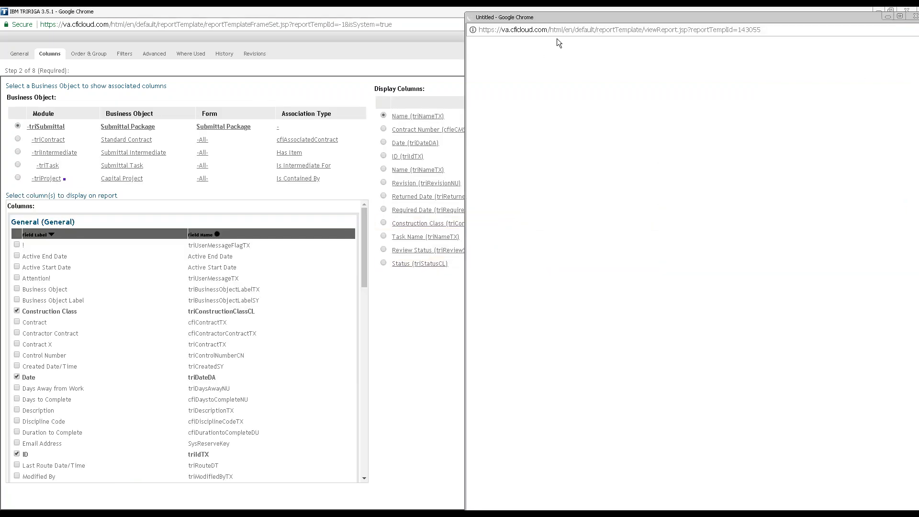
{"action": "left_click_drag", "start_coordinate": [567, 18], "coordinate": [478, 25]}
{"action": "double_click", "coordinate": [479, 24]}
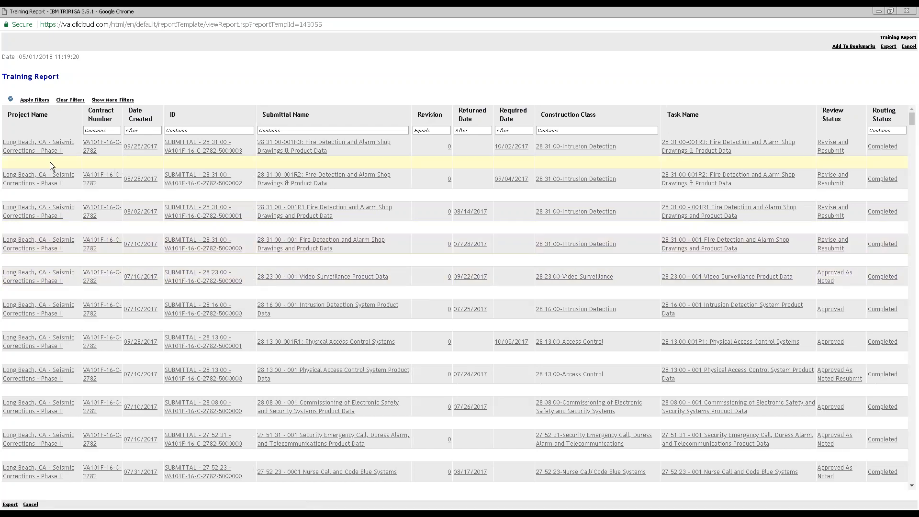
{"action": "left_click", "coordinate": [907, 11]}
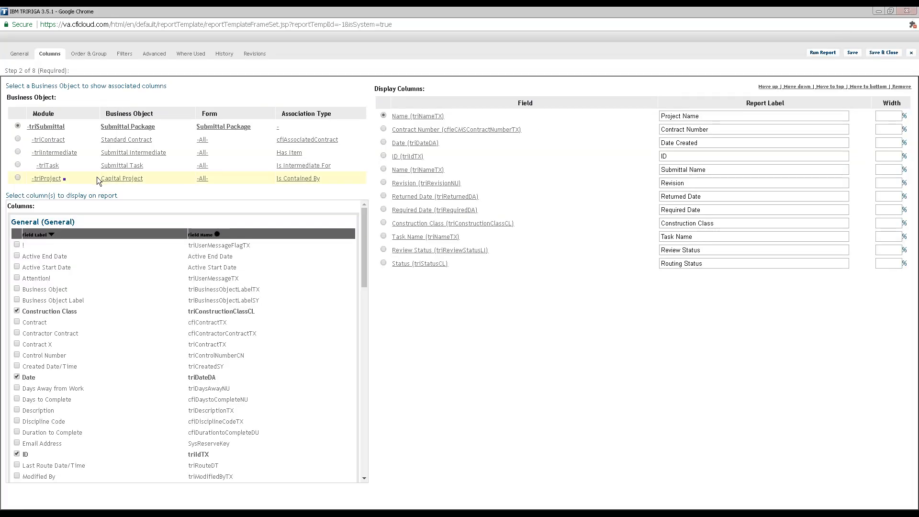
- Check the ID field under Group By, and run the Training Report again in a maximized window
{"action": "left_click", "coordinate": [79, 55]}
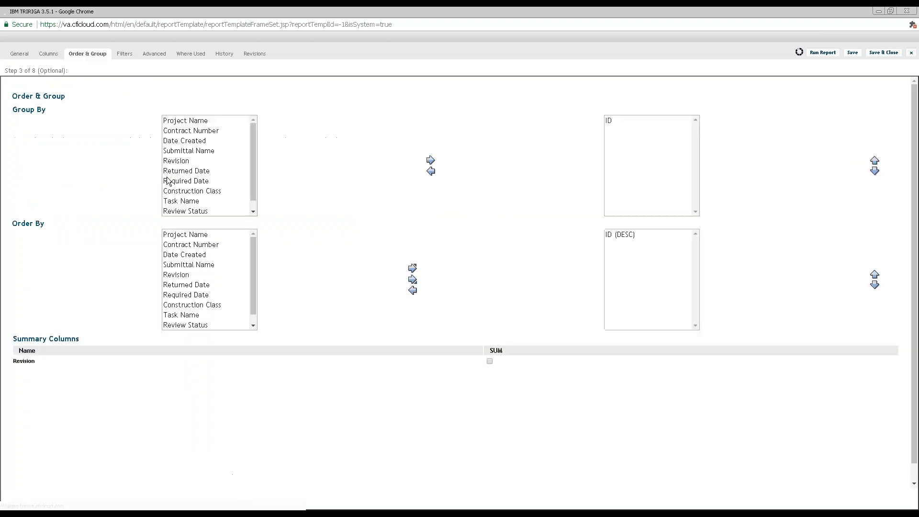
{"action": "left_click", "coordinate": [615, 120]}
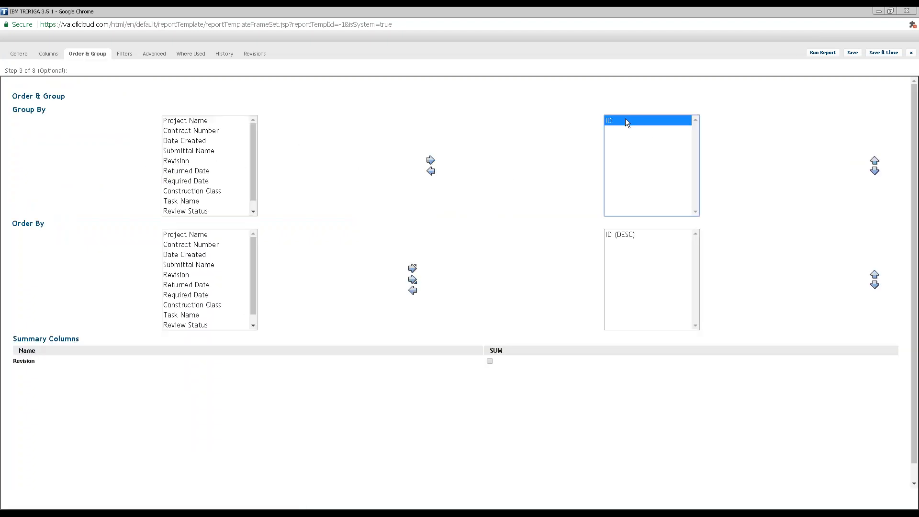
{"action": "left_click", "coordinate": [827, 53]}
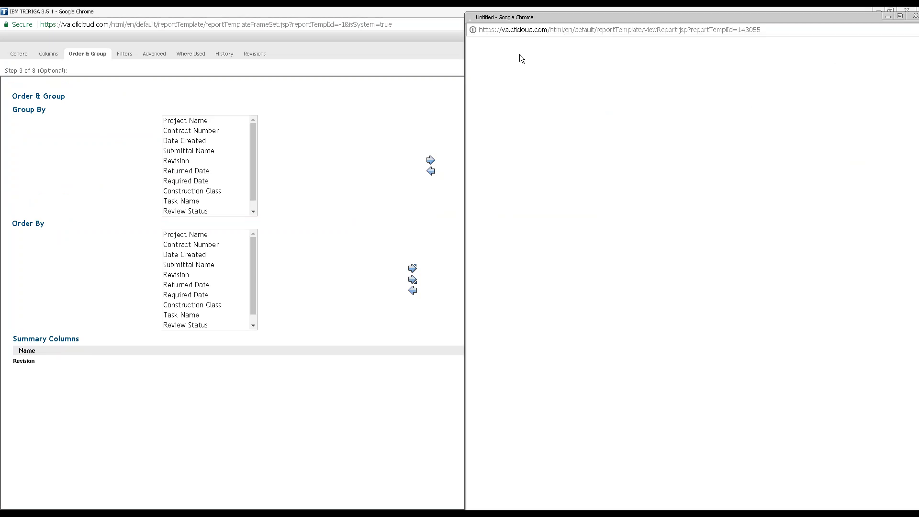
{"action": "left_click_drag", "start_coordinate": [505, 19], "coordinate": [412, 20]}
{"action": "double_click", "coordinate": [411, 20]}
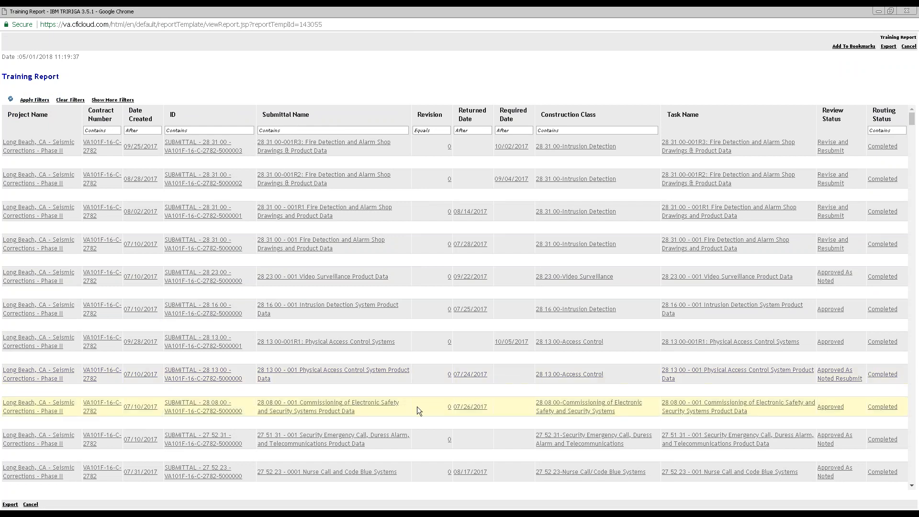
- Examine the grouped History and Completed revision rows of the 27 15 00-002 Communications Horizontal Cabling O&M submittal
{"action": "scroll", "coordinate": [421, 405], "scroll_direction": "down", "scroll_amount": 5}
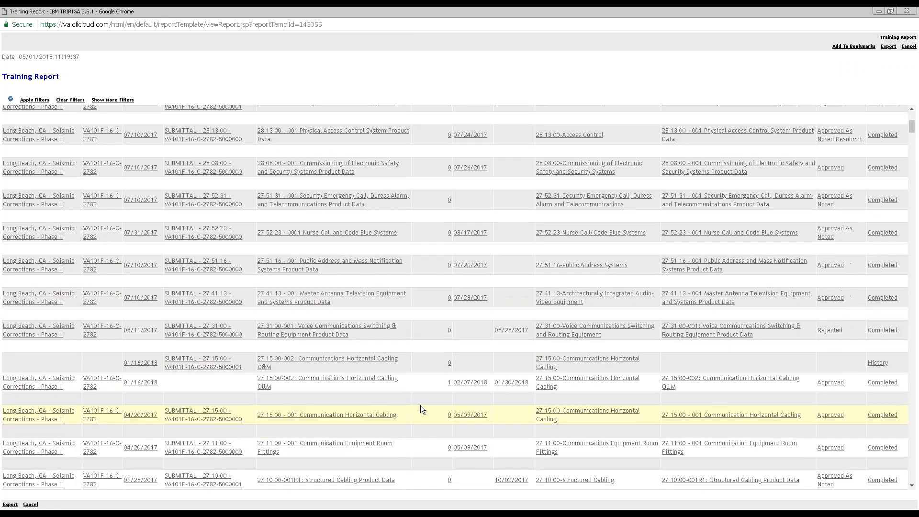
{"action": "left_click_drag", "start_coordinate": [855, 381], "coordinate": [165, 365]}
{"action": "left_click", "coordinate": [726, 388]}
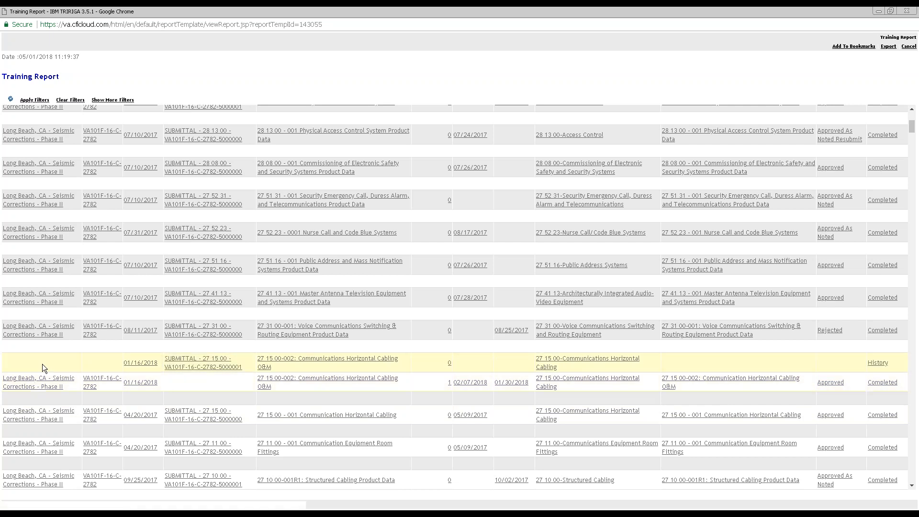
{"action": "scroll", "coordinate": [214, 349], "scroll_direction": "up", "scroll_amount": 5}
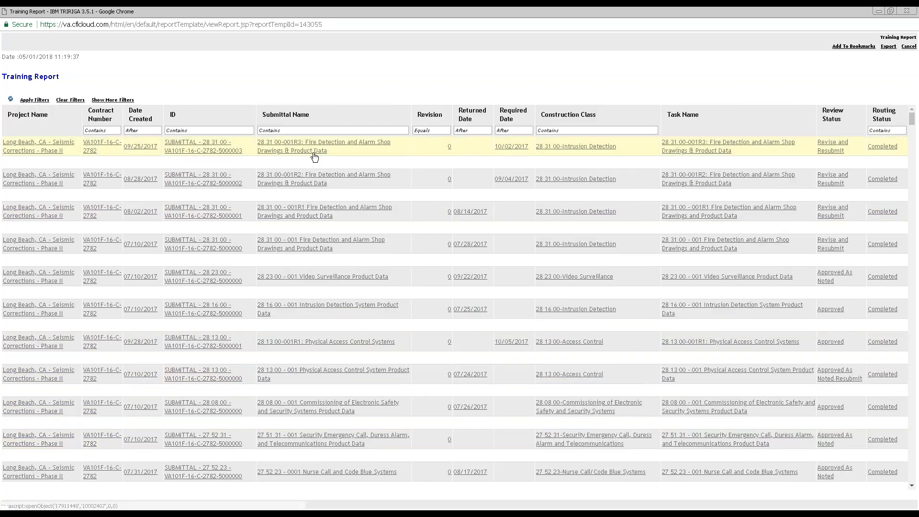
- Compare the submittal names with the task names in the first report rows, and look through the revision groups further down
{"action": "left_click_drag", "start_coordinate": [315, 156], "coordinate": [258, 141]}
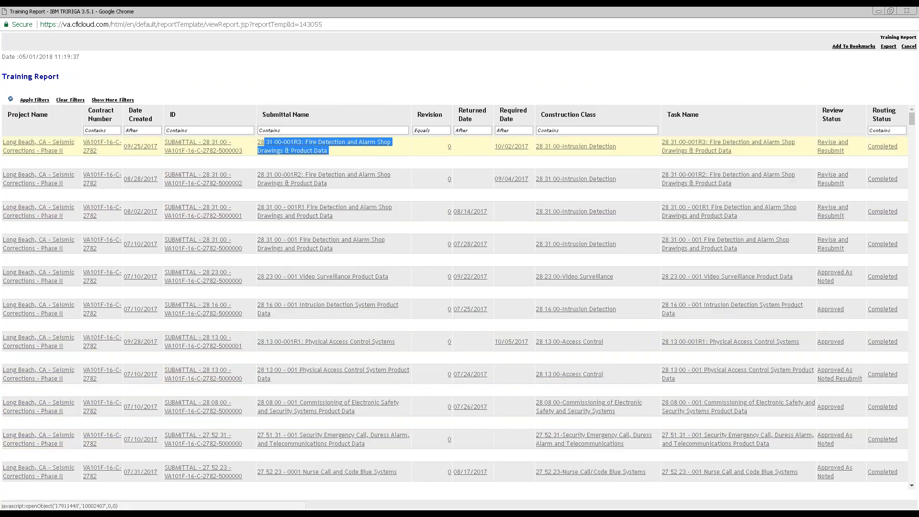
{"action": "left_click", "coordinate": [741, 153]}
{"action": "left_click_drag", "start_coordinate": [741, 153], "coordinate": [743, 129]}
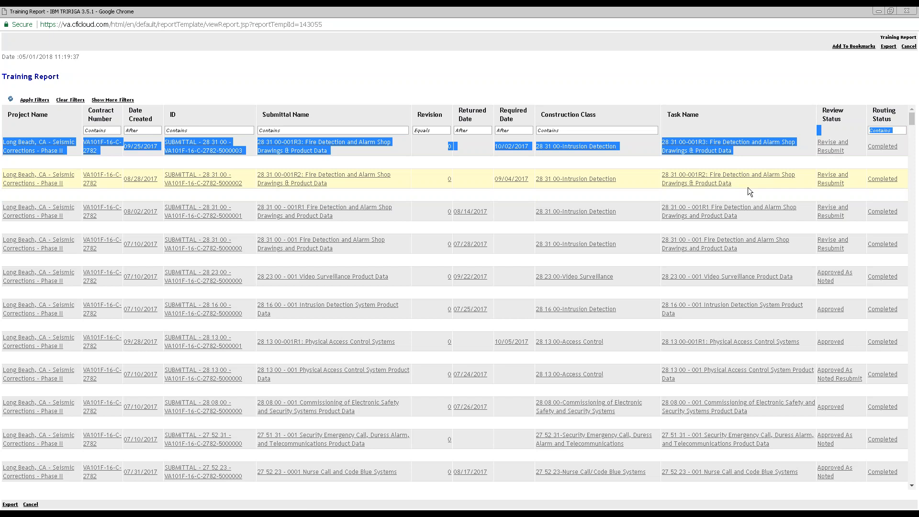
{"action": "left_click_drag", "start_coordinate": [752, 193], "coordinate": [664, 140]}
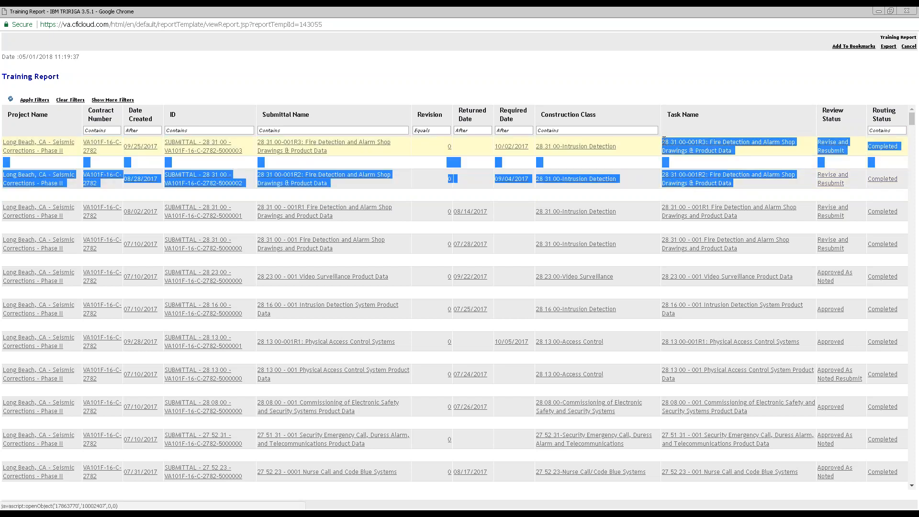
{"action": "left_click", "coordinate": [634, 163]}
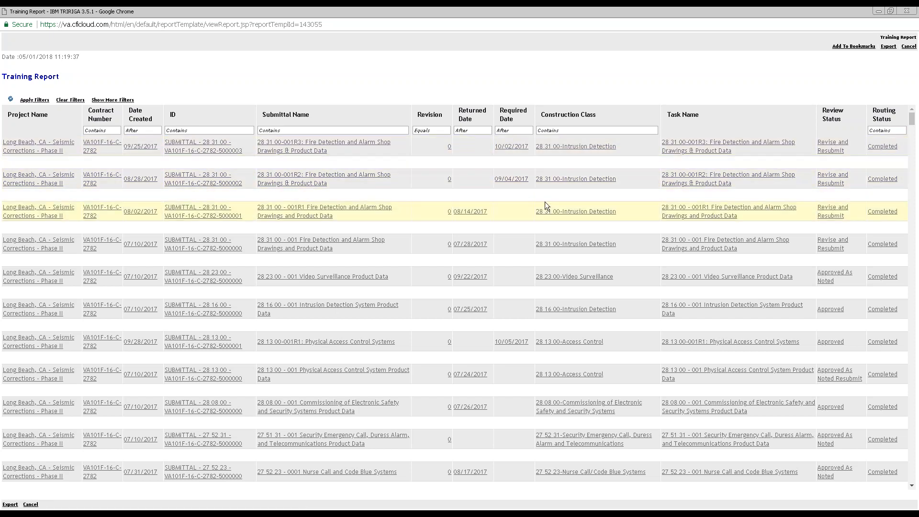
{"action": "scroll", "coordinate": [556, 266], "scroll_direction": "down", "scroll_amount": 7}
{"action": "scroll", "coordinate": [555, 270], "scroll_direction": "down", "scroll_amount": 6}
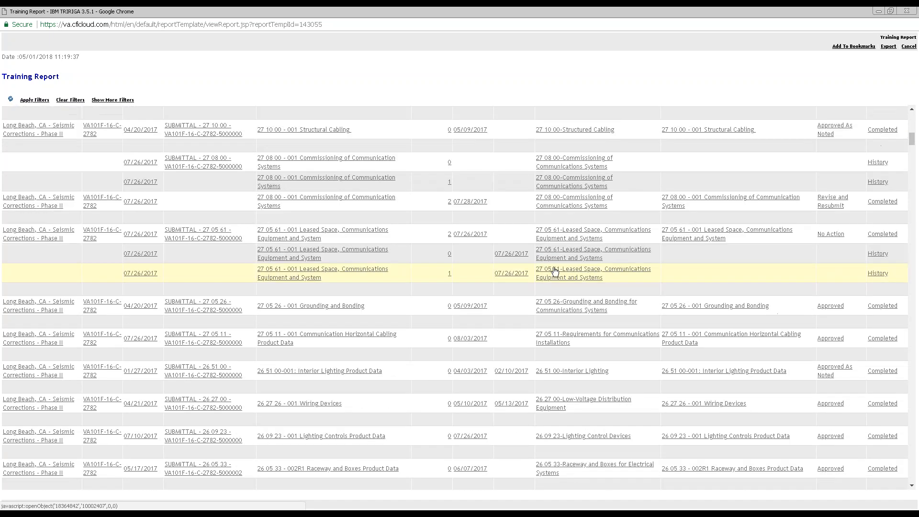
- Close the Training Report and remove ID from both the Group By and Order By selections
{"action": "scroll", "coordinate": [387, 257], "scroll_direction": "down", "scroll_amount": 1}
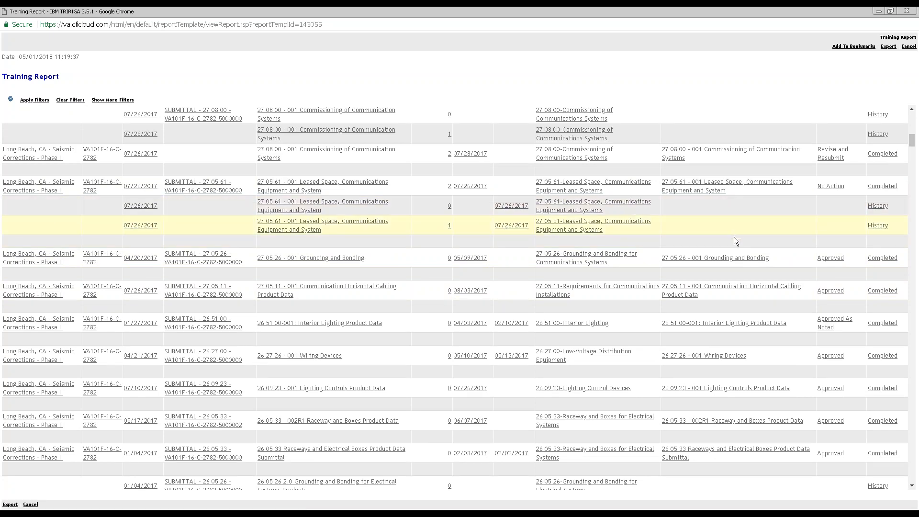
{"action": "scroll", "coordinate": [734, 236], "scroll_direction": "up", "scroll_amount": 1}
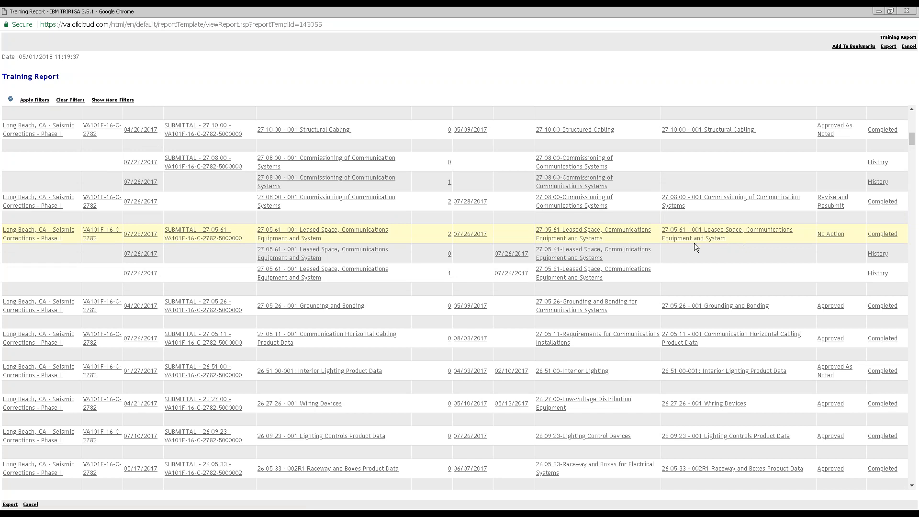
{"action": "left_click", "coordinate": [908, 12]}
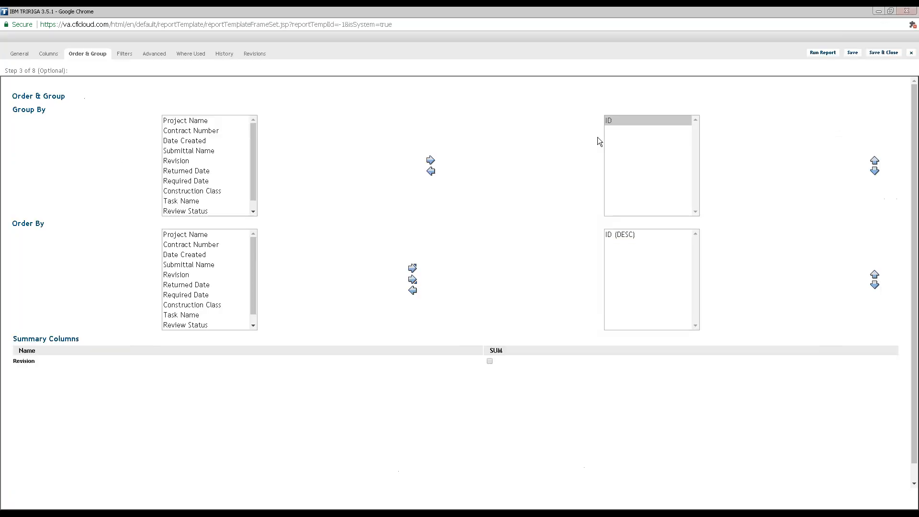
{"action": "left_click", "coordinate": [616, 122]}
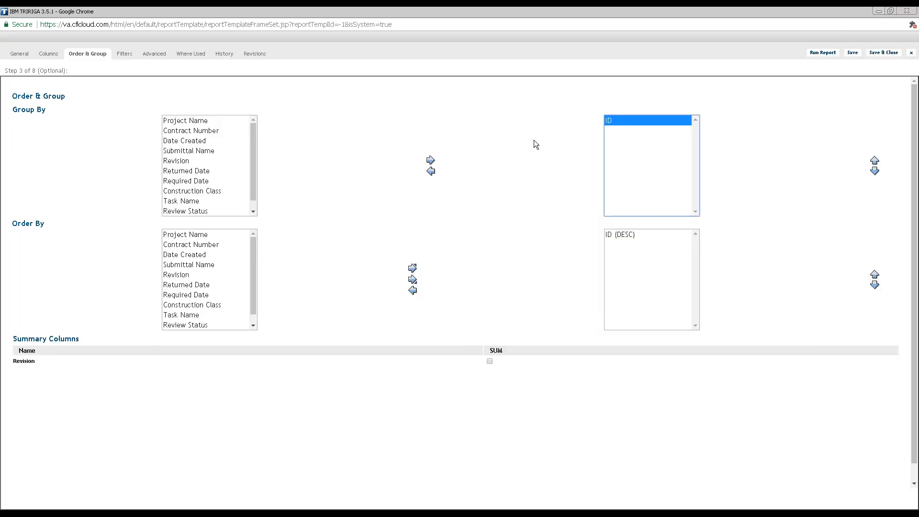
{"action": "left_click", "coordinate": [435, 171]}
{"action": "left_click", "coordinate": [642, 235]}
{"action": "left_click", "coordinate": [412, 290]}
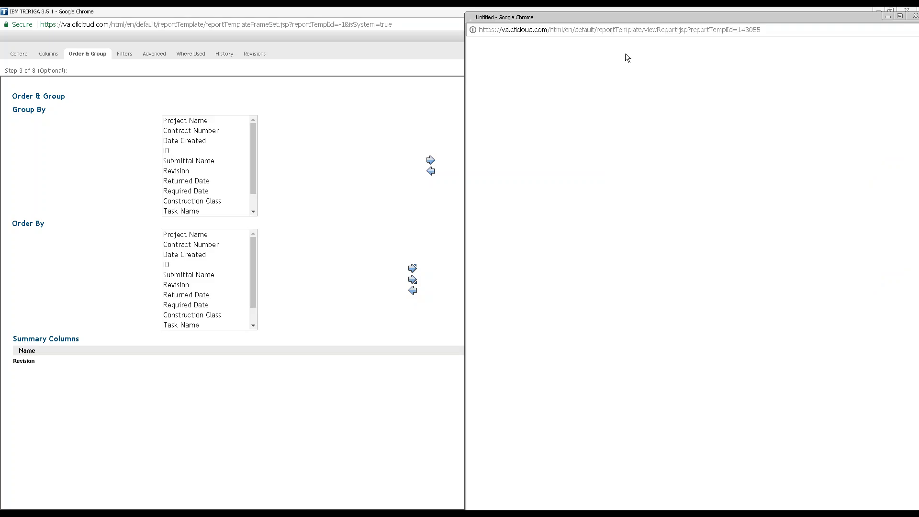
- Run the Training Report in a maximized window and filter it by the ID of the 01 00 00-002 REVISED Site Logistics Plan submittal
{"action": "left_click_drag", "start_coordinate": [627, 21], "coordinate": [501, 23]}
{"action": "double_click", "coordinate": [501, 23]}
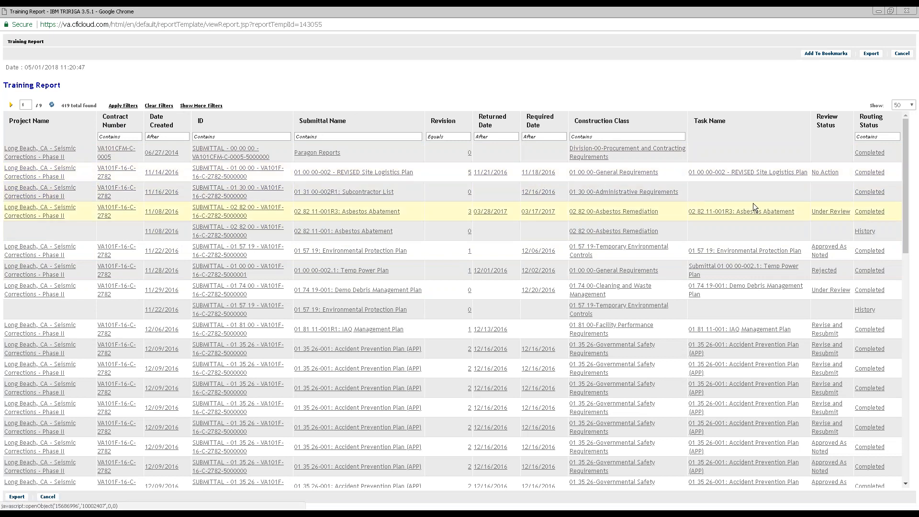
{"action": "left_click_drag", "start_coordinate": [268, 177], "coordinate": [193, 168]}
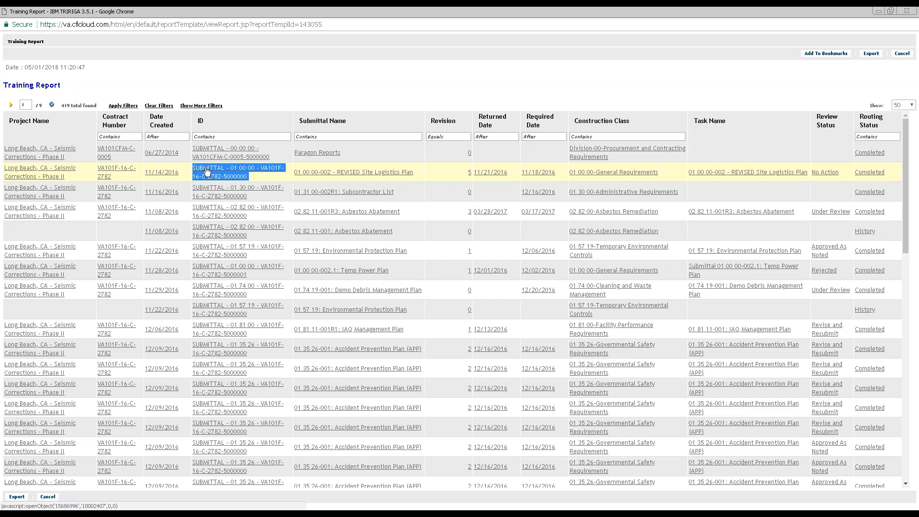
{"action": "left_click", "coordinate": [231, 136]}
{"action": "key", "text": "ctrl+v"}
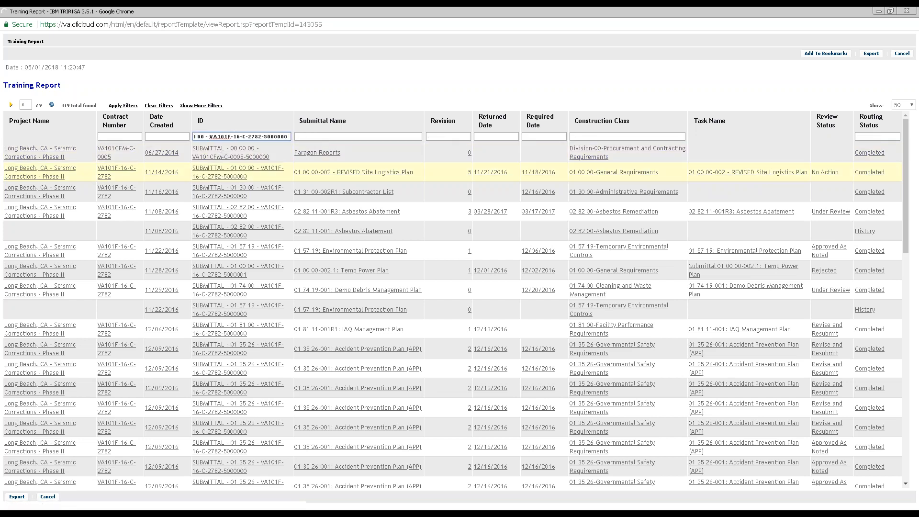
{"action": "key", "text": "Return"}
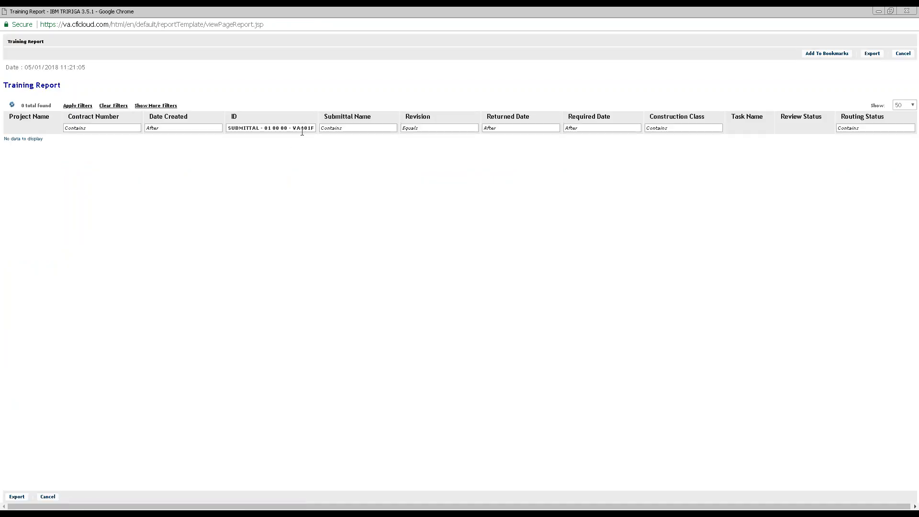
{"action": "left_click", "coordinate": [257, 128]}
{"action": "key", "text": "End"}
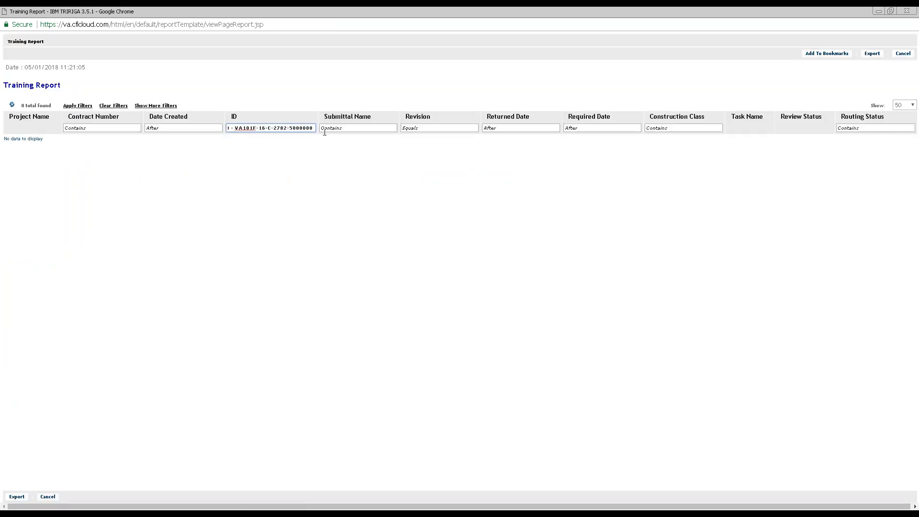
{"action": "key", "text": "Return"}
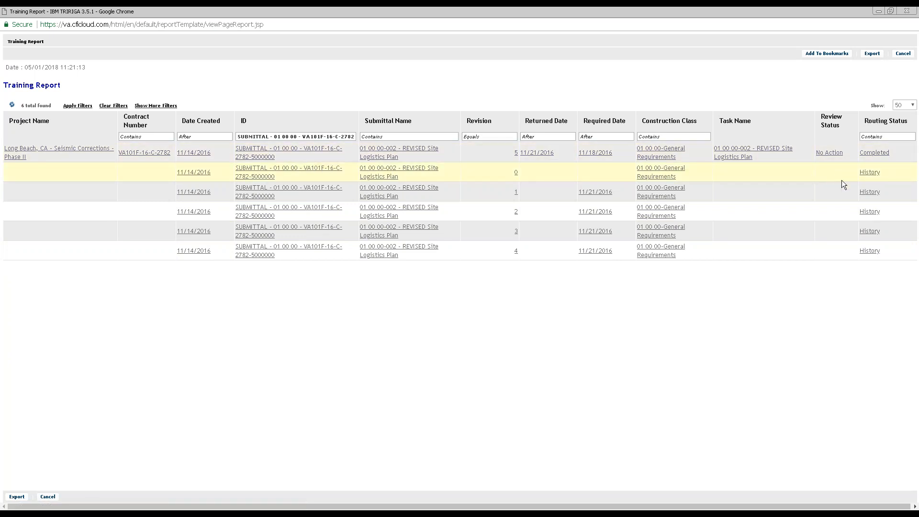
- Compare the Task Name and Review Status of the Completed row with the History revision rows of the REVISED Site Logistics Plan
{"action": "left_click_drag", "start_coordinate": [769, 169], "coordinate": [154, 170]}
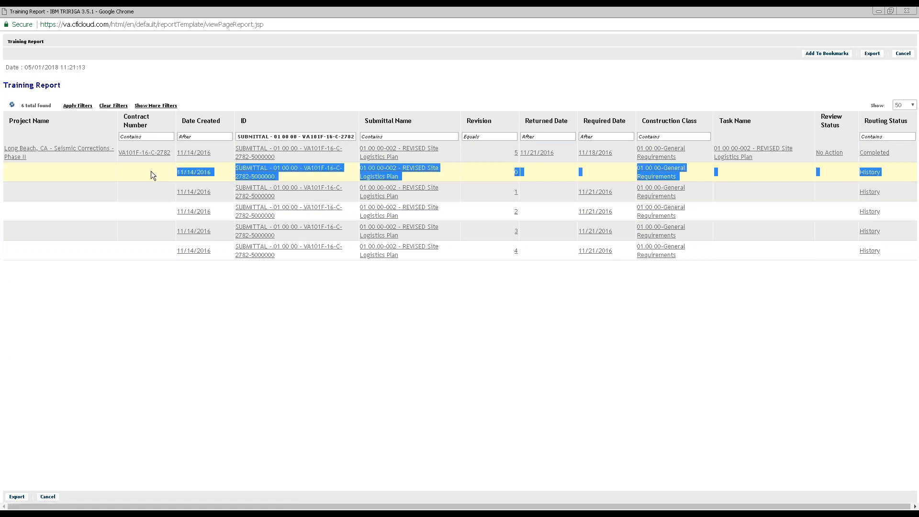
{"action": "left_click_drag", "start_coordinate": [766, 160], "coordinate": [704, 150]}
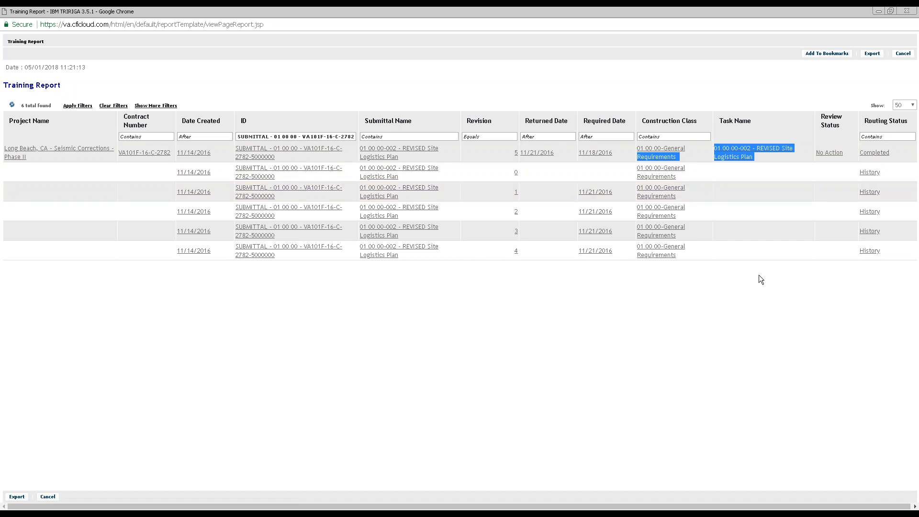
{"action": "left_click_drag", "start_coordinate": [895, 254], "coordinate": [7, 174]}
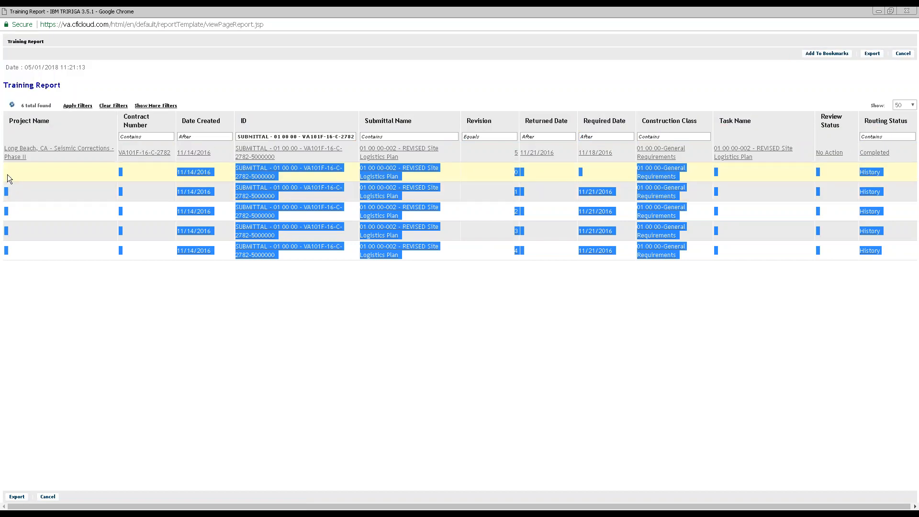
{"action": "left_click", "coordinate": [135, 212]}
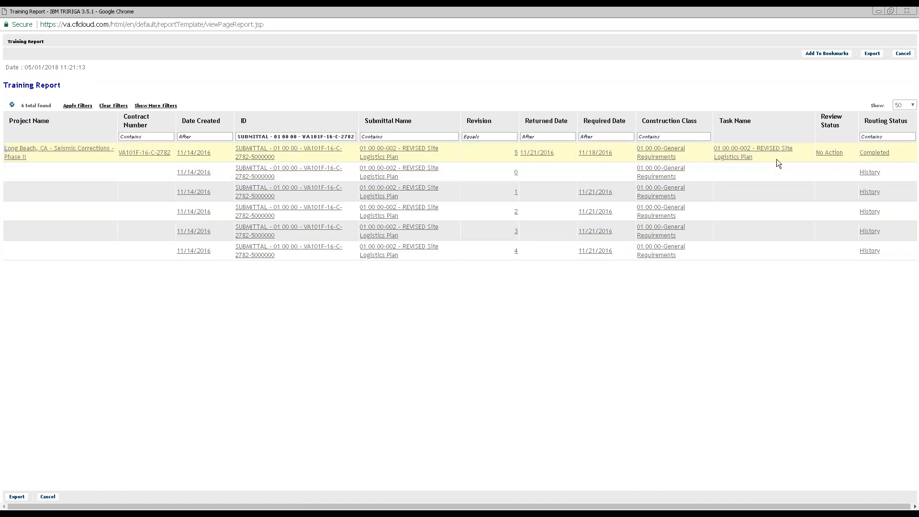
{"action": "triple_click", "coordinate": [711, 147]}
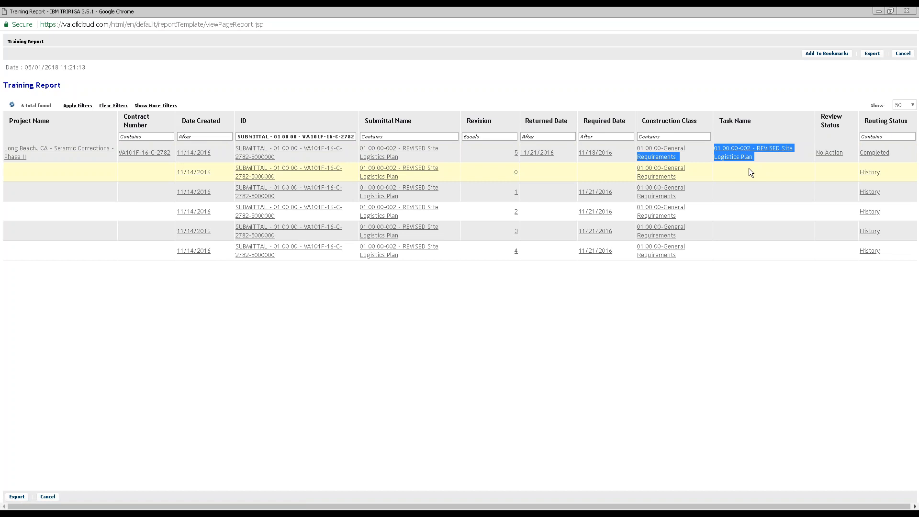
{"action": "left_click", "coordinate": [760, 178]}
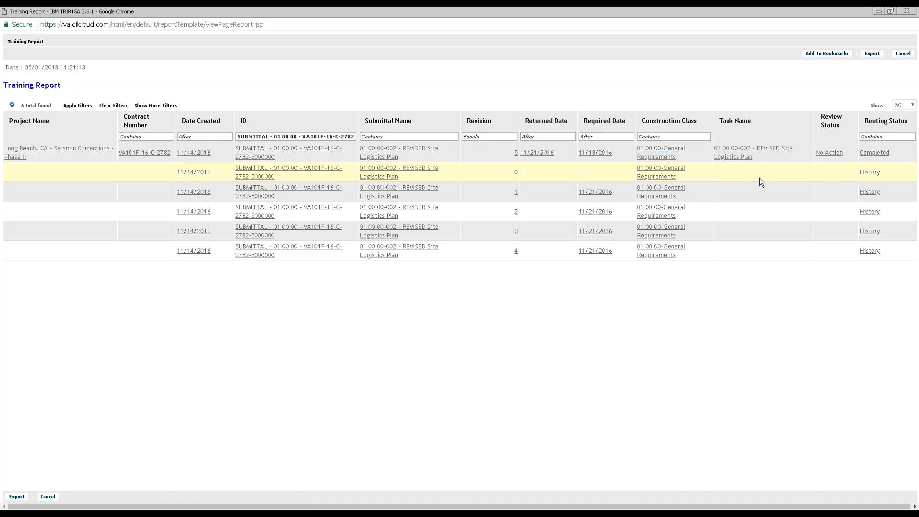
{"action": "left_click_drag", "start_coordinate": [893, 255], "coordinate": [844, 186]}
{"action": "left_click", "coordinate": [833, 267]}
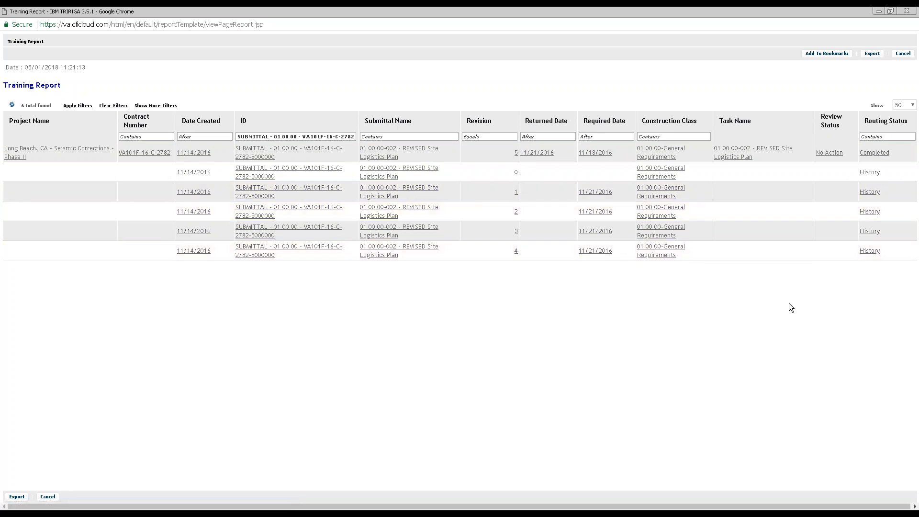
- Clear the ID filter and look through the unfiltered submittal rows of the report
{"action": "triple_click", "coordinate": [332, 137]}
{"action": "key", "text": "BackSpace"}
{"action": "key", "text": "Return"}
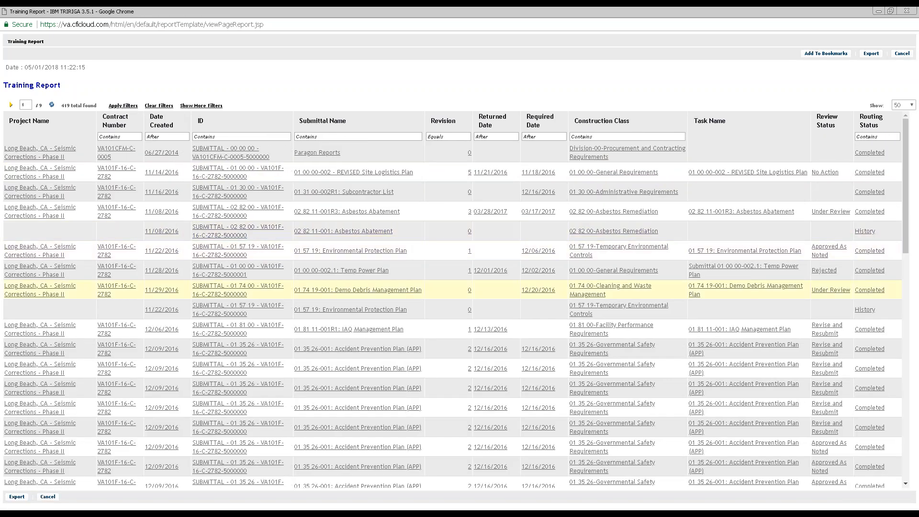
{"action": "scroll", "coordinate": [671, 227], "scroll_direction": "down", "scroll_amount": 5}
{"action": "scroll", "coordinate": [670, 227], "scroll_direction": "up", "scroll_amount": 5}
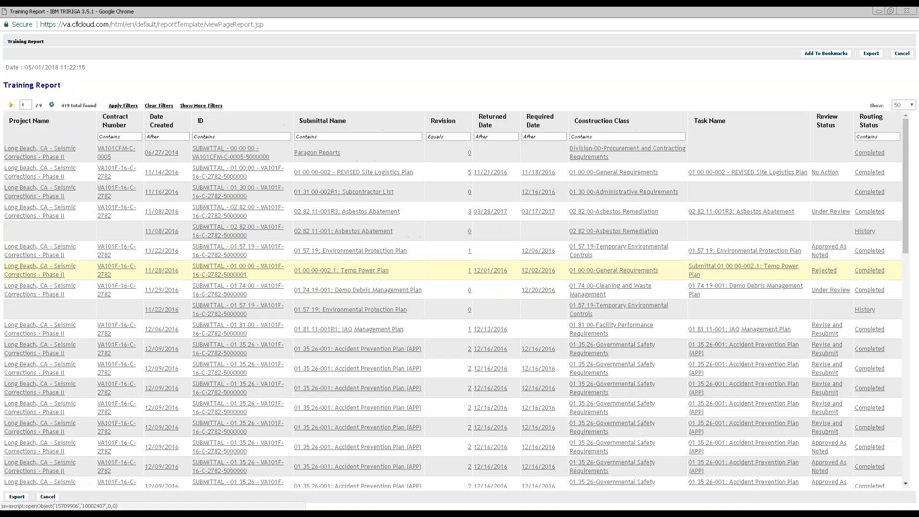
- Filter the Training Report by the contract number of the Paragon Reports submittal
{"action": "triple_click", "coordinate": [98, 153]}
{"action": "key", "text": "ctrl+c"}
{"action": "left_click", "coordinate": [121, 136]}
{"action": "key", "text": "ctrl+v"}
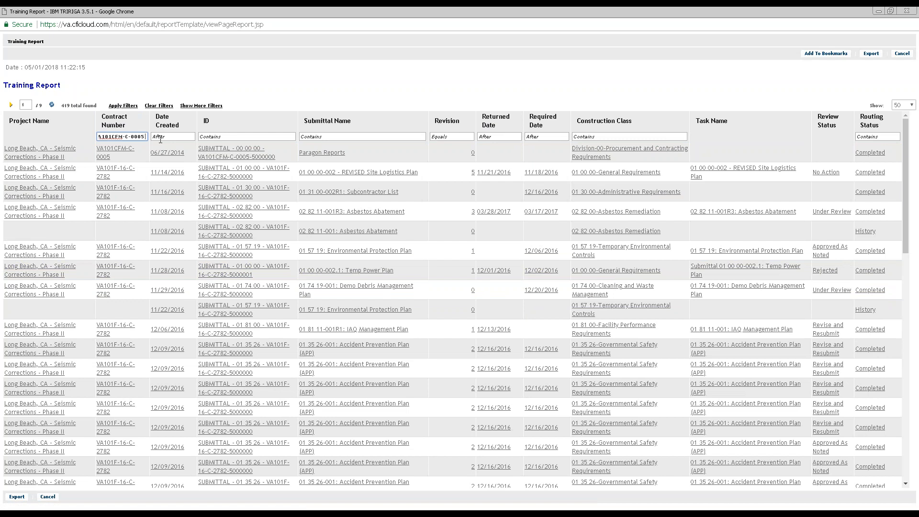
{"action": "key", "text": "Return"}
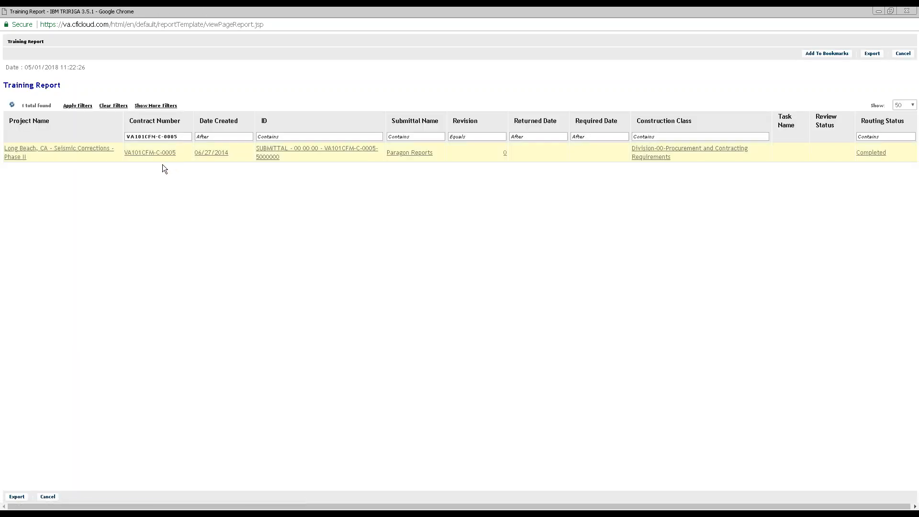
- Examine the Task Name and Review Status cells of the Paragon Reports row
{"action": "triple_click", "coordinate": [174, 139]}
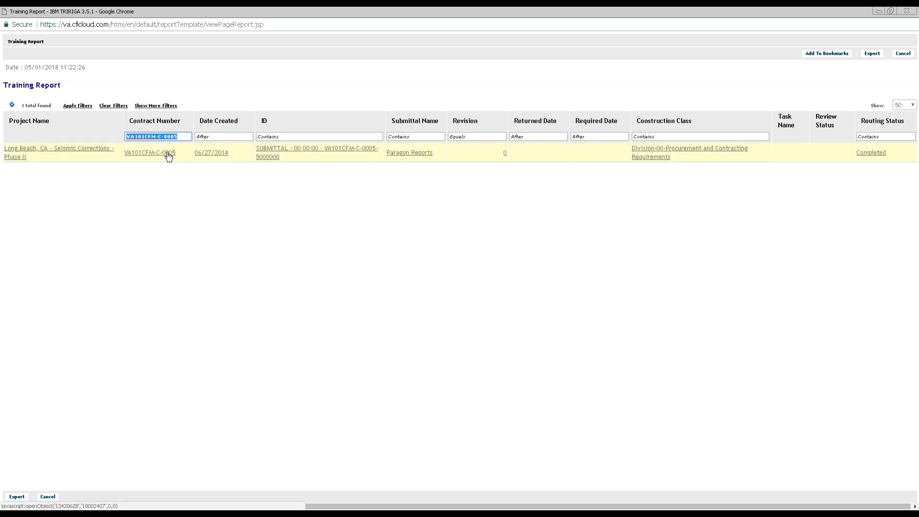
{"action": "left_click", "coordinate": [294, 203]}
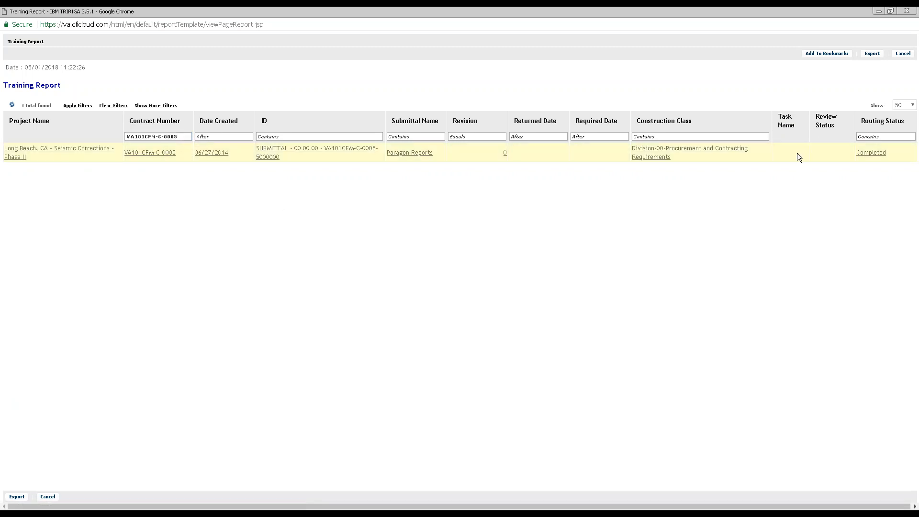
{"action": "left_click_drag", "start_coordinate": [789, 139], "coordinate": [777, 120]}
{"action": "left_click_drag", "start_coordinate": [785, 183], "coordinate": [302, 166]}
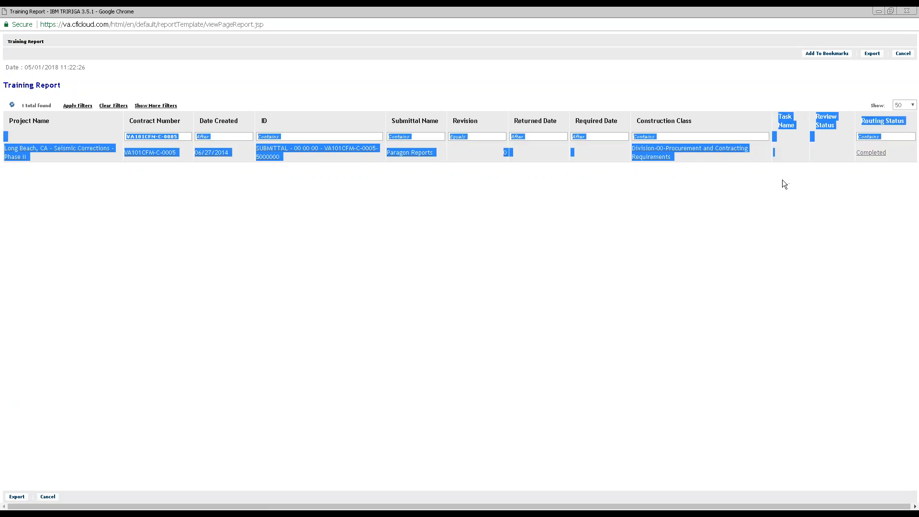
{"action": "left_click_drag", "start_coordinate": [231, 154], "coordinate": [205, 156]}
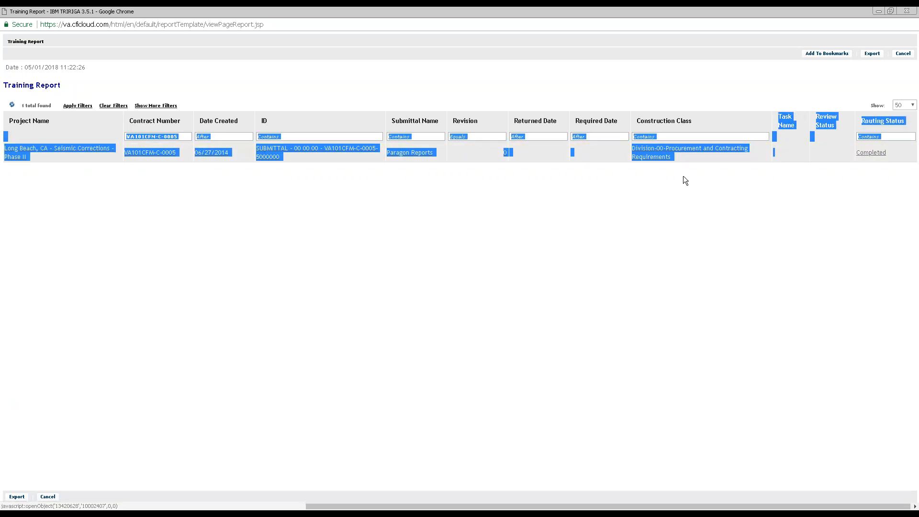
{"action": "left_click", "coordinate": [759, 188]}
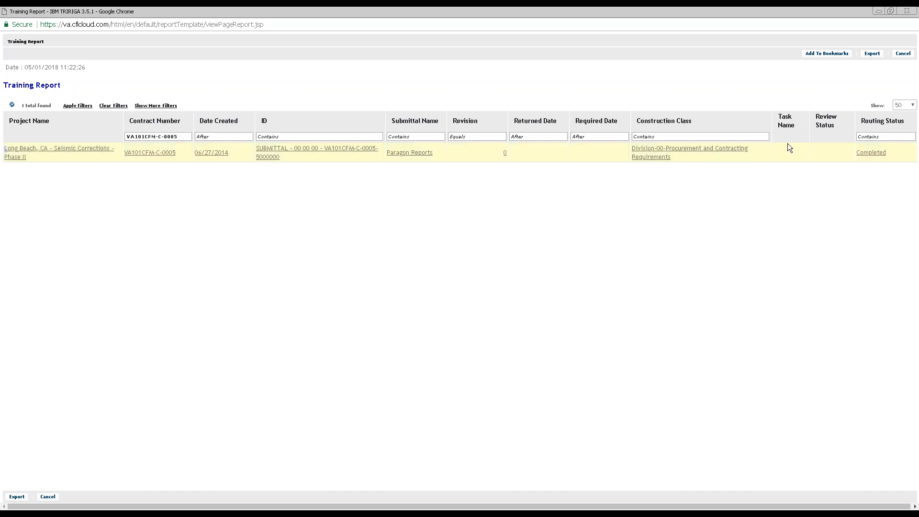
{"action": "left_click_drag", "start_coordinate": [788, 143], "coordinate": [831, 148]}
{"action": "left_click", "coordinate": [818, 194]}
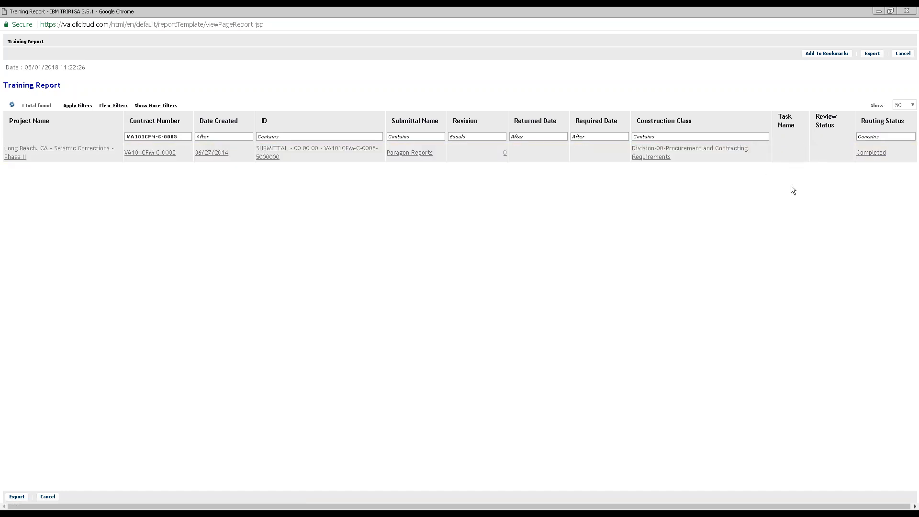
- Open the Paragon Reports submittal record in a maximized window, check its Items section, and minimize the record
{"action": "left_click", "coordinate": [791, 152]}
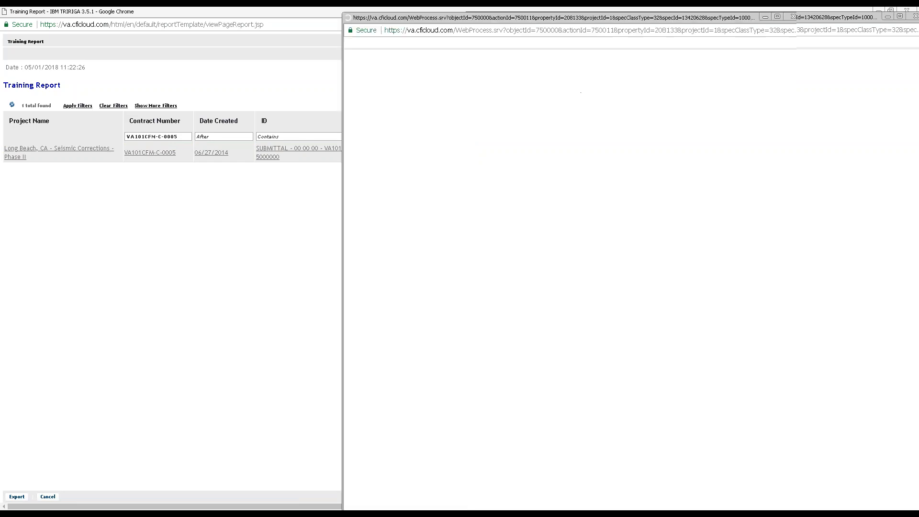
{"action": "scroll", "coordinate": [337, 251], "scroll_direction": "down", "scroll_amount": 9}
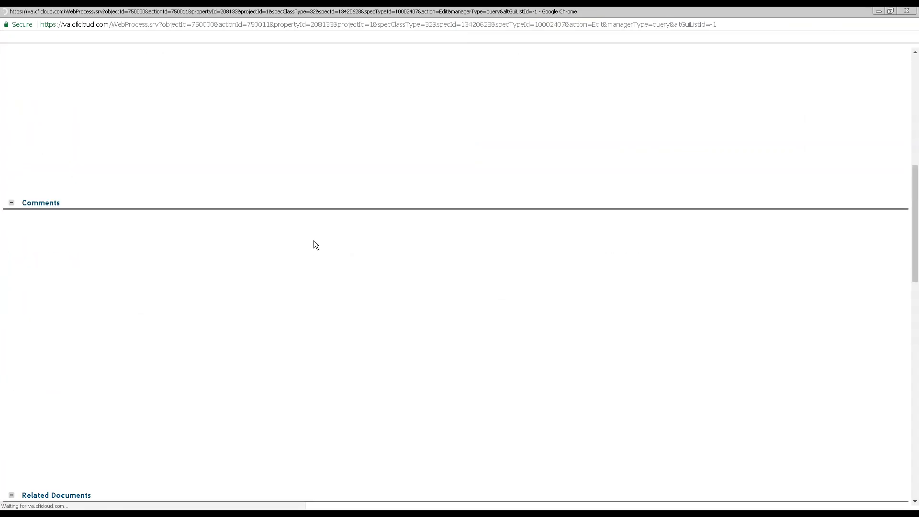
{"action": "scroll", "coordinate": [314, 241], "scroll_direction": "up", "scroll_amount": 7}
{"action": "scroll", "coordinate": [282, 239], "scroll_direction": "down", "scroll_amount": 10}
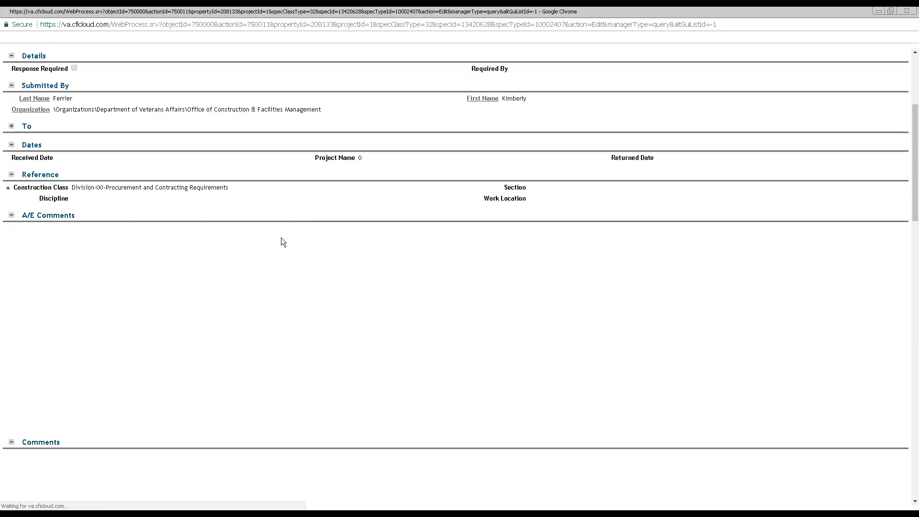
{"action": "scroll", "coordinate": [282, 241], "scroll_direction": "down", "scroll_amount": 5}
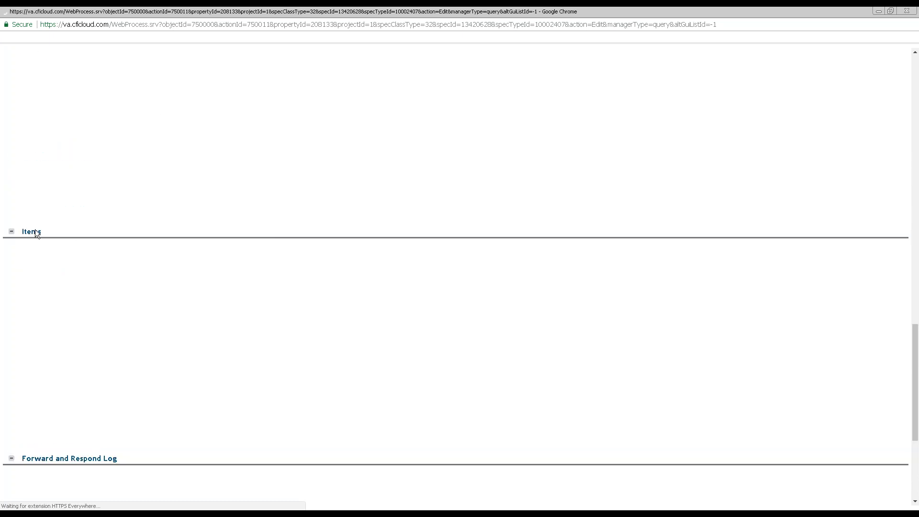
{"action": "double_click", "coordinate": [170, 266]}
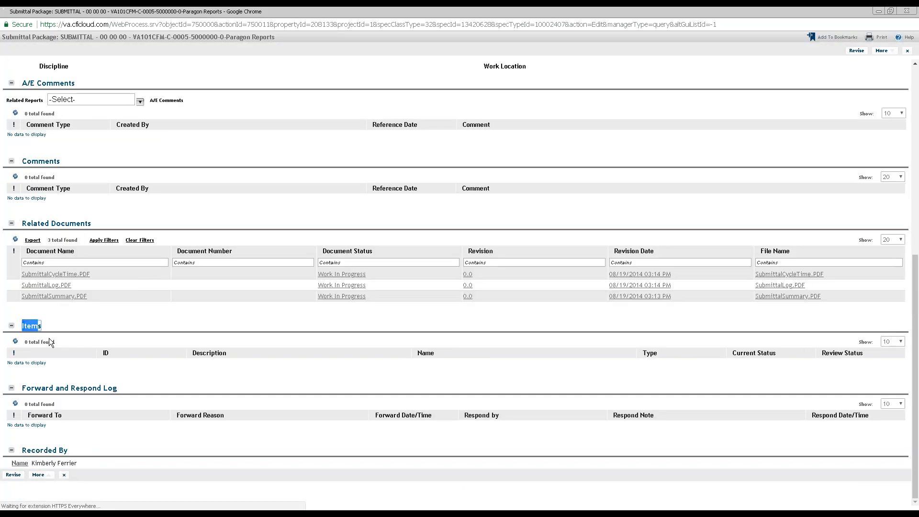
{"action": "left_click", "coordinate": [880, 11]}
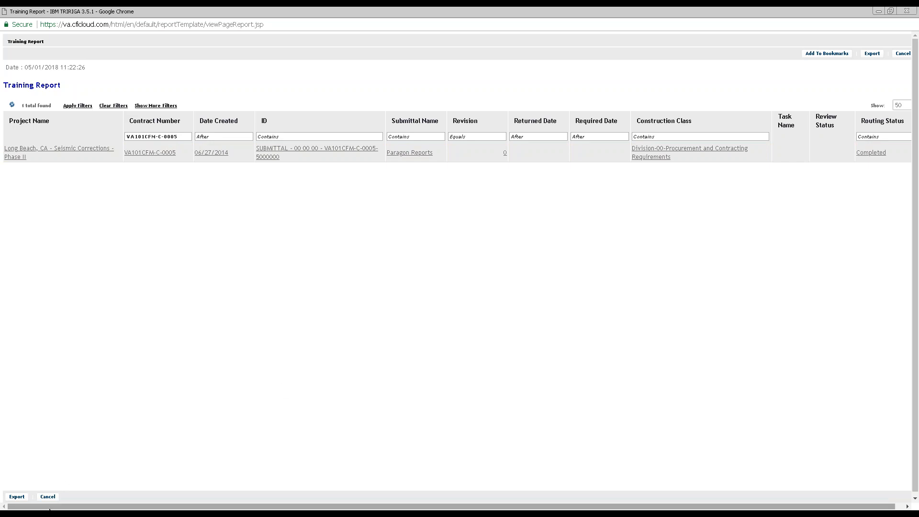
- Clear the Contract Number filter of the Training Report and reapply the filters
{"action": "triple_click", "coordinate": [165, 136]}
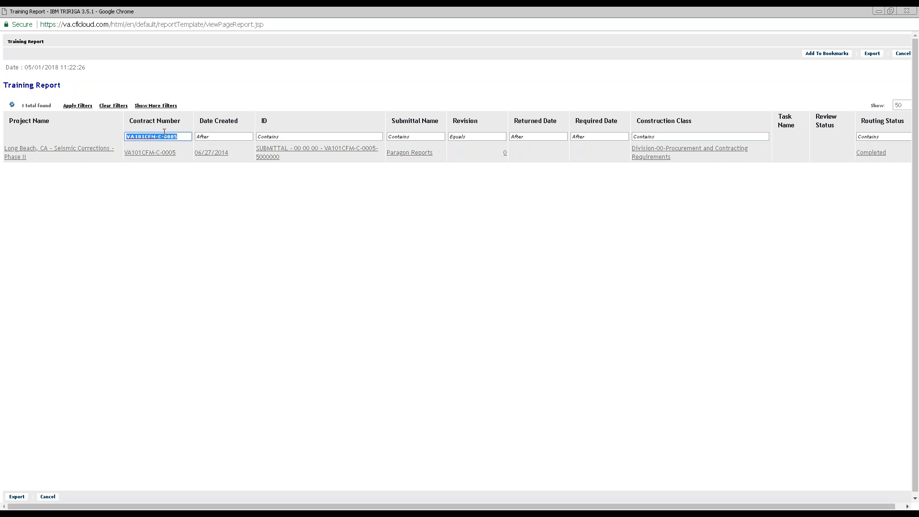
{"action": "key", "text": "BackSpace"}
{"action": "key", "text": "Return"}
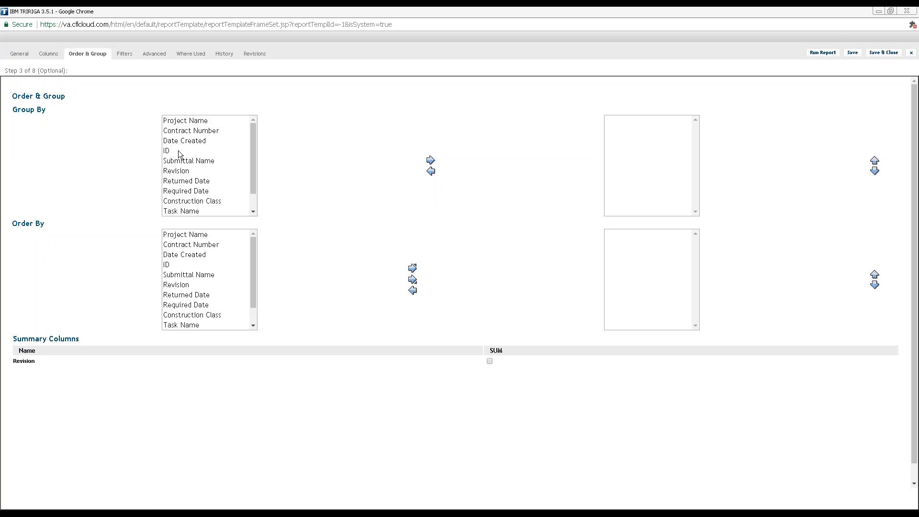
- Group the report definition by the ID column
{"action": "left_click", "coordinate": [179, 151]}
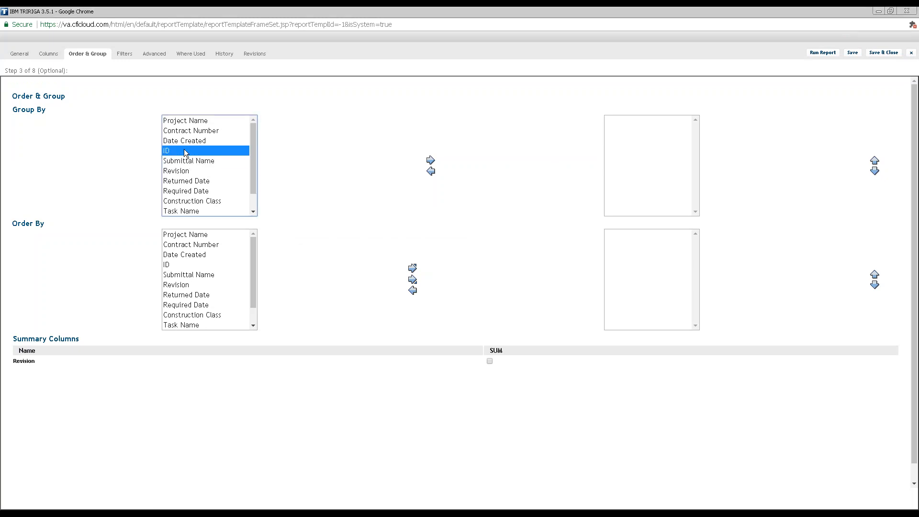
{"action": "left_click", "coordinate": [431, 160]}
{"action": "left_click_drag", "start_coordinate": [253, 164], "coordinate": [255, 194]}
{"action": "left_click", "coordinate": [207, 192]}
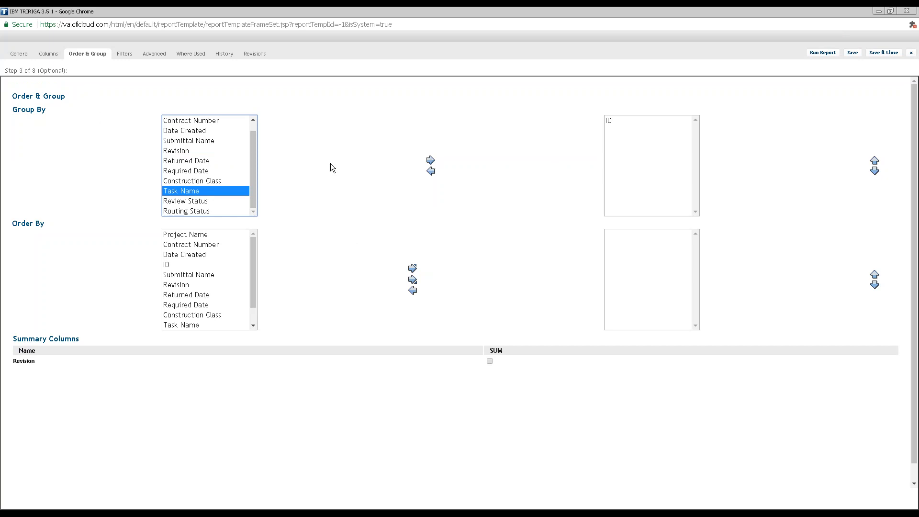
{"action": "left_click_drag", "start_coordinate": [257, 199], "coordinate": [253, 171]}
{"action": "left_click", "coordinate": [628, 120]}
- Order the report by ID in ascending order and save the report definition
{"action": "mouse_move", "coordinate": [255, 260]}
{"action": "left_mouse_down"}
{"action": "mouse_move", "coordinate": [248, 279]}
{"action": "mouse_move", "coordinate": [251, 260]}
{"action": "left_mouse_up"}
{"action": "left_click", "coordinate": [188, 274]}
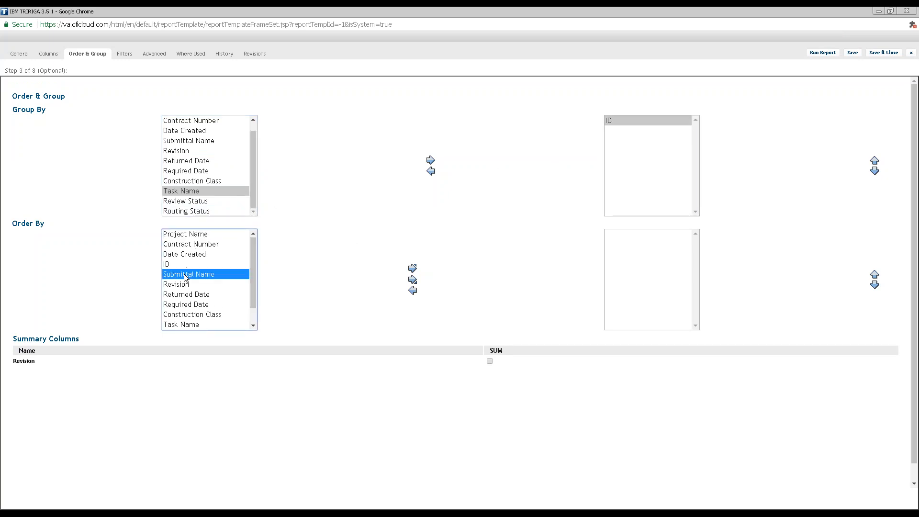
{"action": "left_click", "coordinate": [173, 264]}
{"action": "left_click", "coordinate": [411, 269]}
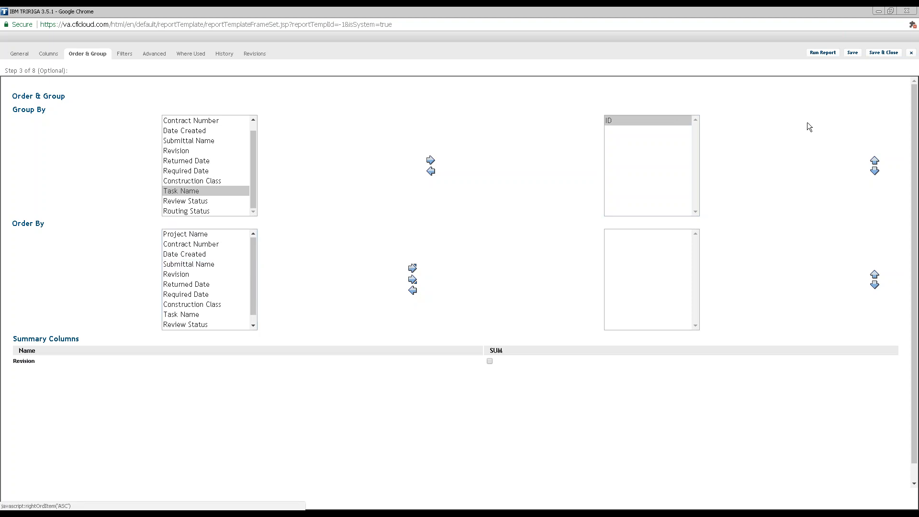
{"action": "left_click", "coordinate": [851, 53]}
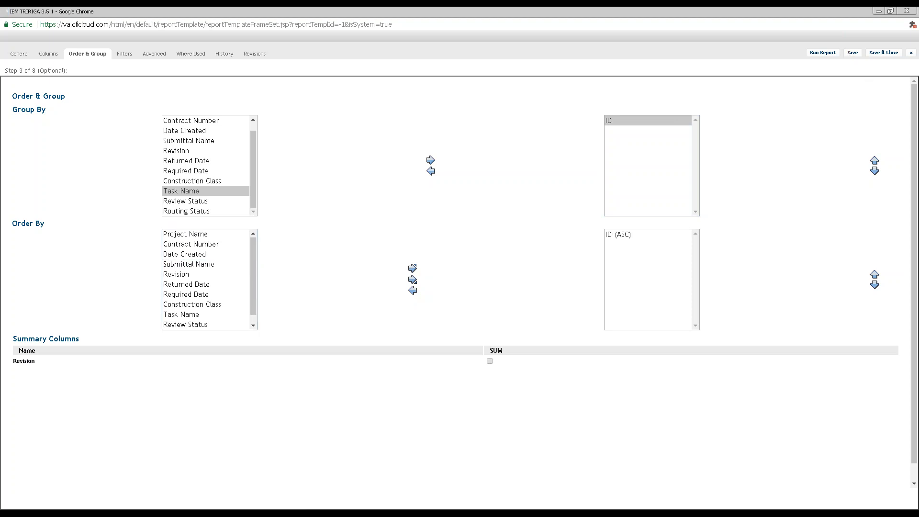
- Run the report in a maximized window and look through the submittal rows grouped by ID
{"action": "left_click", "coordinate": [823, 53]}
{"action": "left_click_drag", "start_coordinate": [602, 17], "coordinate": [452, 19]}
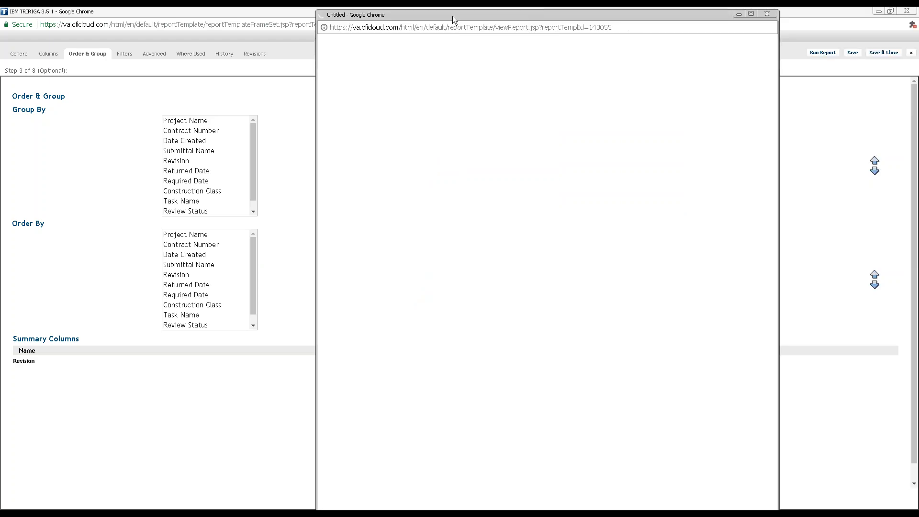
{"action": "double_click", "coordinate": [453, 16]}
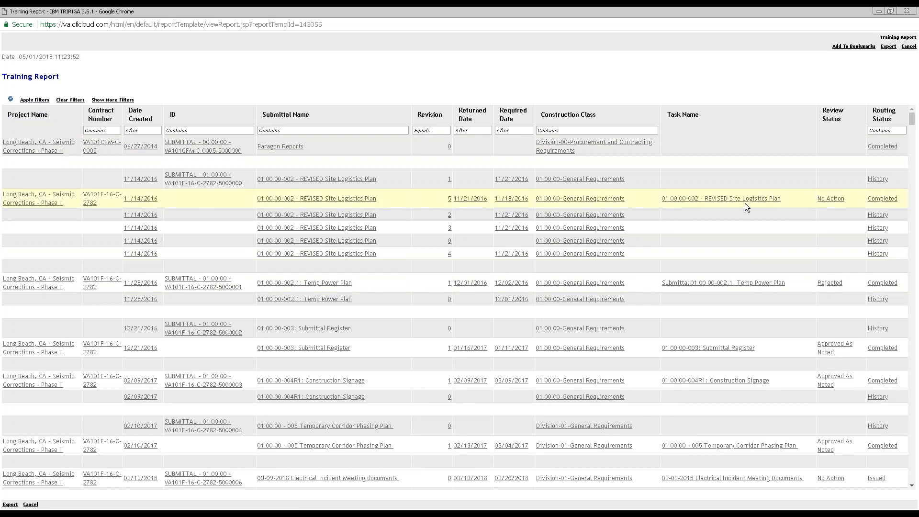
{"action": "scroll", "coordinate": [625, 326], "scroll_direction": "down", "scroll_amount": 5}
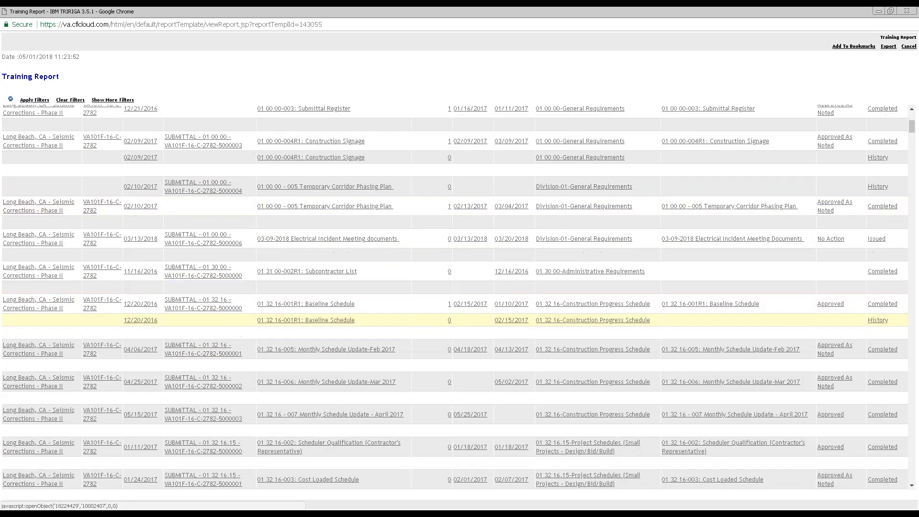
{"action": "scroll", "coordinate": [640, 319], "scroll_direction": "down", "scroll_amount": 2}
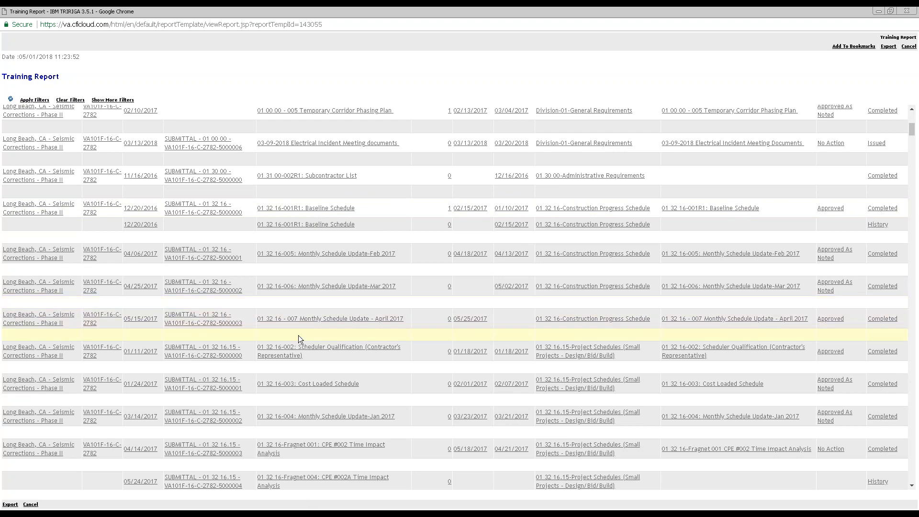
{"action": "scroll", "coordinate": [296, 336], "scroll_direction": "down", "scroll_amount": 15}
{"action": "scroll", "coordinate": [295, 336], "scroll_direction": "down", "scroll_amount": 9}
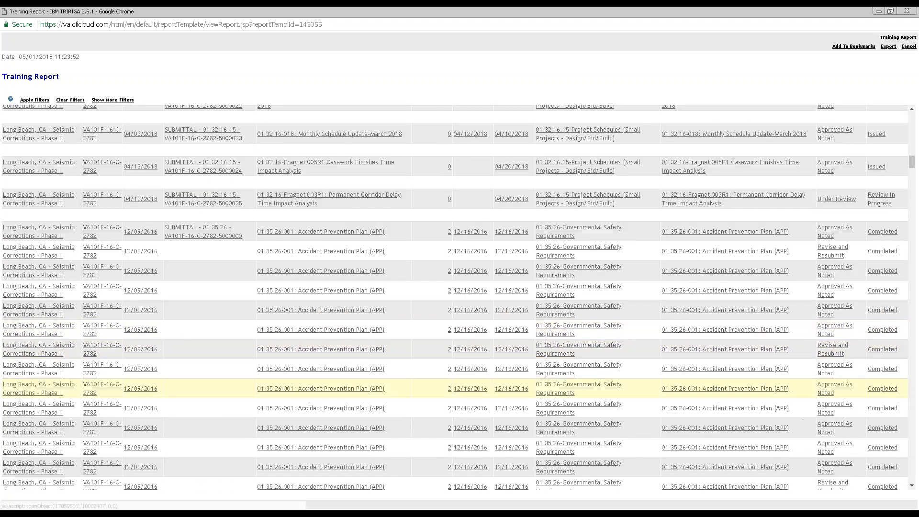
{"action": "scroll", "coordinate": [723, 390], "scroll_direction": "down", "scroll_amount": 1}
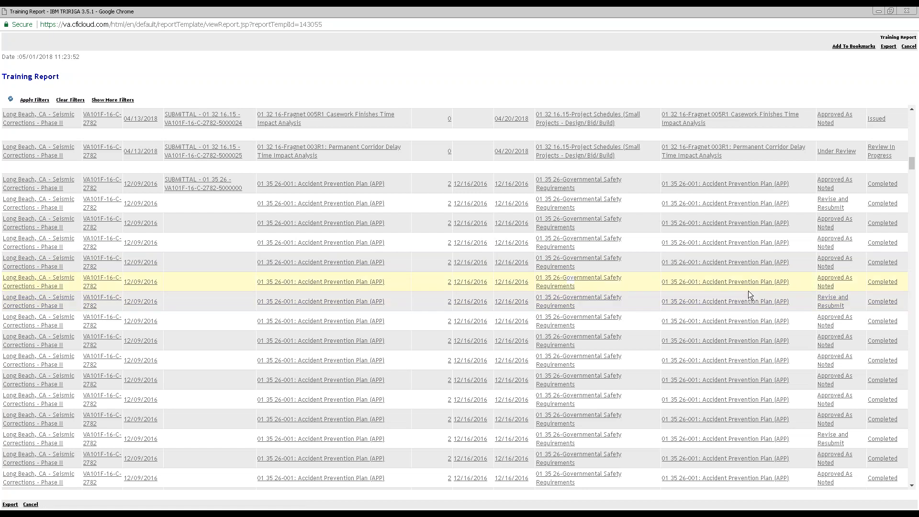
- Open the first 01 35 26-001: Accident Prevention Plan (APP) row's record, check its Items section, and close the record
{"action": "left_click", "coordinate": [746, 186]}
{"action": "left_click_drag", "start_coordinate": [239, 8], "coordinate": [246, 70]}
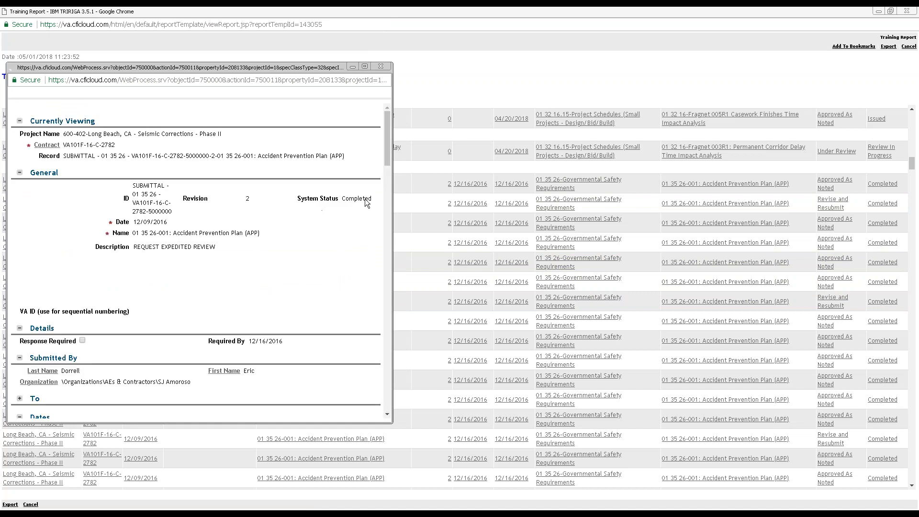
{"action": "scroll", "coordinate": [385, 183], "scroll_direction": "down", "scroll_amount": 20}
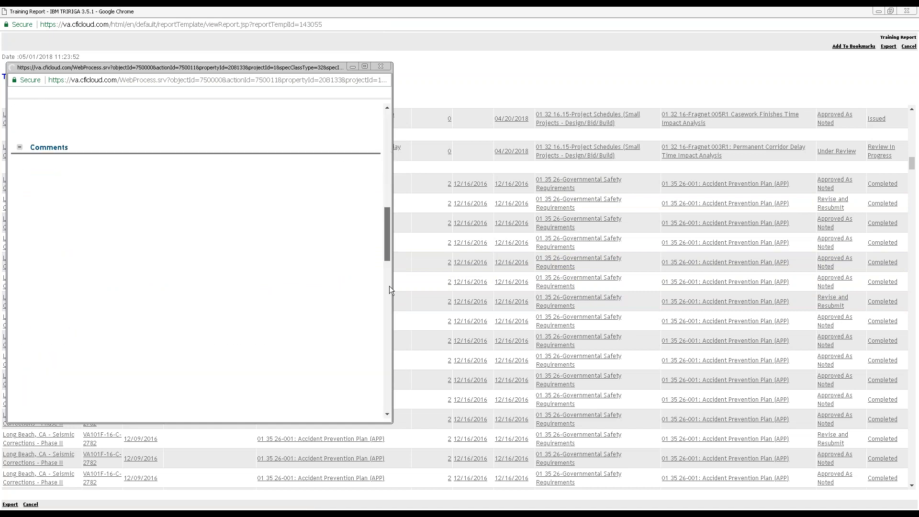
{"action": "scroll", "coordinate": [377, 335], "scroll_direction": "down", "scroll_amount": 3}
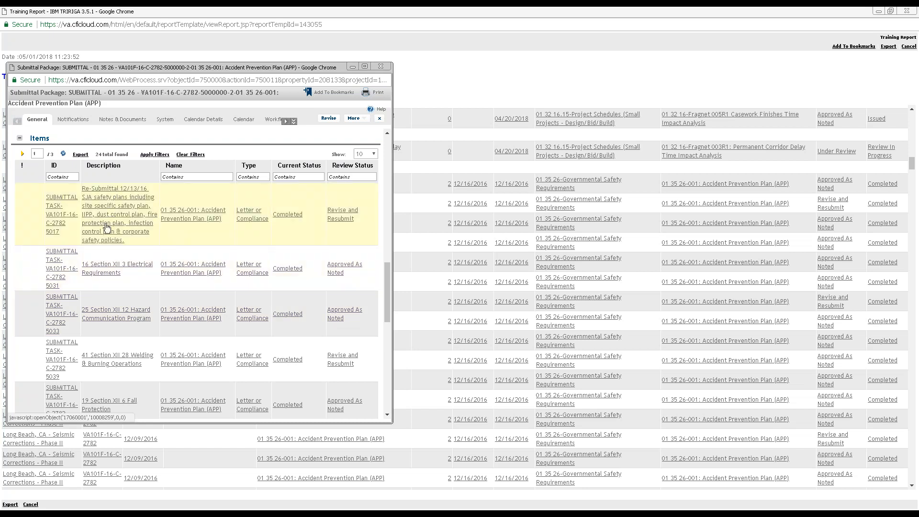
{"action": "left_click", "coordinate": [381, 66]}
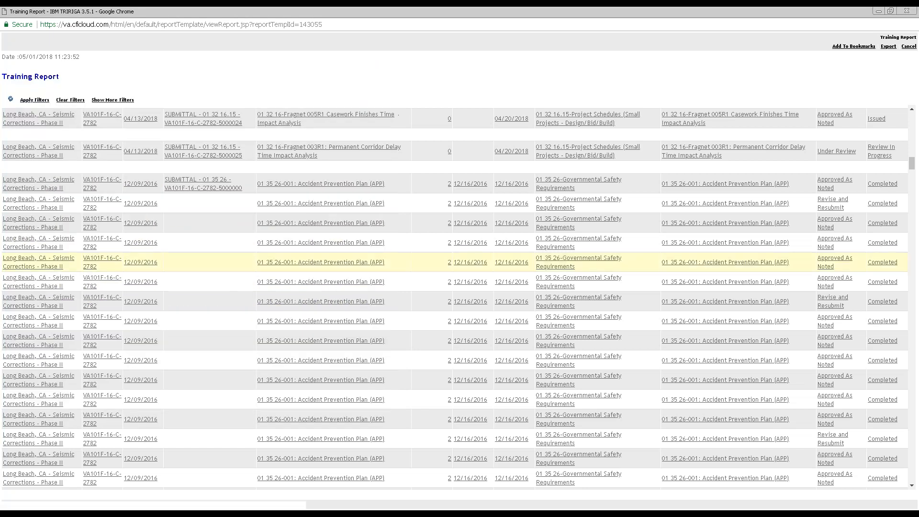
- Examine how the 01 35 26-001: Accident Prevention Plan (APP) rows are grouped under their submittal ID, down to the groups that follow
{"action": "scroll", "coordinate": [713, 331], "scroll_direction": "down", "scroll_amount": 1}
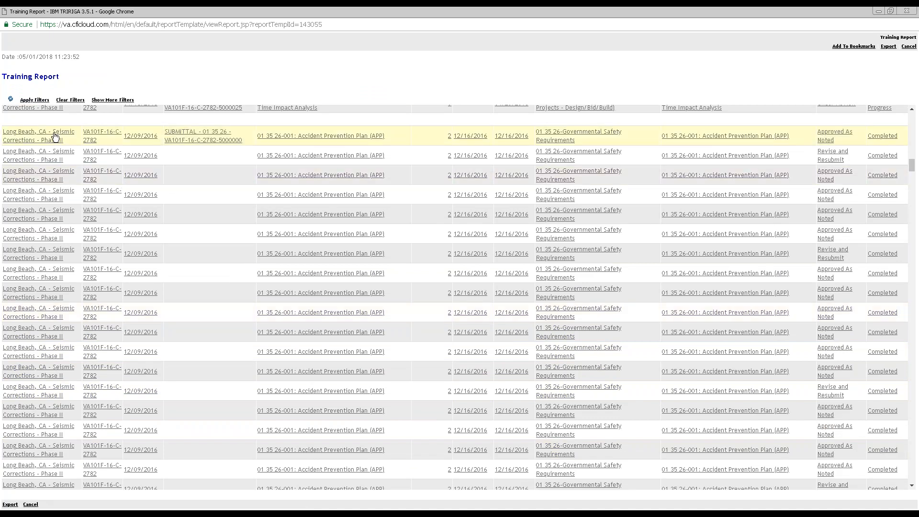
{"action": "scroll", "coordinate": [50, 151], "scroll_direction": "up", "scroll_amount": 2}
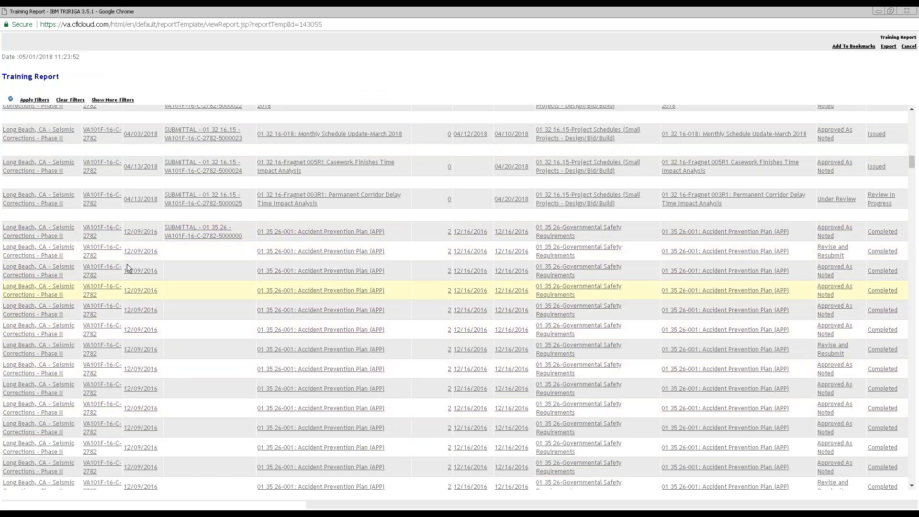
{"action": "left_click_drag", "start_coordinate": [243, 236], "coordinate": [165, 227]}
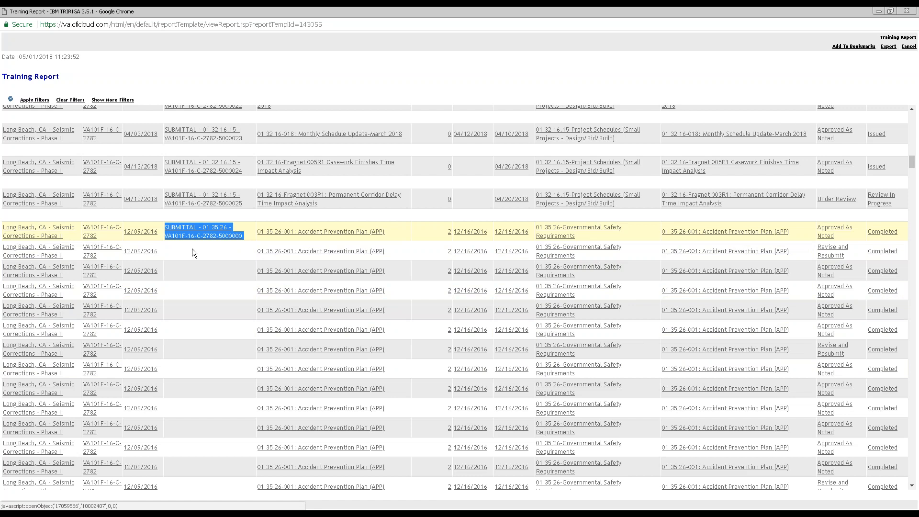
{"action": "scroll", "coordinate": [265, 258], "scroll_direction": "up", "scroll_amount": 4}
{"action": "scroll", "coordinate": [254, 257], "scroll_direction": "down", "scroll_amount": 3}
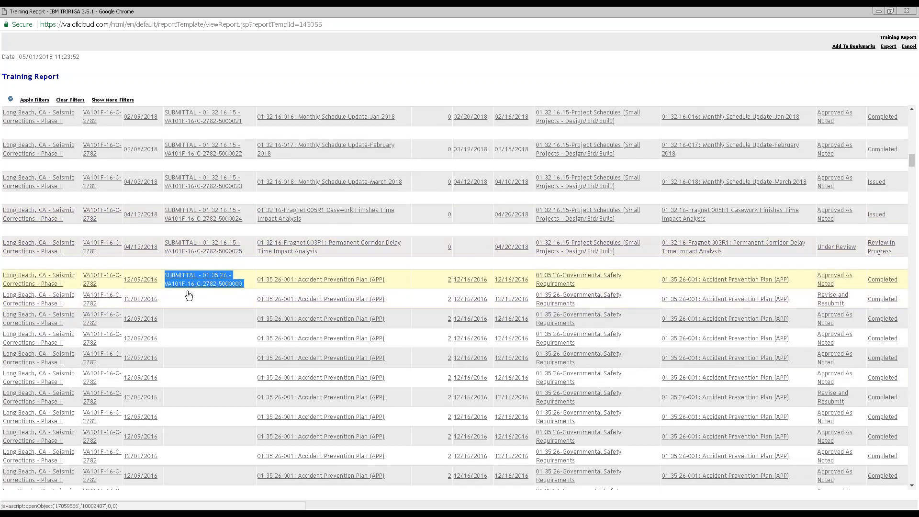
{"action": "scroll", "coordinate": [202, 291], "scroll_direction": "down", "scroll_amount": 2}
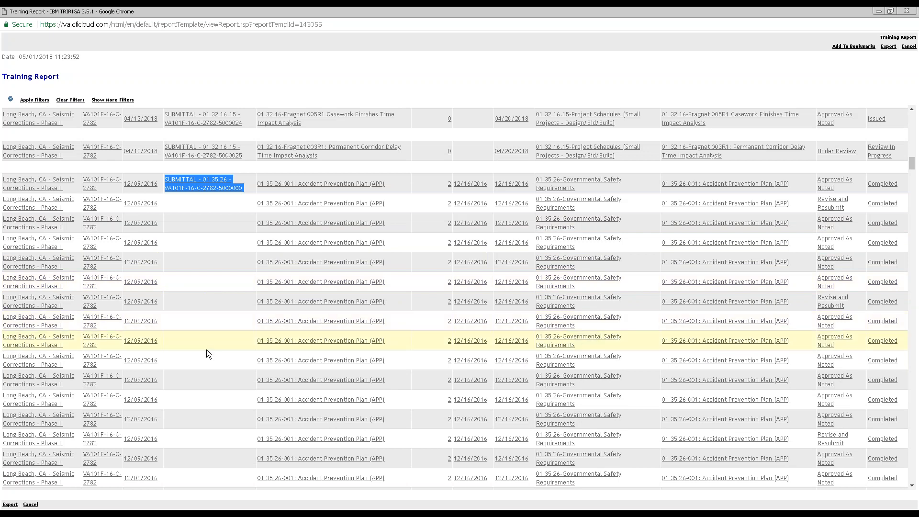
{"action": "scroll", "coordinate": [206, 349], "scroll_direction": "down", "scroll_amount": 4}
{"action": "scroll", "coordinate": [223, 231], "scroll_direction": "up", "scroll_amount": 3}
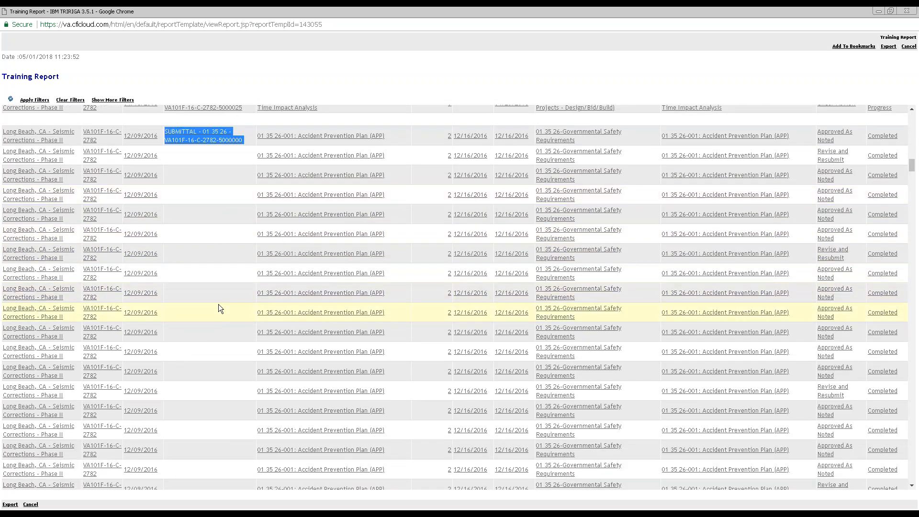
{"action": "scroll", "coordinate": [220, 238], "scroll_direction": "down", "scroll_amount": 3}
{"action": "scroll", "coordinate": [222, 357], "scroll_direction": "up", "scroll_amount": 4}
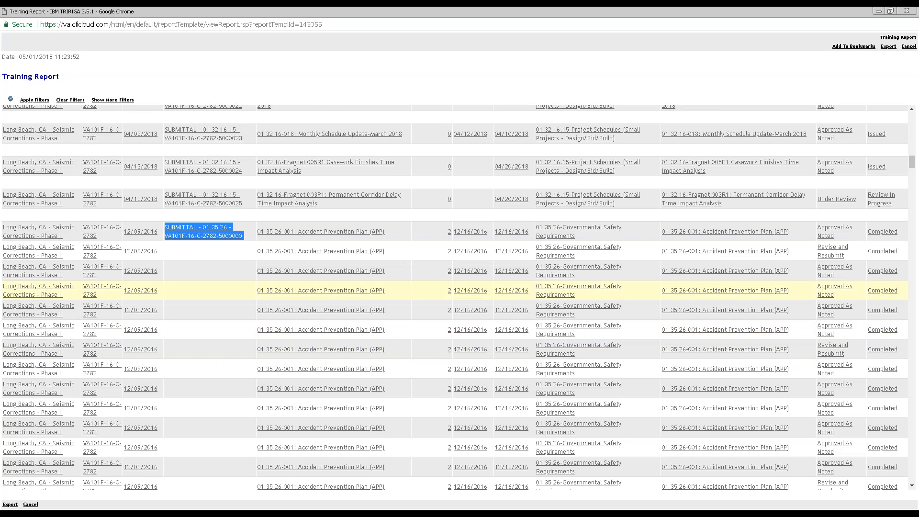
{"action": "scroll", "coordinate": [790, 306], "scroll_direction": "down", "scroll_amount": 8}
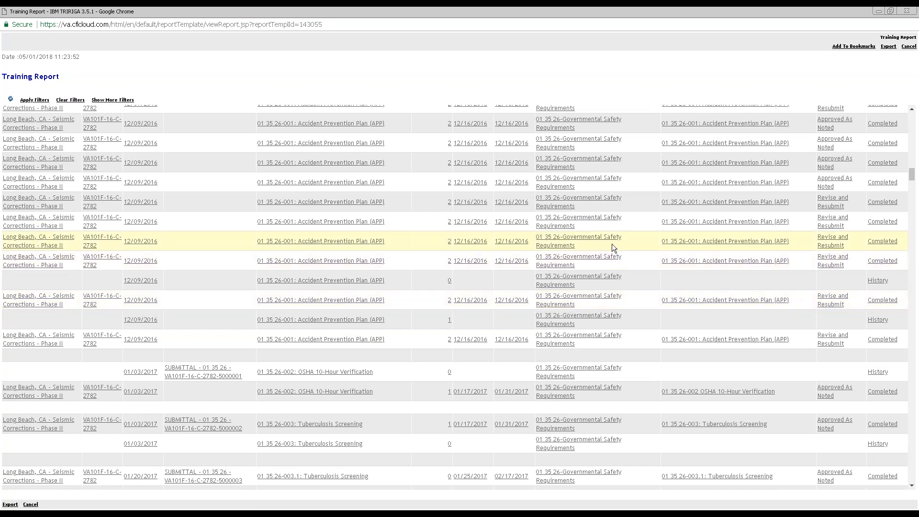
{"action": "scroll", "coordinate": [602, 260], "scroll_direction": "down", "scroll_amount": 3}
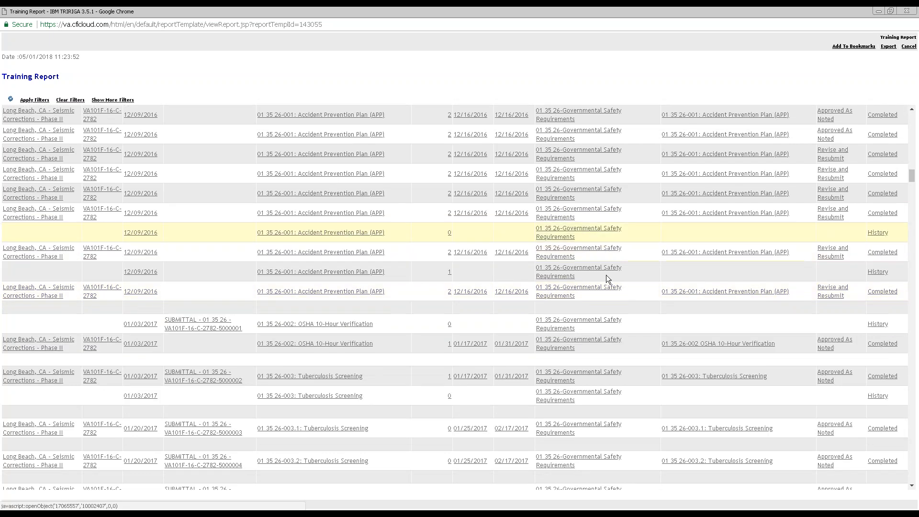
- Close the report output, then save the report definition and open its column settings
{"action": "left_click", "coordinate": [909, 11]}
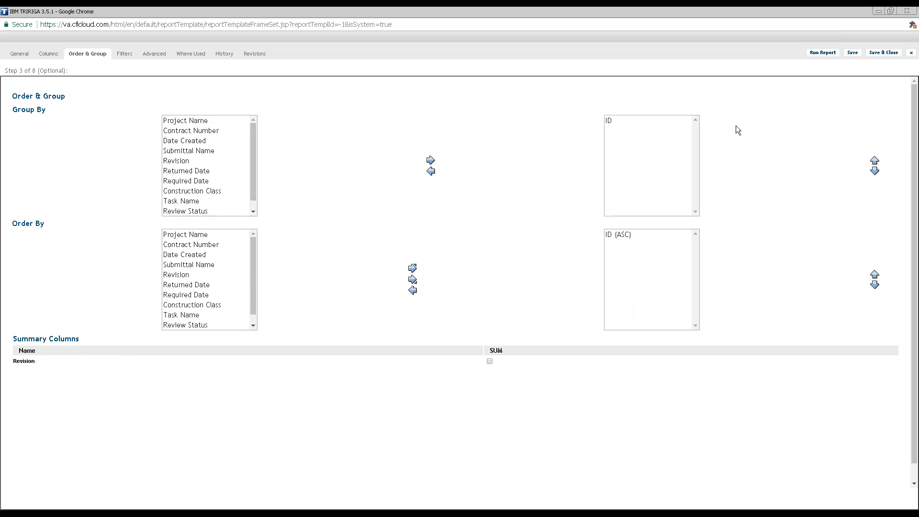
{"action": "left_click", "coordinate": [849, 50]}
{"action": "left_click", "coordinate": [42, 49]}
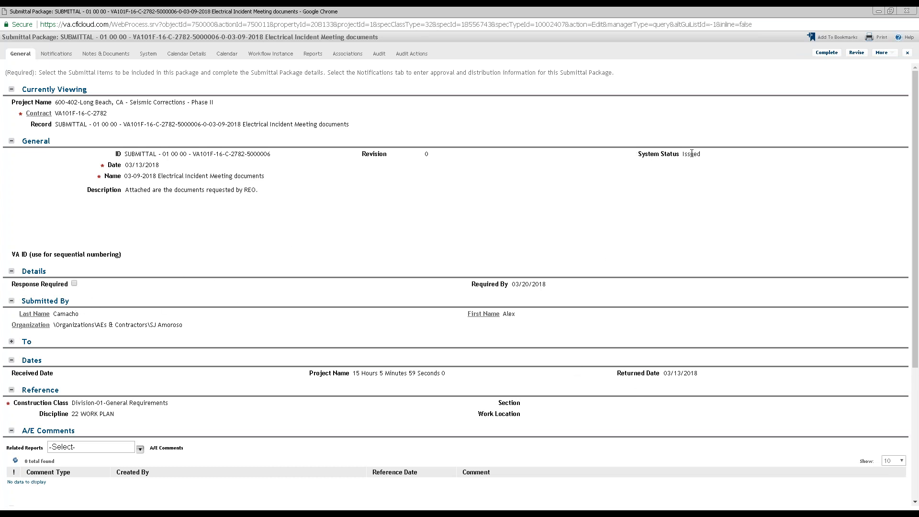
- Compare the submittal record's System Status field with the report's Routing Status column and its triStatusCL field
{"action": "left_click_drag", "start_coordinate": [635, 154], "coordinate": [680, 153]}
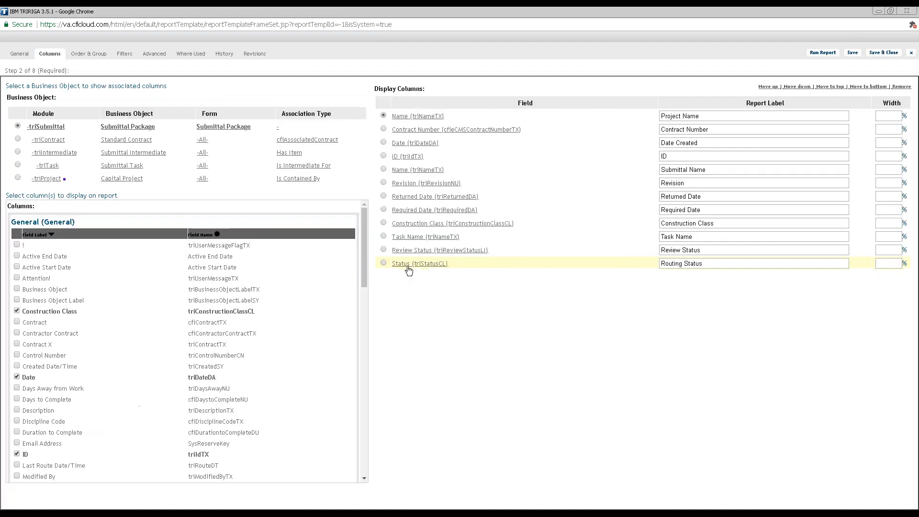
{"action": "left_click", "coordinate": [382, 263]}
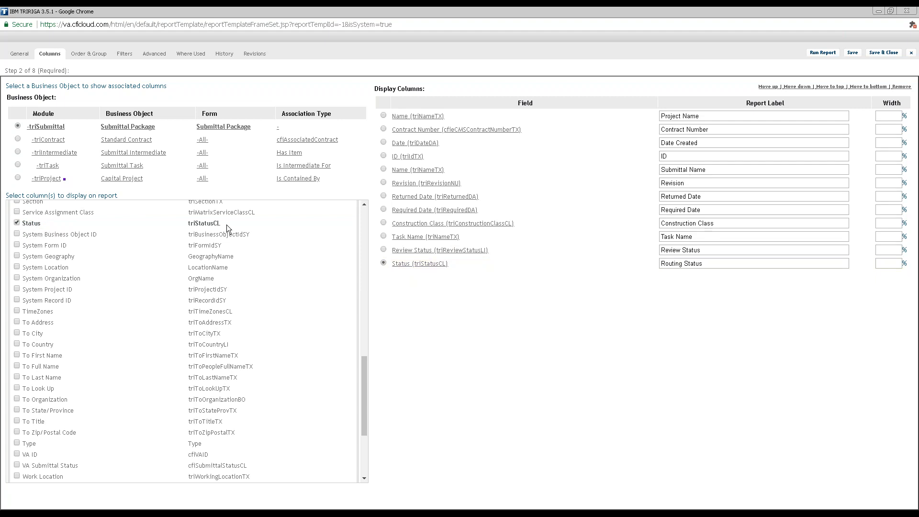
{"action": "left_click_drag", "start_coordinate": [225, 223], "coordinate": [188, 225]}
{"action": "left_click", "coordinate": [405, 393]}
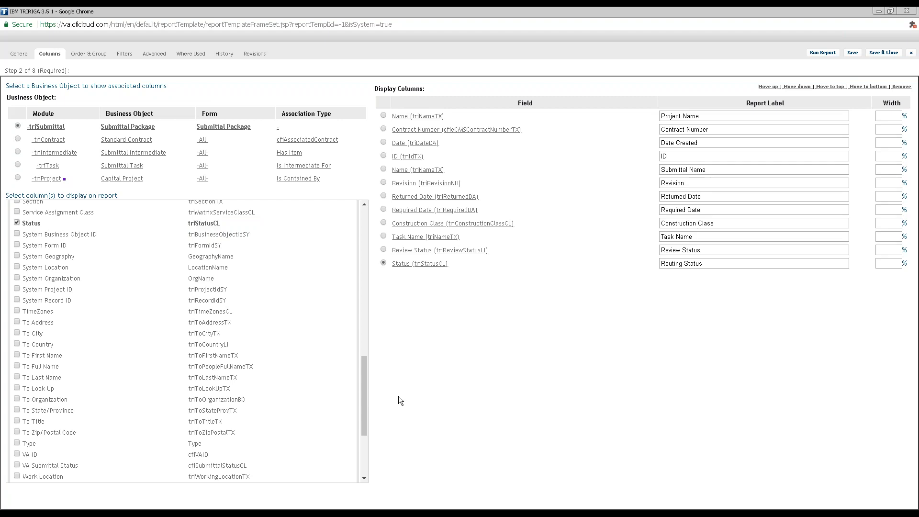